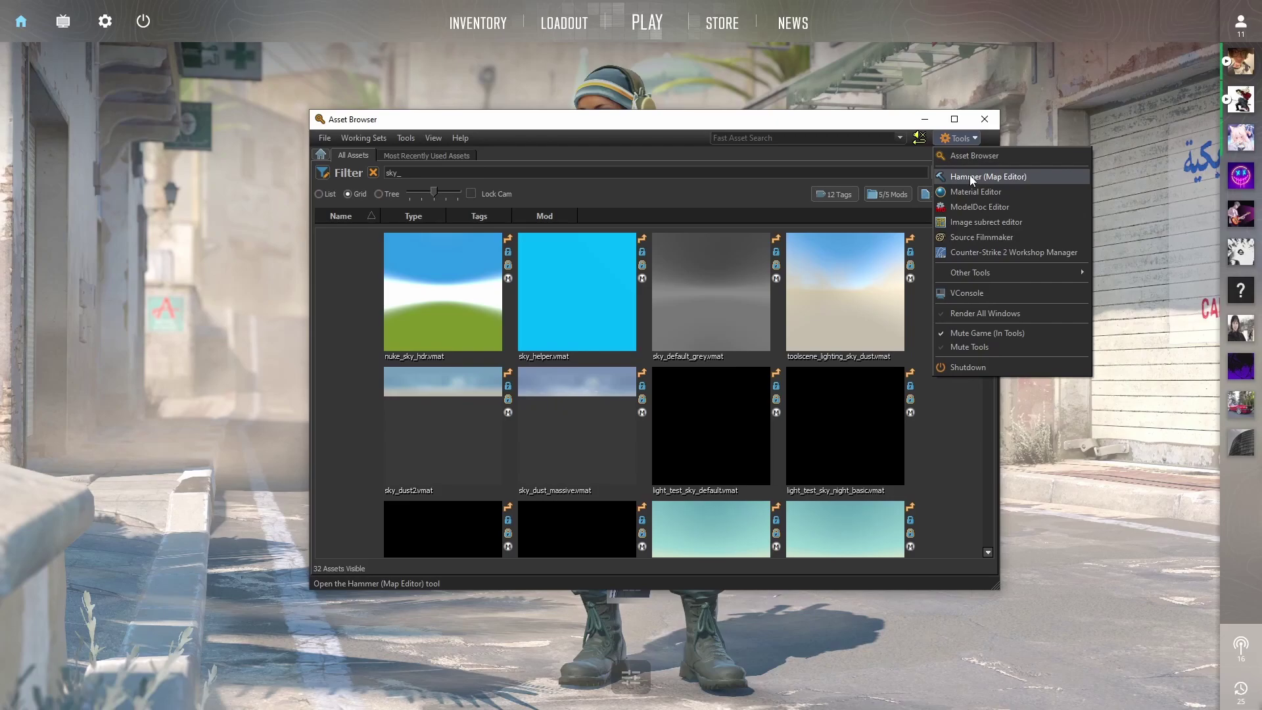
- Launch the Hammer map editor and open the recent map de_gale.vmap
left_click(969, 175)
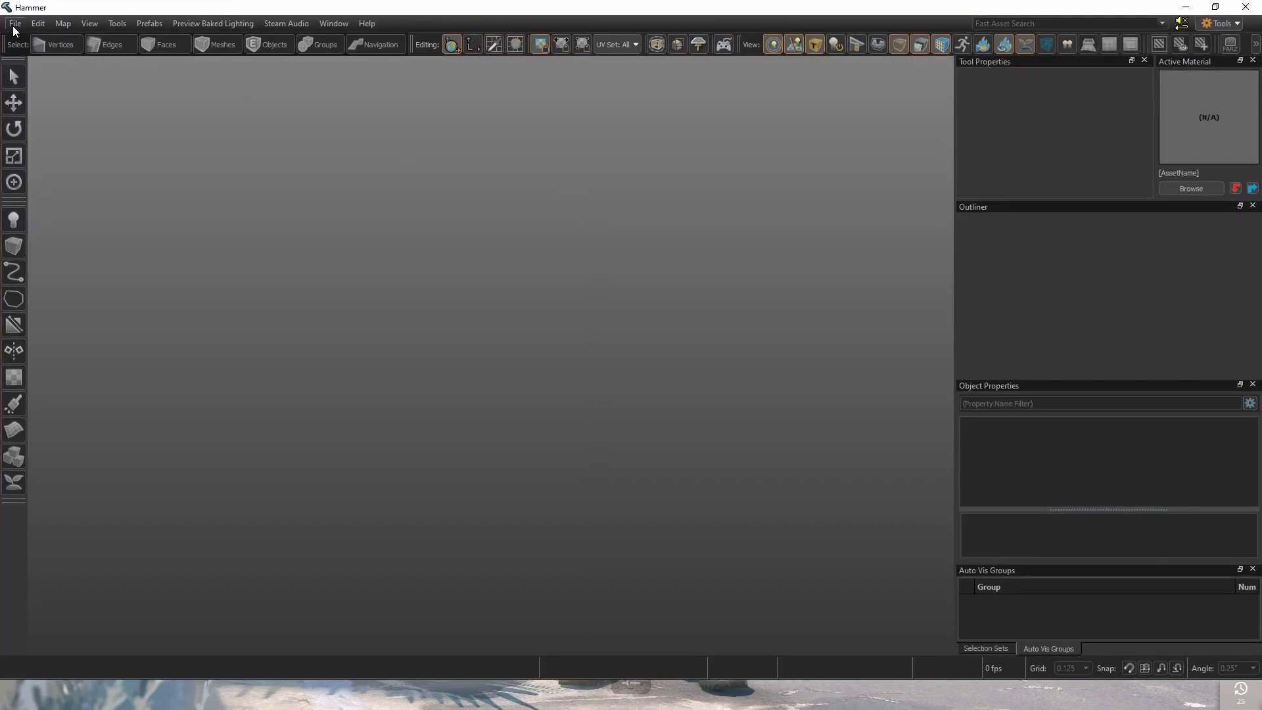
left_click(15, 25)
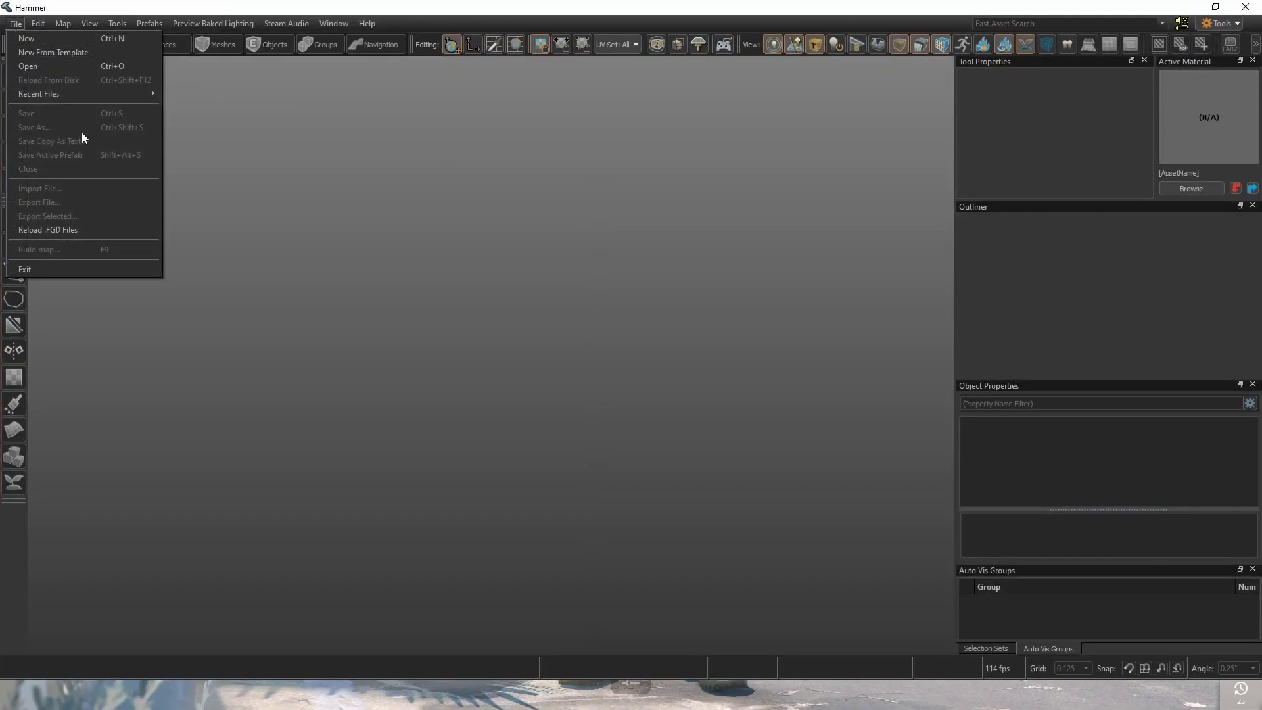
mouse_move(104, 96)
left_click(243, 96)
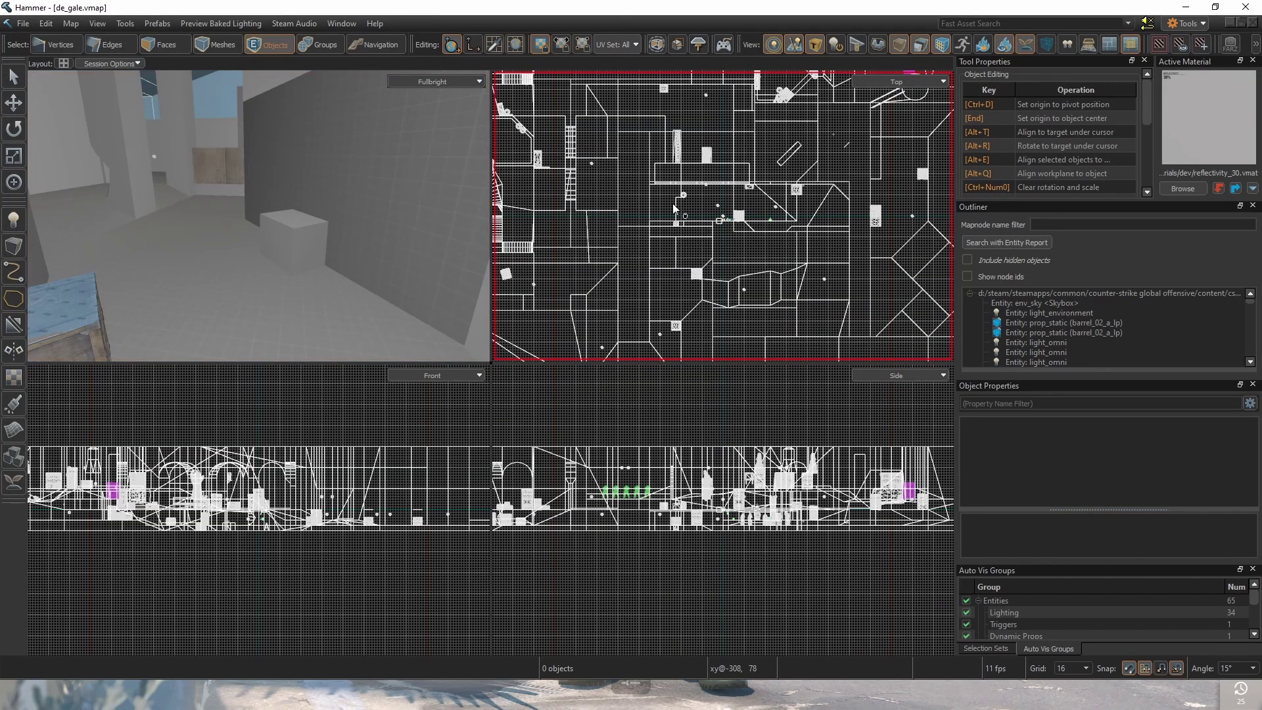
- Activate the Entity tool and set its entity class to cs_minimap_boundary
left_click(13, 221)
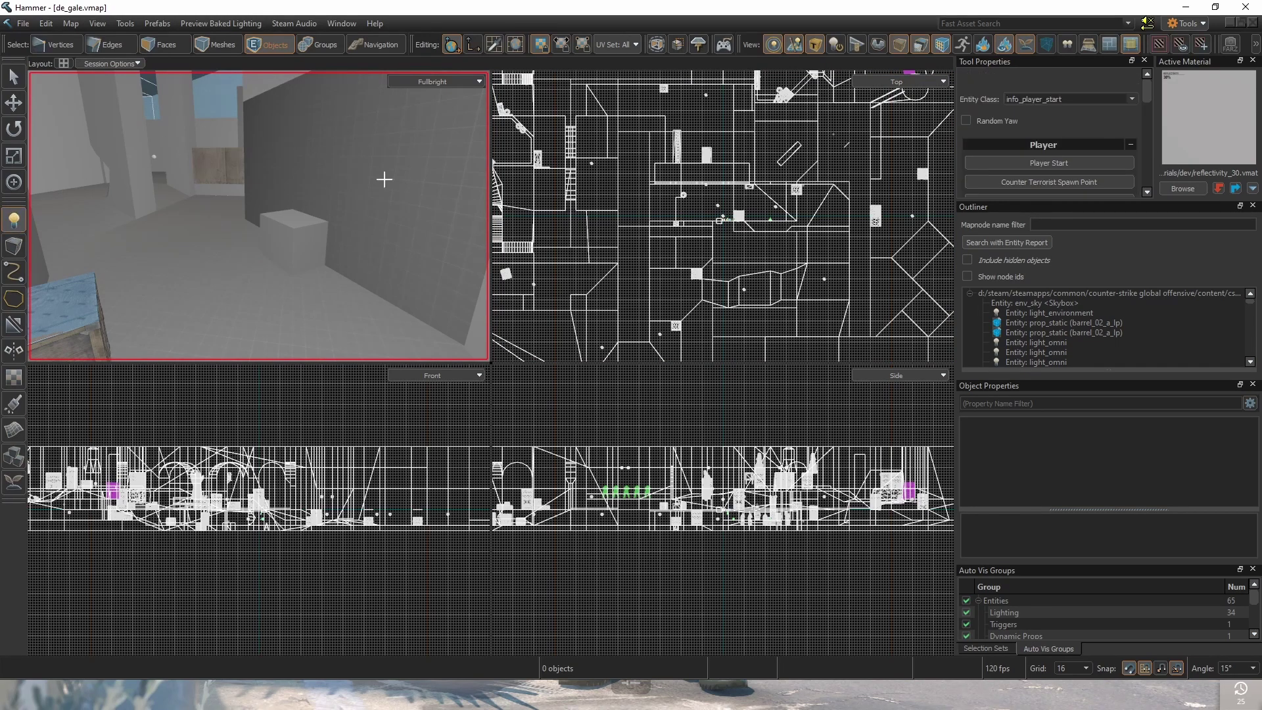
left_click(1068, 97)
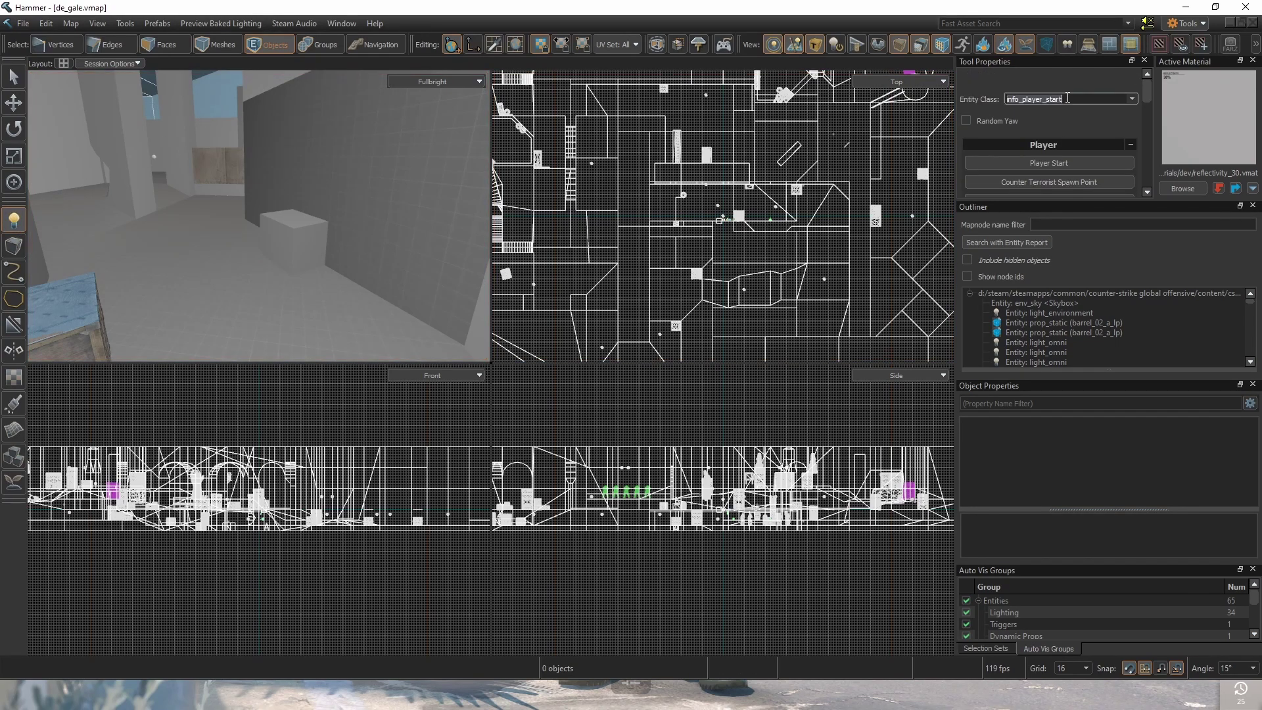
key("ctrl+a")
type("cs_min")
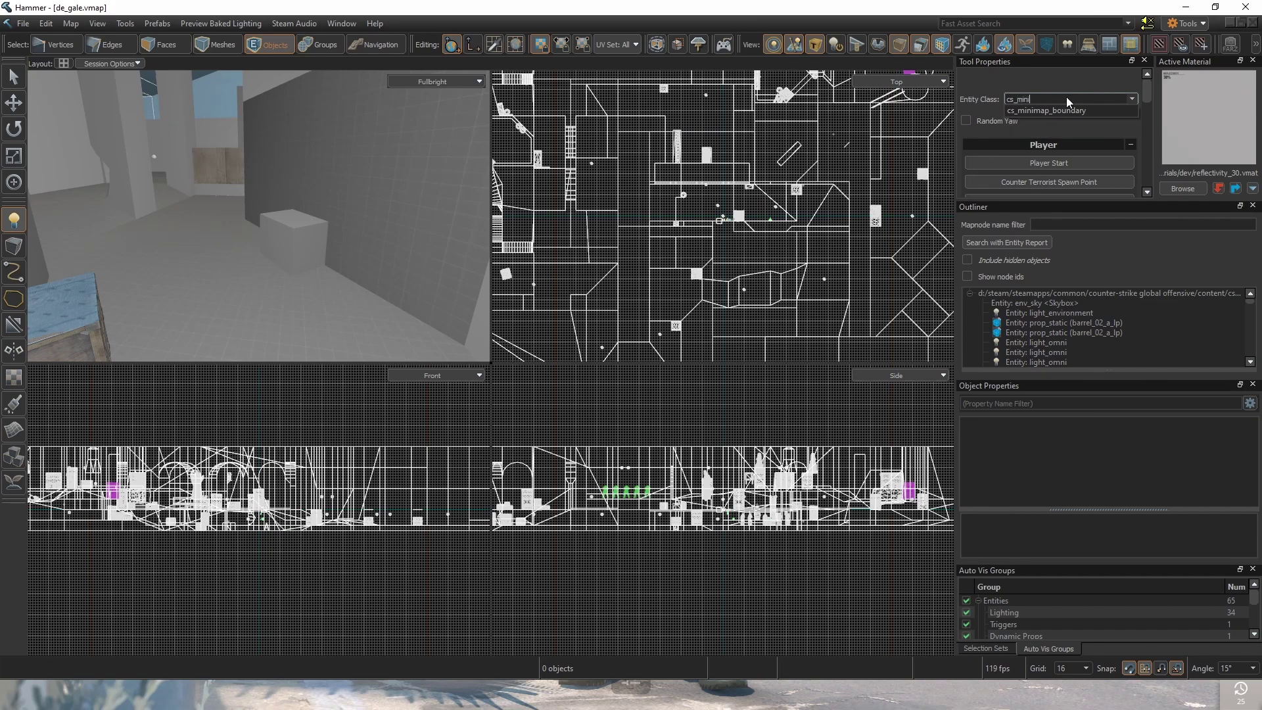
type("i")
left_click(1054, 112)
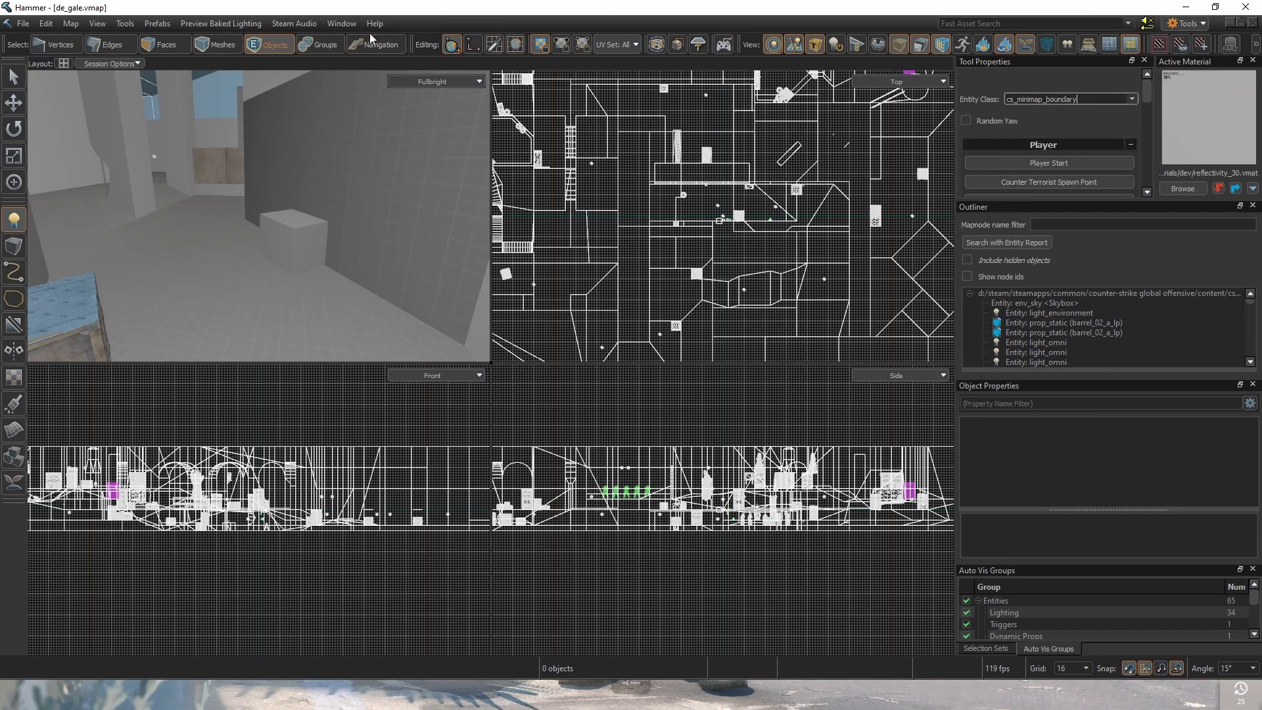
- Place one entity on the floor in the 3D view and set its class to cs_minimap_boundary
left_click(218, 230)
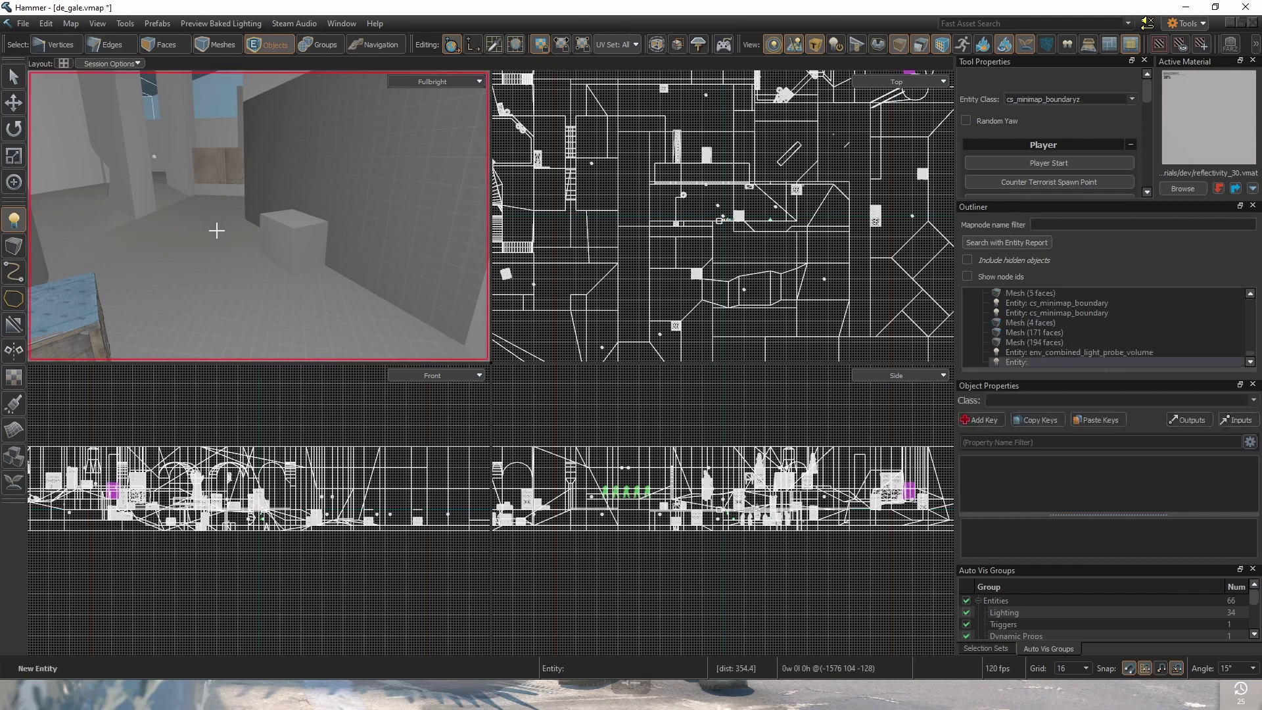
left_click(195, 264)
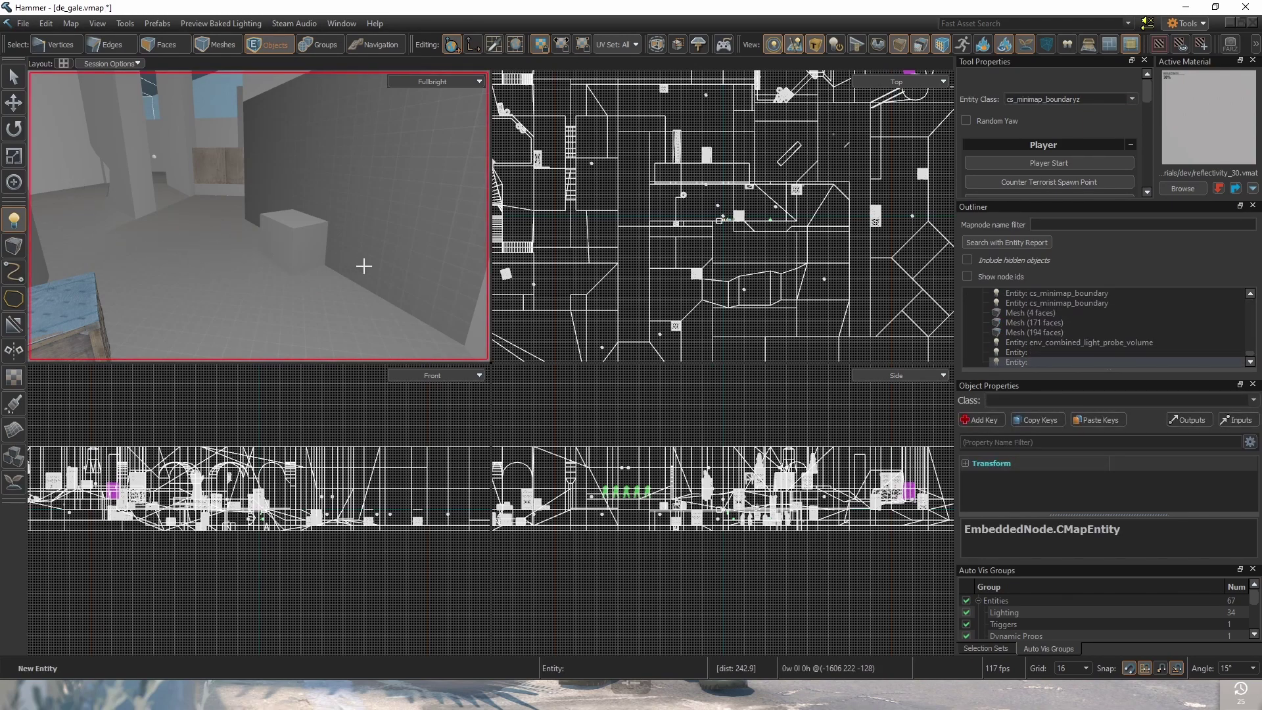
key("ctrl+z")
double_click(1018, 361)
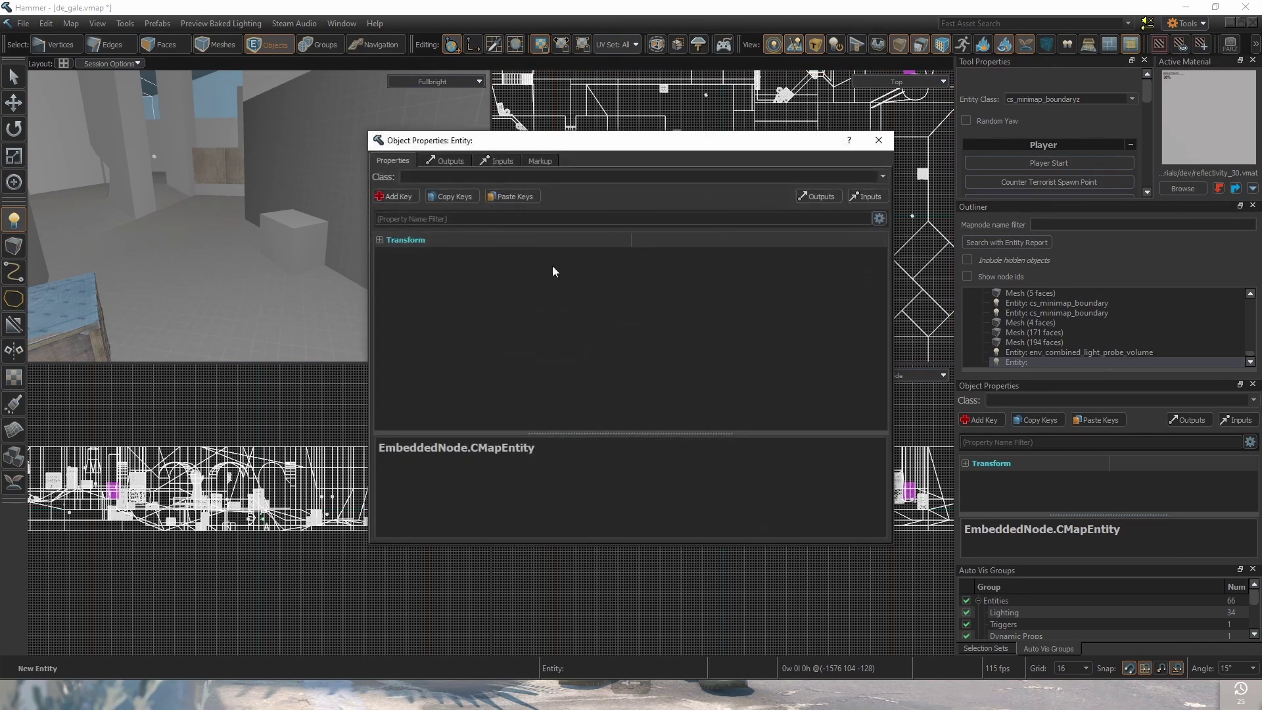
left_click(472, 181)
type("cs_mi")
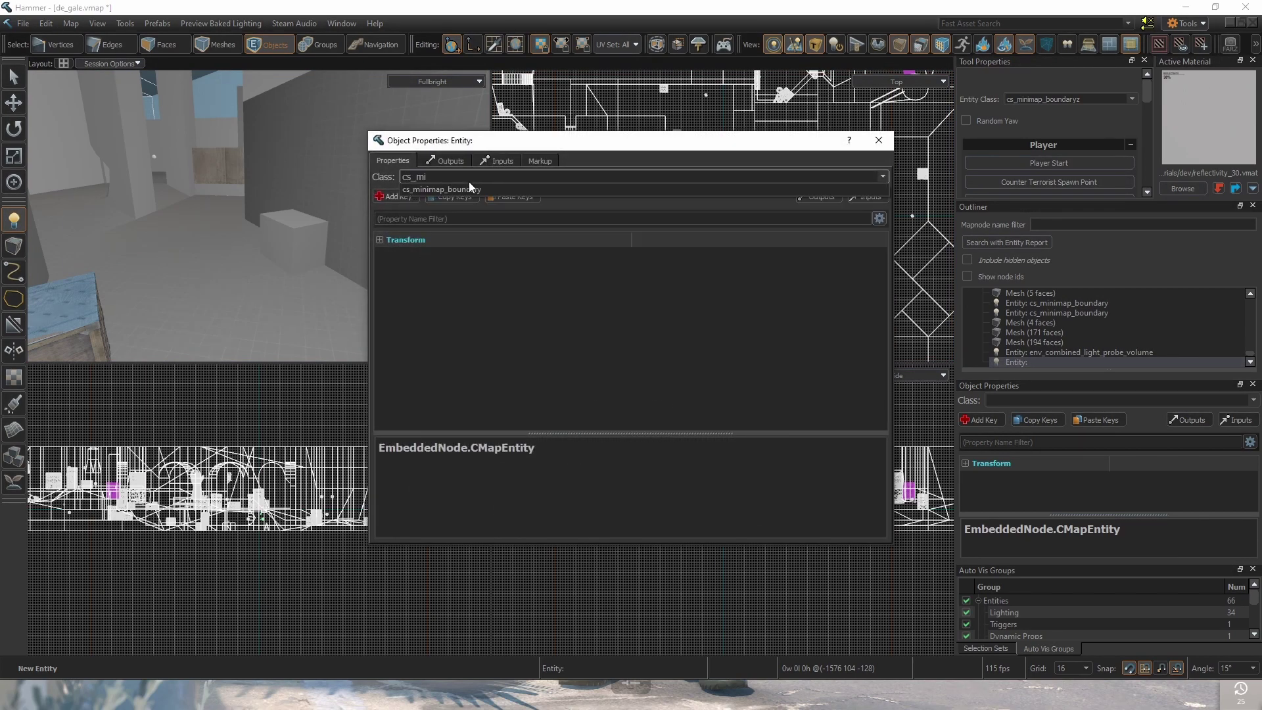
left_click(455, 188)
left_click(878, 140)
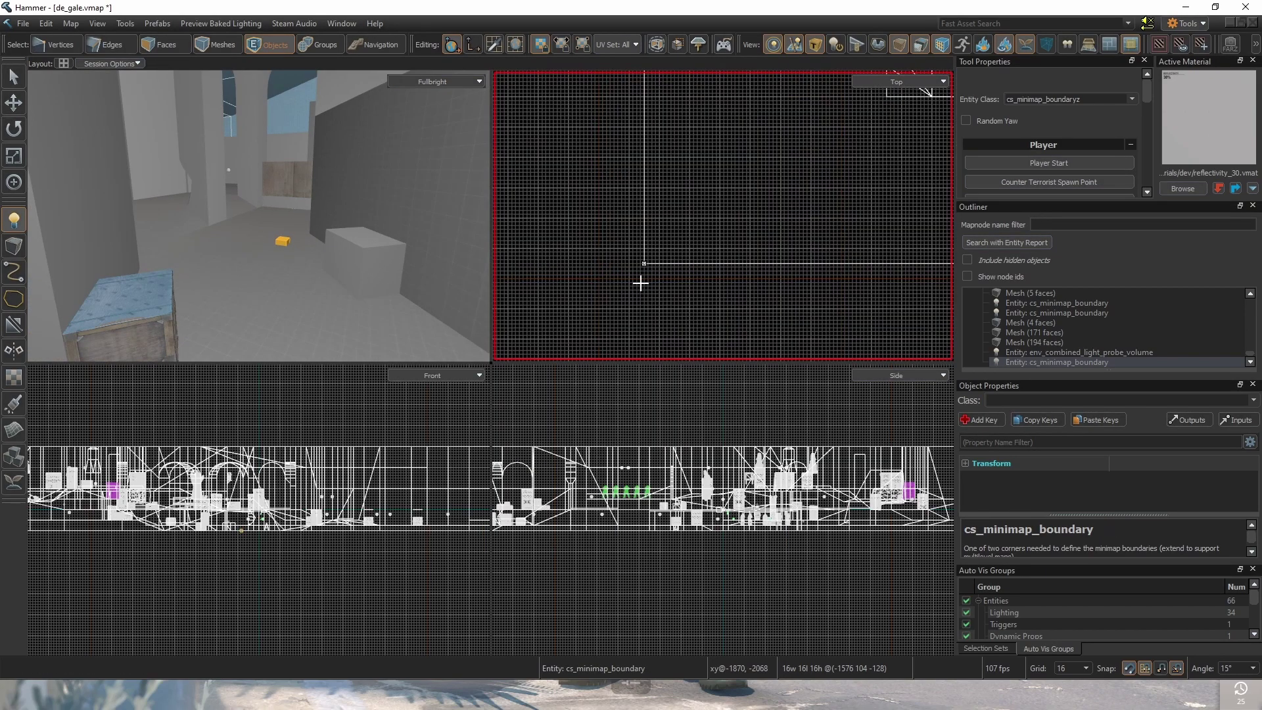
- Delete the cs_minimap_boundary entity just placed on the map floor
scroll(620, 308, "down", 9)
scroll(721, 192, "up", 4)
scroll(704, 160, "down", 3)
scroll(551, 353, "up", 5)
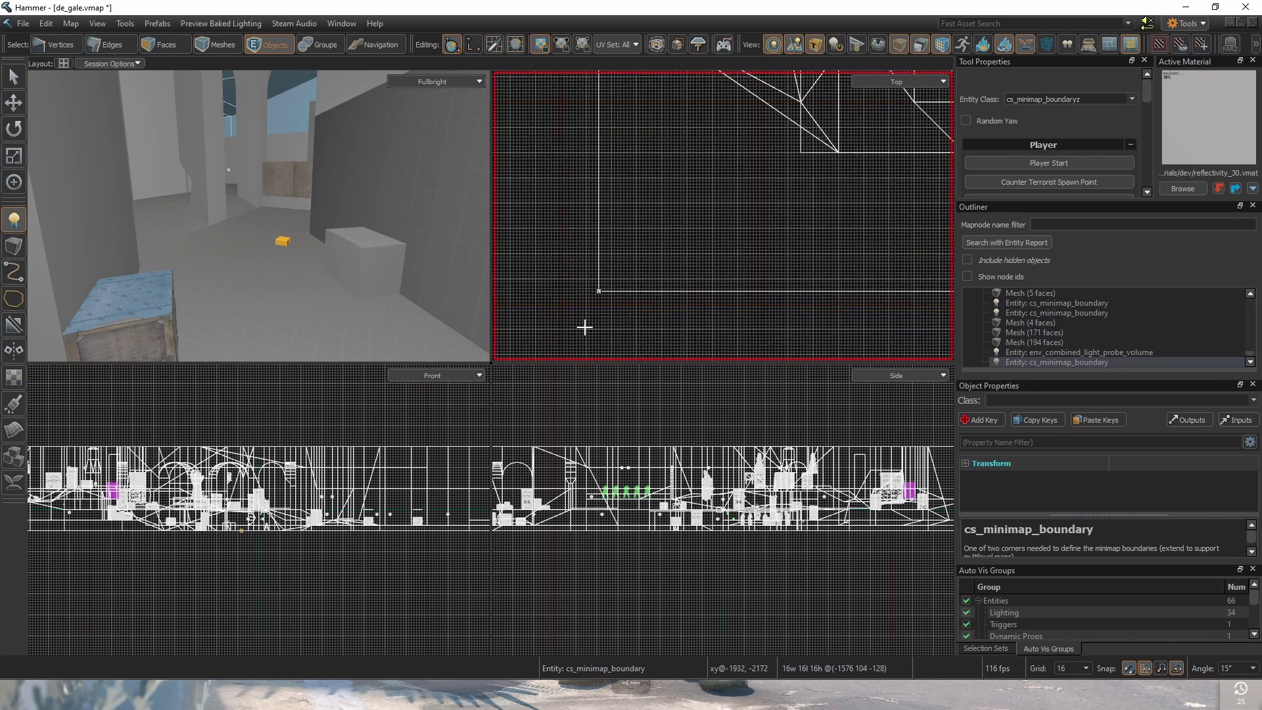
key("Delete")
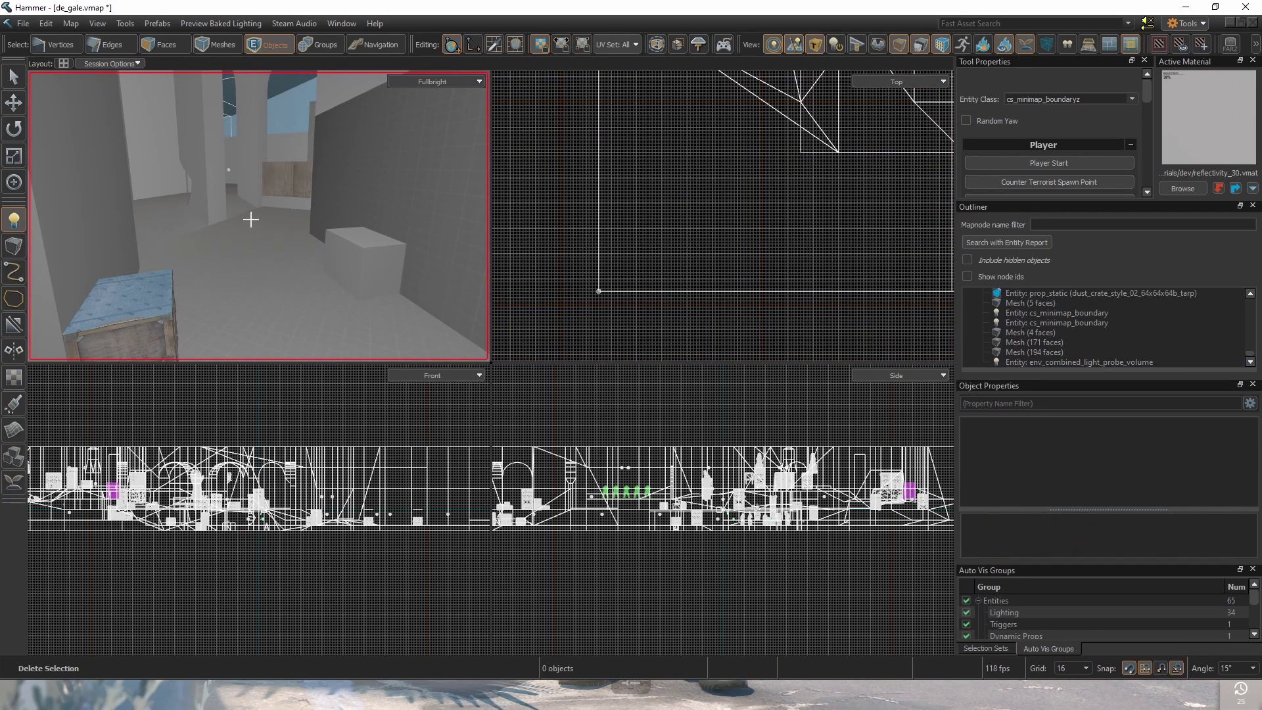
- Place an entity beside the existing minimap boundary at the map's outer corner and dismiss its properties
key("w")
right_click_drag(250, 217, 262, 217)
left_click(262, 217)
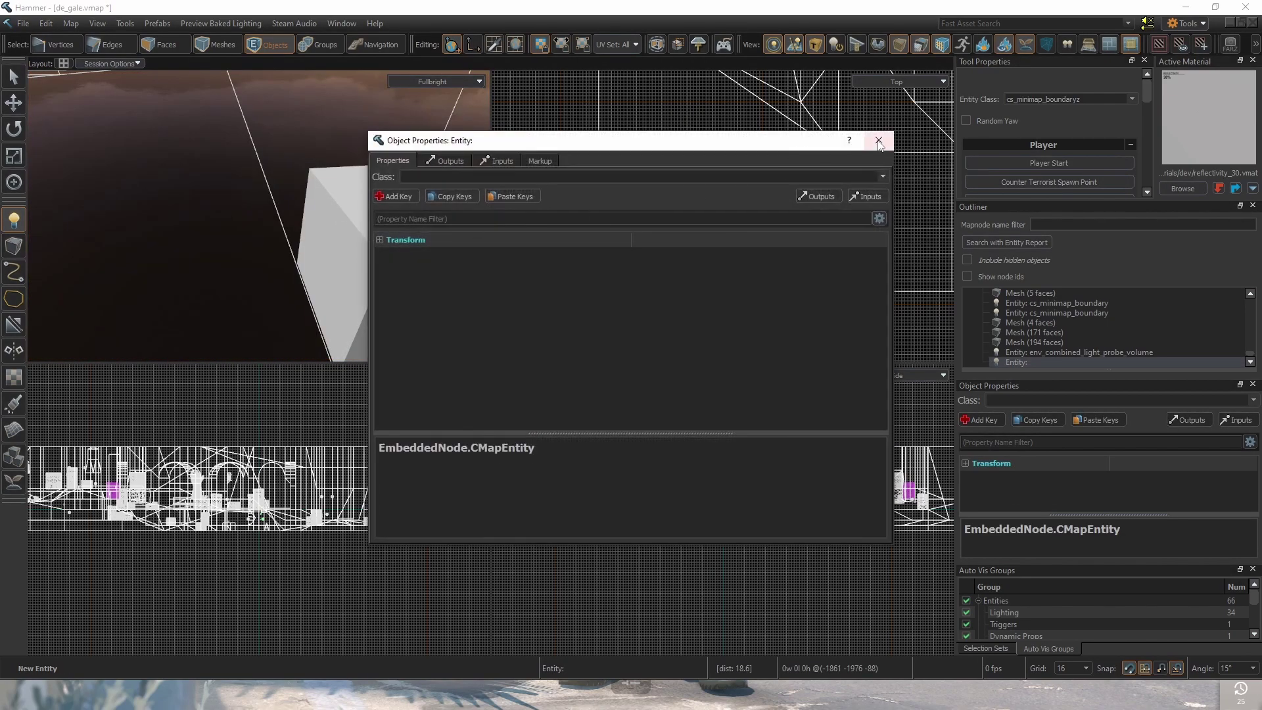
left_click(878, 144)
- Select the existing minimap boundary entity at the map's corner and examine its properties
left_click(13, 77)
double_click(416, 259)
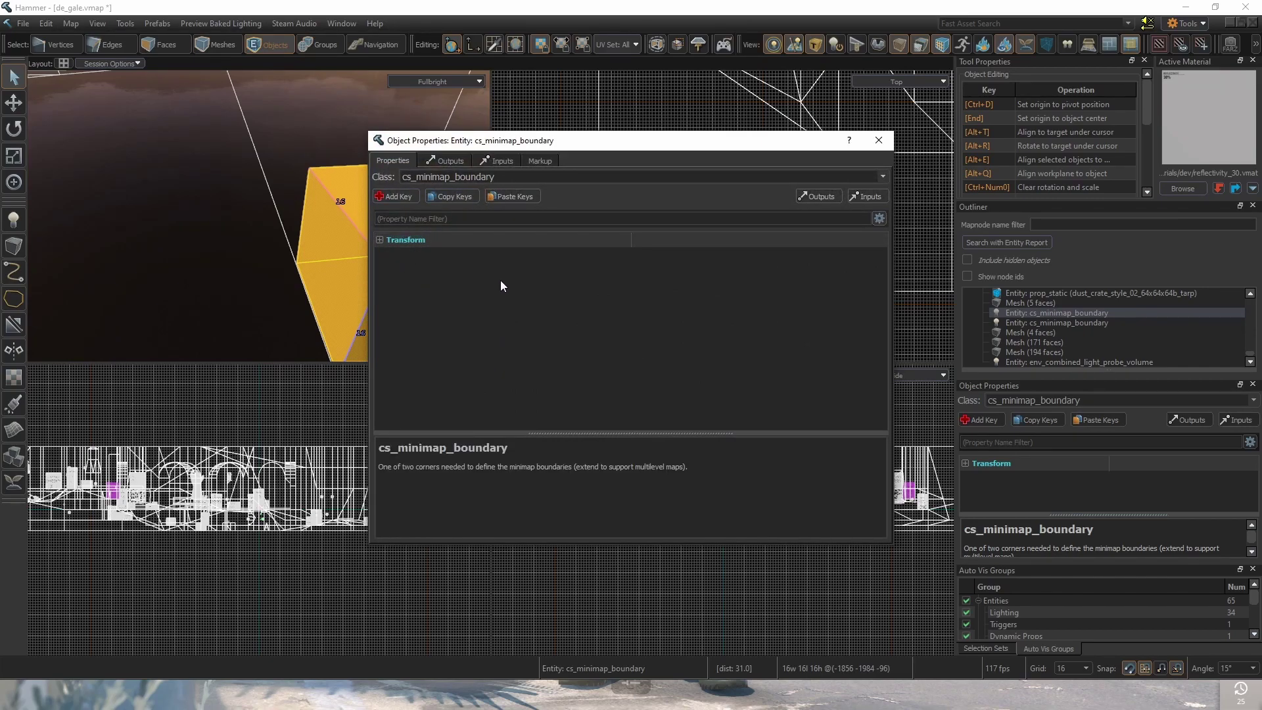
key("Escape")
key("Escape")
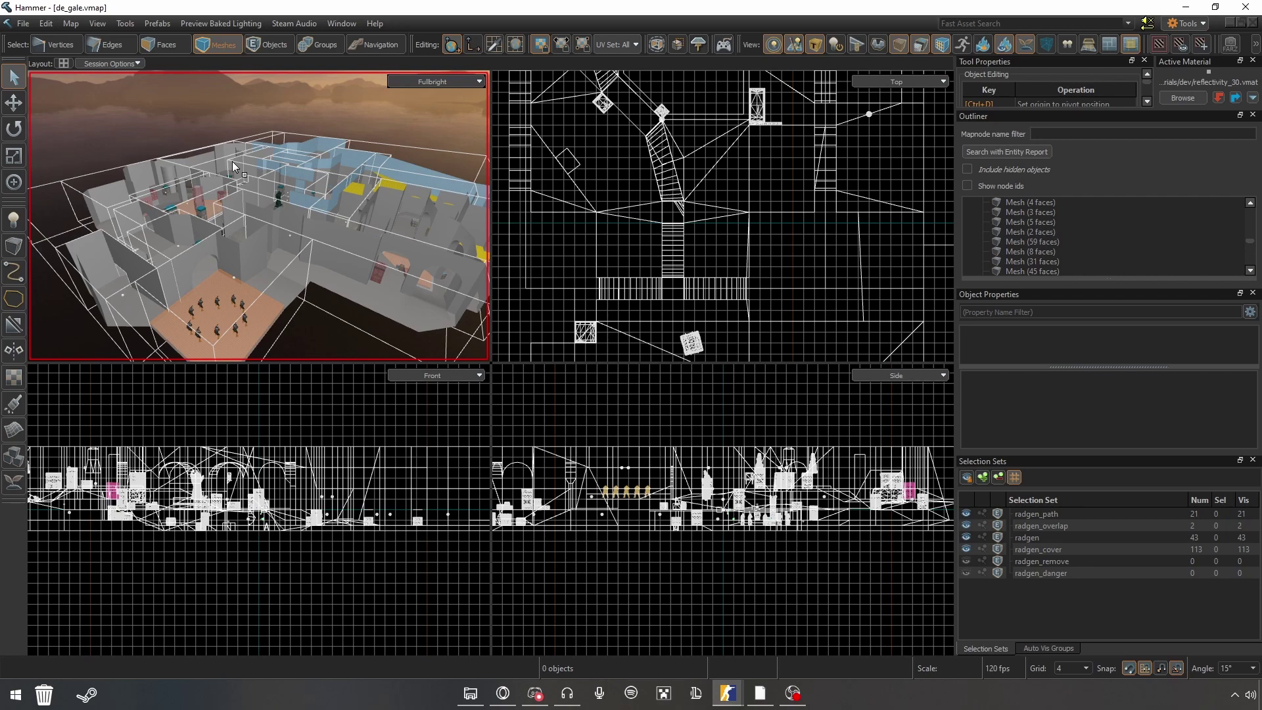
- Build de_gale with Fast Compile and minimap creation on load, and view the full radar in game
key("F9")
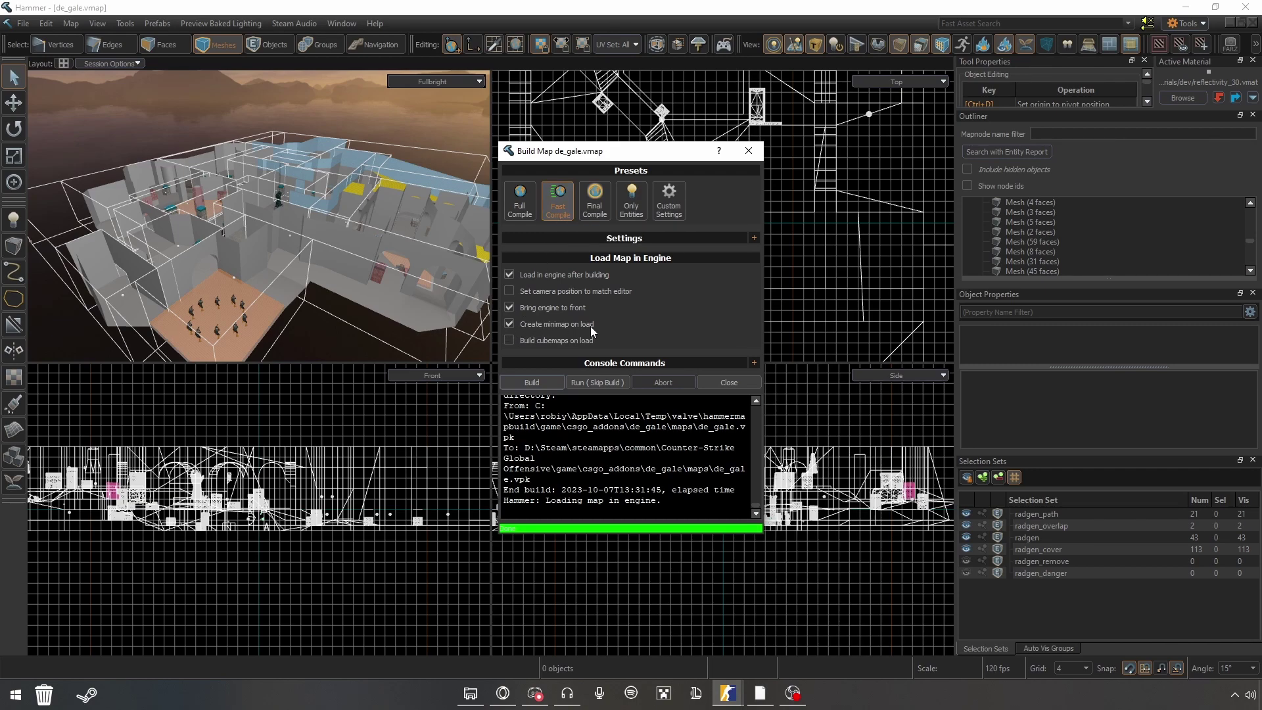
left_click(539, 382)
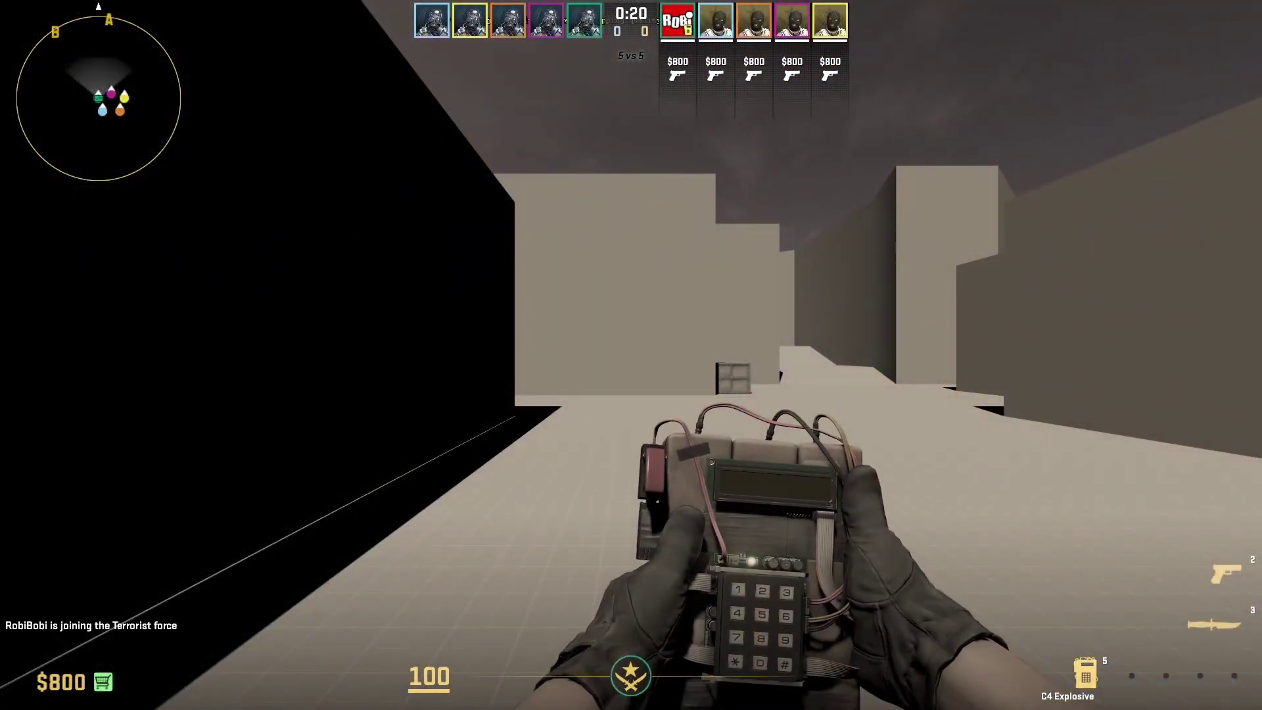
key("Tab")
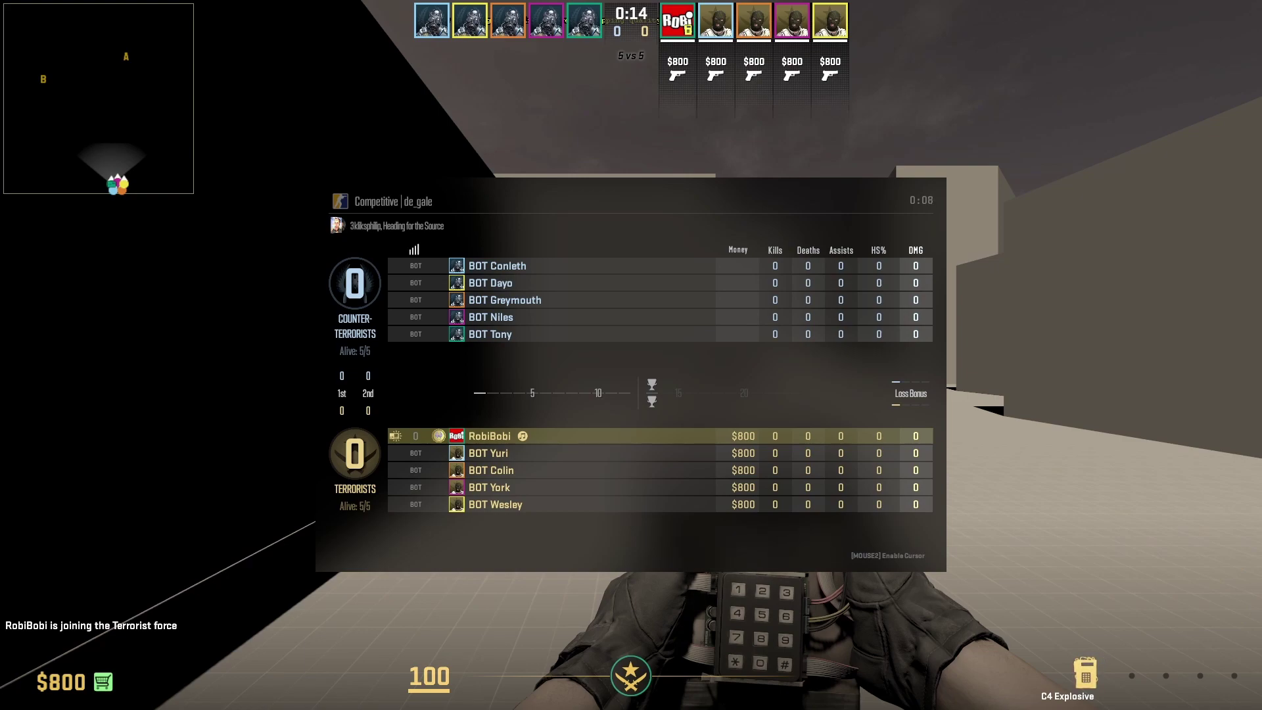
- Return to the tools, open the Material Editor and close the loaded de_gale_radar material
key("alt+Tab")
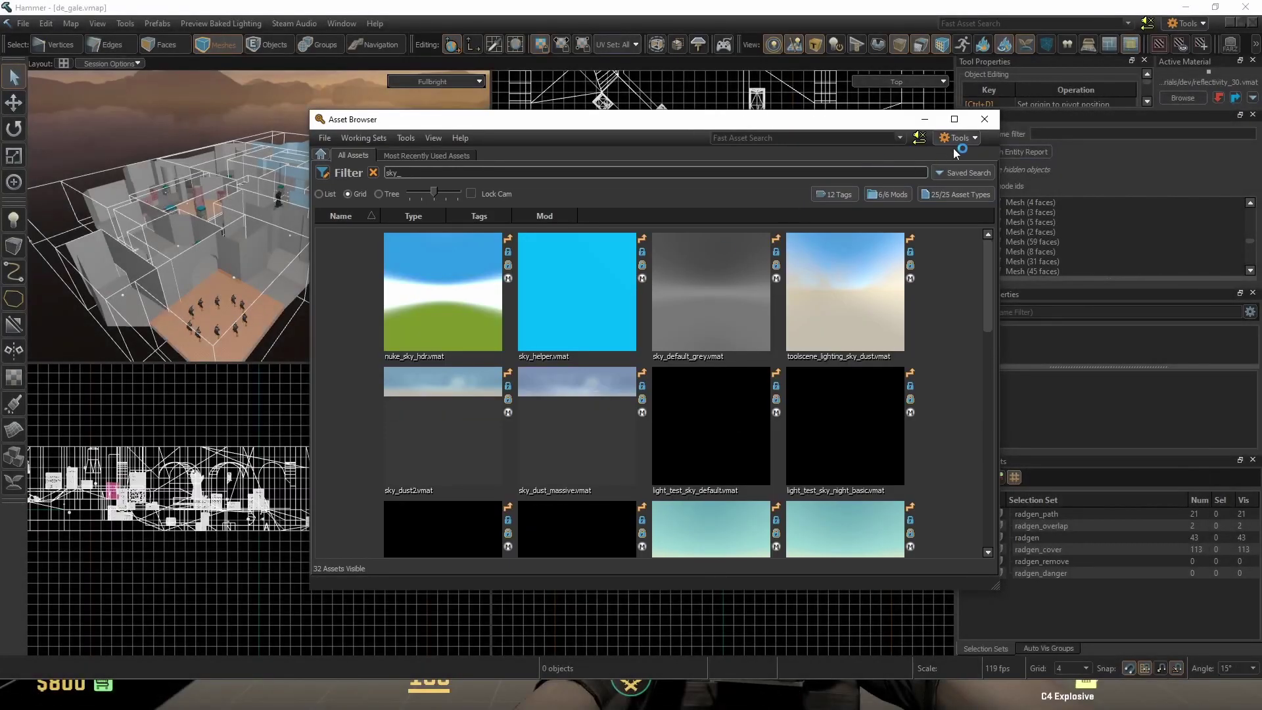
left_click(959, 139)
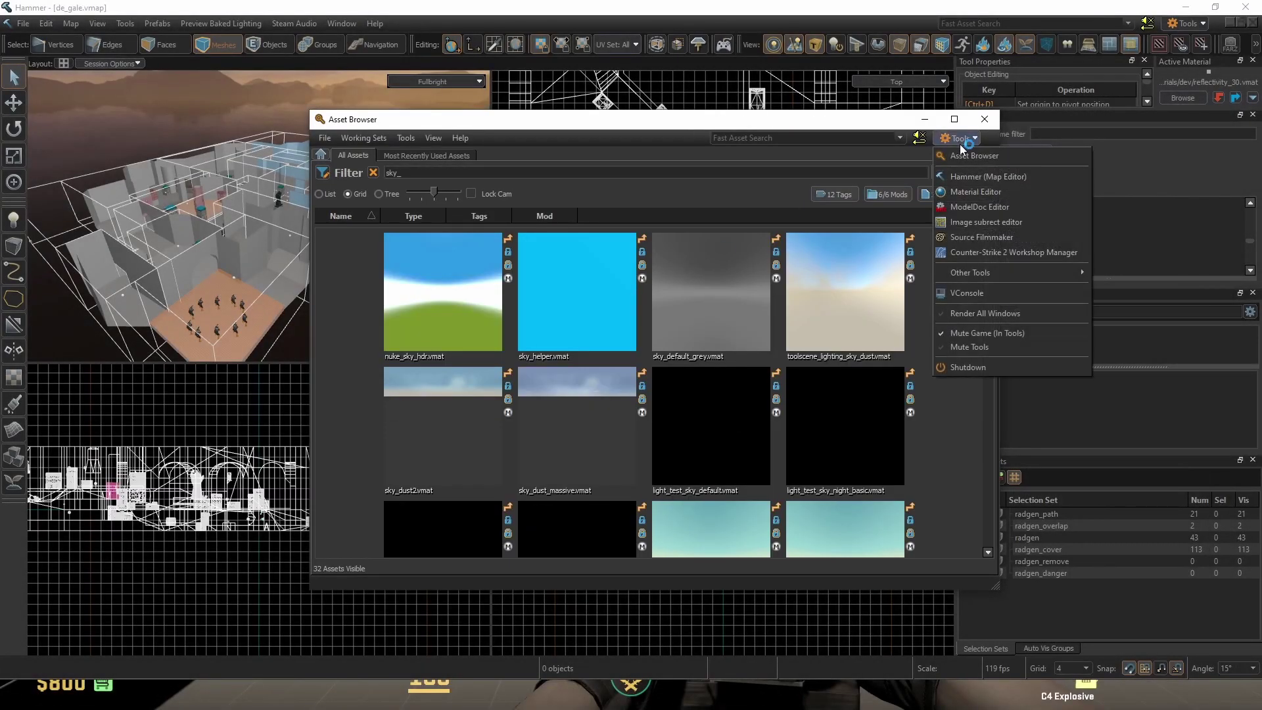
left_click(966, 191)
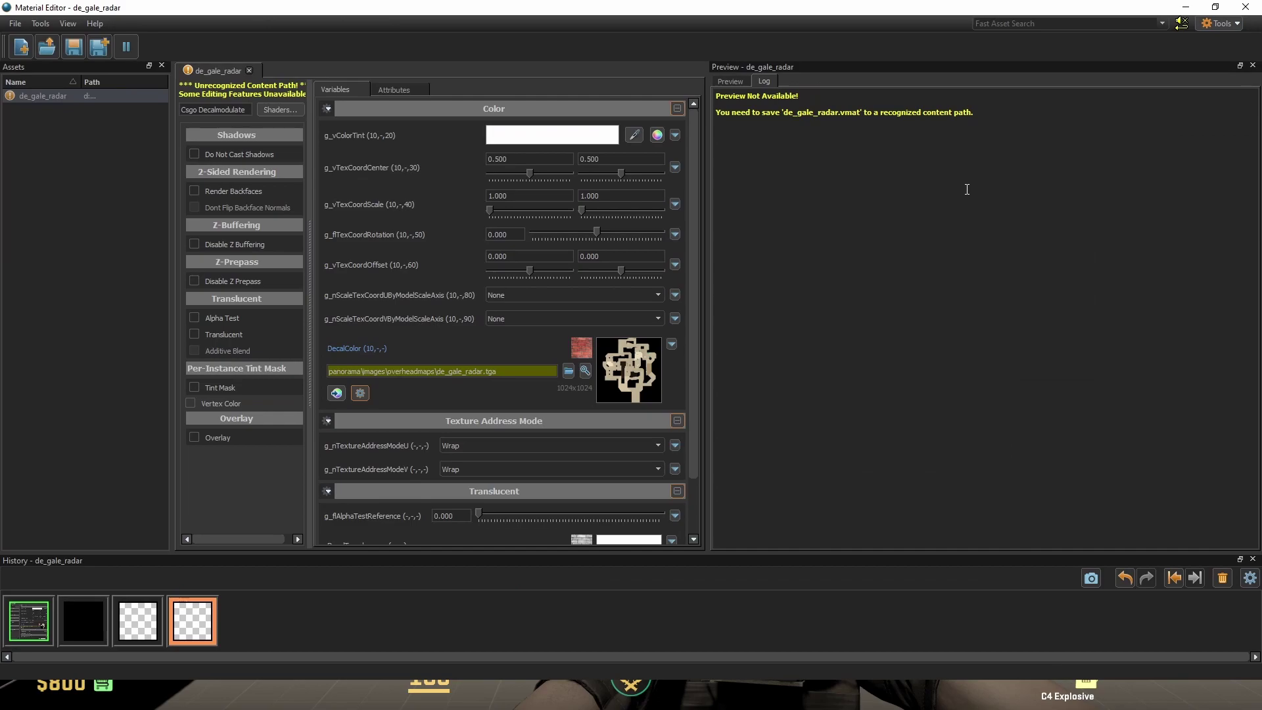
right_click(60, 95)
left_click(87, 180)
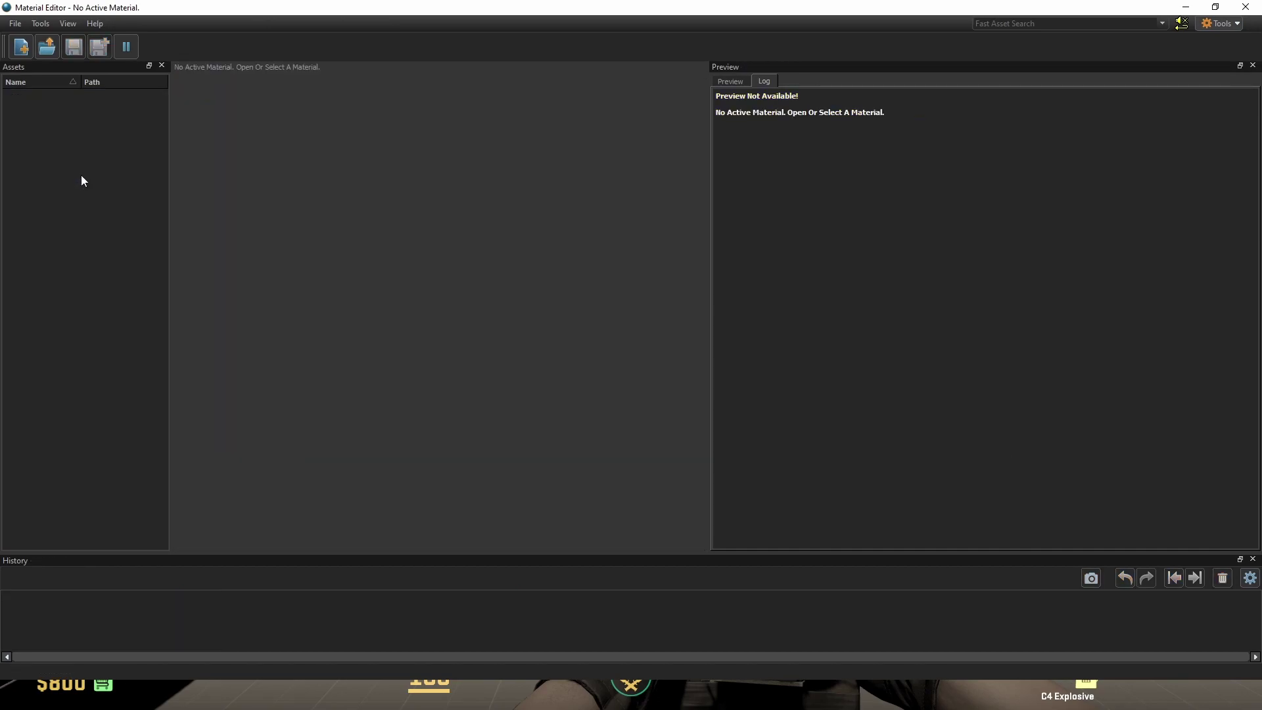
- Open de_gale_radar.tga from the addon's overheadmaps folder in GIMP to examine the generated radar image
key("alt+Tab")
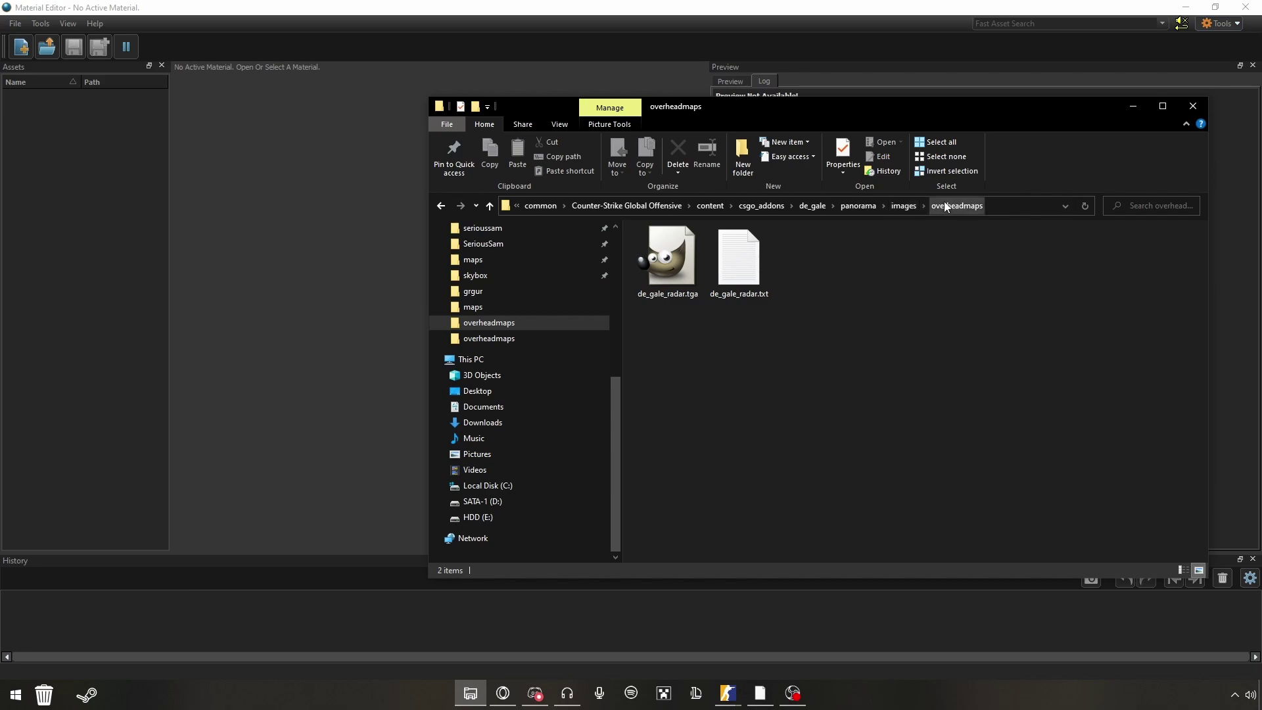
left_click(674, 262)
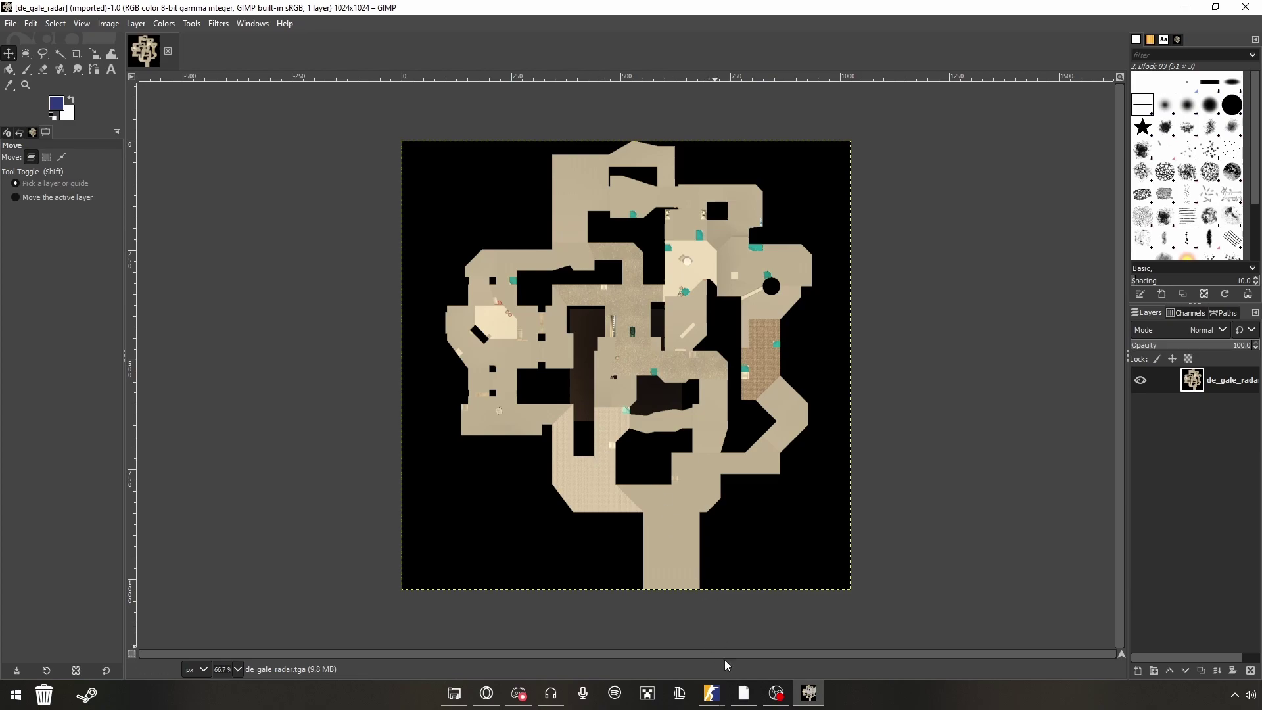
- Switch to the Material Editor and create a new material using the Csgo Decalmodulate shader
mouse_move(711, 693)
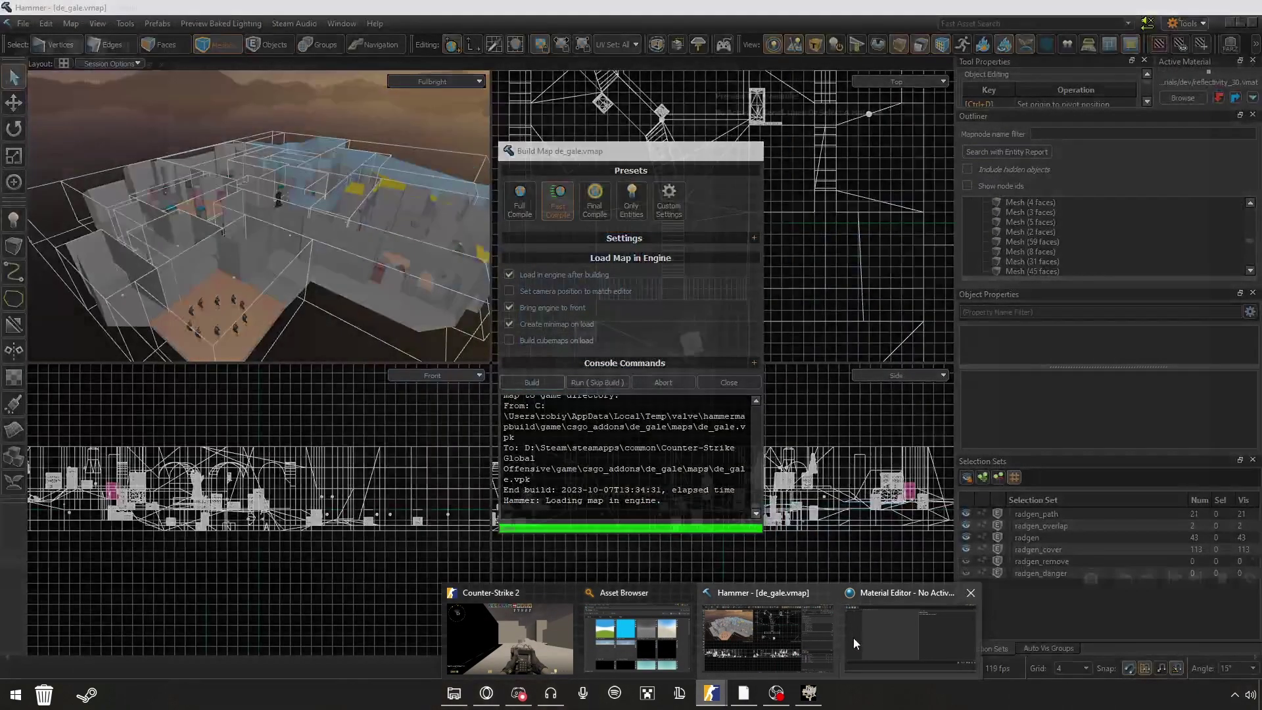
left_click(855, 636)
left_click(29, 58)
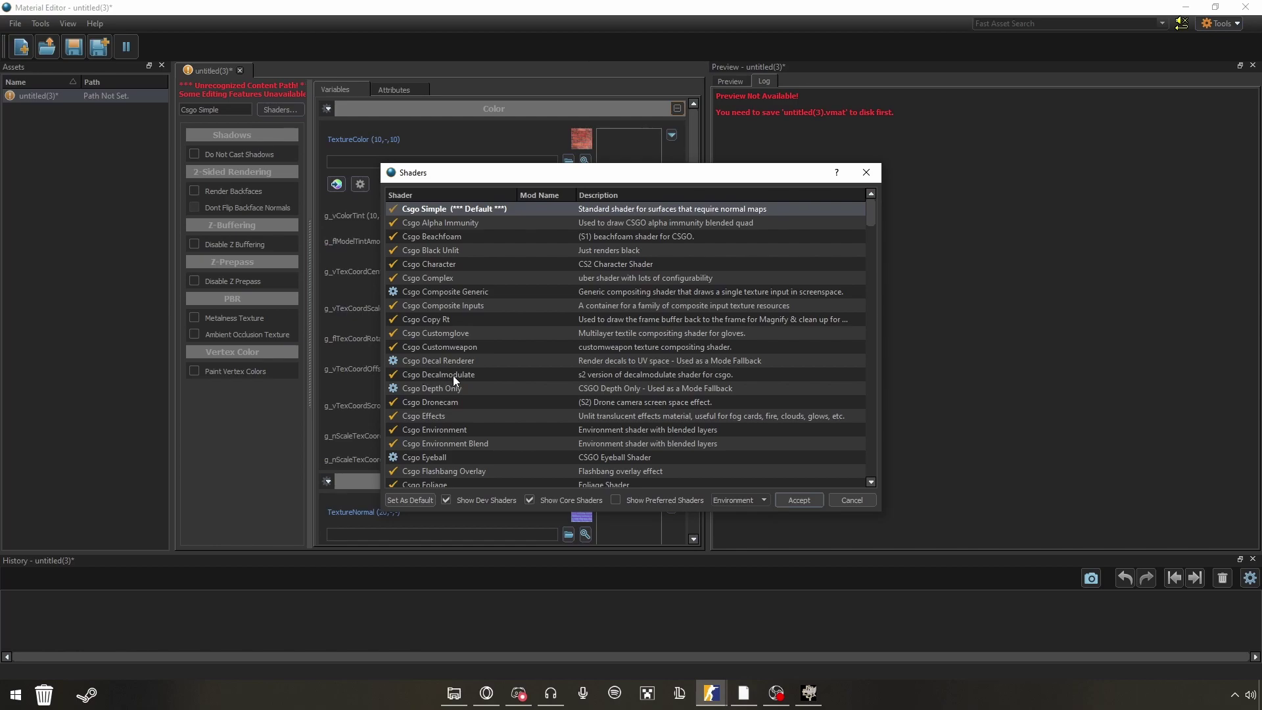
double_click(457, 376)
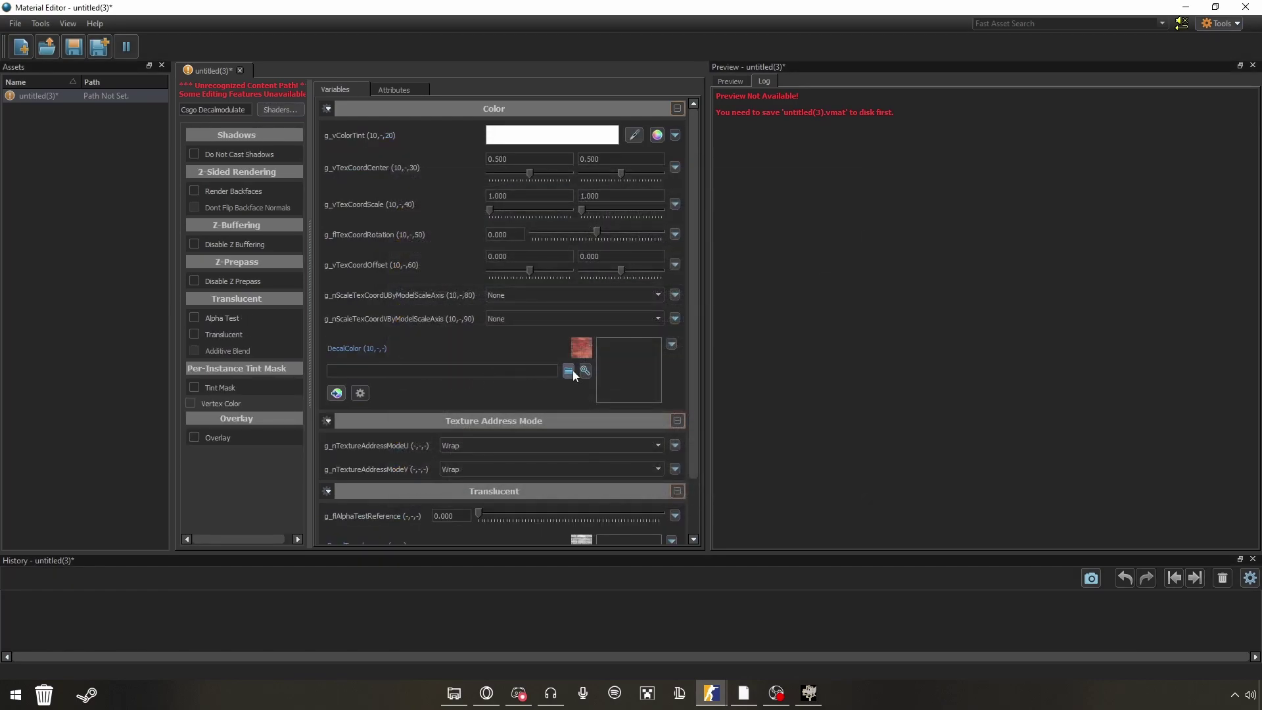
- Assign de_gale_radar.tga as the DecalColor texture and save the material as de_gale_radar.vmat in the addon's overheadmaps folder
left_click(569, 372)
left_click(1059, 507)
left_click(1057, 530)
double_click(716, 303)
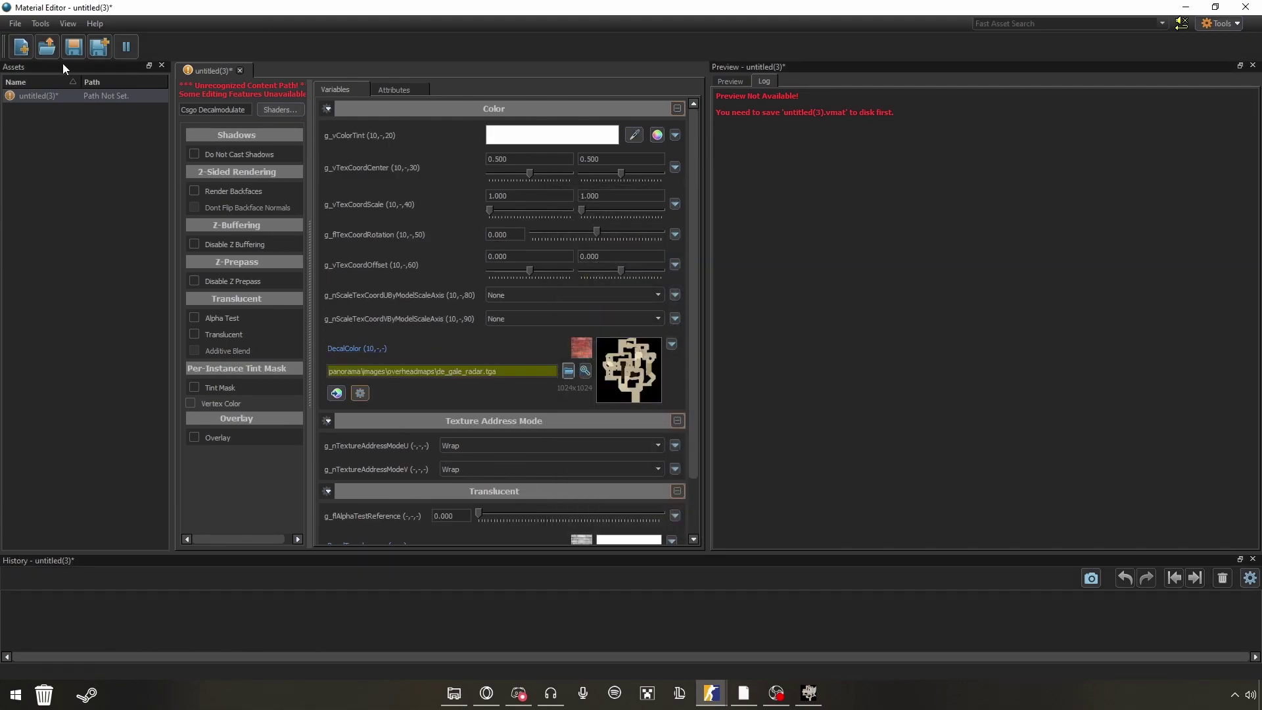
left_click(75, 48)
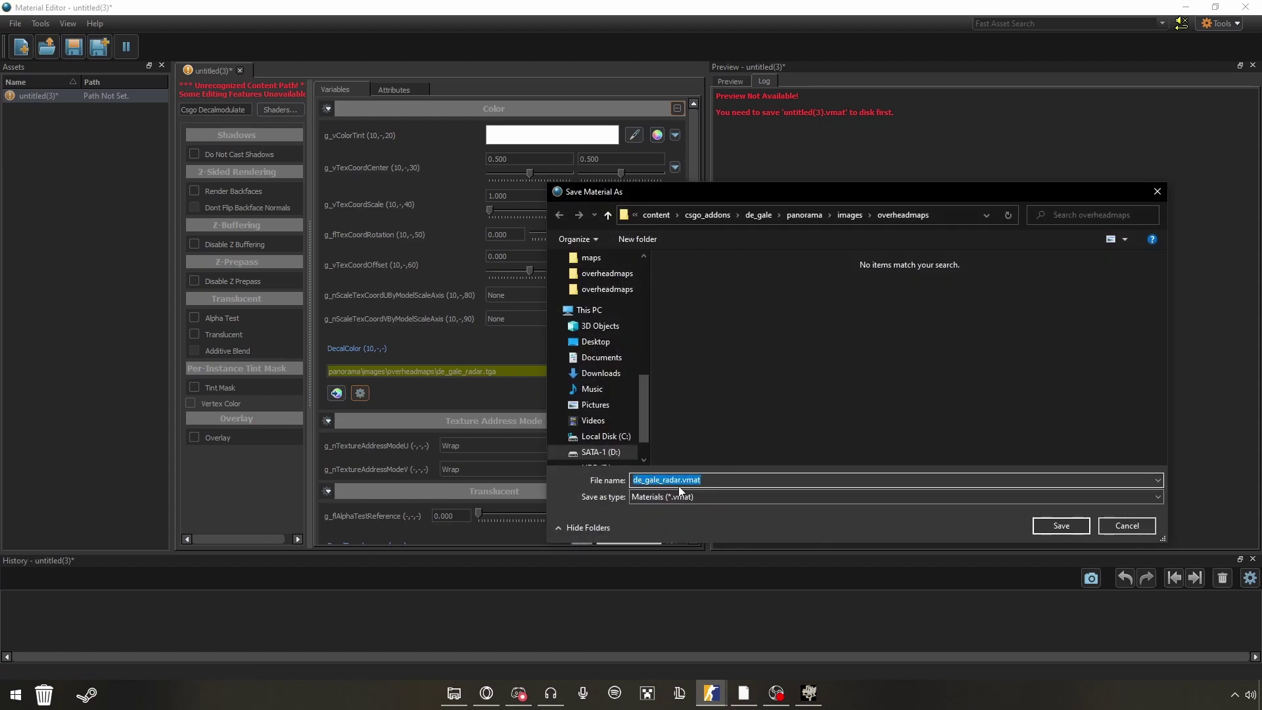
left_click(1061, 526)
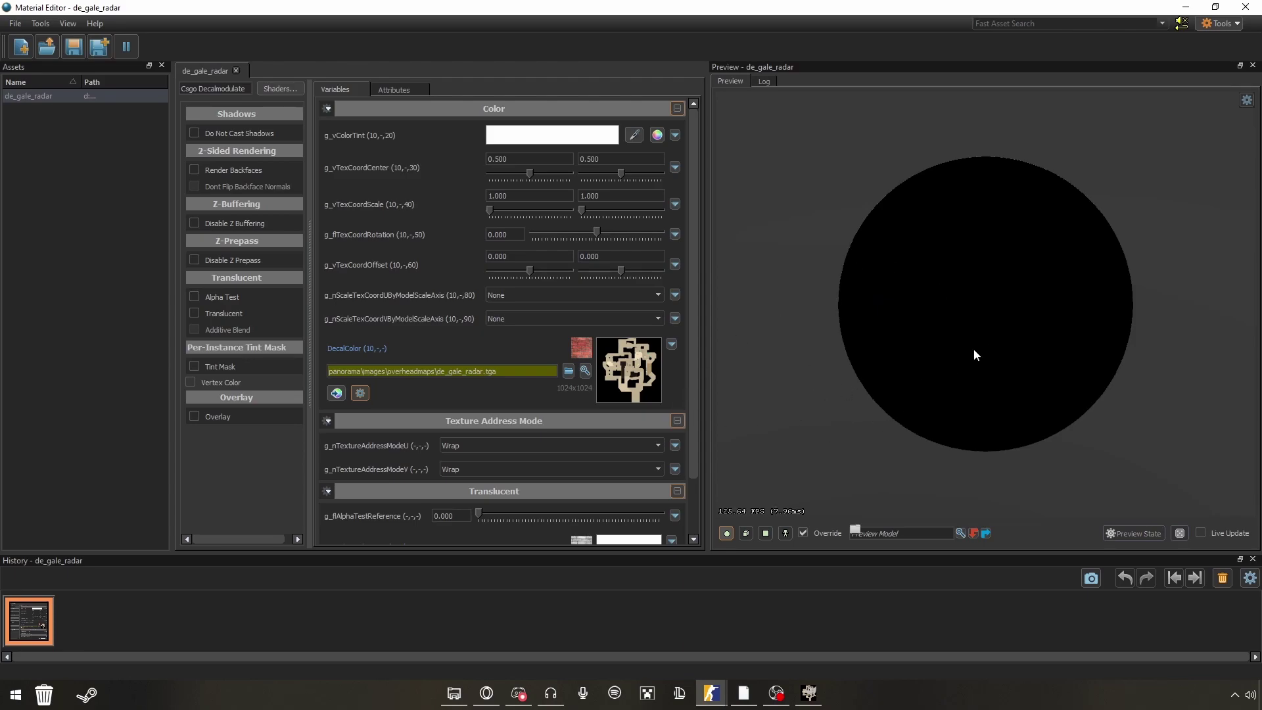
- Switch to File Explorer and open the overheadmaps folder under Counter-Strike Global Offensive\game\csgo_addons\de_gale\panorama\images
left_click(454, 693)
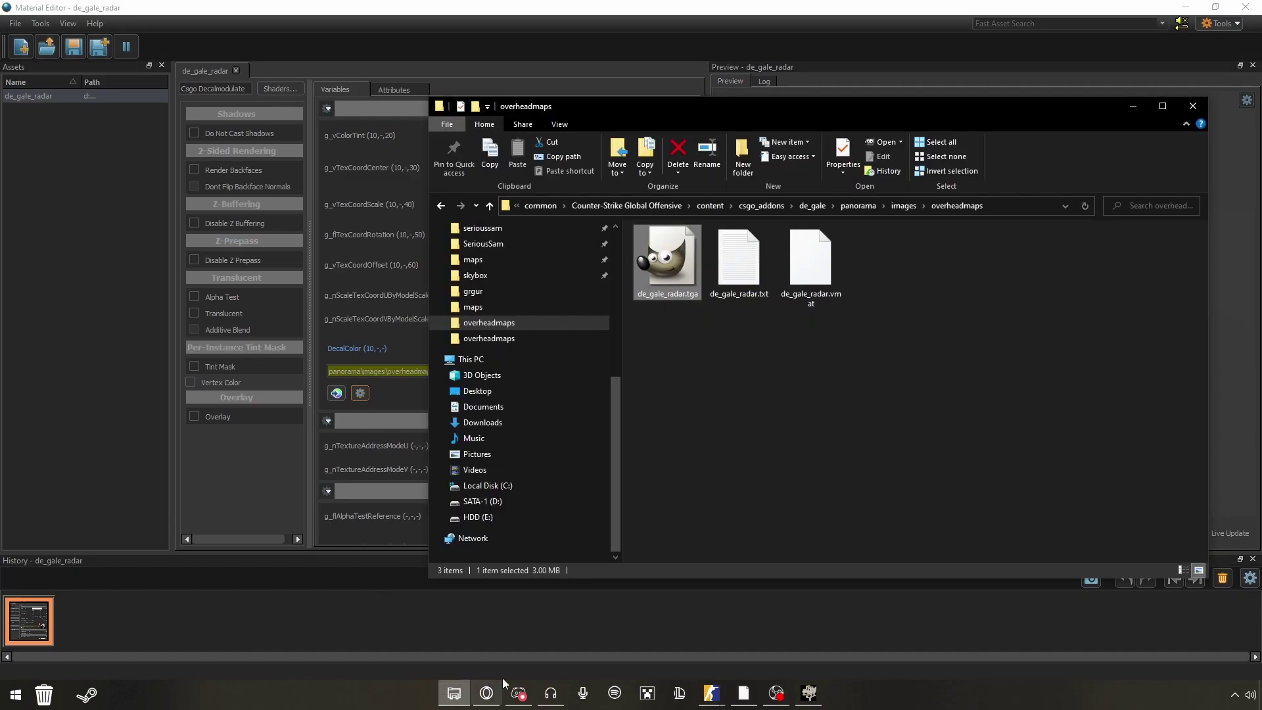
left_click(830, 403)
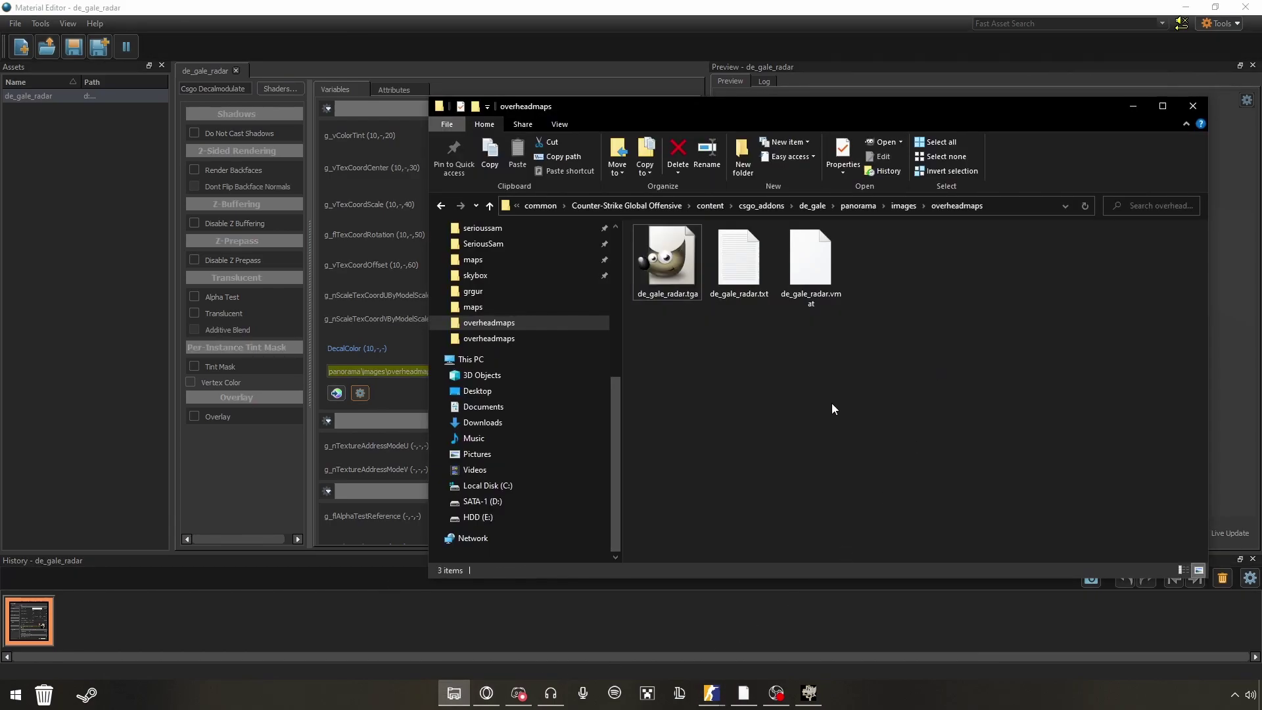
left_click(620, 207)
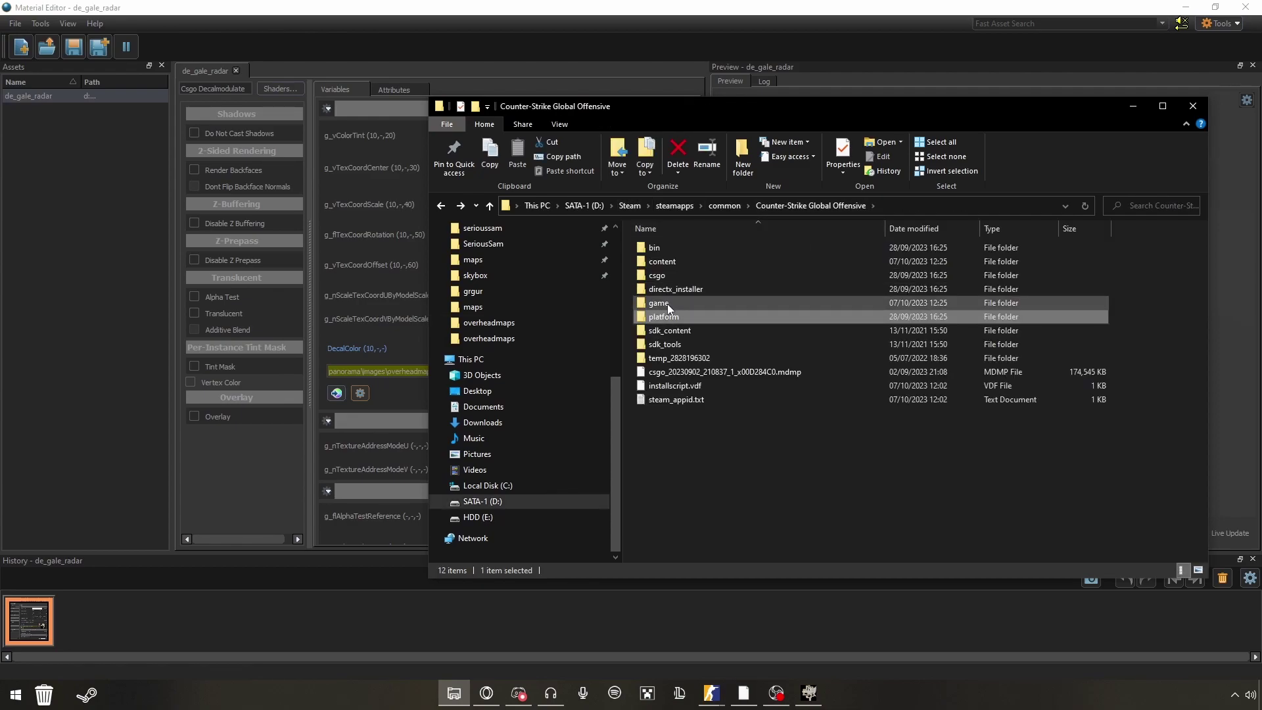
left_click(667, 304)
double_click(668, 304)
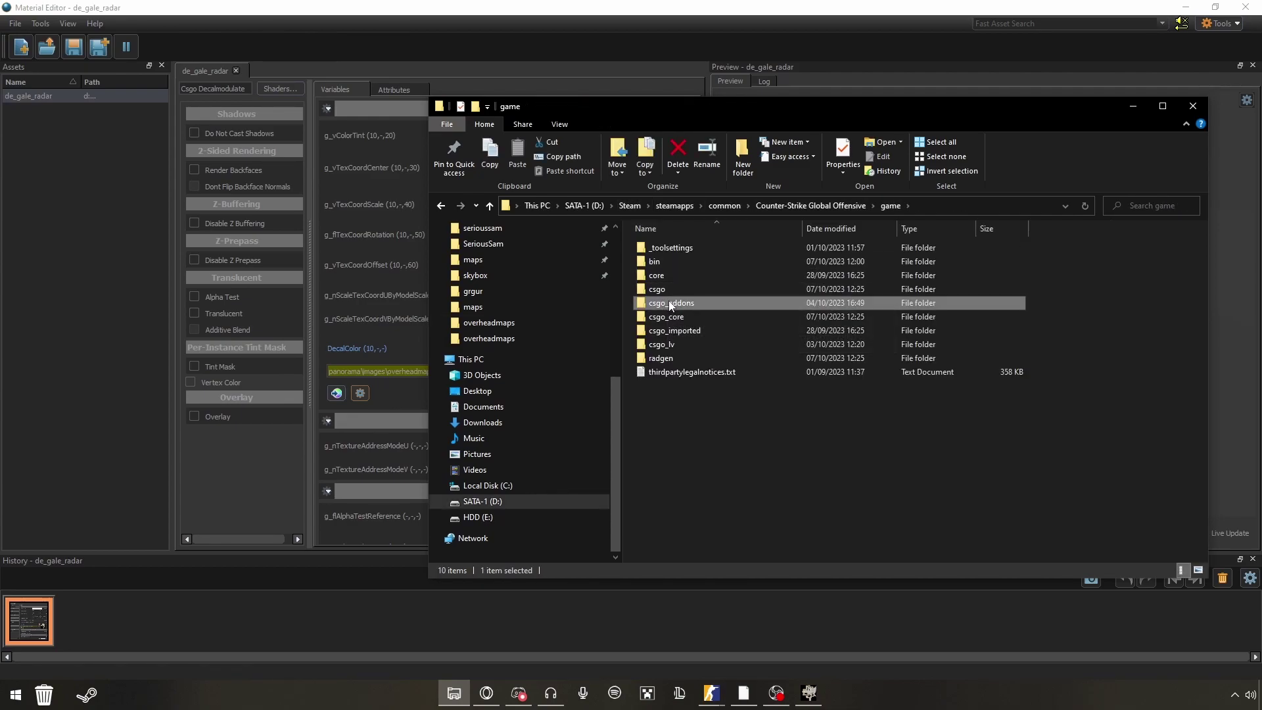
double_click(669, 301)
left_click(682, 264)
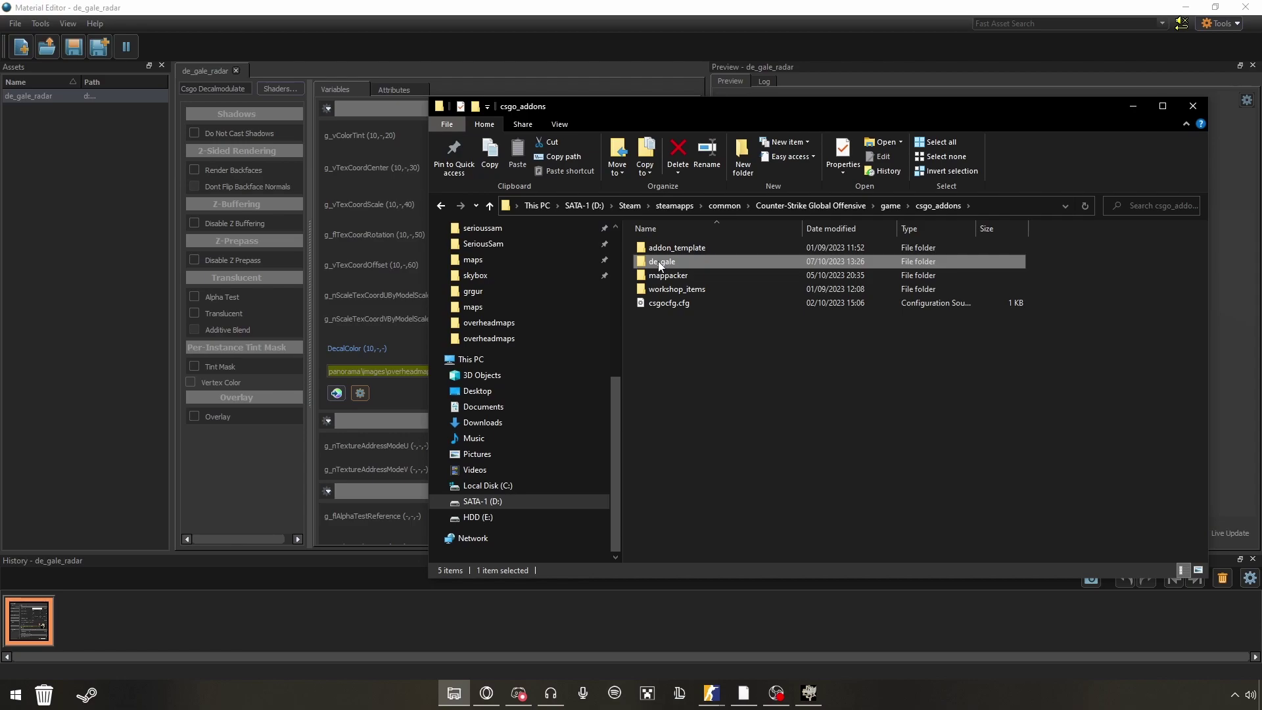
double_click(659, 263)
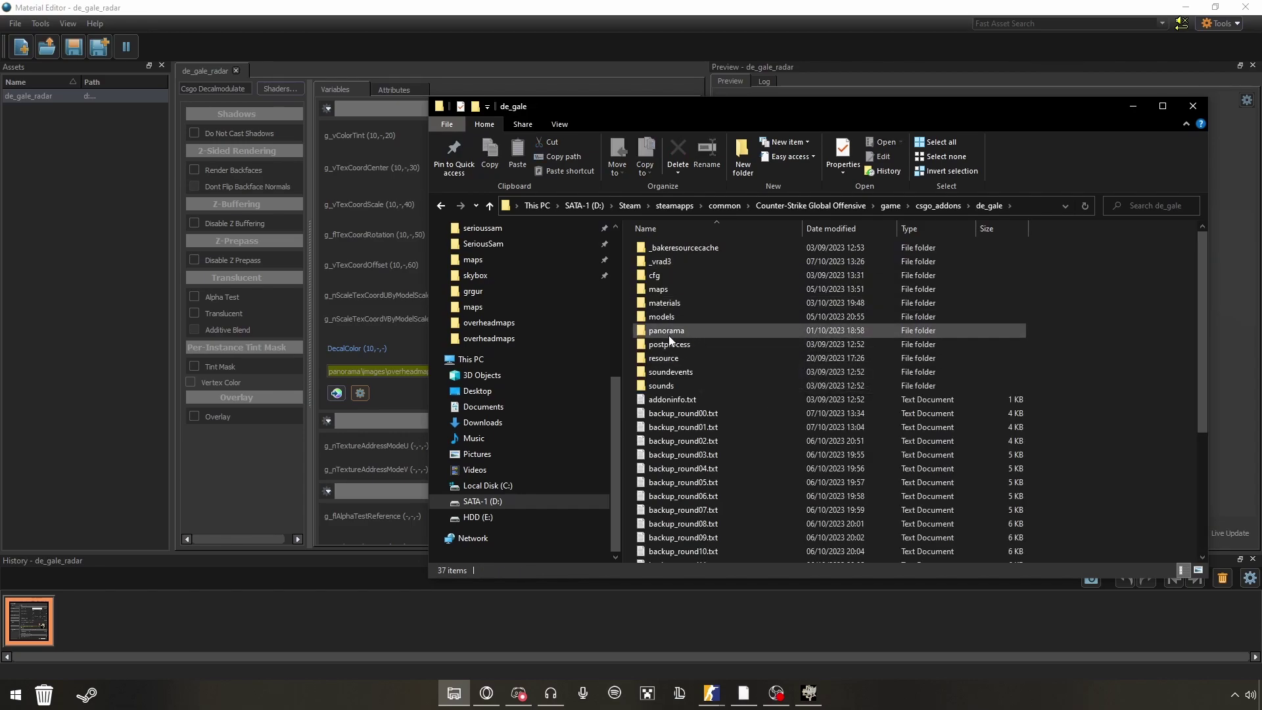
double_click(669, 332)
double_click(661, 249)
double_click(663, 250)
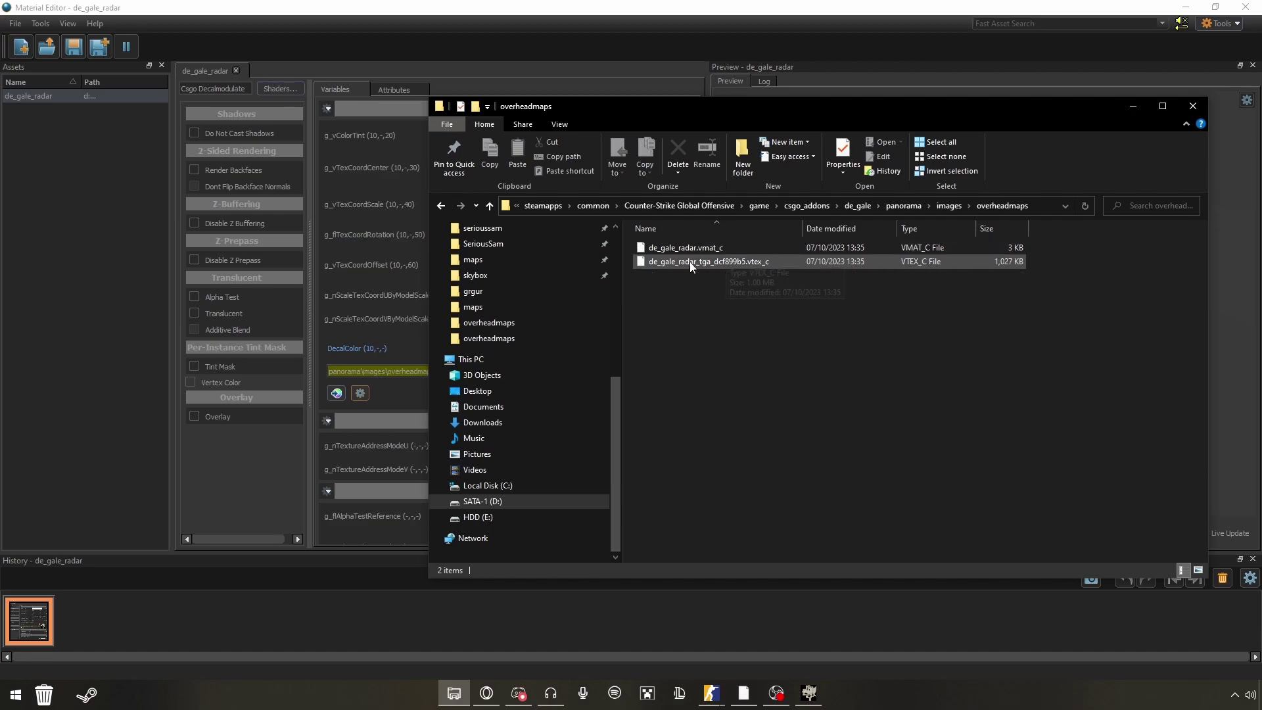
- Rename the compiled radar texture to de_gale_radar_tga.vtex_c by removing the hash suffix from its name
right_click(732, 263)
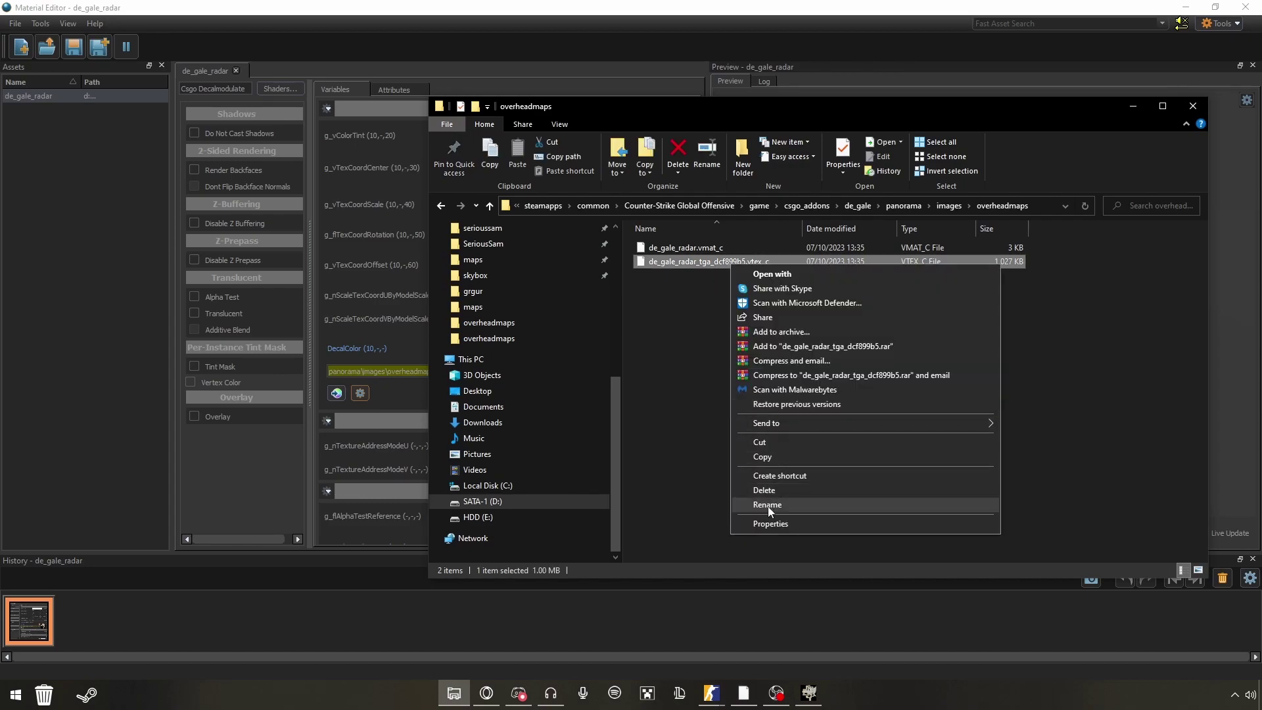
left_click(768, 506)
left_click_drag(711, 266, 748, 278)
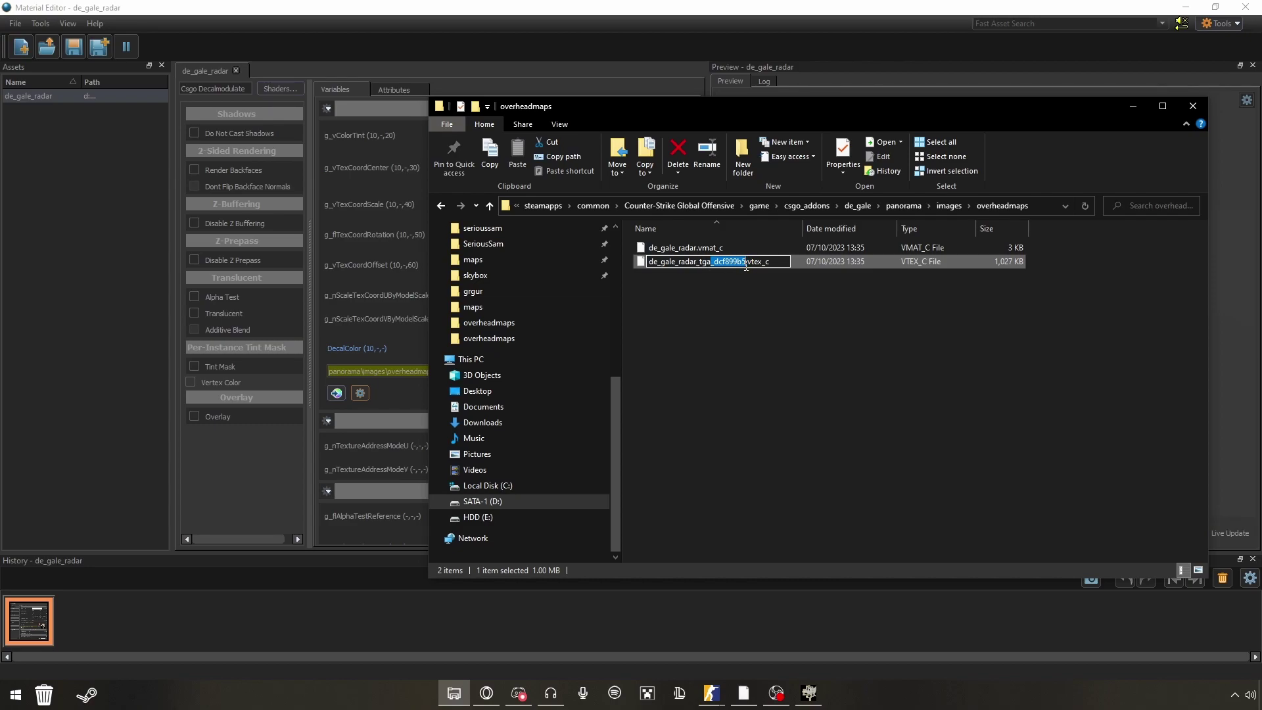
key("Delete")
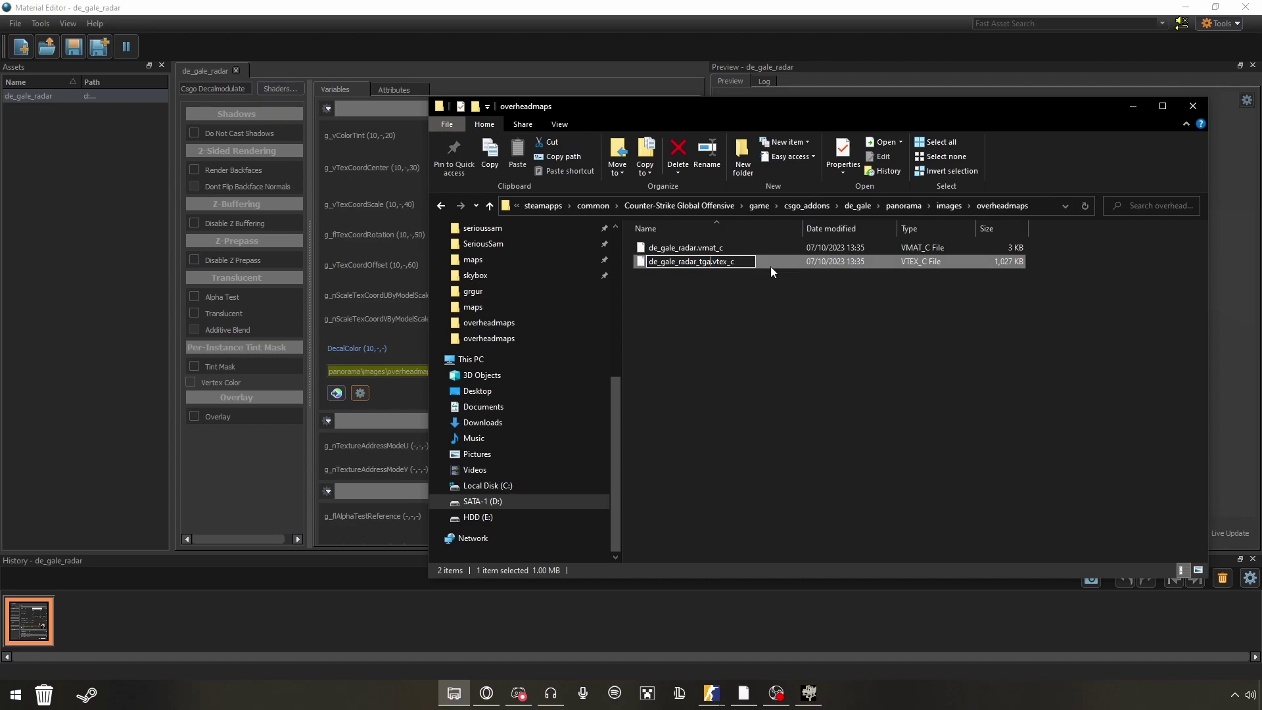
key("Return")
left_click(748, 342)
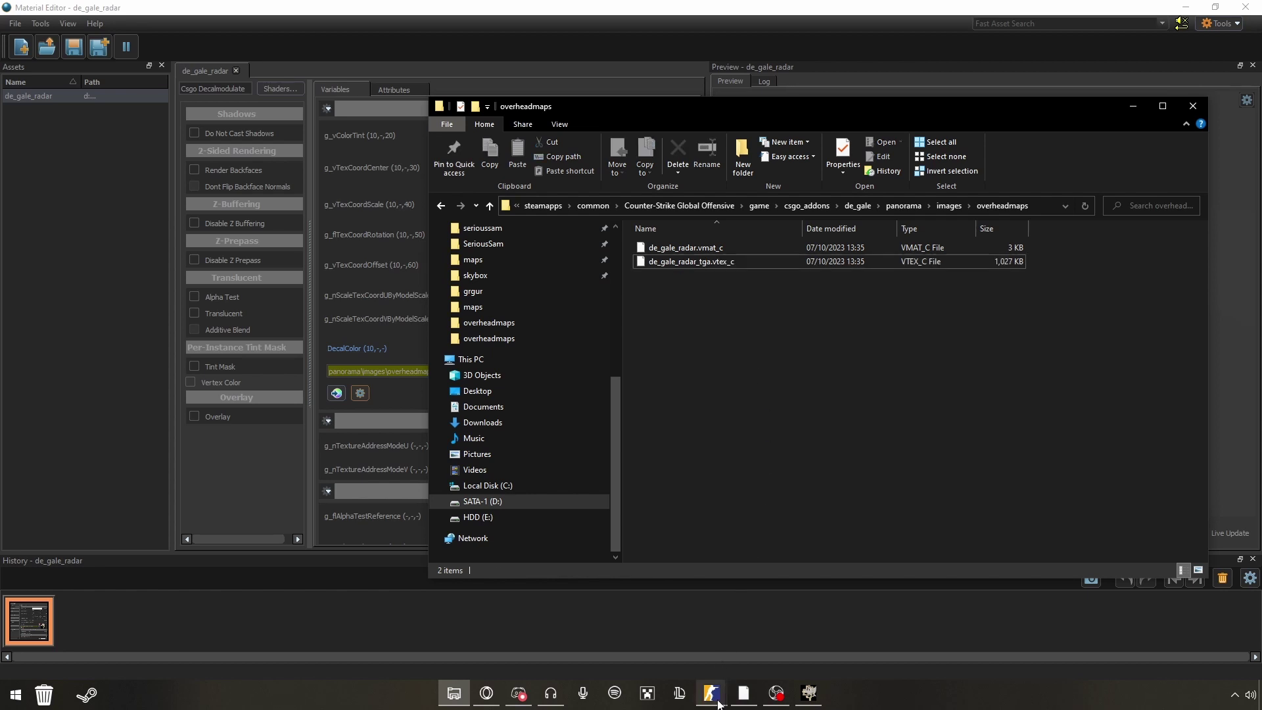
- Switch to Counter-Strike 2 and load the de_gale map with the map_workshop console command
mouse_move(712, 692)
left_click(542, 640)
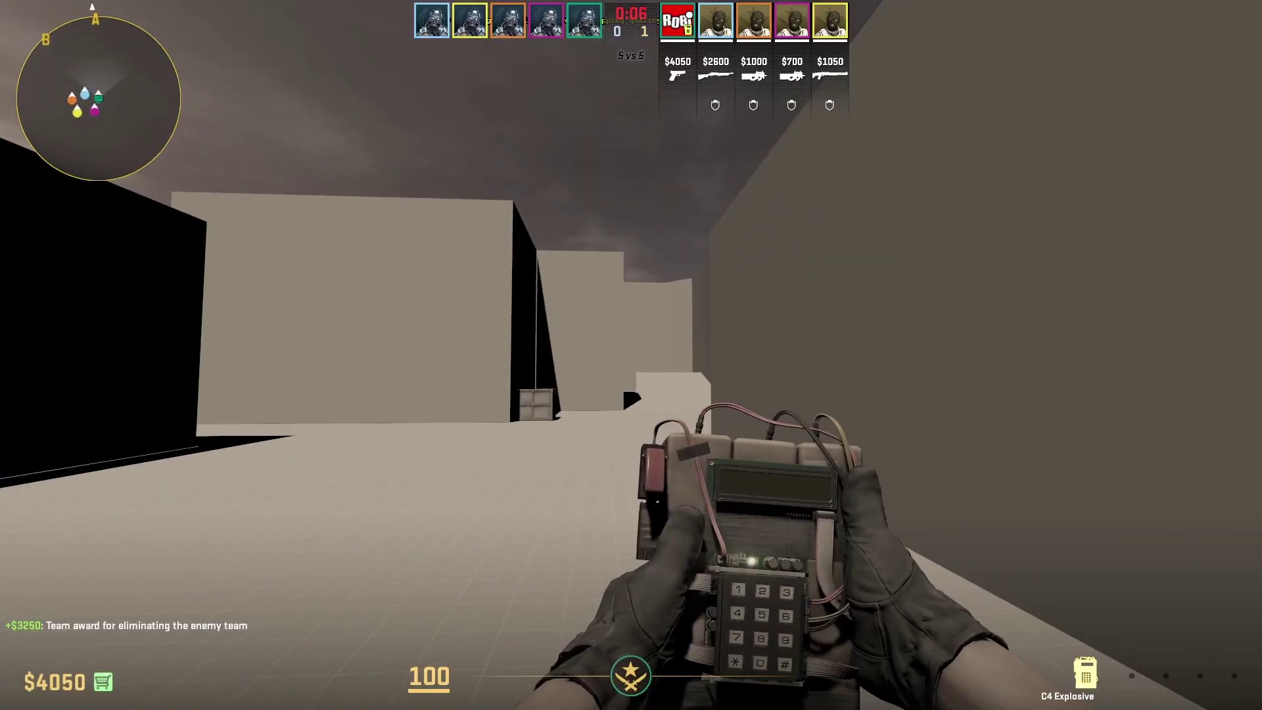
key("grave")
type("map_workshop de_g")
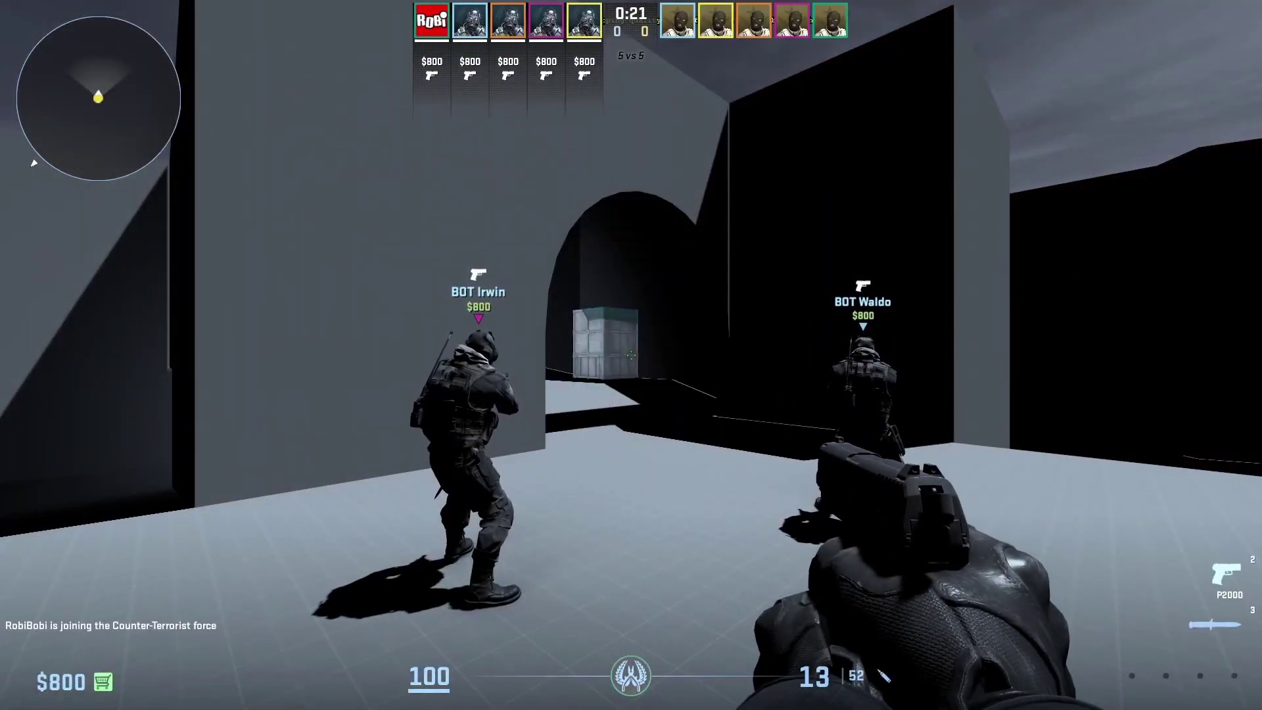
- Rerun the previous map load command and join the Counter-Terrorists to check the in-game radar
key("alt+Tab")
key("Up")
key("Return")
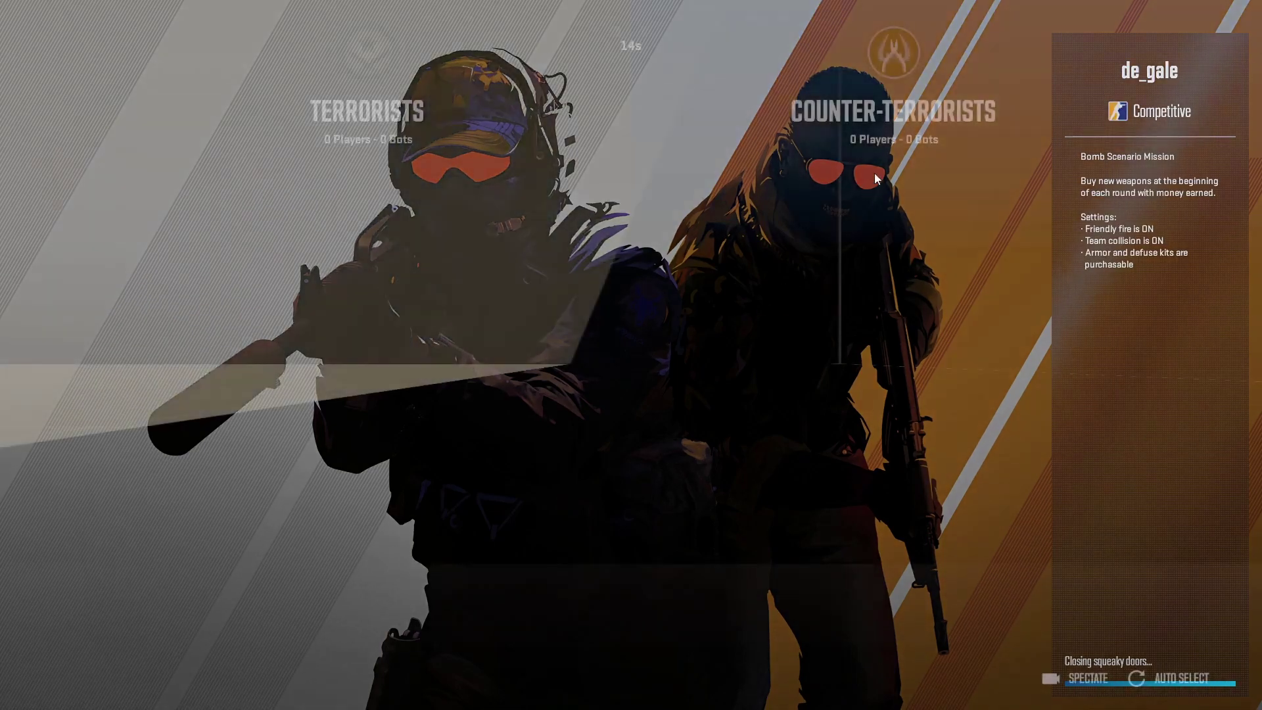
left_click(874, 172)
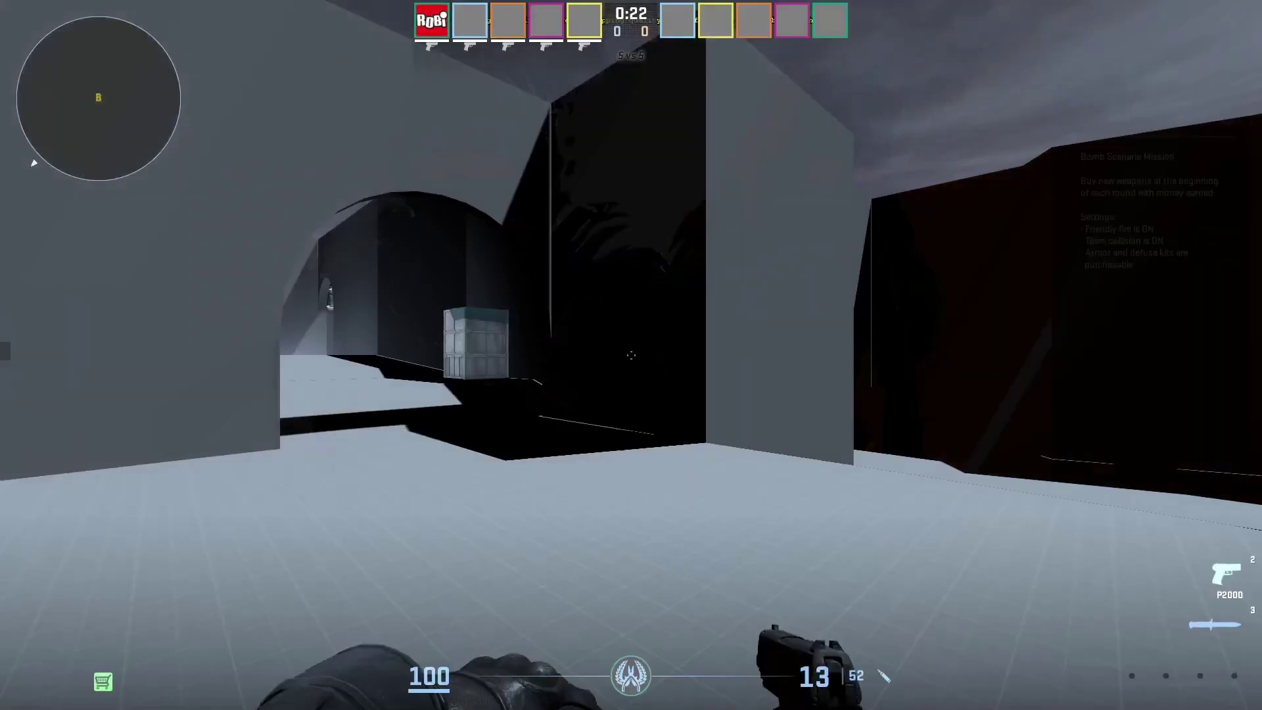
- Leave the running match on de_gale and exit to the game's main menu
key("Escape")
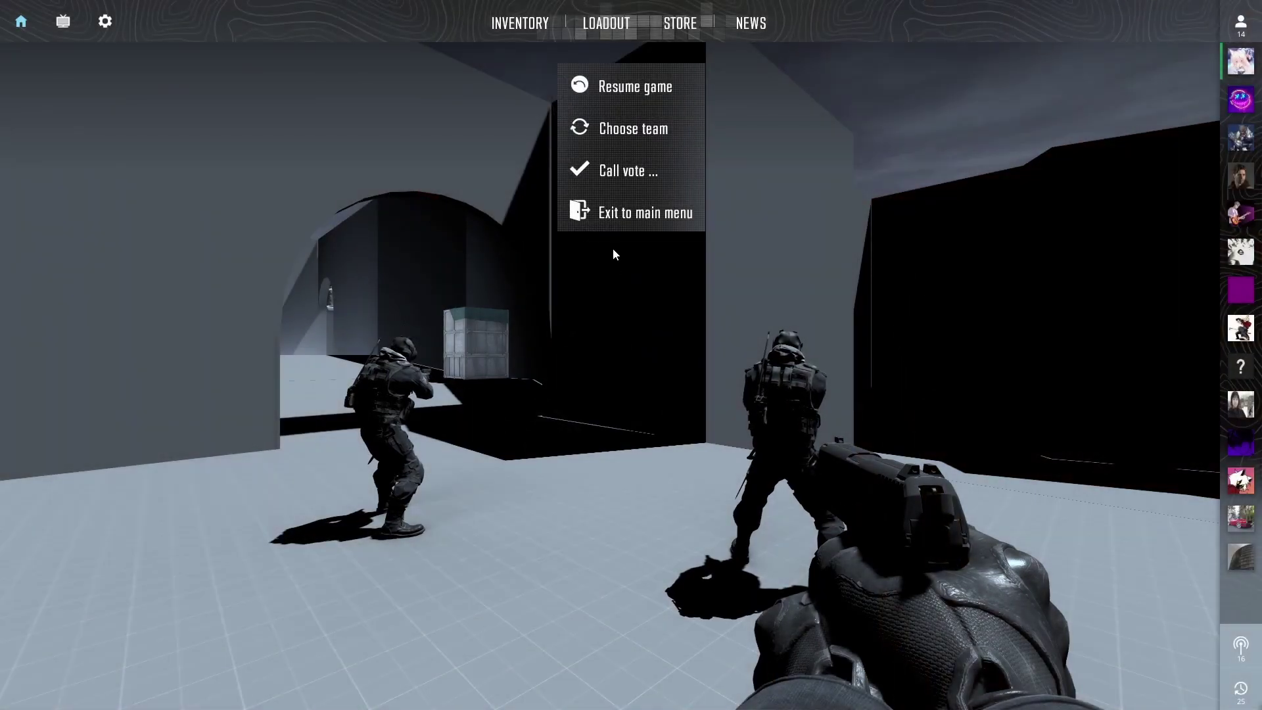
left_click(631, 212)
left_click(723, 396)
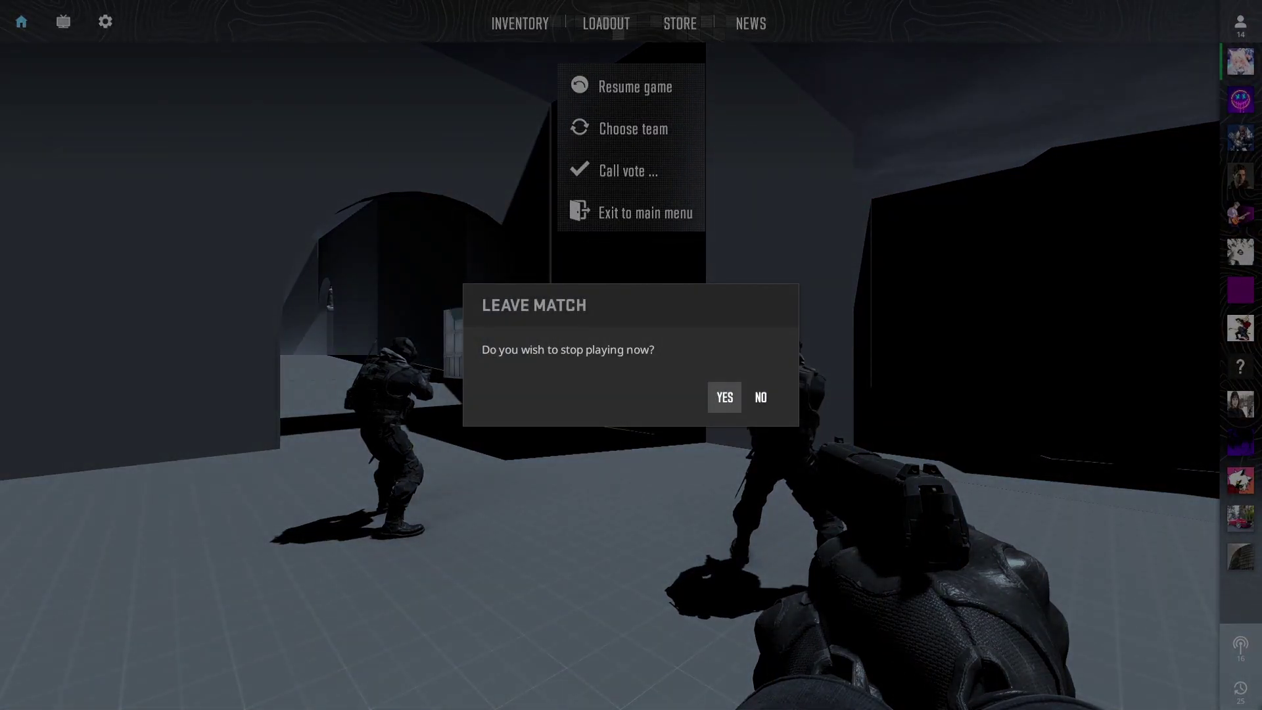
- Close the Build Map dialog in Hammer and quit Counter-Strike 2
key("alt+Tab")
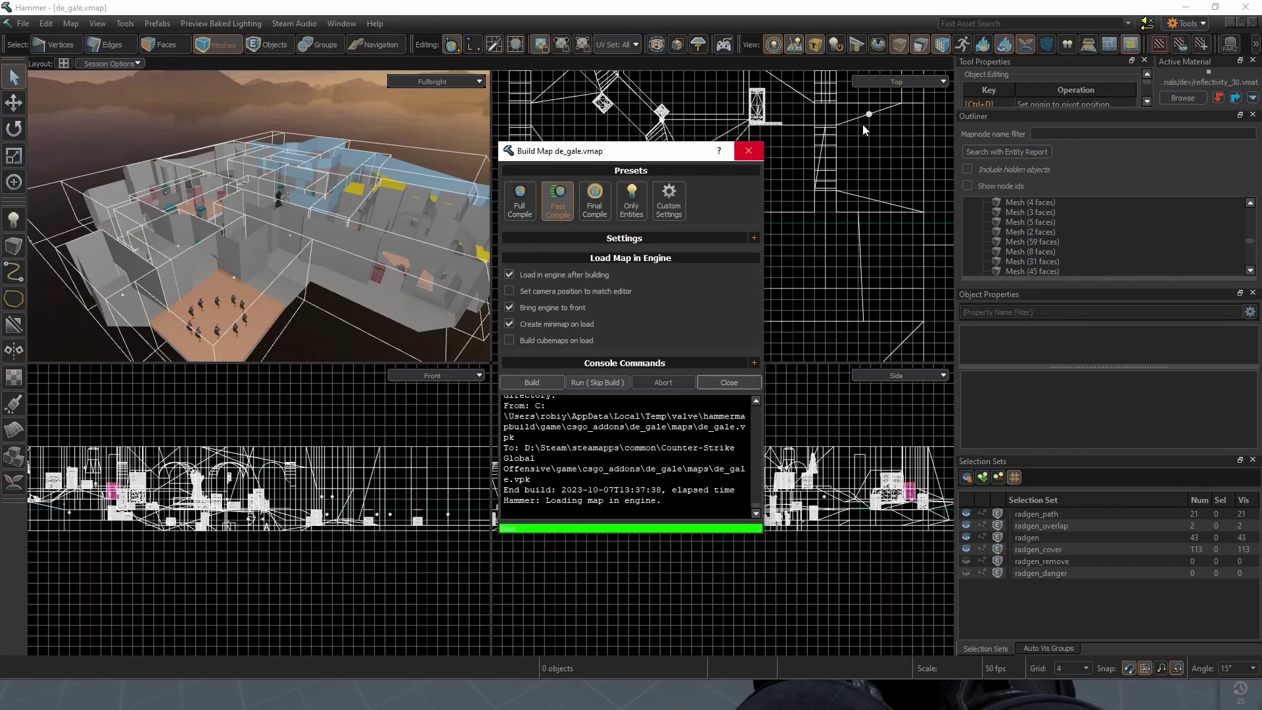
left_click(757, 149)
key("alt+Tab")
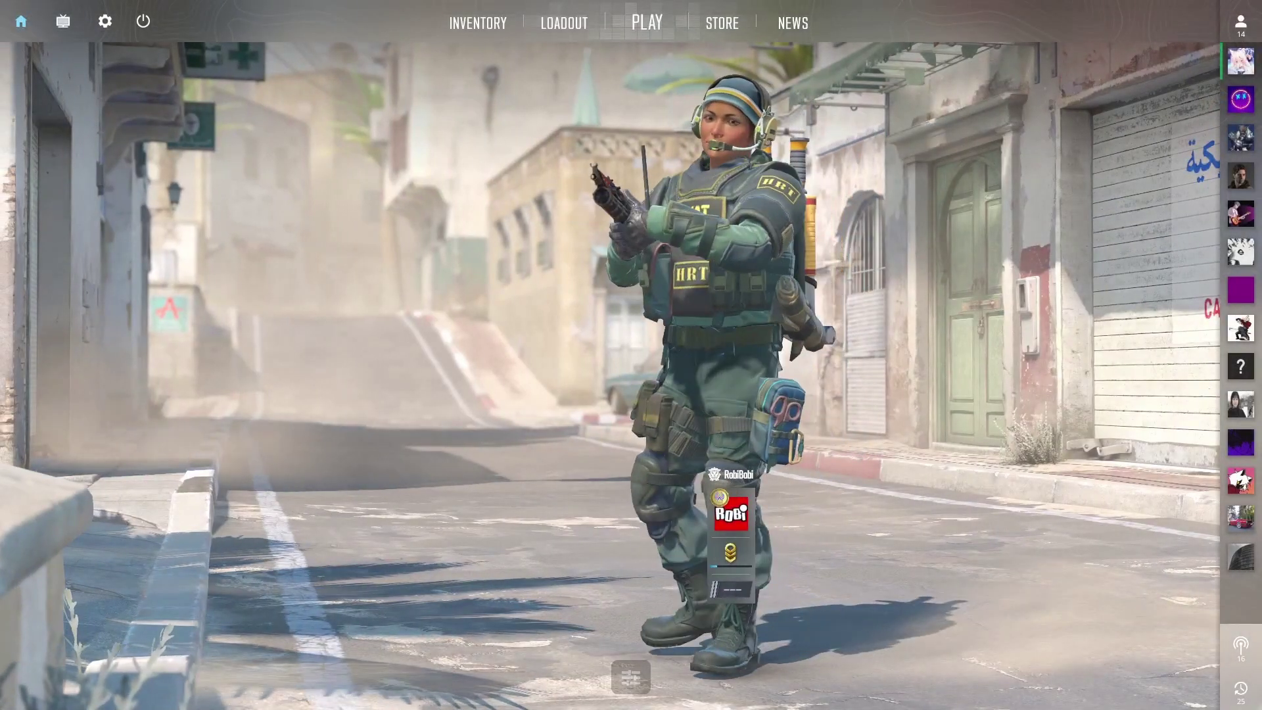
key("alt+Tab")
left_click(975, 124)
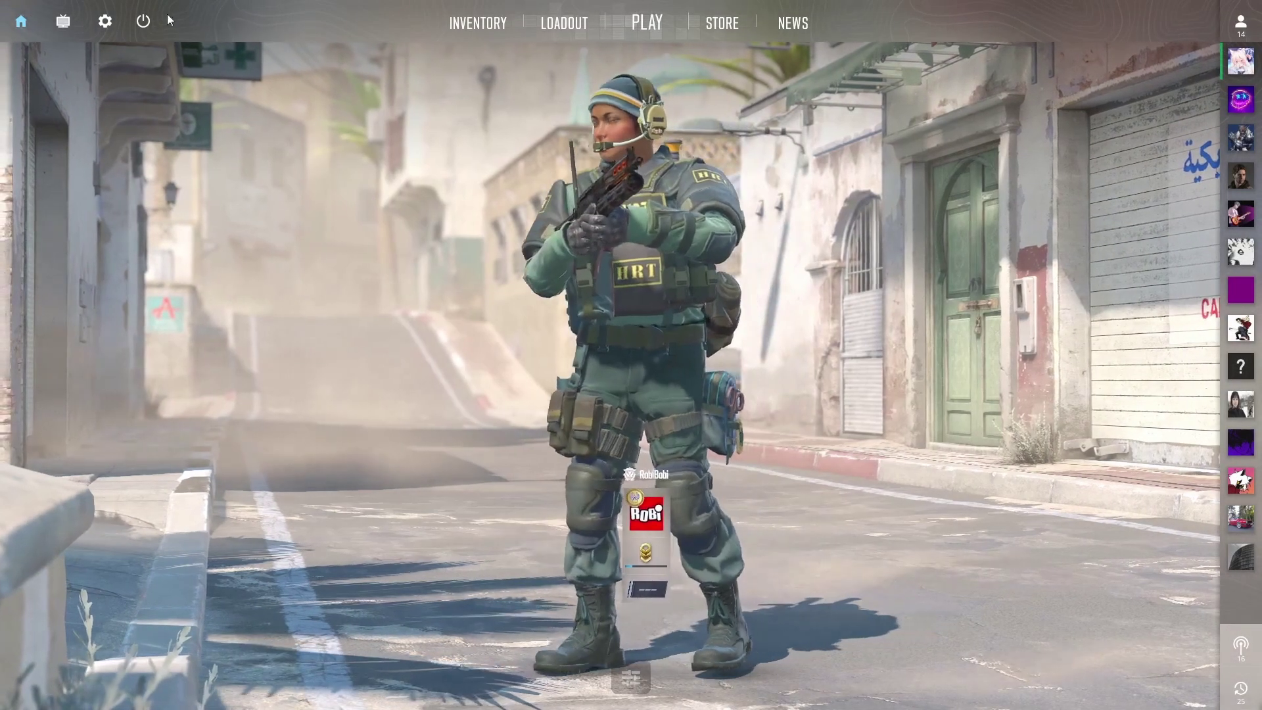
left_click(145, 21)
left_click(704, 401)
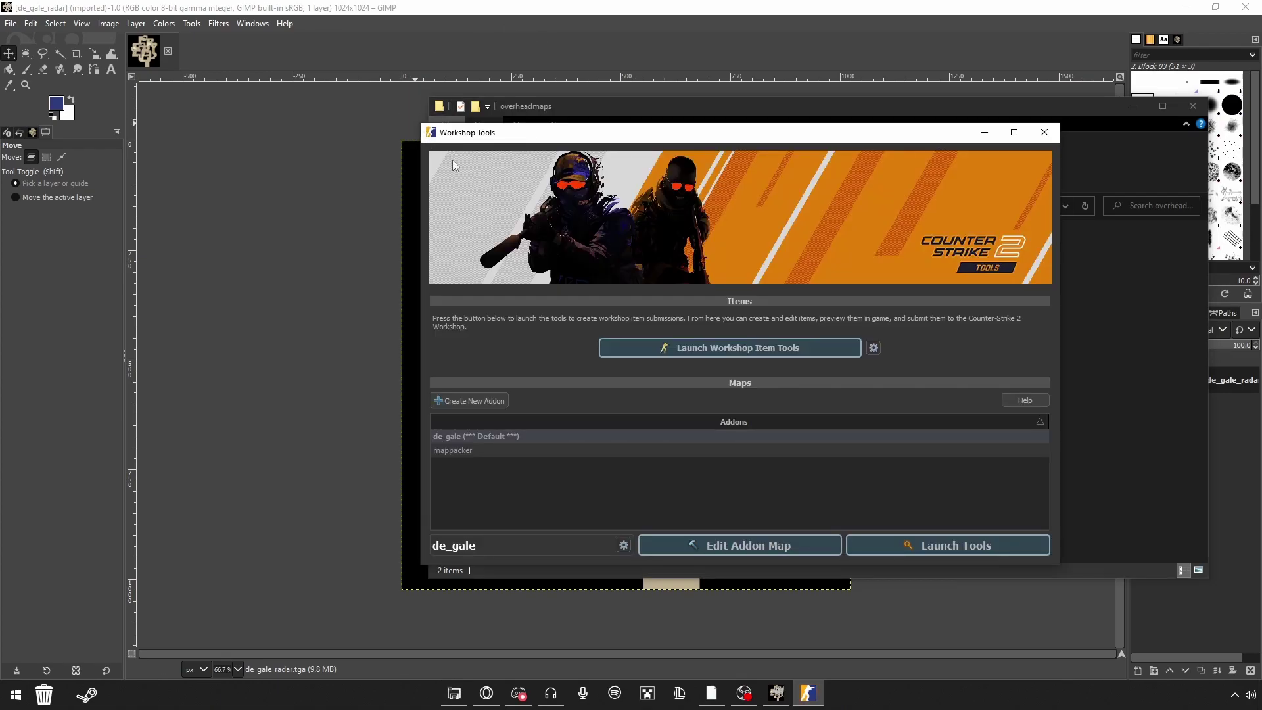
- Relaunch the de_gale addon from Workshop Tools and join the Counter-Terrorists on the map to check the radar
double_click(471, 438)
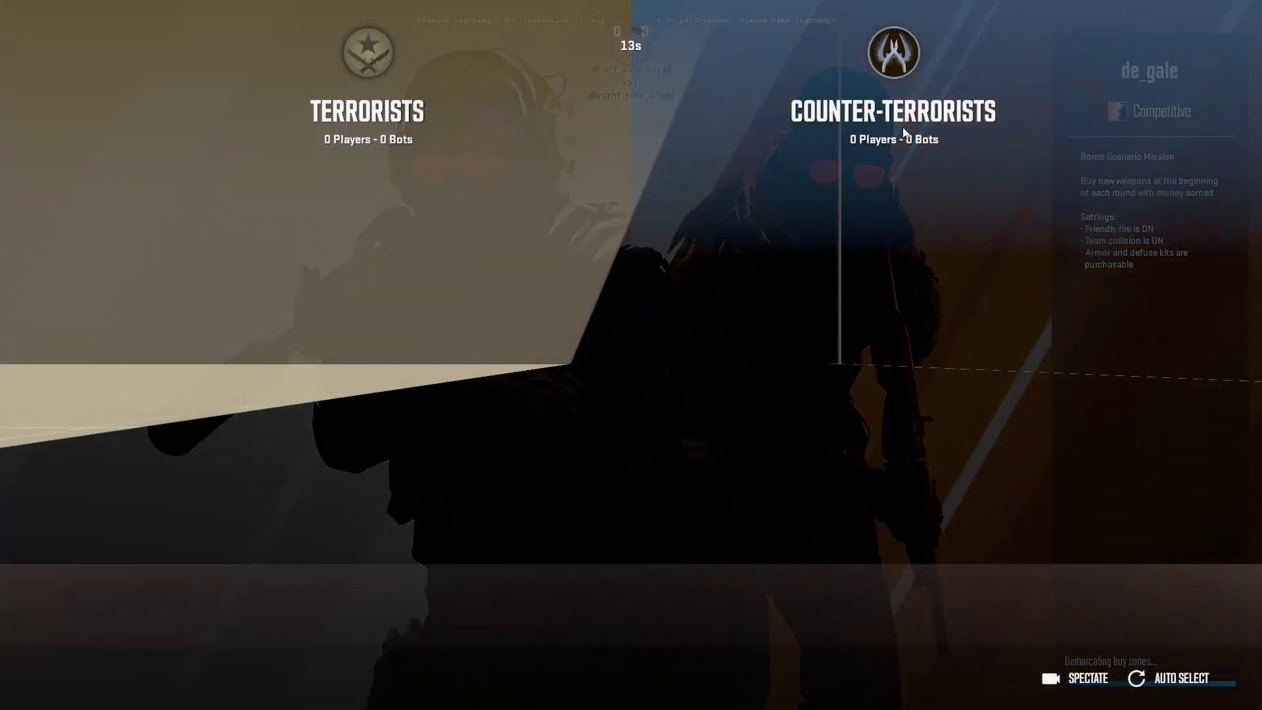
left_click(906, 134)
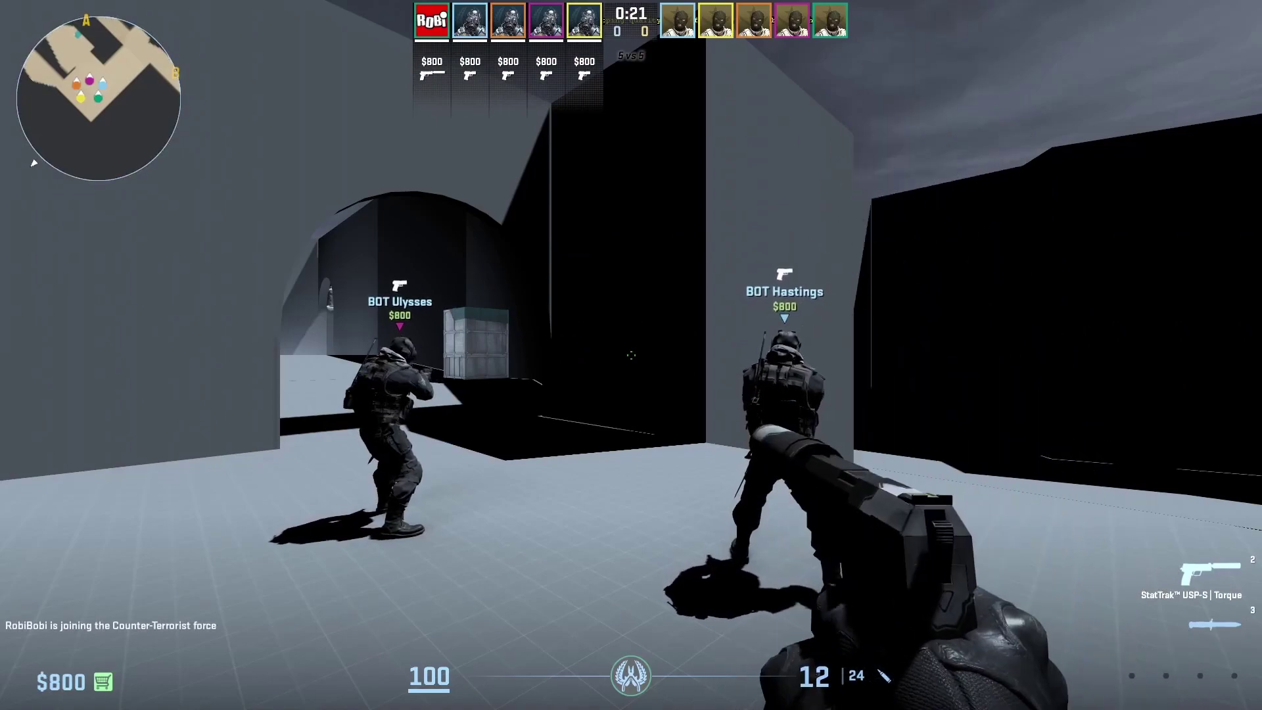
key("Tab")
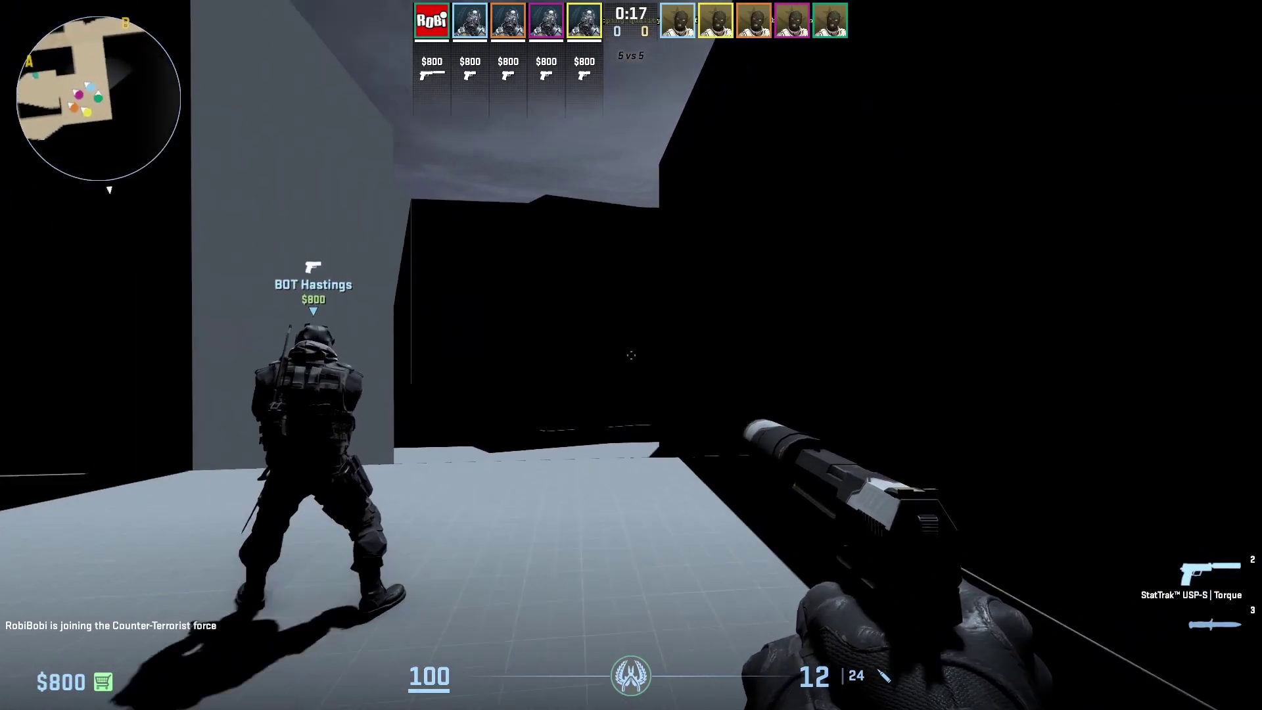
key("Tab")
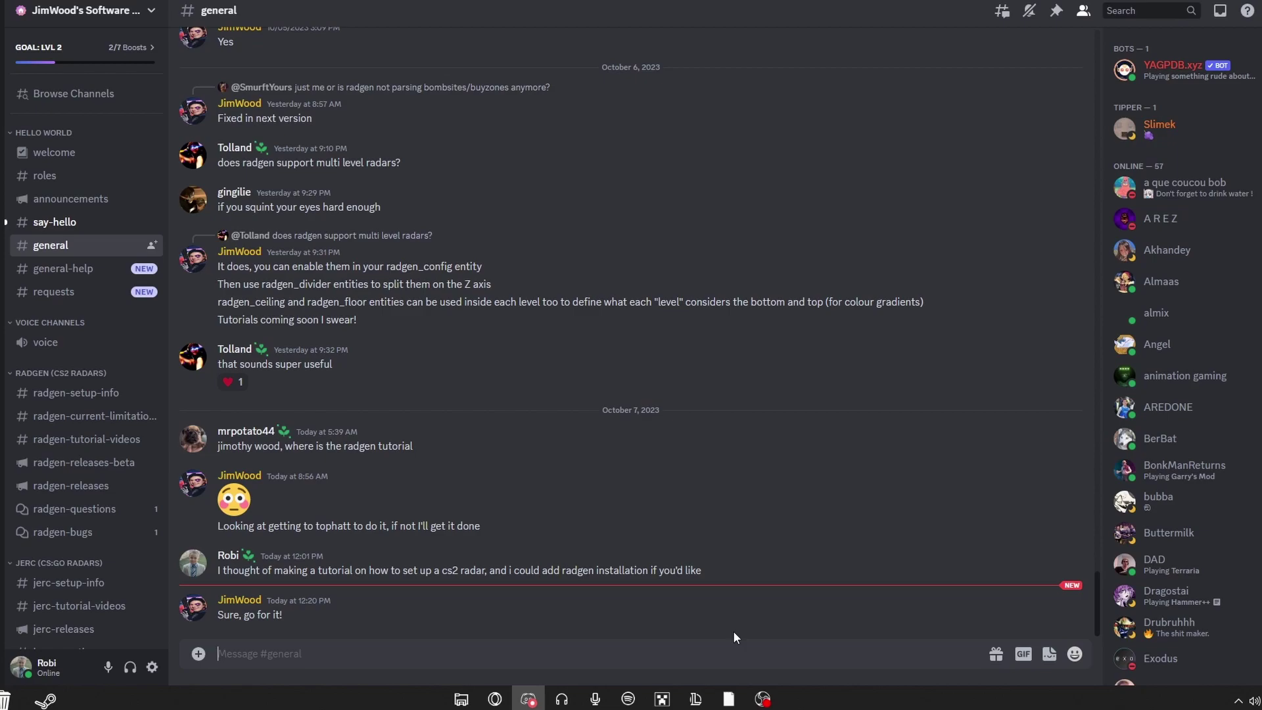
- View the radgen-releases-beta channel in Discord and open the RadGen_-_v0.4.2 folder from Downloads in File Explorer
left_click(80, 462)
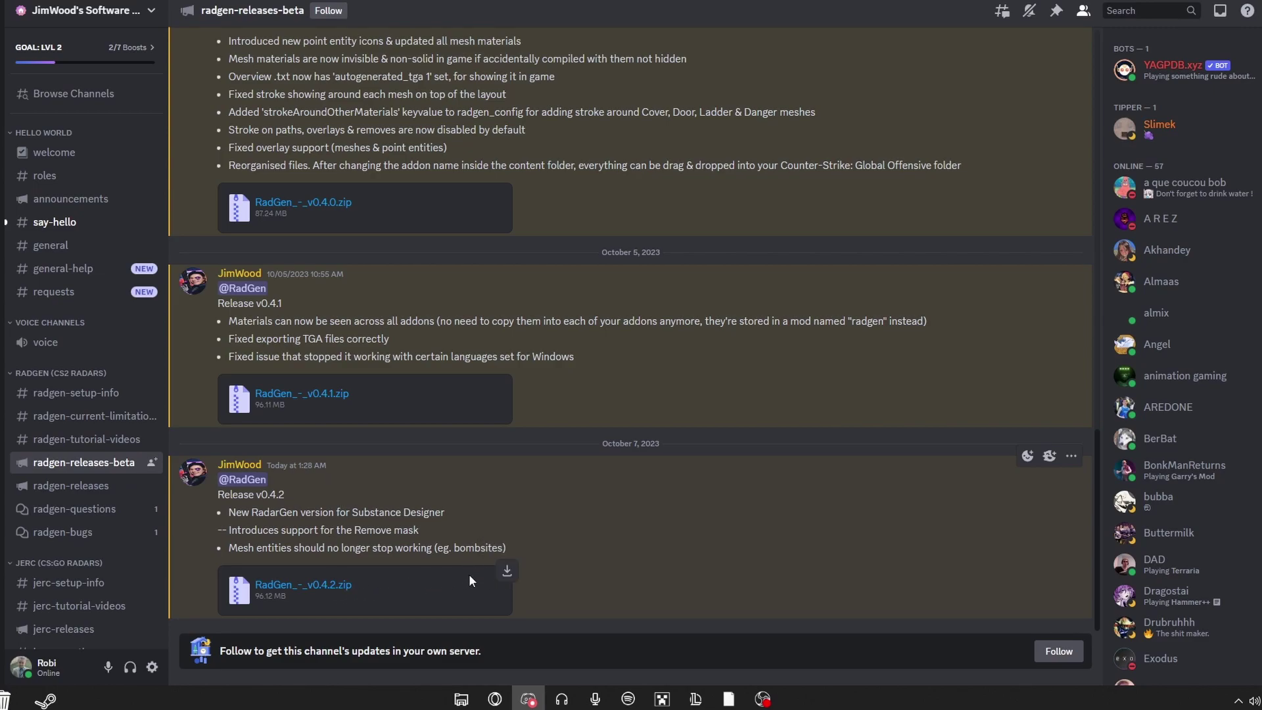
left_click(463, 700)
left_click(462, 296)
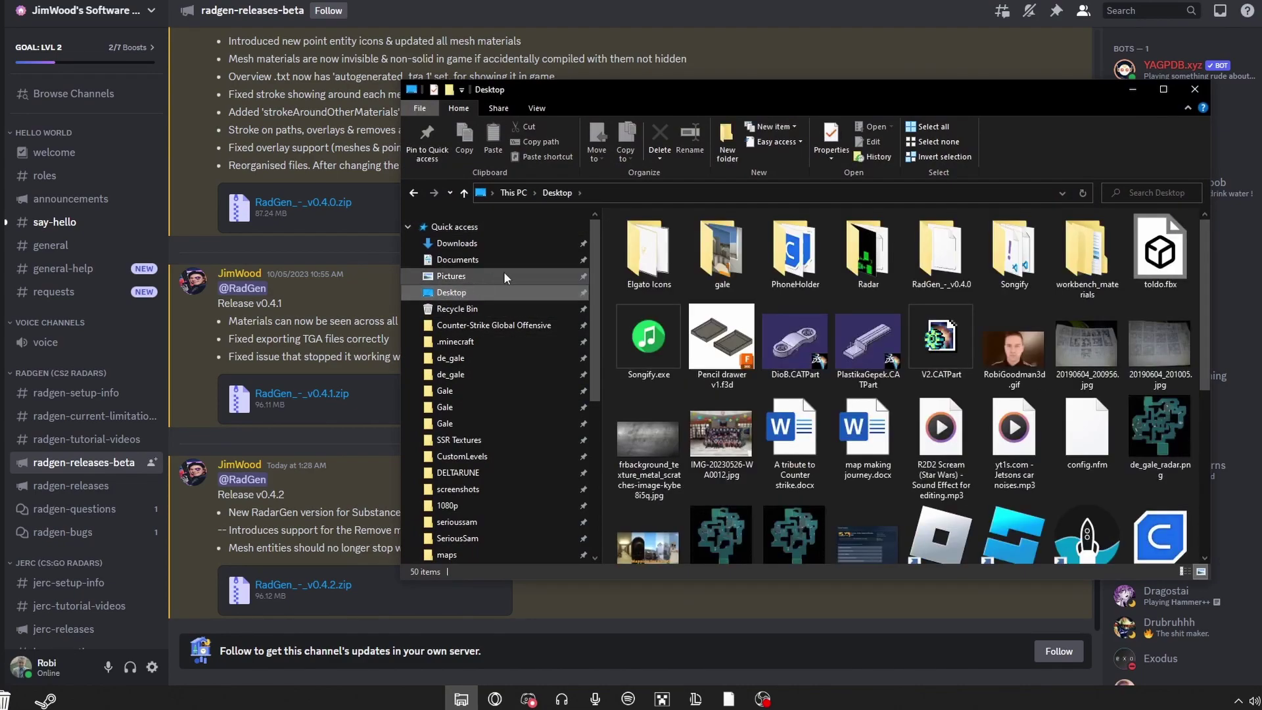
left_click(485, 245)
double_click(1011, 278)
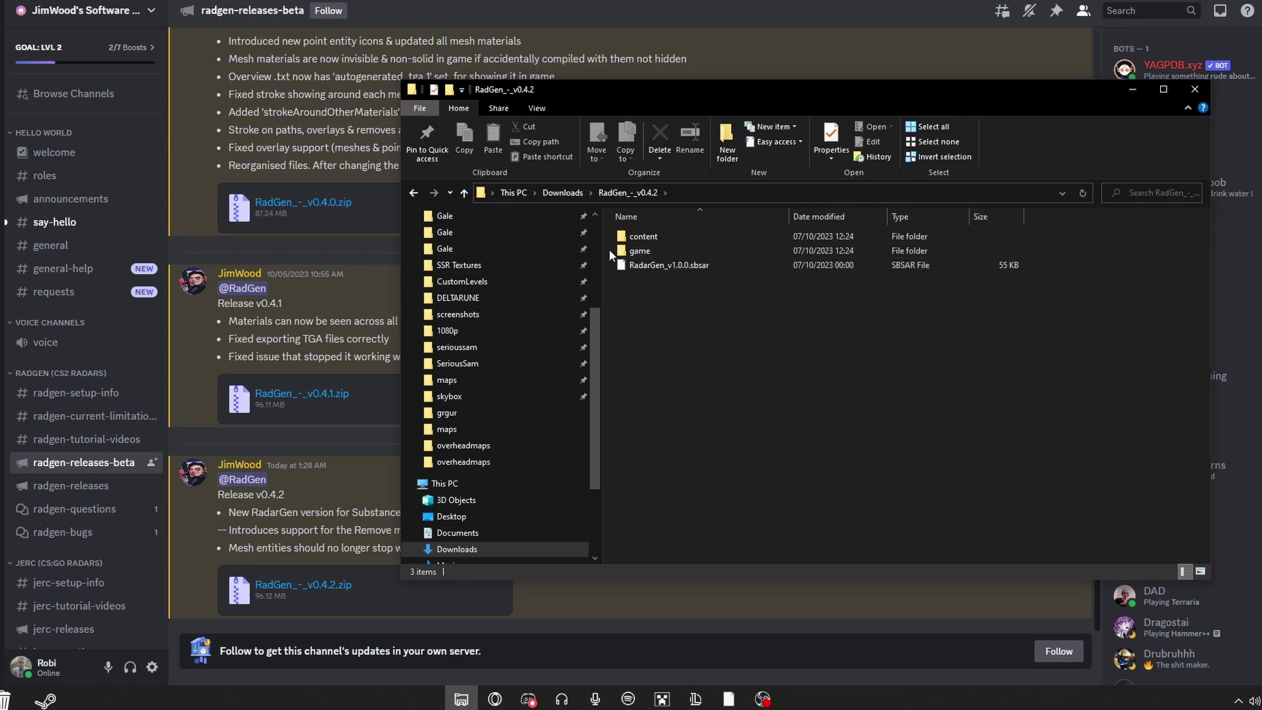
- Try to copy RadGen's content and game folders into the Counter-Strike Global Offensive folder
left_click_drag(609, 249, 647, 241)
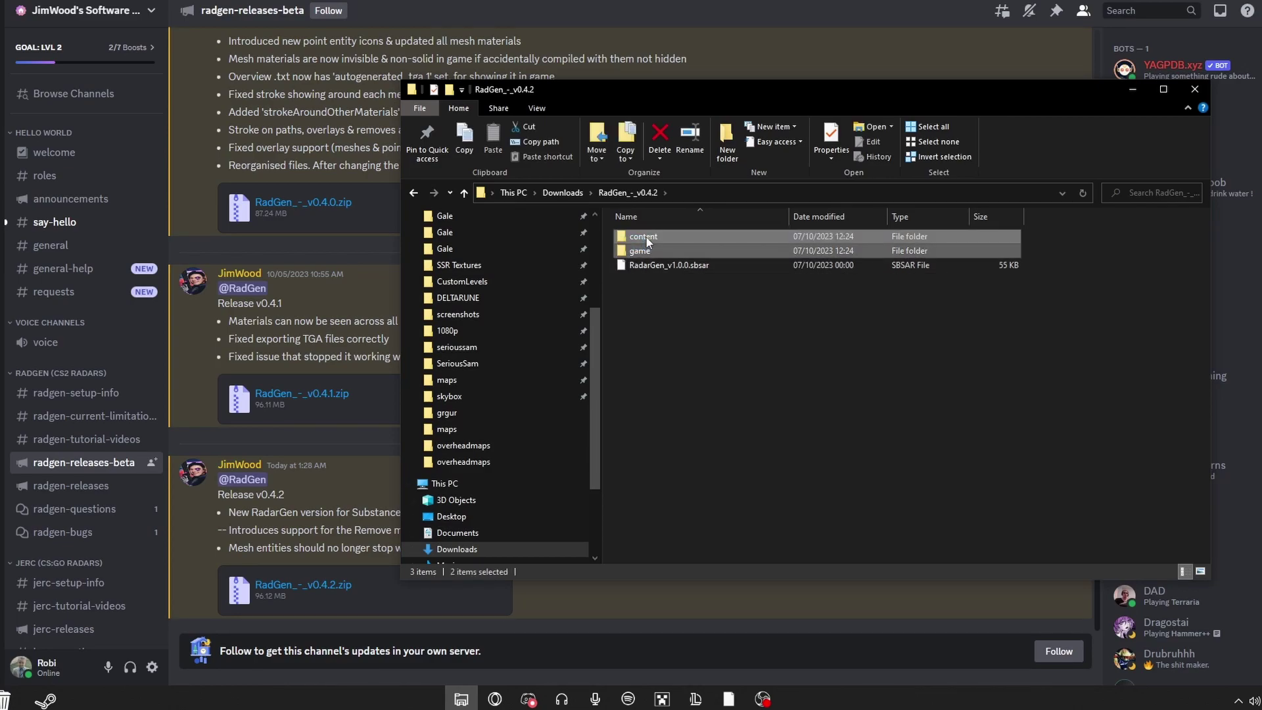
scroll(487, 428, "up", 4)
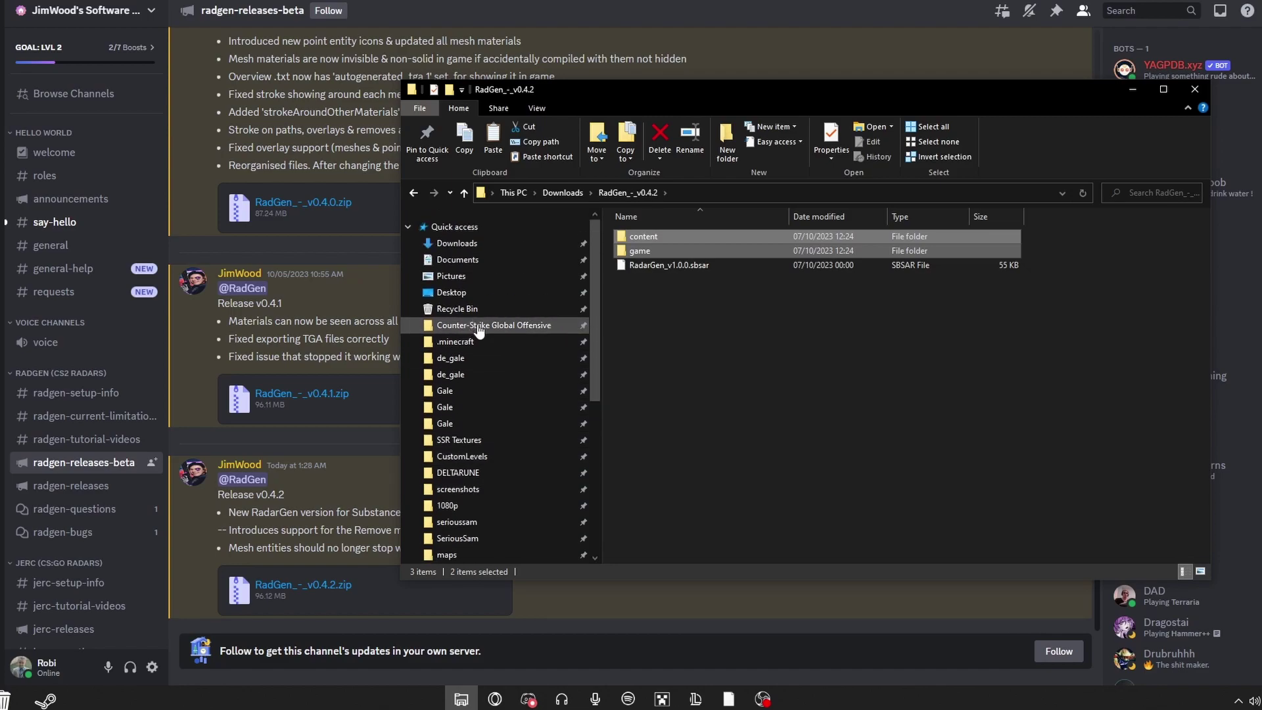
left_click(477, 325)
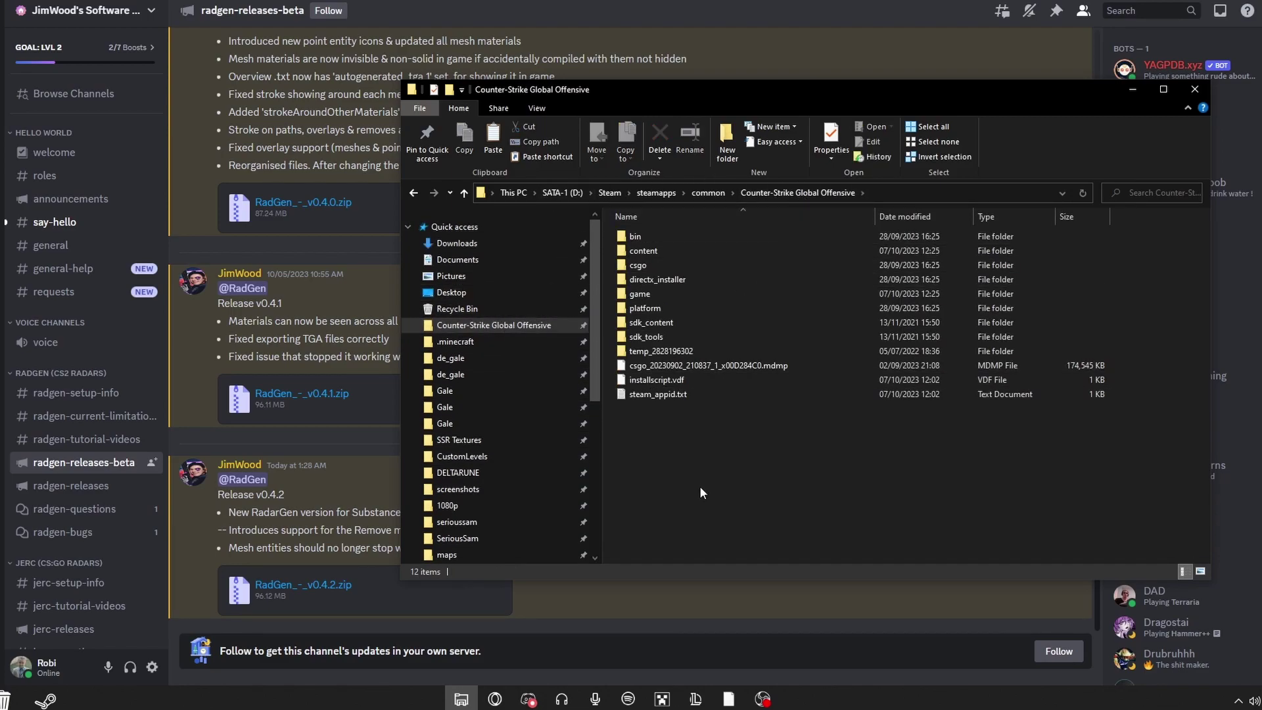
key("ctrl+v")
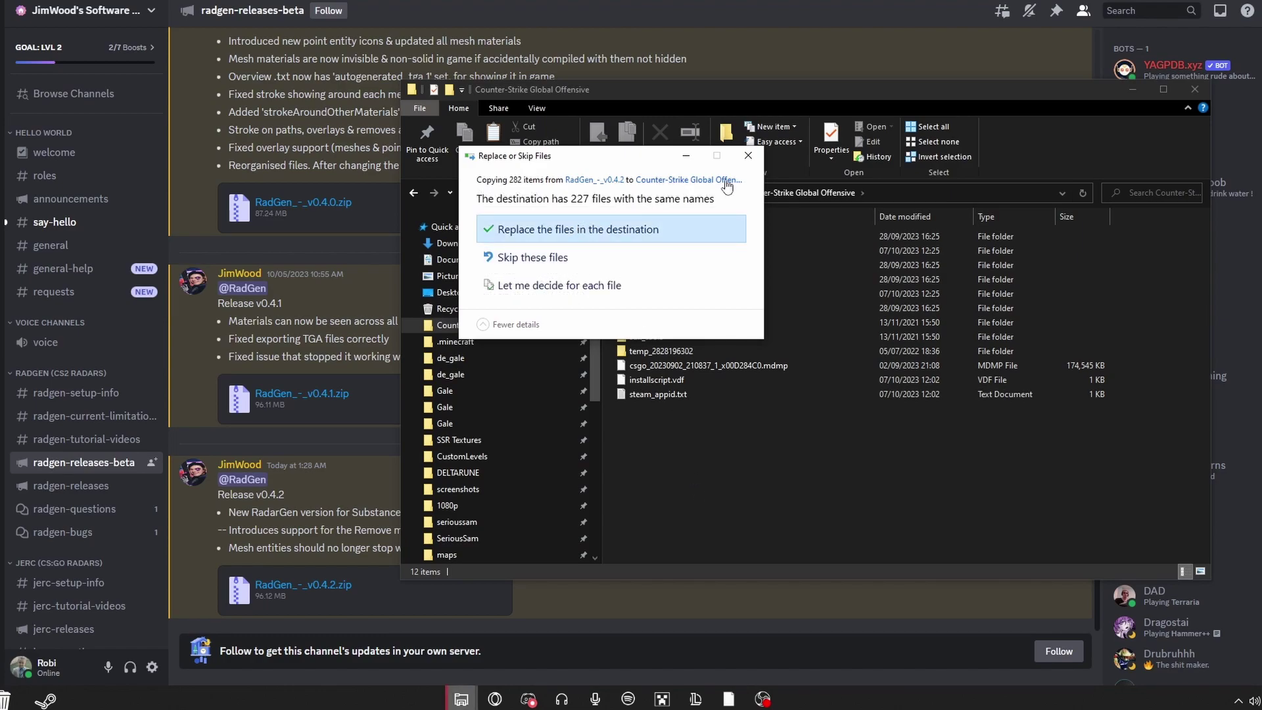
left_click(746, 163)
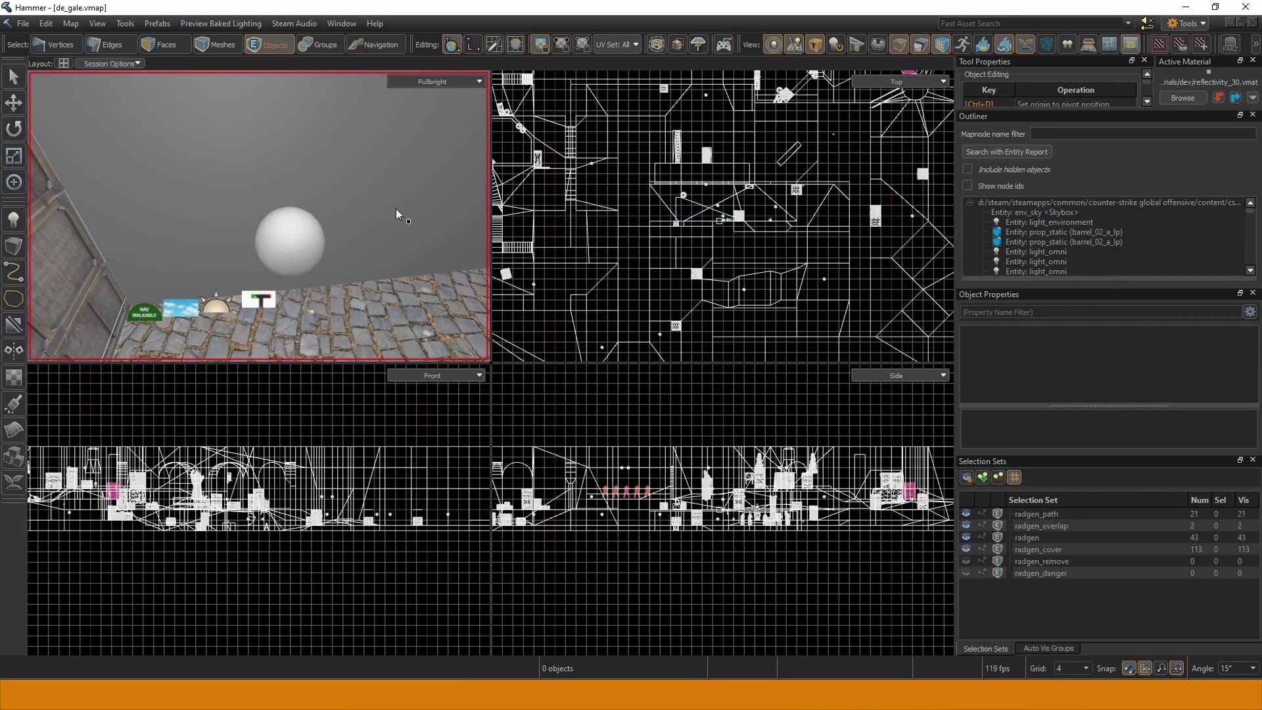
- Open the object properties of the radgen_config entity in Hammer and highlight its class name
double_click(268, 302)
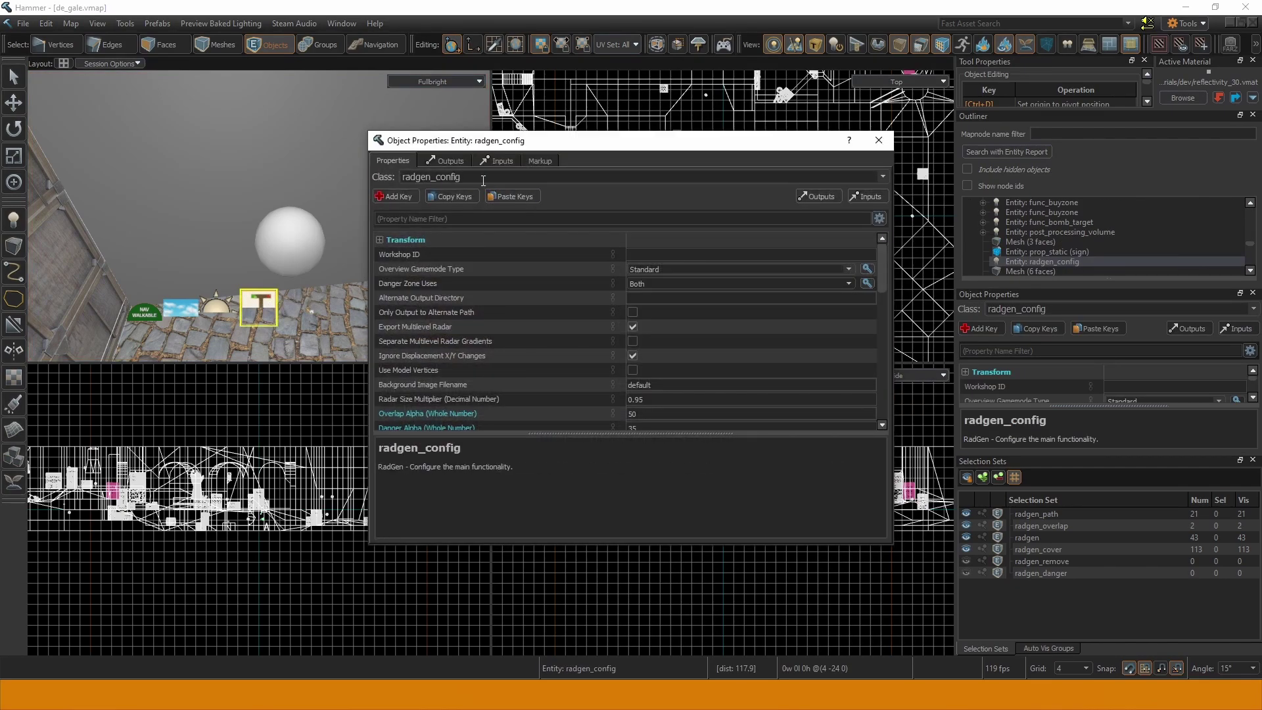
double_click(484, 178)
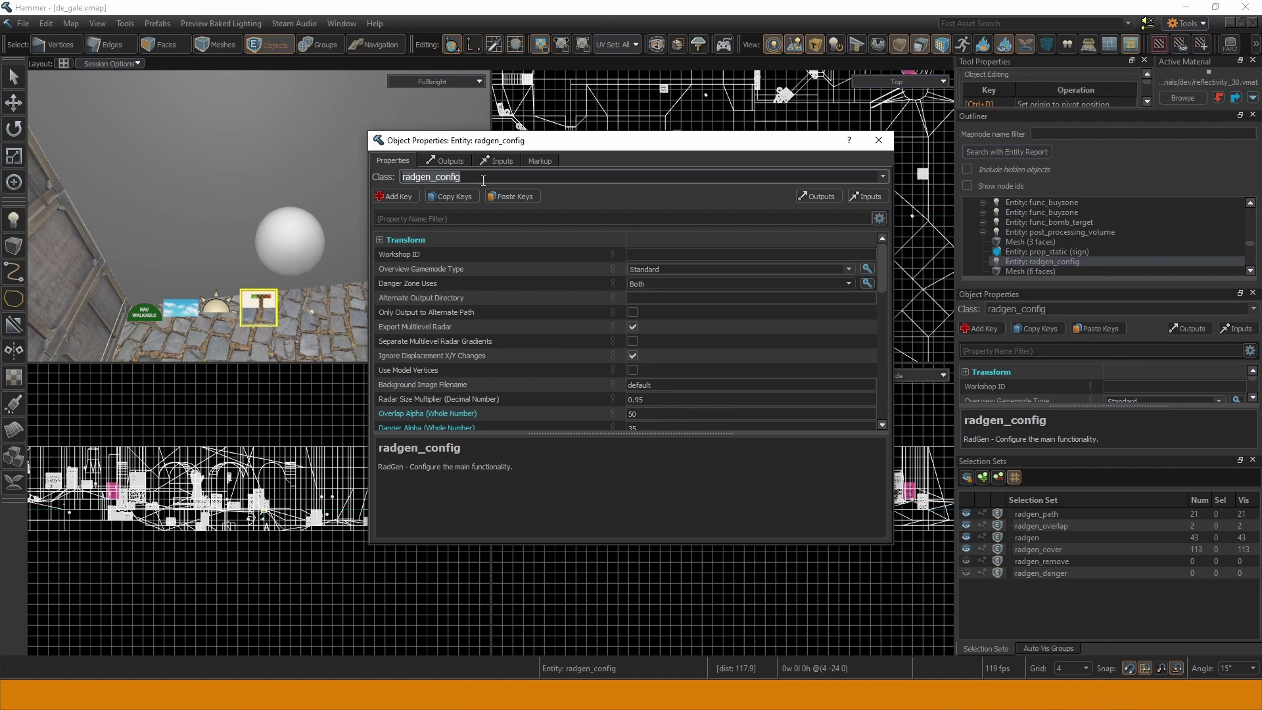
- Filter the entity classes by "radgen" and choose radgen_config as the entity's class
type("radgen")
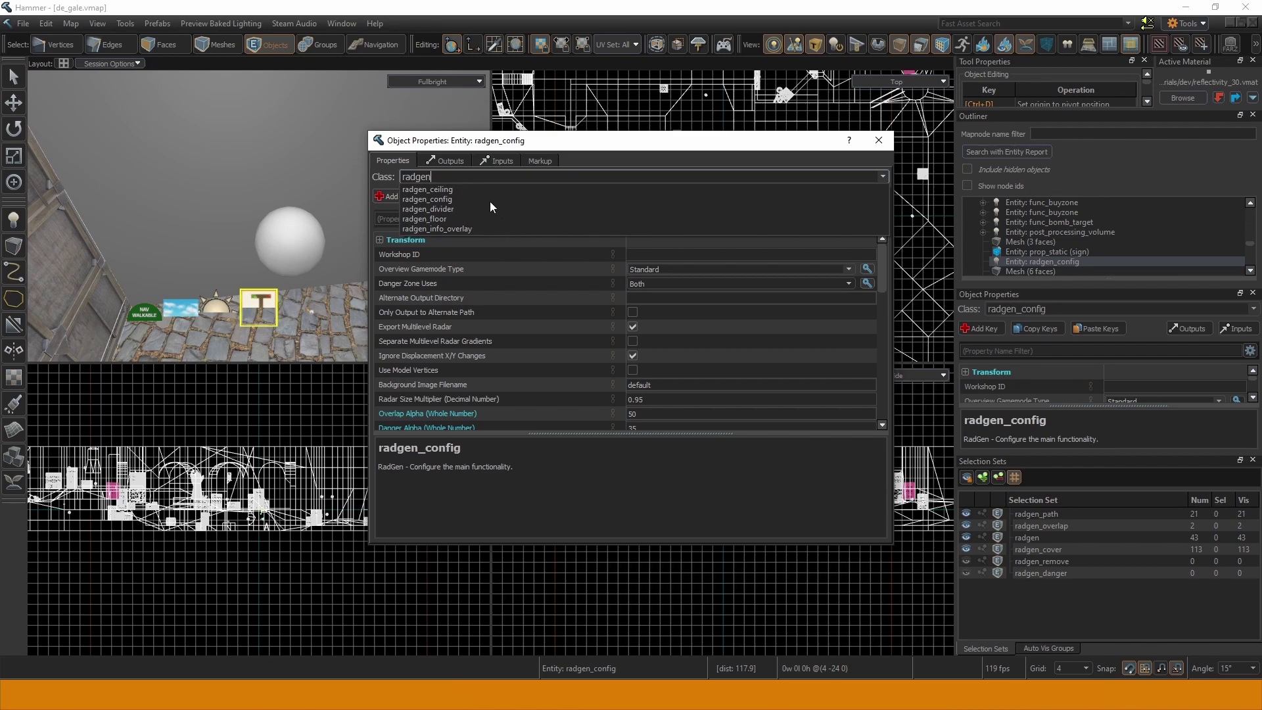
left_click(450, 199)
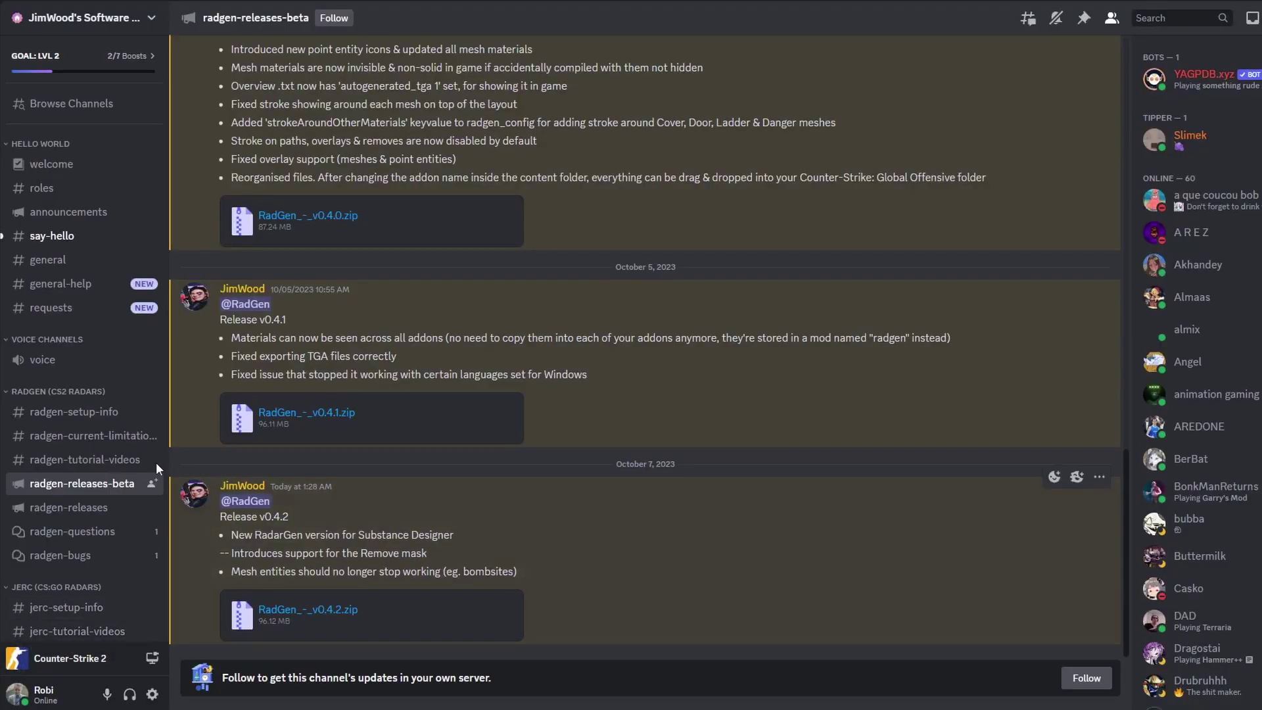
- Switch to Discord and read the radgen-setup-info channel, covering setup, Method 1 and 2, and the entities and materials overview
left_click(74, 411)
scroll(409, 364, "up", 15)
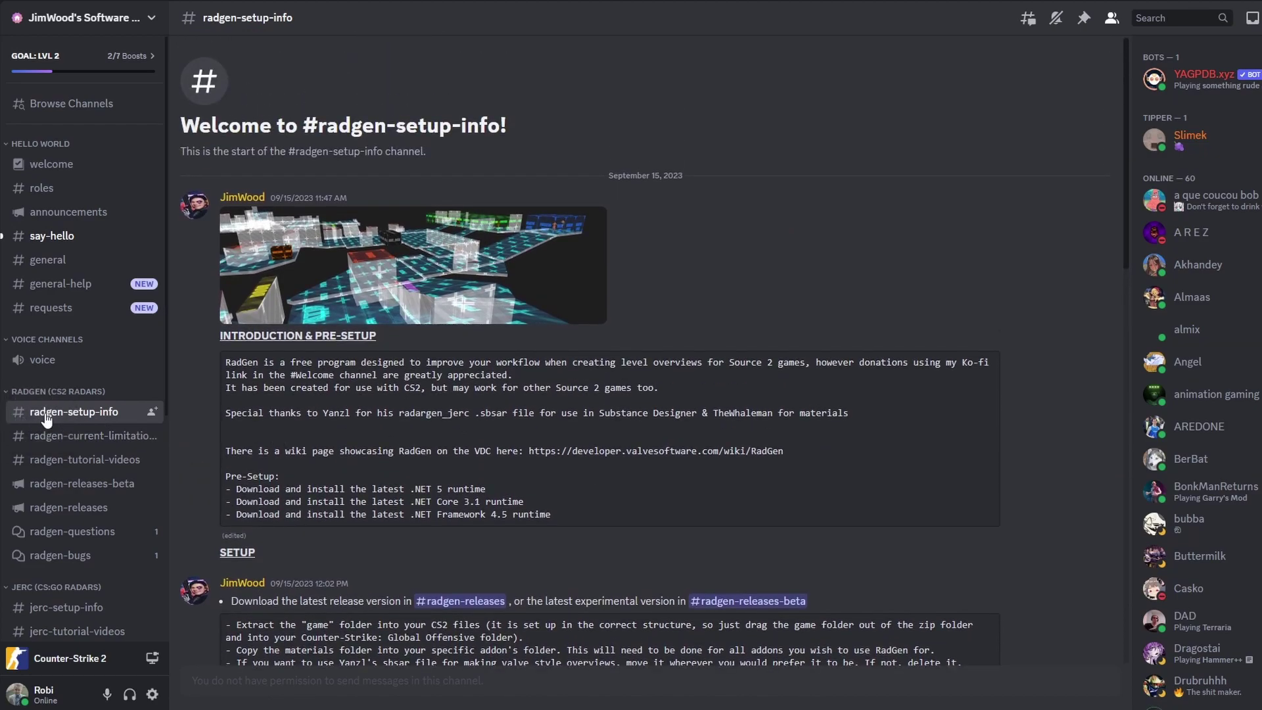
scroll(305, 445, "down", 7)
scroll(305, 437, "down", 9)
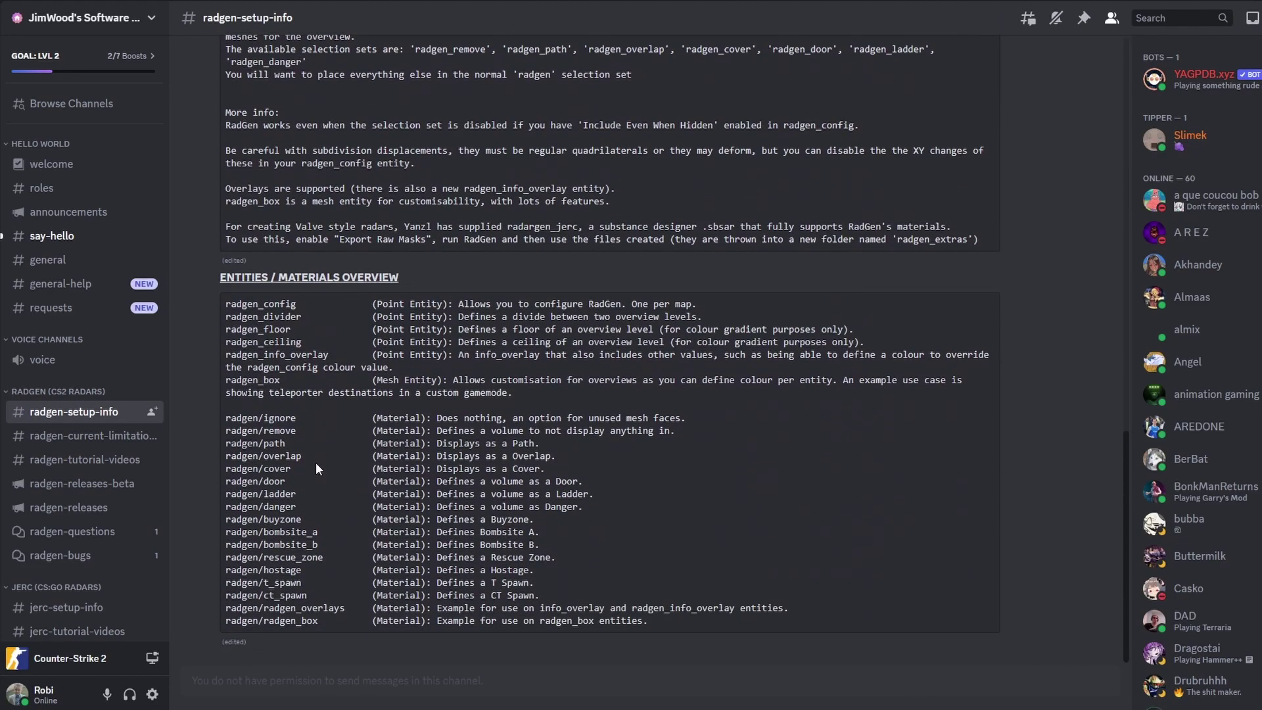
scroll(589, 574, "up", 6)
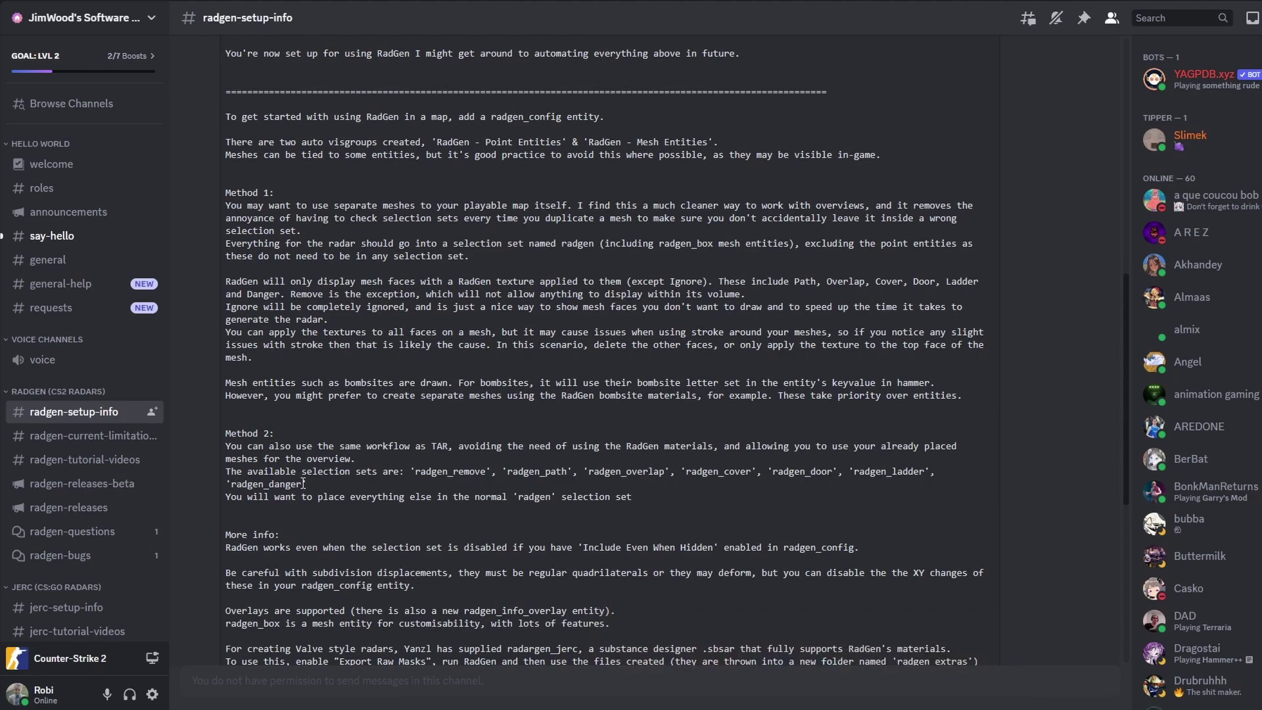
scroll(438, 557, "down", 4)
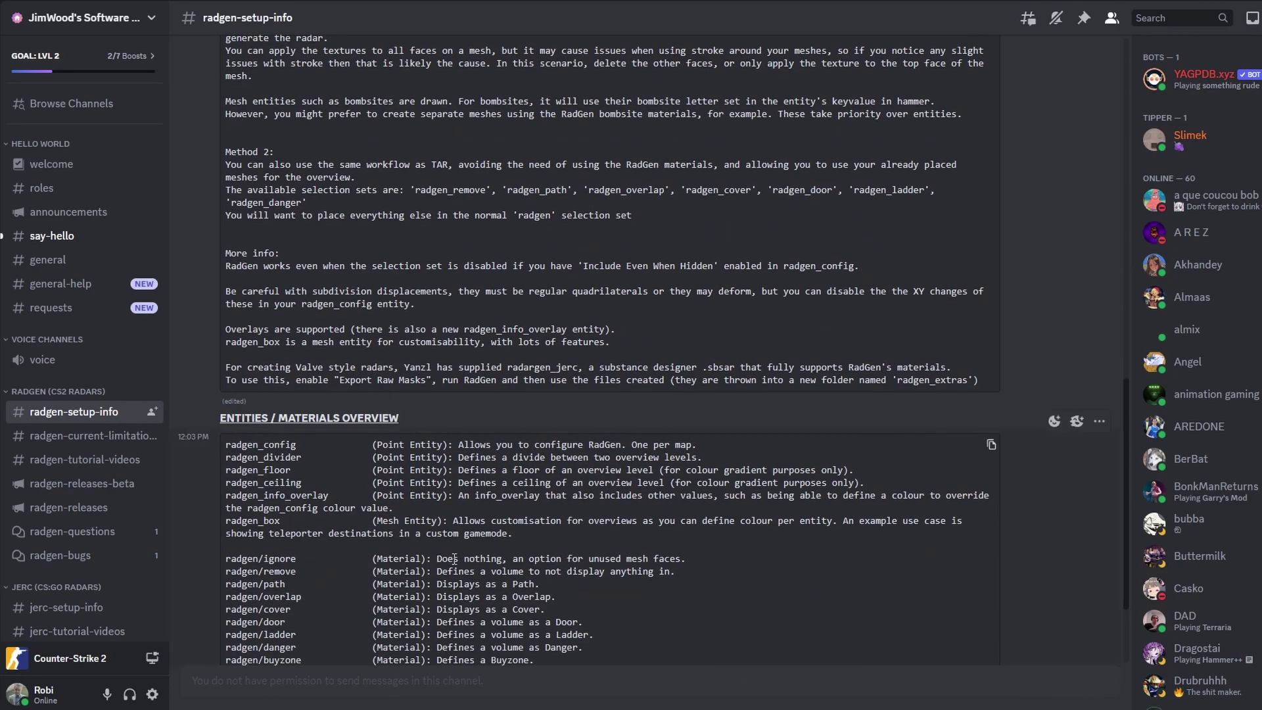
scroll(614, 621, "up", 3)
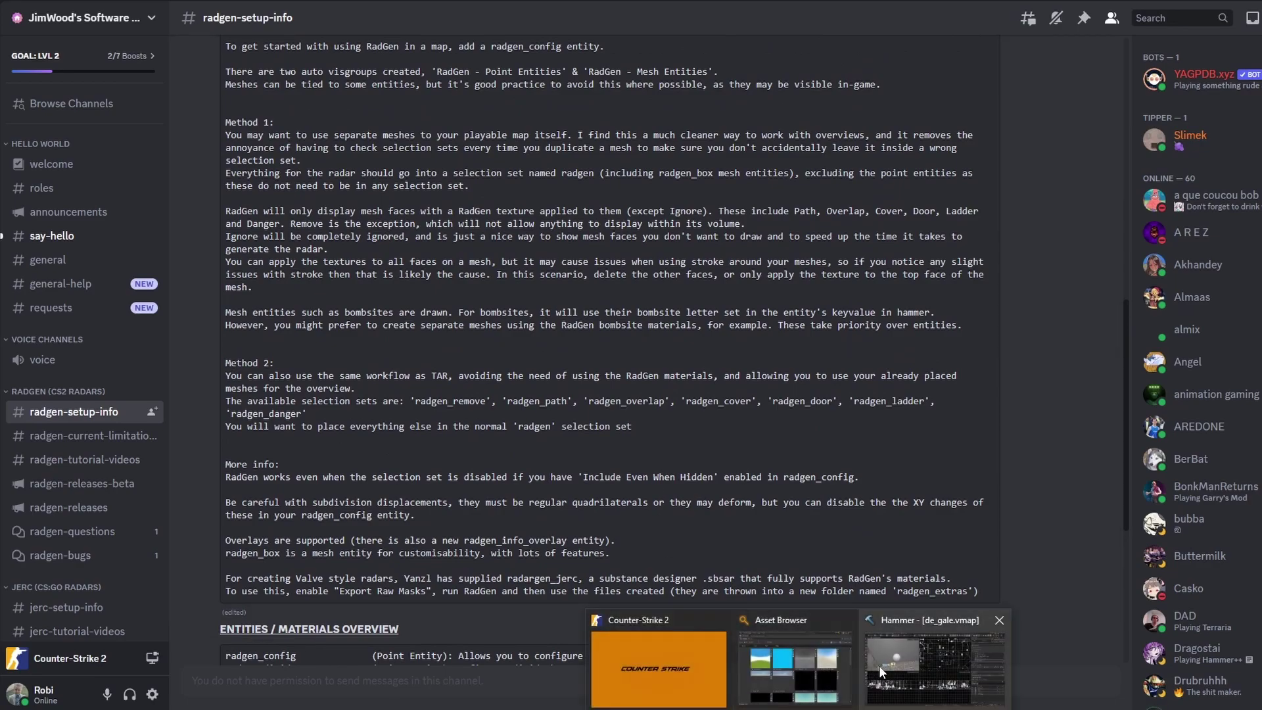
- Return to Hammer, close the object properties, and toggle the visibility of the radgen_path selection set off and on
left_click(878, 666)
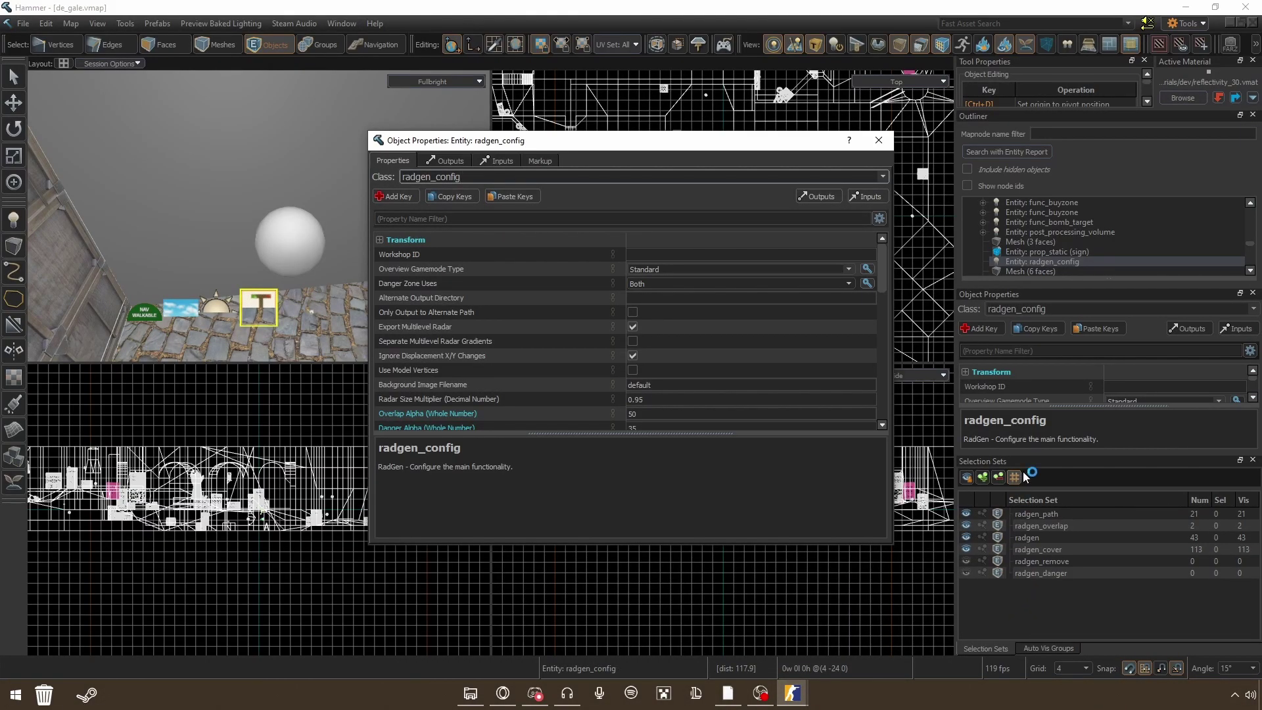
left_click(879, 140)
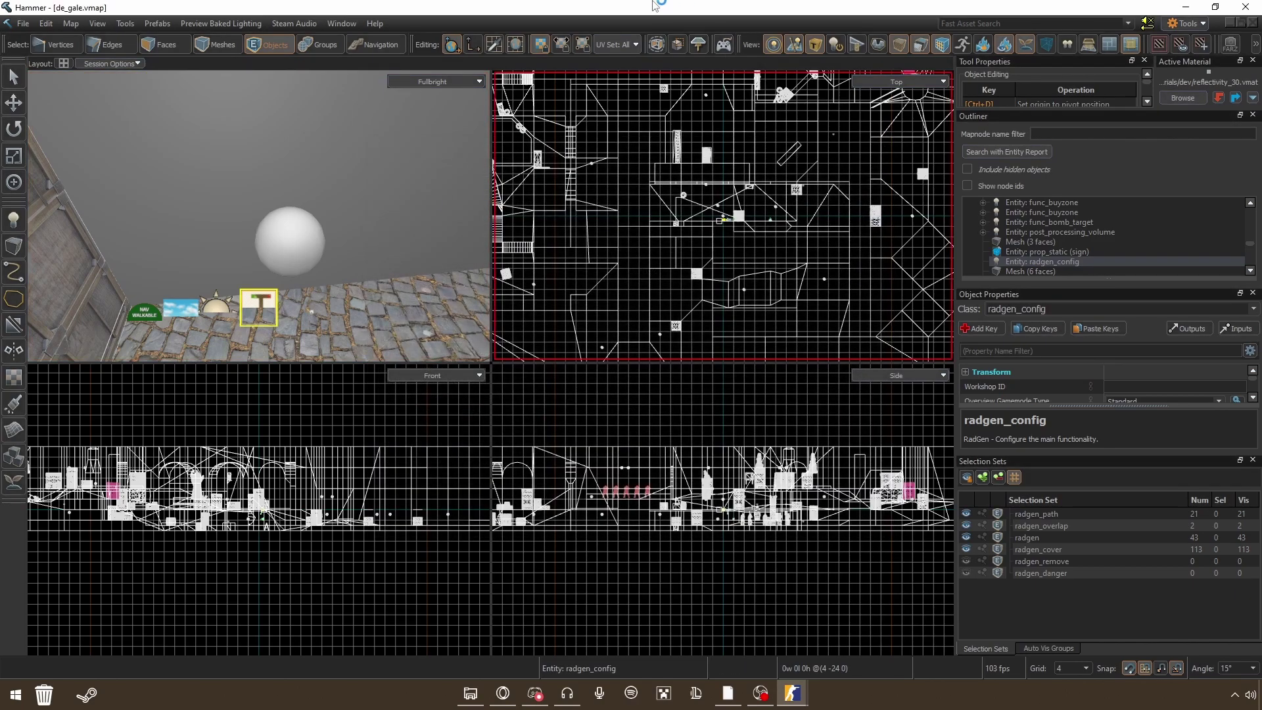
key("s")
right_click_drag(329, 244, 304, 212)
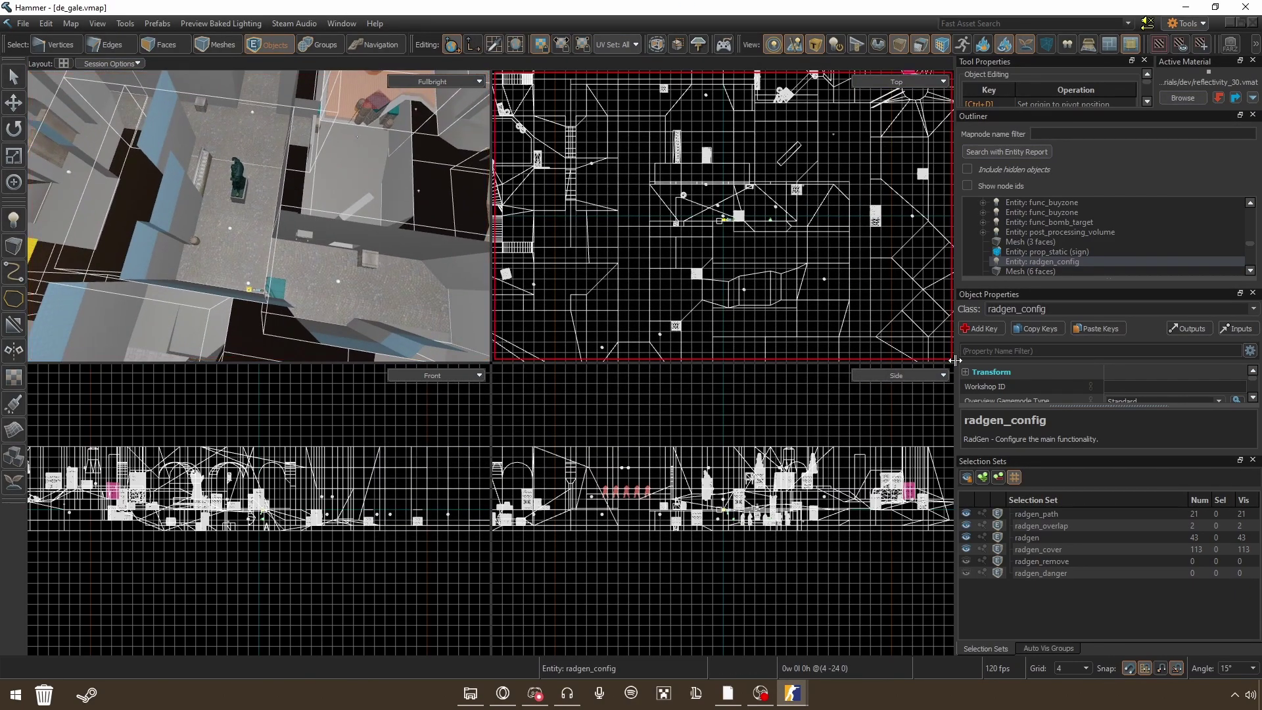
left_click(969, 514)
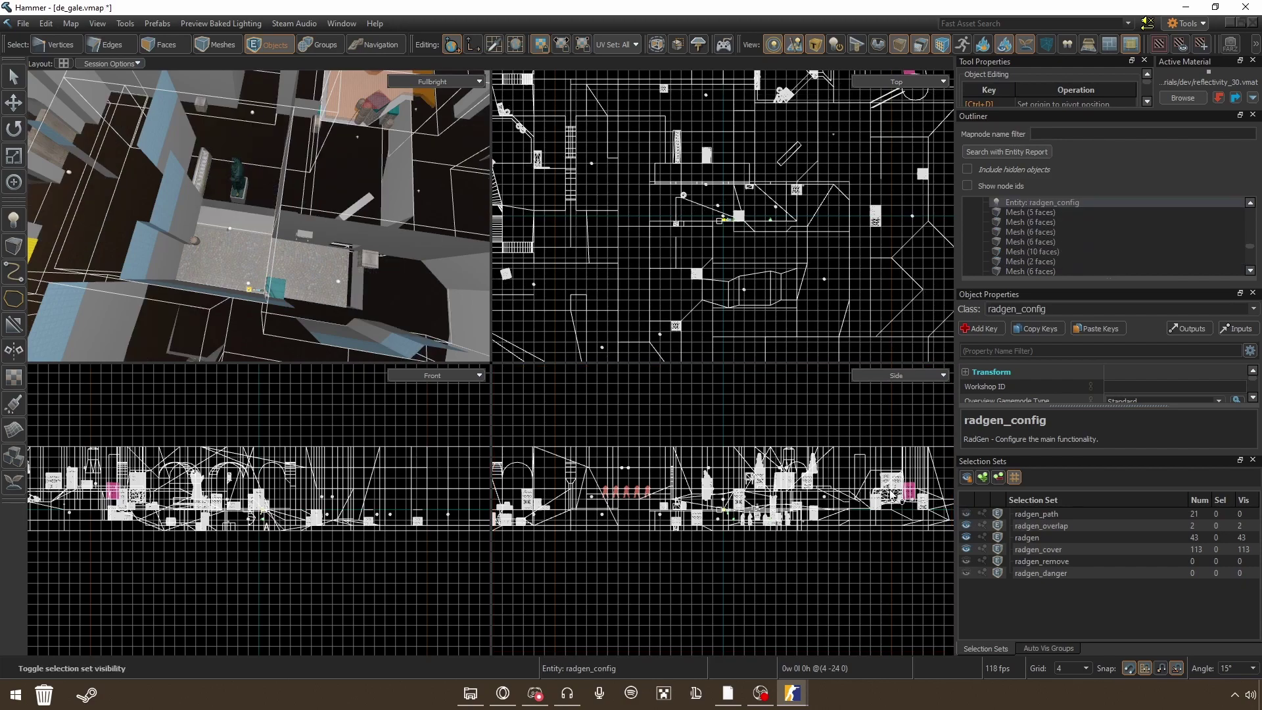
left_click(966, 514)
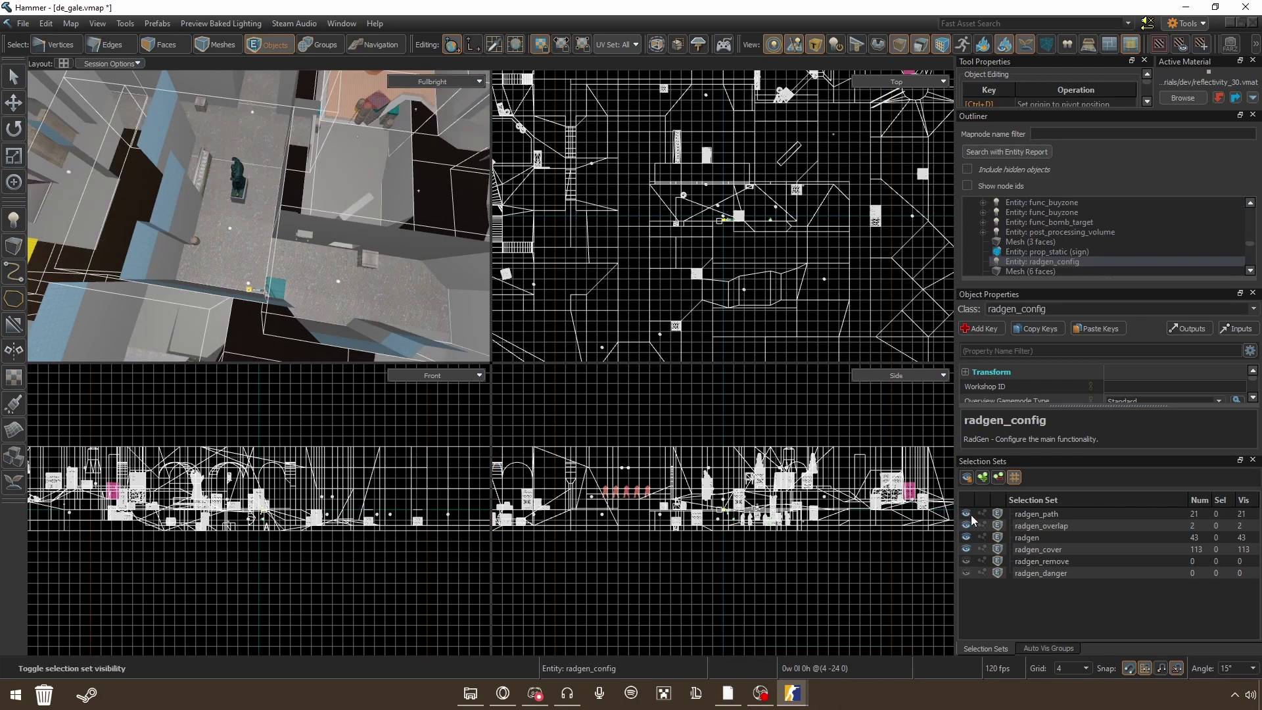
- Select the members of the radgen_path, radgen_overlap, radgen, radgen_cover and radgen_remove selection sets in turn to examine their contents
left_click(982, 513)
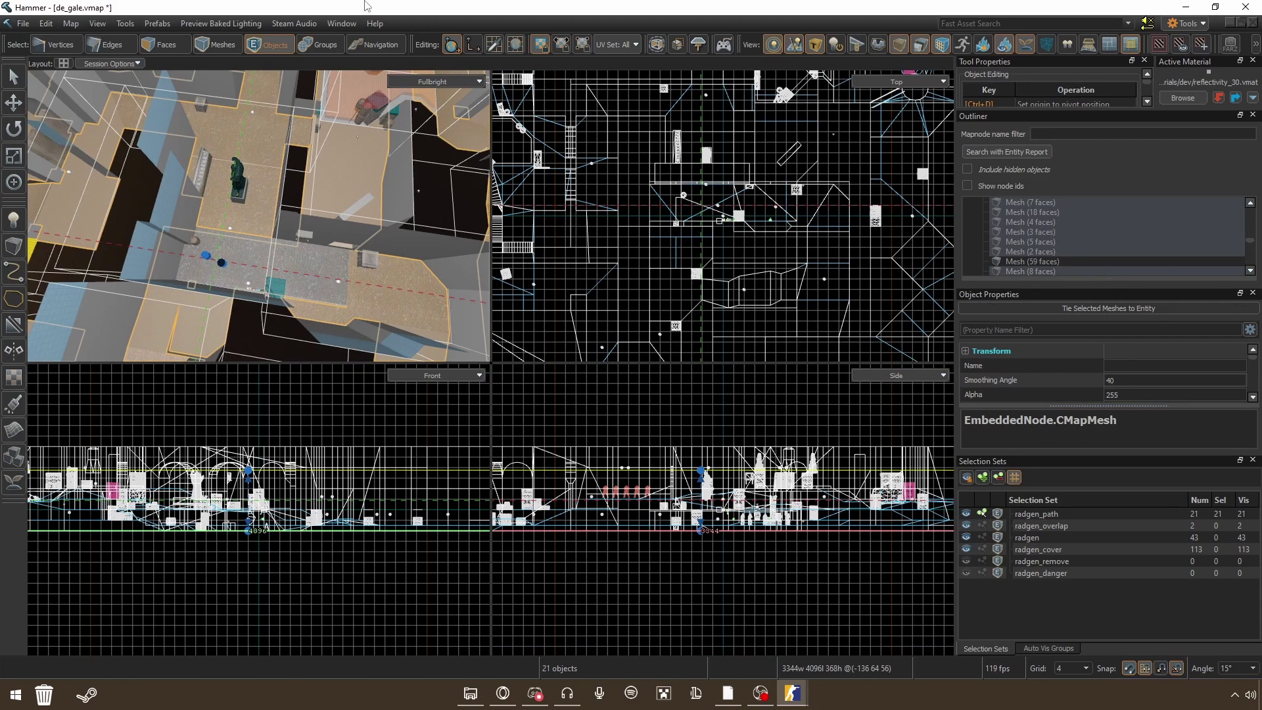
key("z")
key("z")
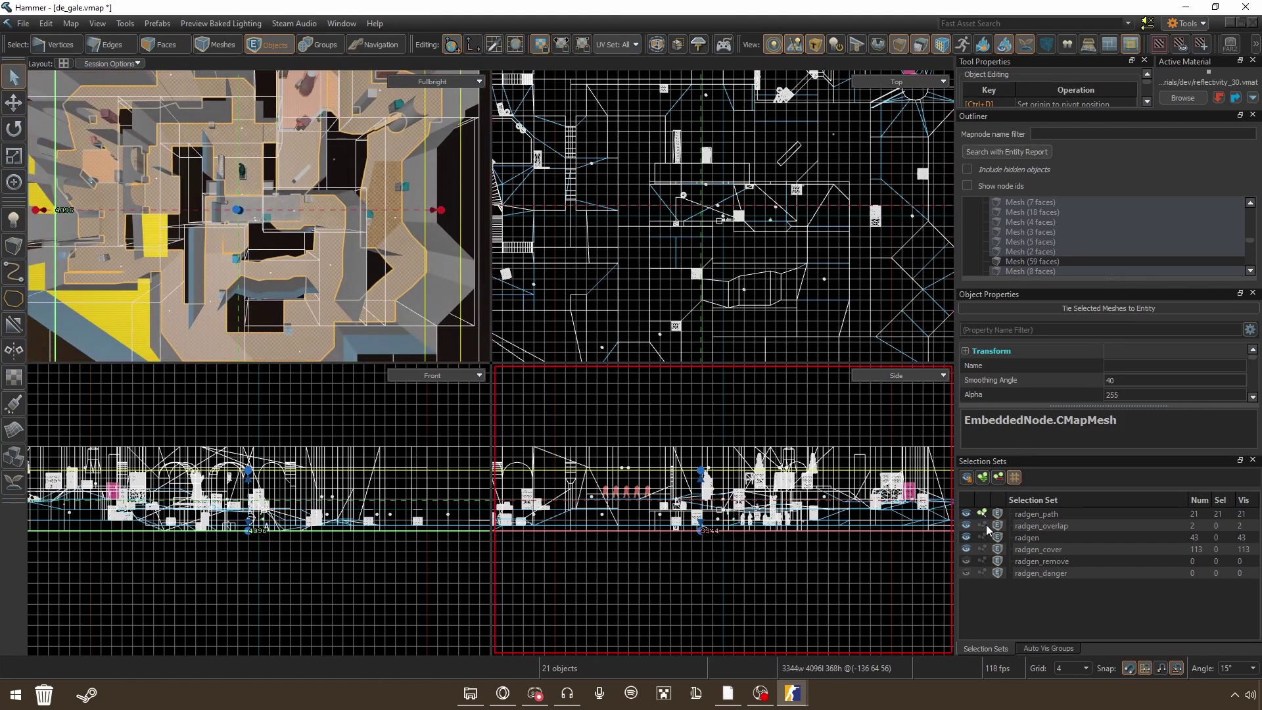
left_click(985, 524)
left_click(984, 538)
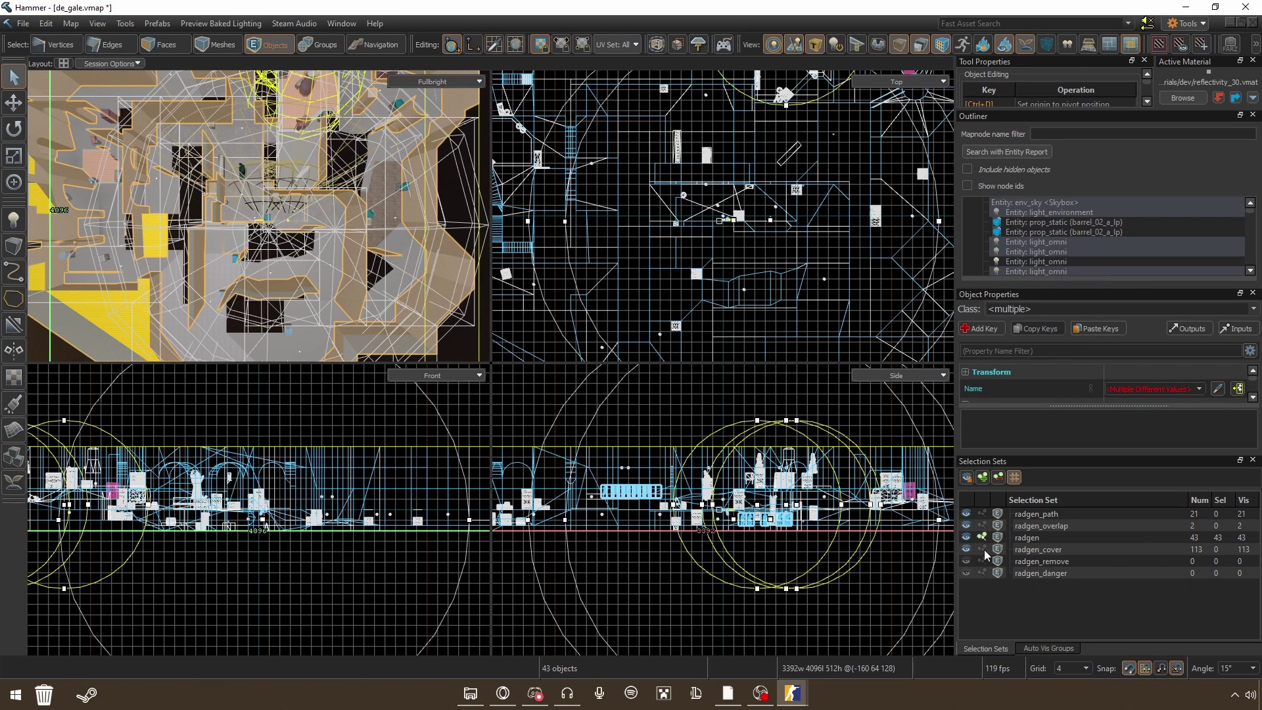
left_click(984, 550)
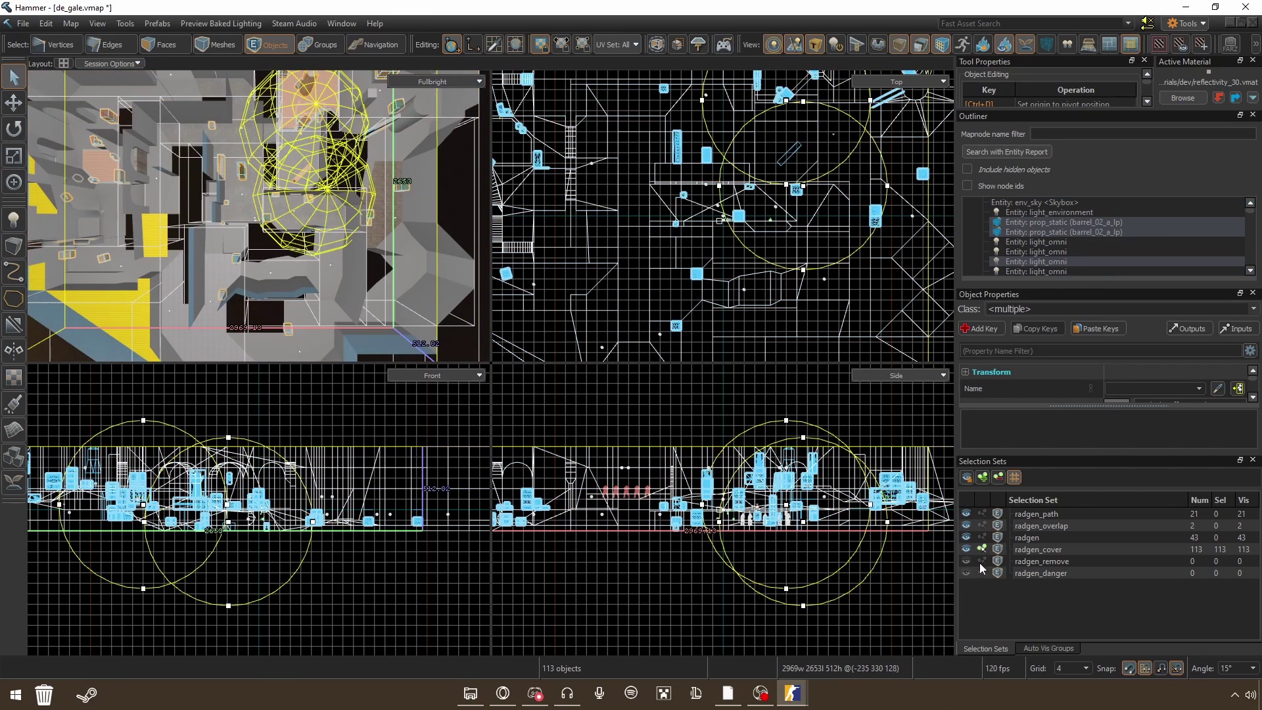
left_click(981, 562)
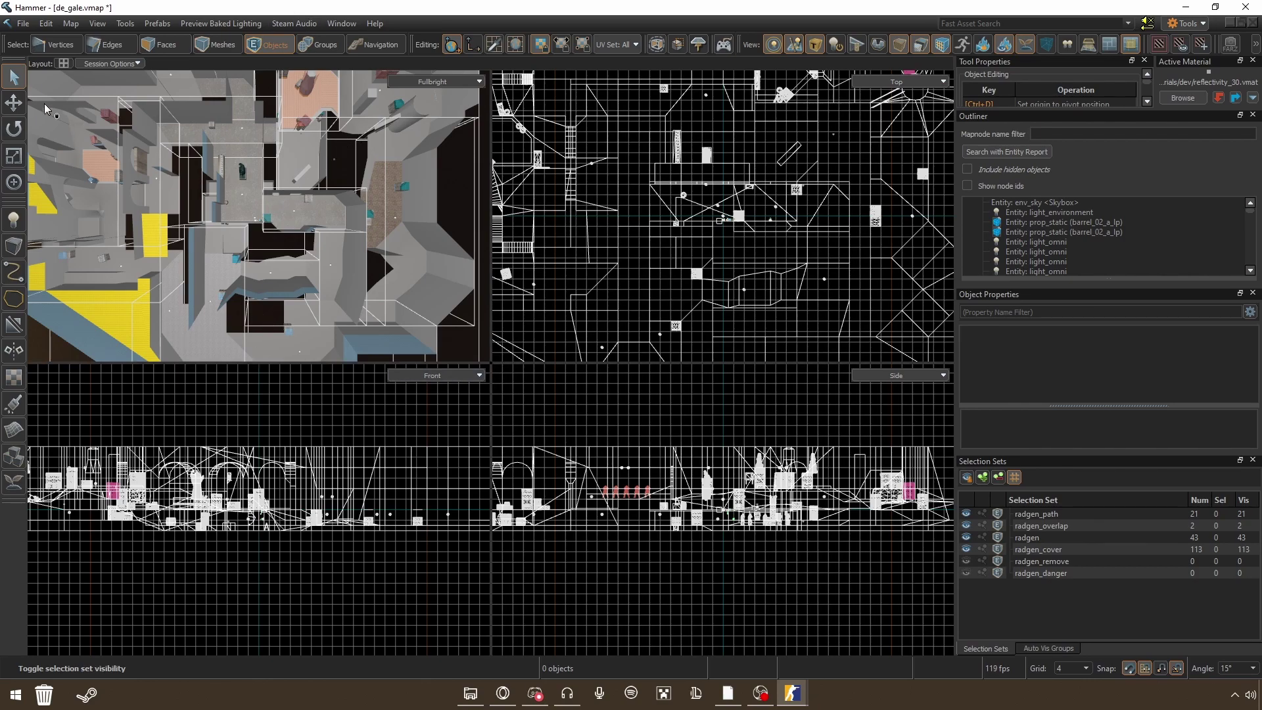
- Open the object properties of the radgen_config entity on the cobblestone floor beside the crate
left_click(245, 225)
key("z")
key("w")
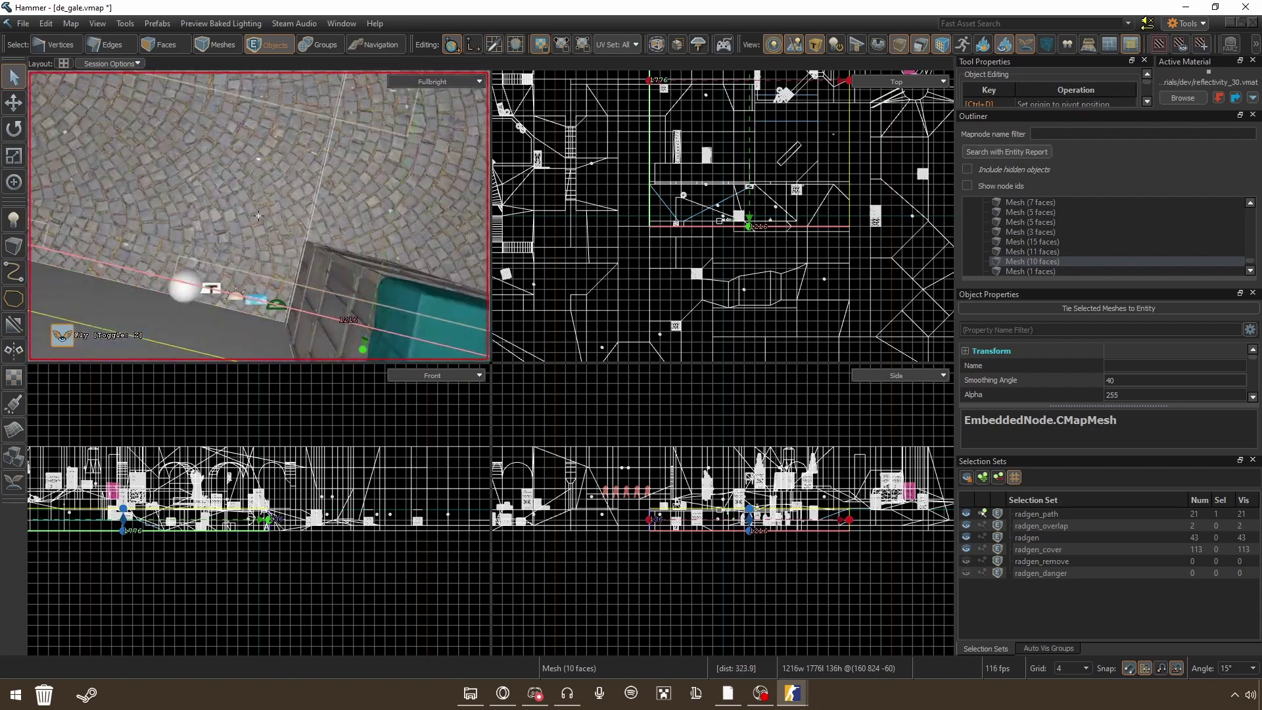
key("w")
key("z")
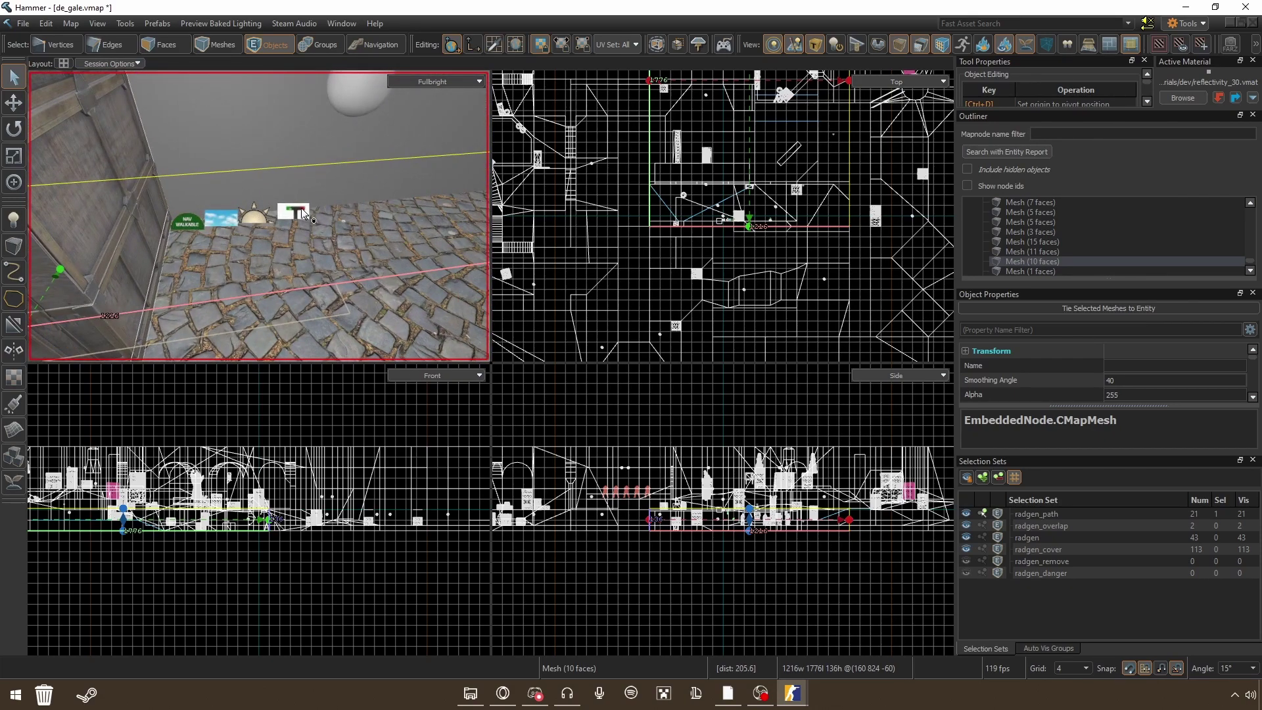
double_click(293, 211)
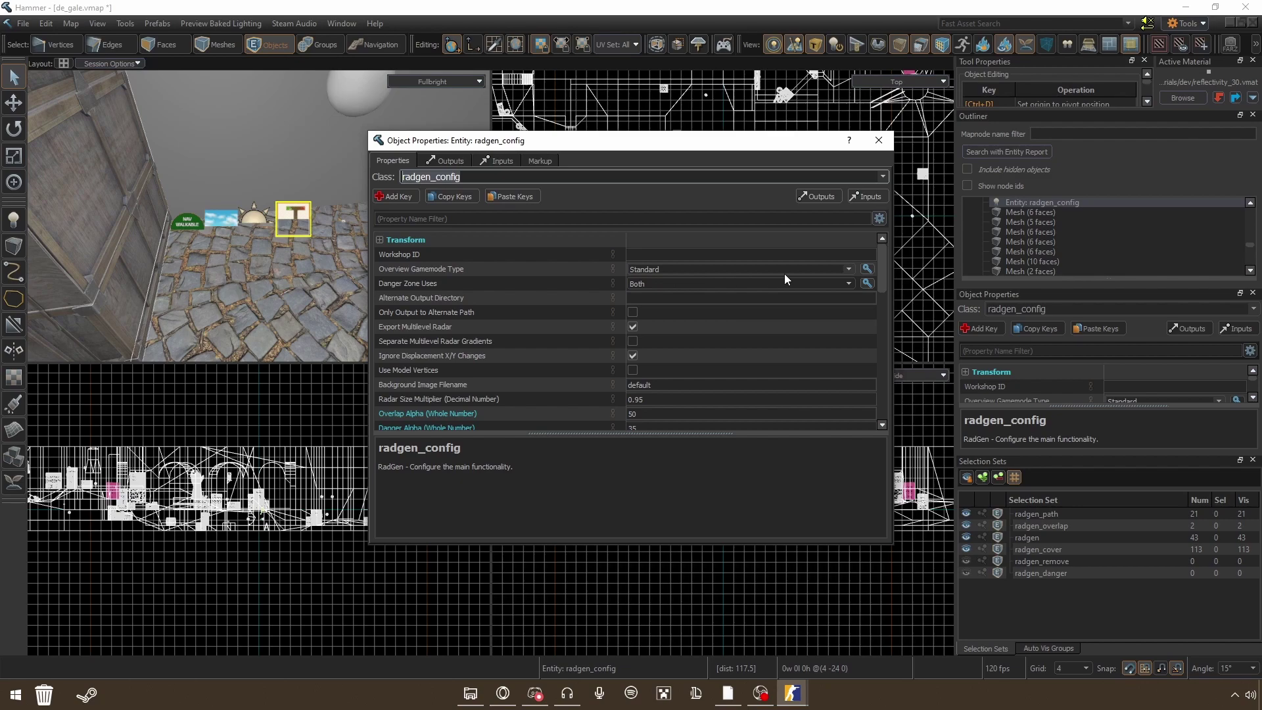
- Check the Overview Gamemode Type options, keeping Standard, and view the description of Use Model Vertices
left_click(847, 270)
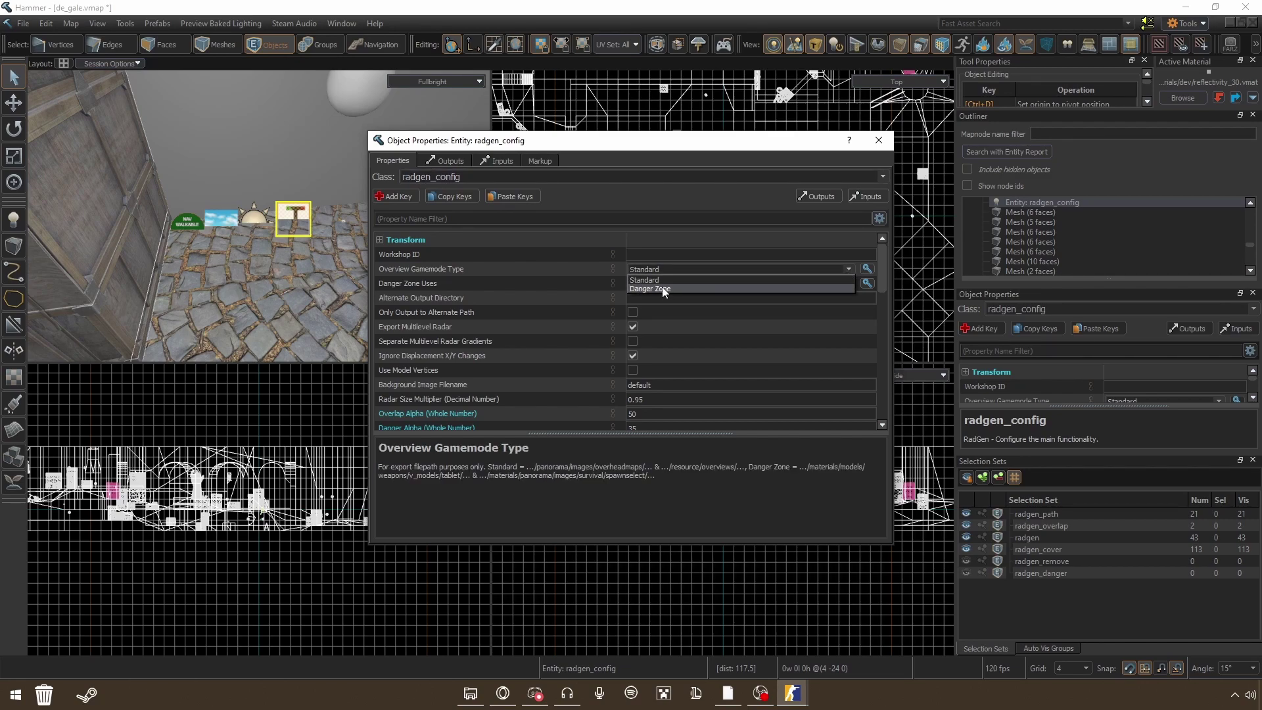
left_click(846, 269)
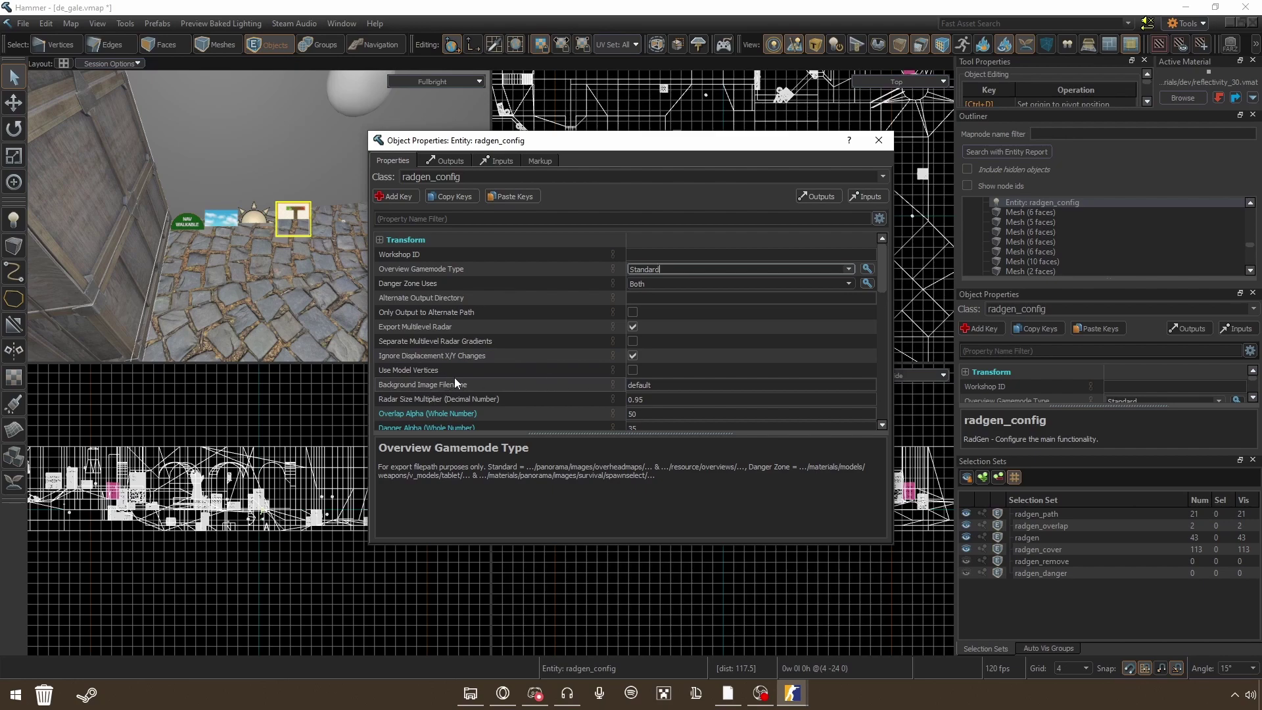
left_click(424, 371)
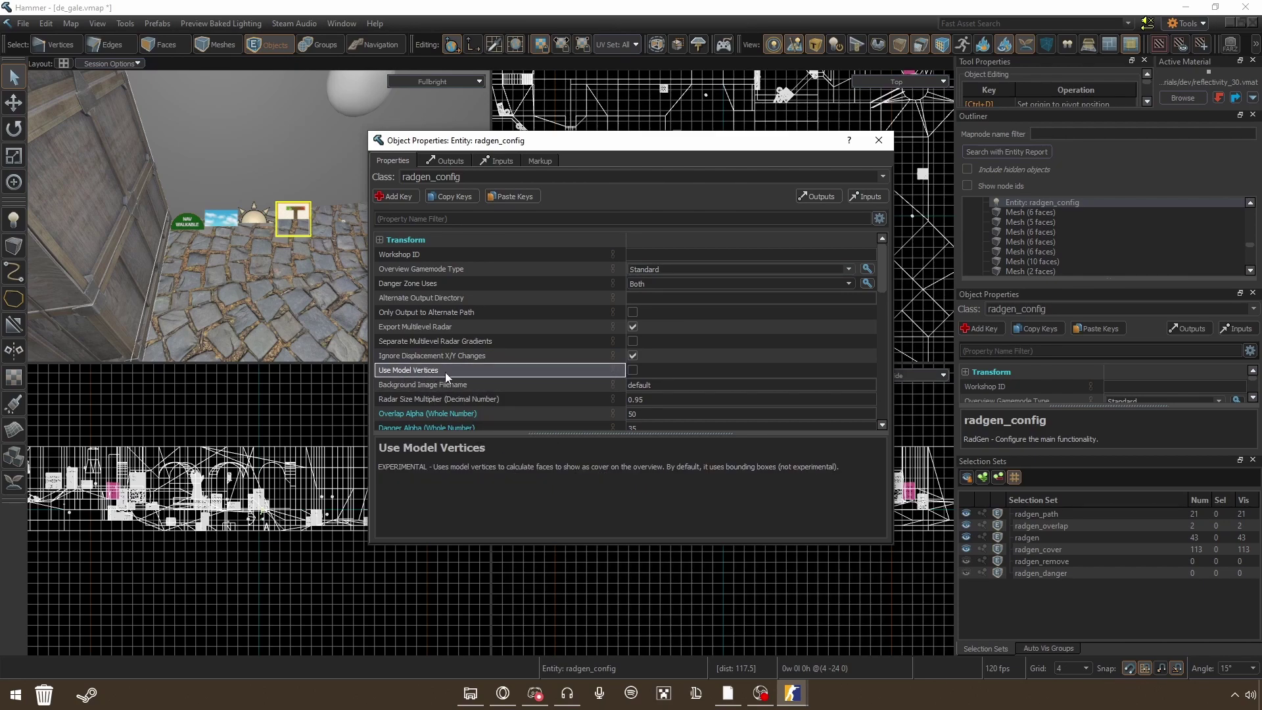
- Select the thin radgen_cover mesh on top of a wooden crate in the 3D view
left_click(251, 2)
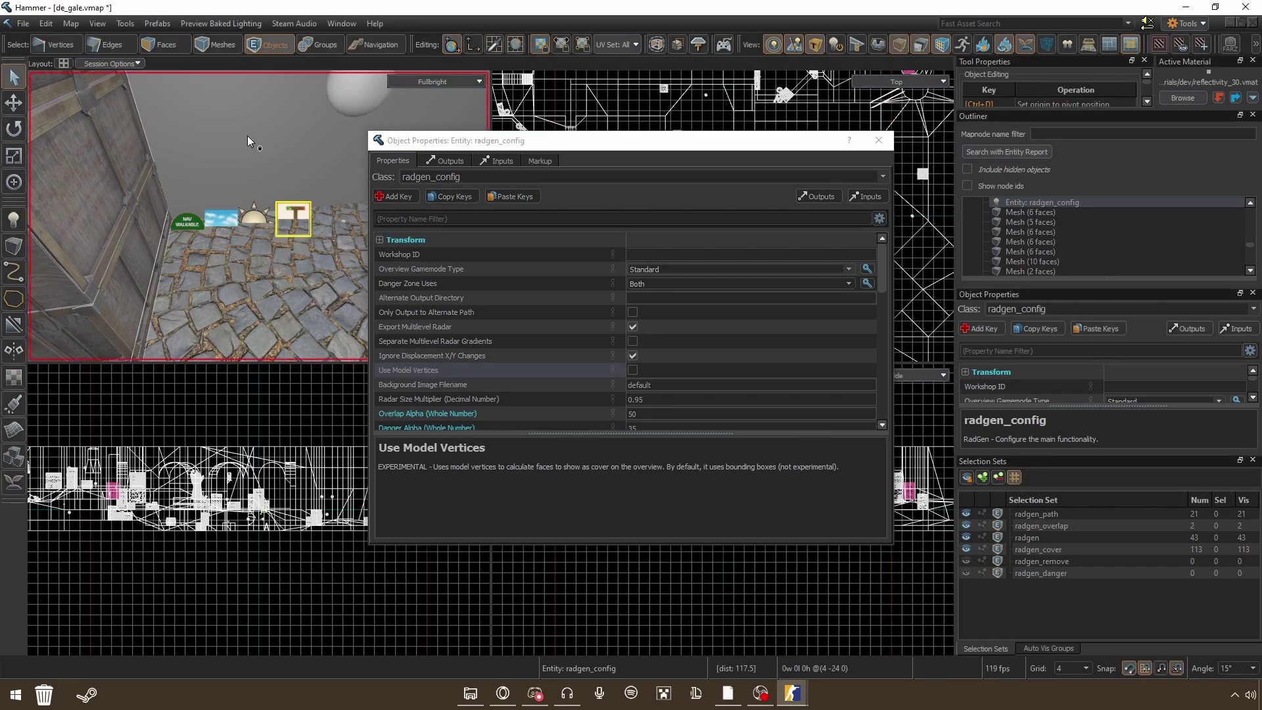
key("s")
right_click_drag(246, 135, 235, 138)
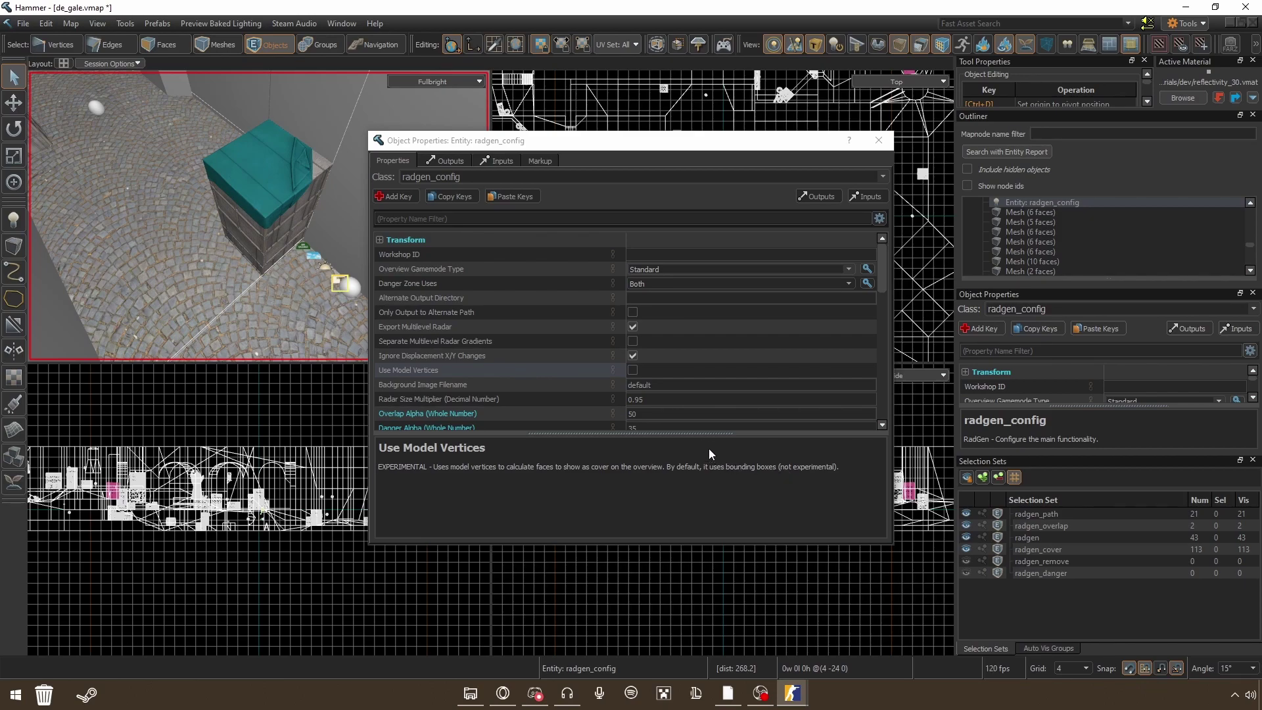
key("z")
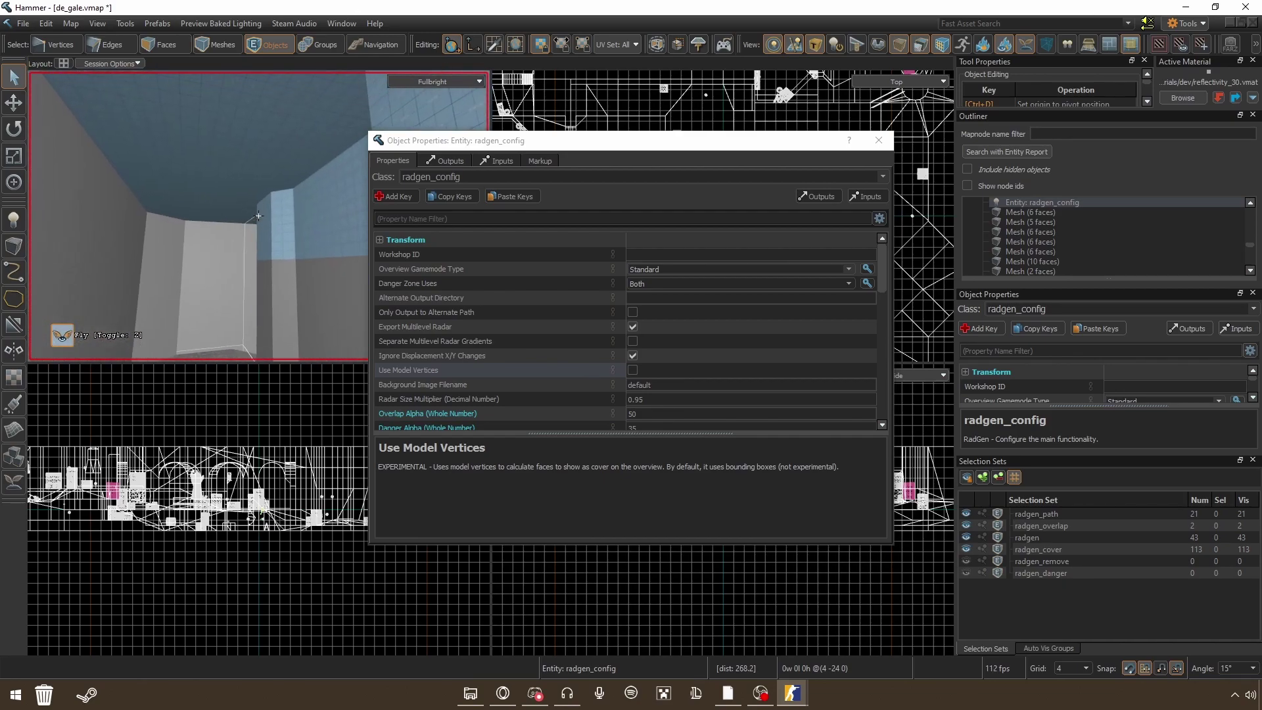
key("w")
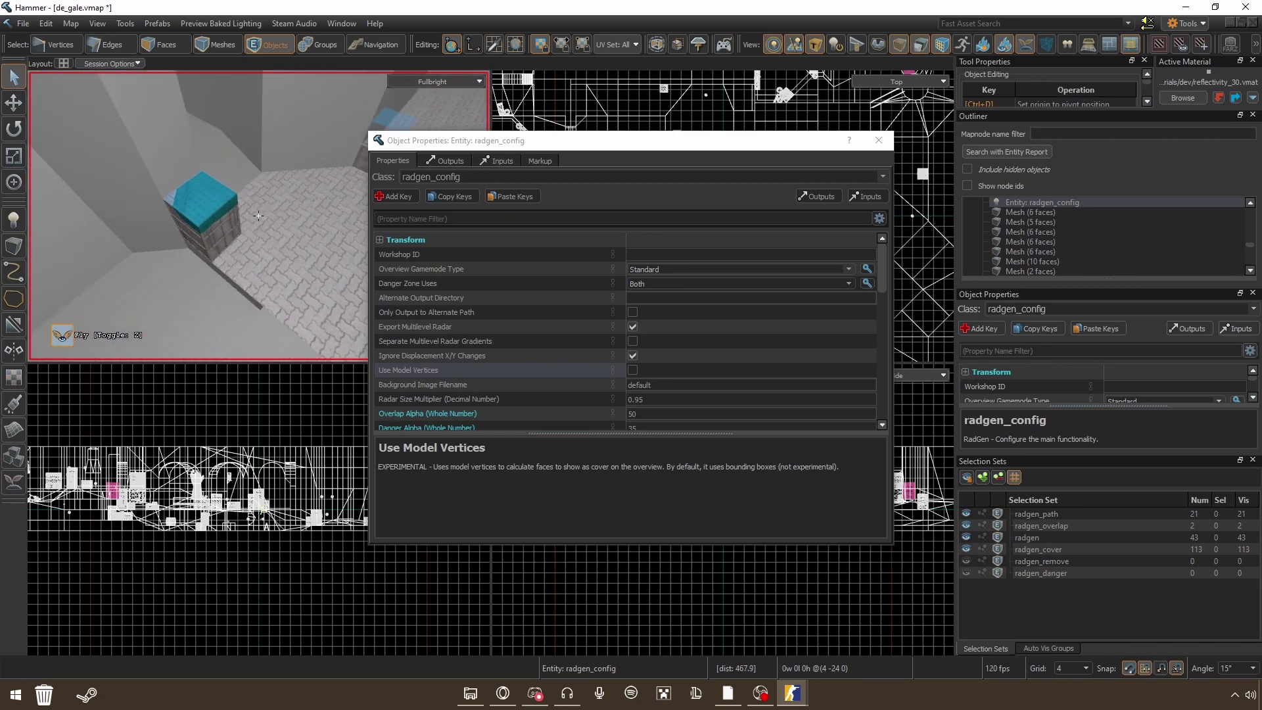
key("z")
left_click(298, 204)
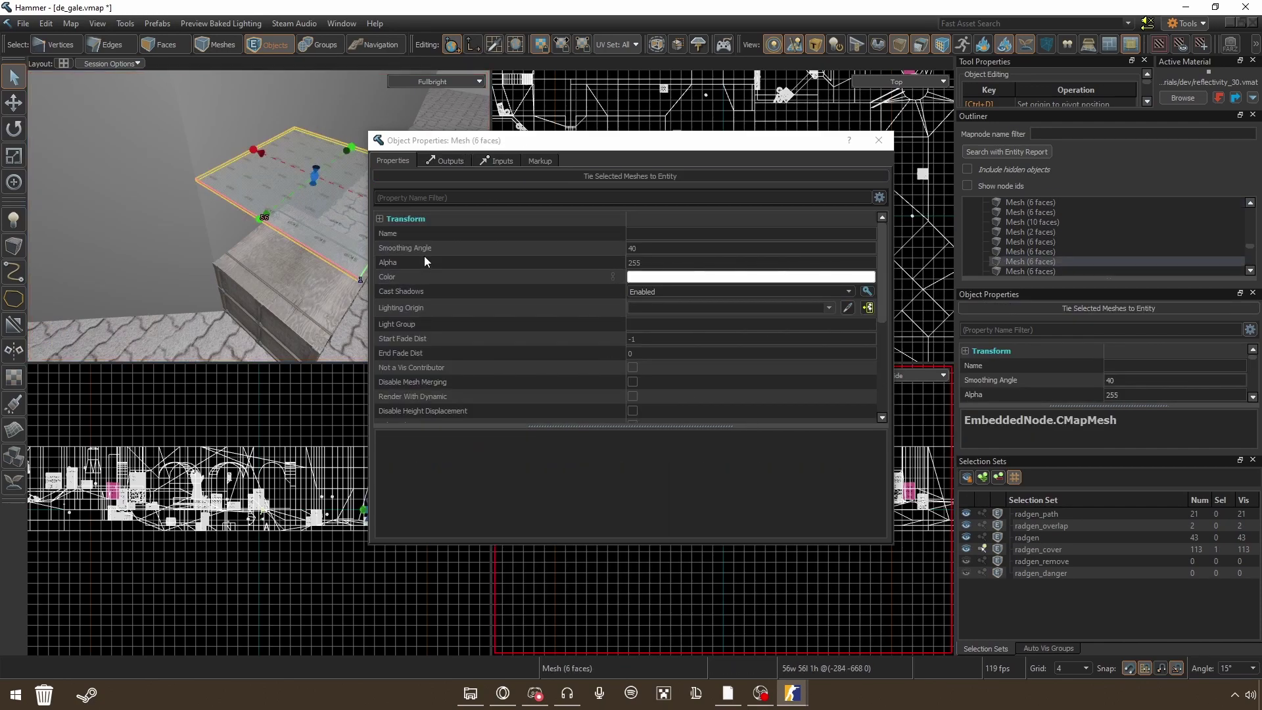
- Examine how the selected cover mesh sits over the top of the crate from several distances
key("z")
key("s")
key("z")
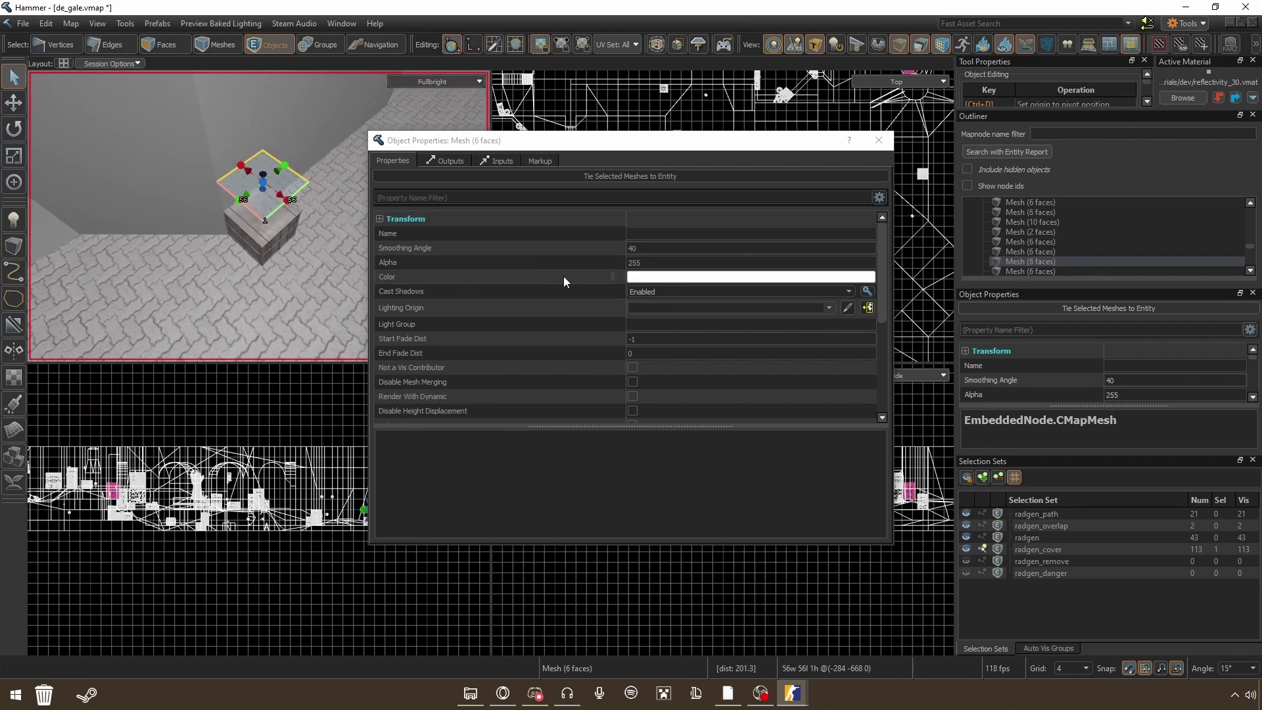
key("z")
key("s")
key("w")
key("z")
right_click_drag(274, 292, 261, 294)
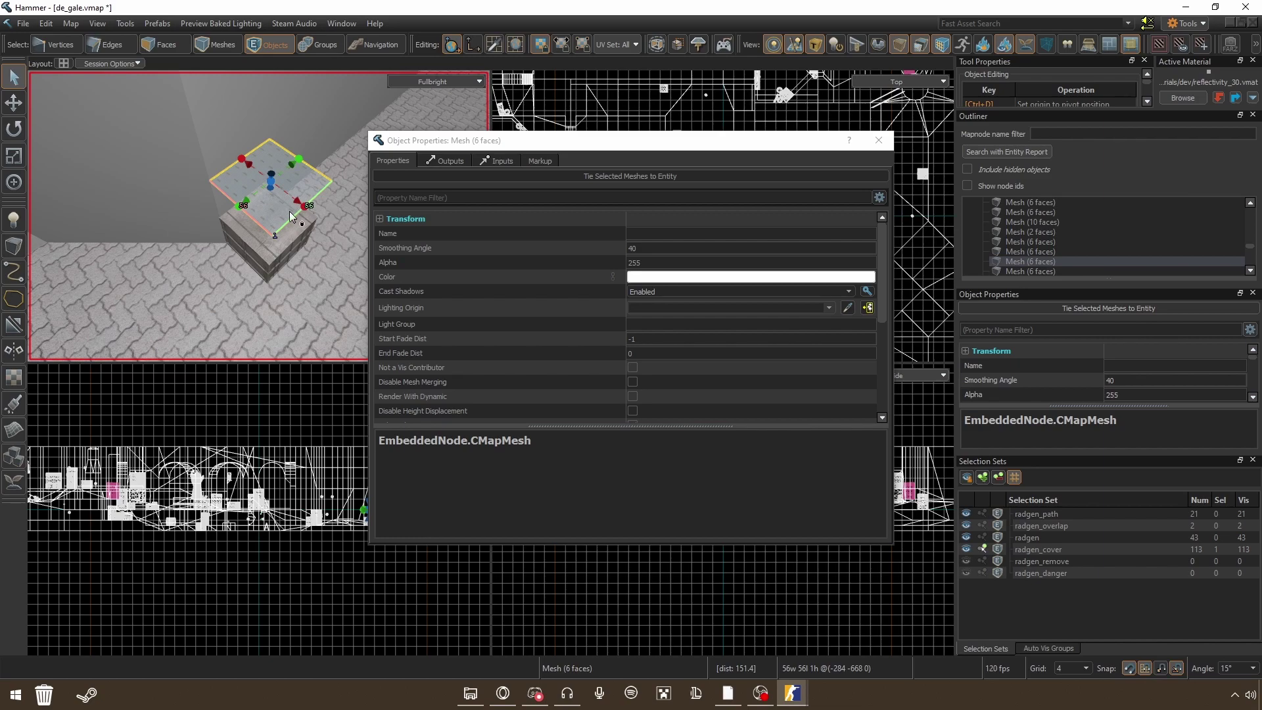
- Reselect the radgen_config entity and review its alpha, path colour and overlap colour properties
key("z")
key("s")
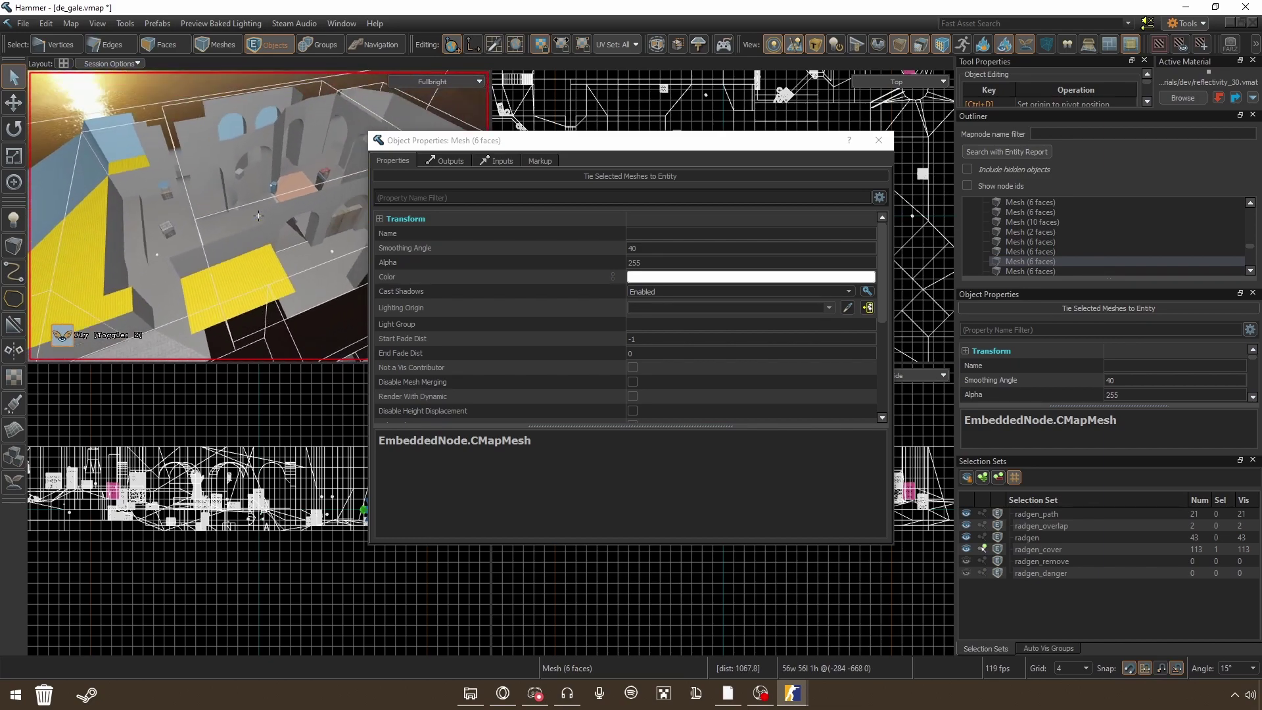
key("s")
key("w")
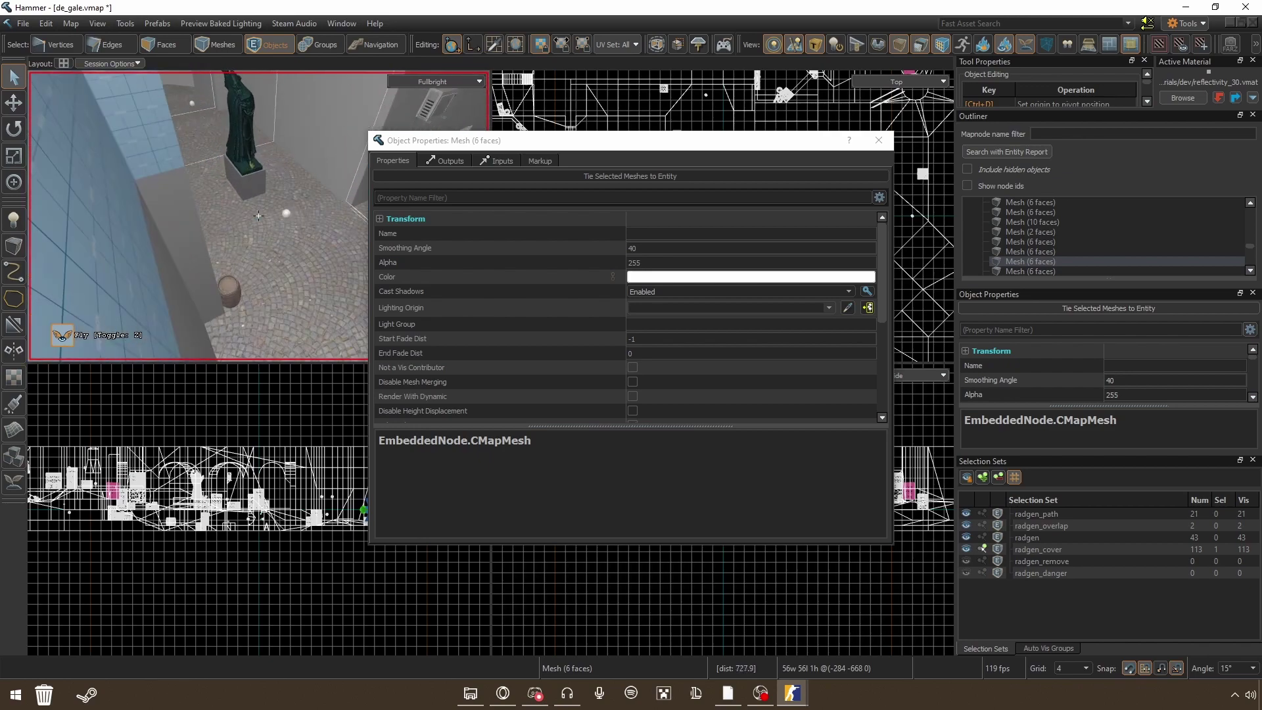
key("z")
left_click(248, 190)
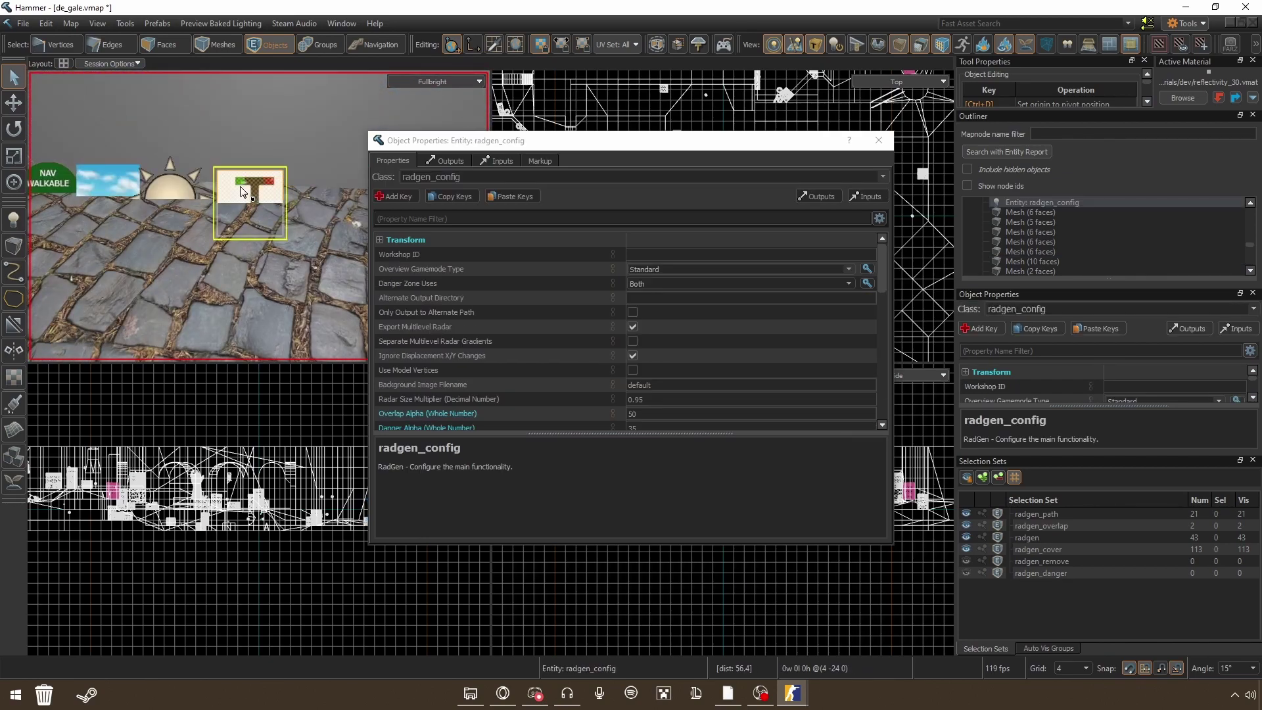
scroll(587, 349, "down", 10)
scroll(590, 345, "up", 5)
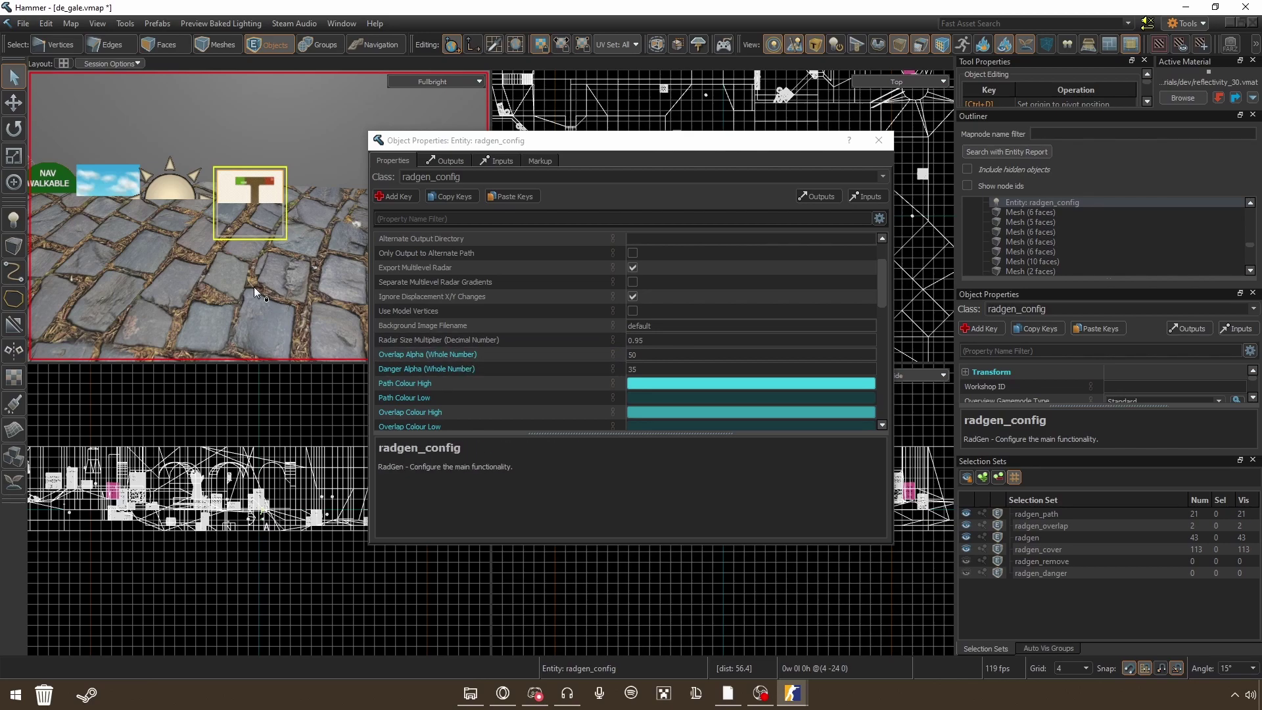
key("z")
key("s")
key("z")
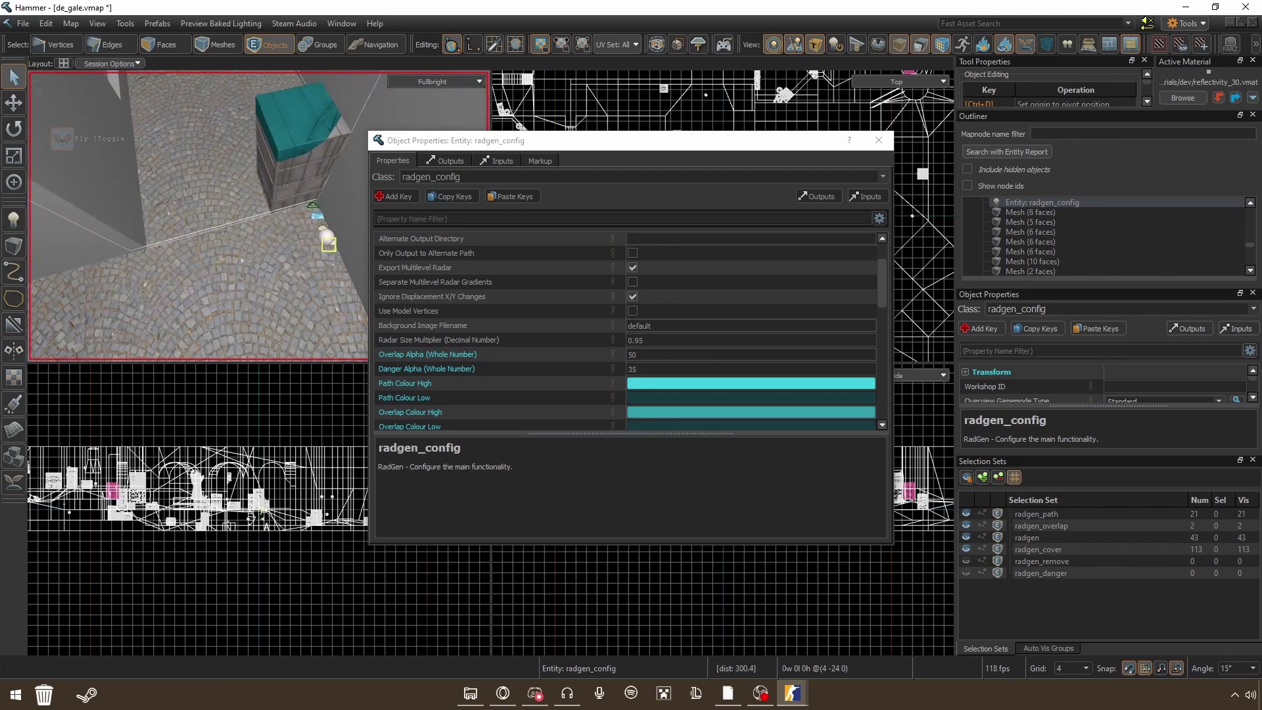
- Deselect the radgen_config entity and inspect the covered crate and the cobblestone floor around it
key("z")
key("s")
key("w")
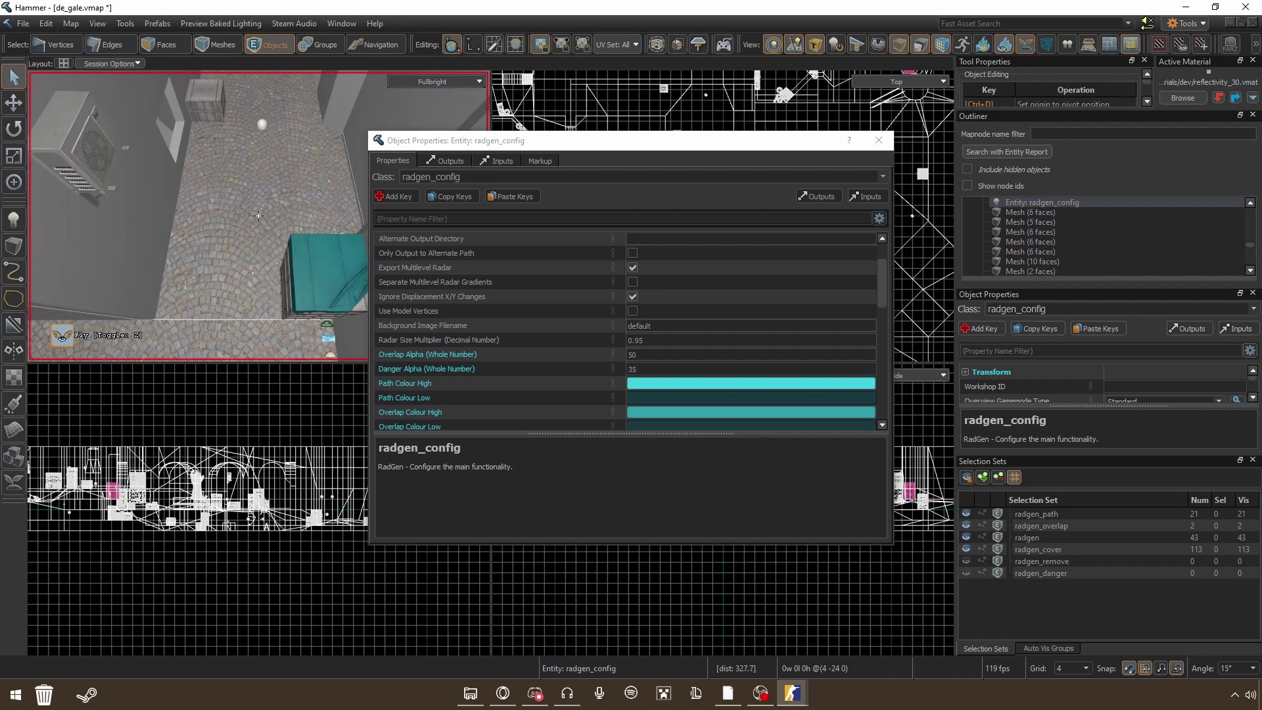
key("z")
key("z")
key("w")
key("z")
key("Escape")
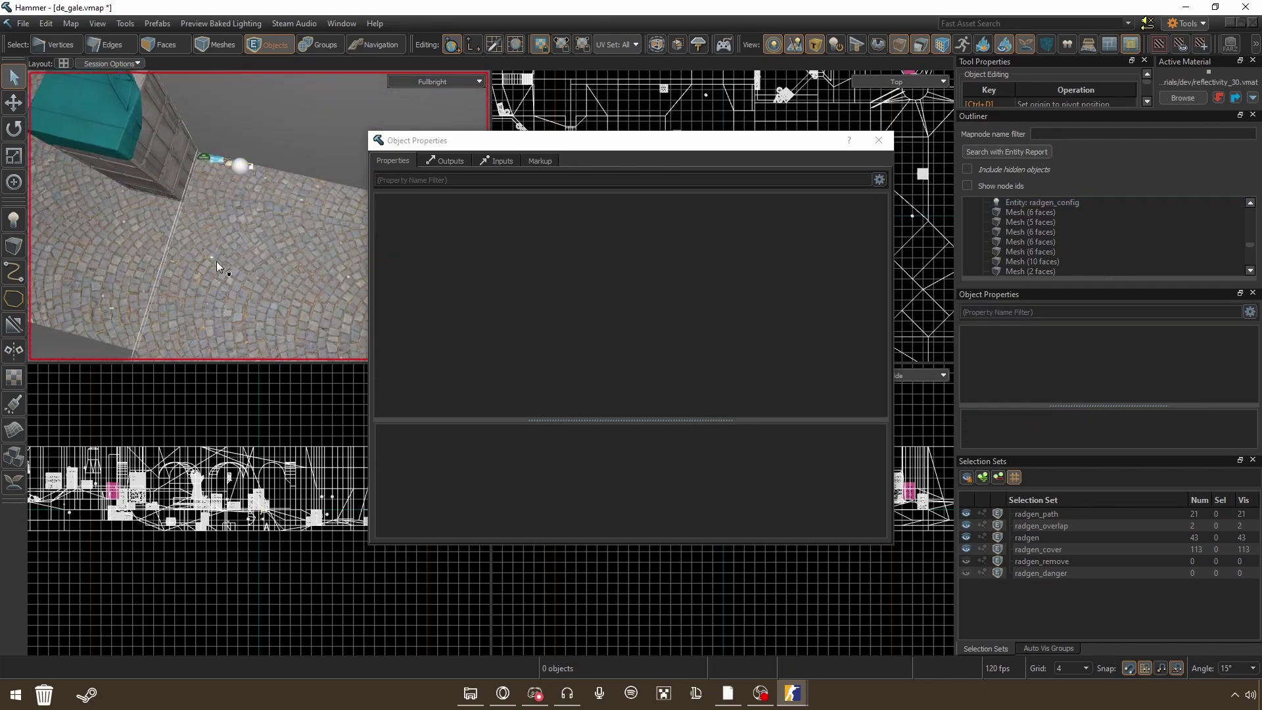
- Select a floor face near the config entity and convert it to a selection of its whole mesh to inspect the overlap area
key("z")
key("z")
left_click(165, 44)
left_click(249, 258)
key("4")
key("z")
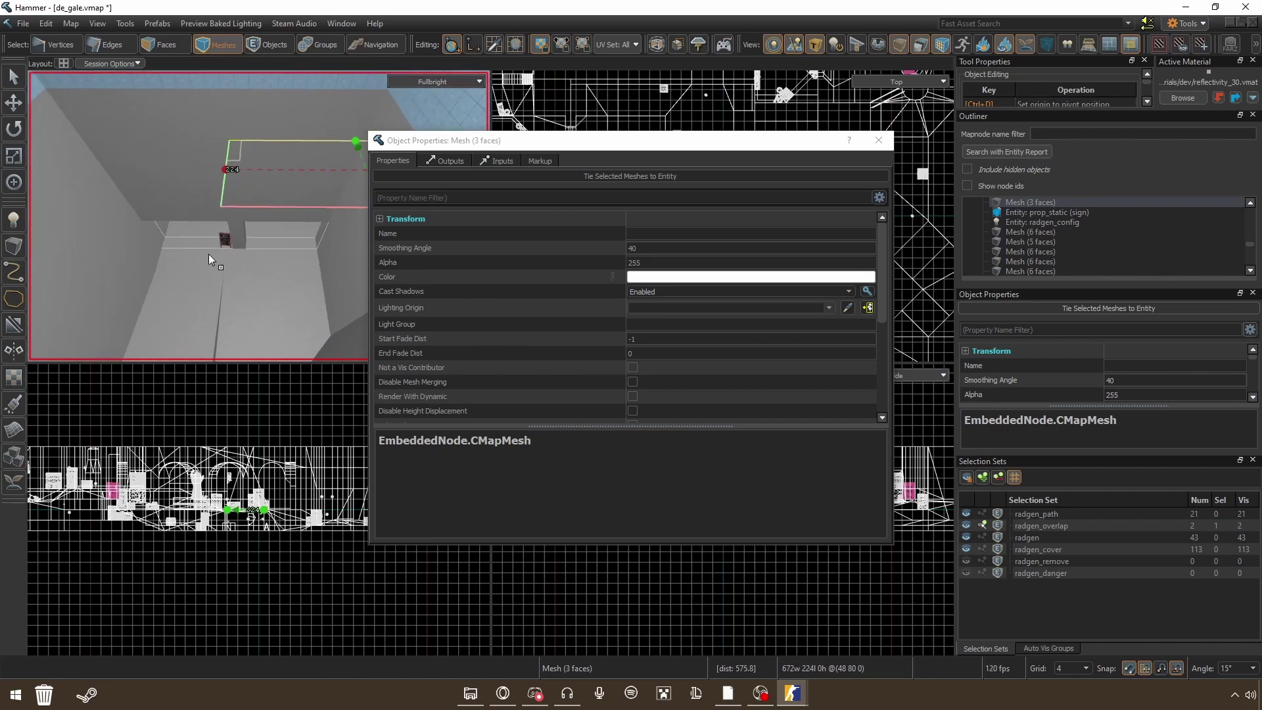
key("z")
key("z")
key("z")
- Reselect the radgen_config entity and change its Overlays Colour to green
left_click(224, 250)
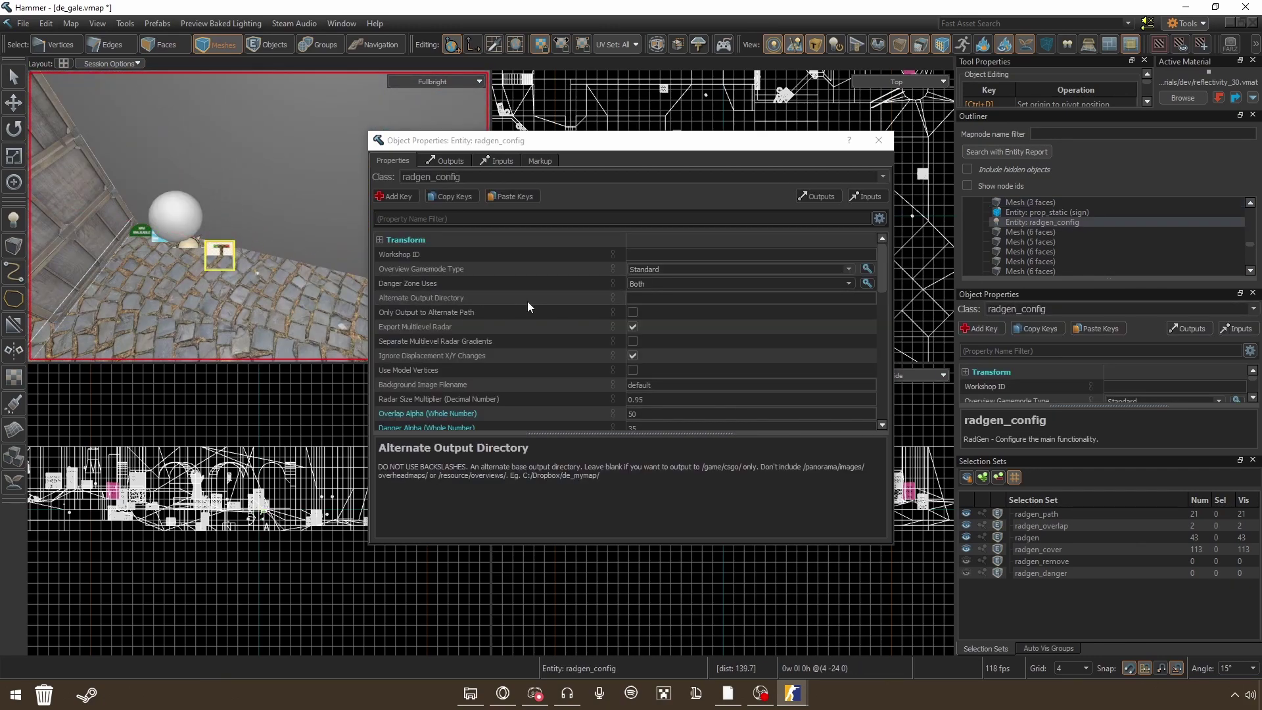
scroll(541, 297, "down", 10)
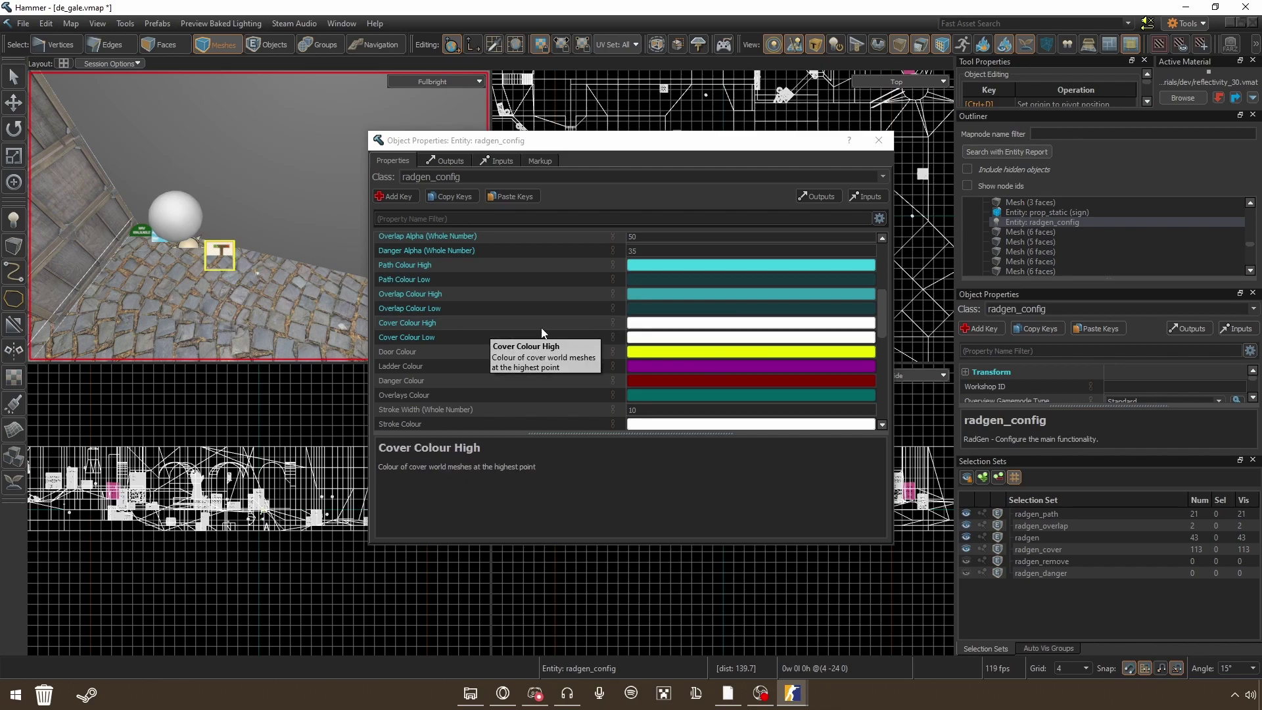
mouse_move(327, 248)
right_mouse_down()
mouse_move(308, 223)
mouse_move(327, 249)
right_mouse_up()
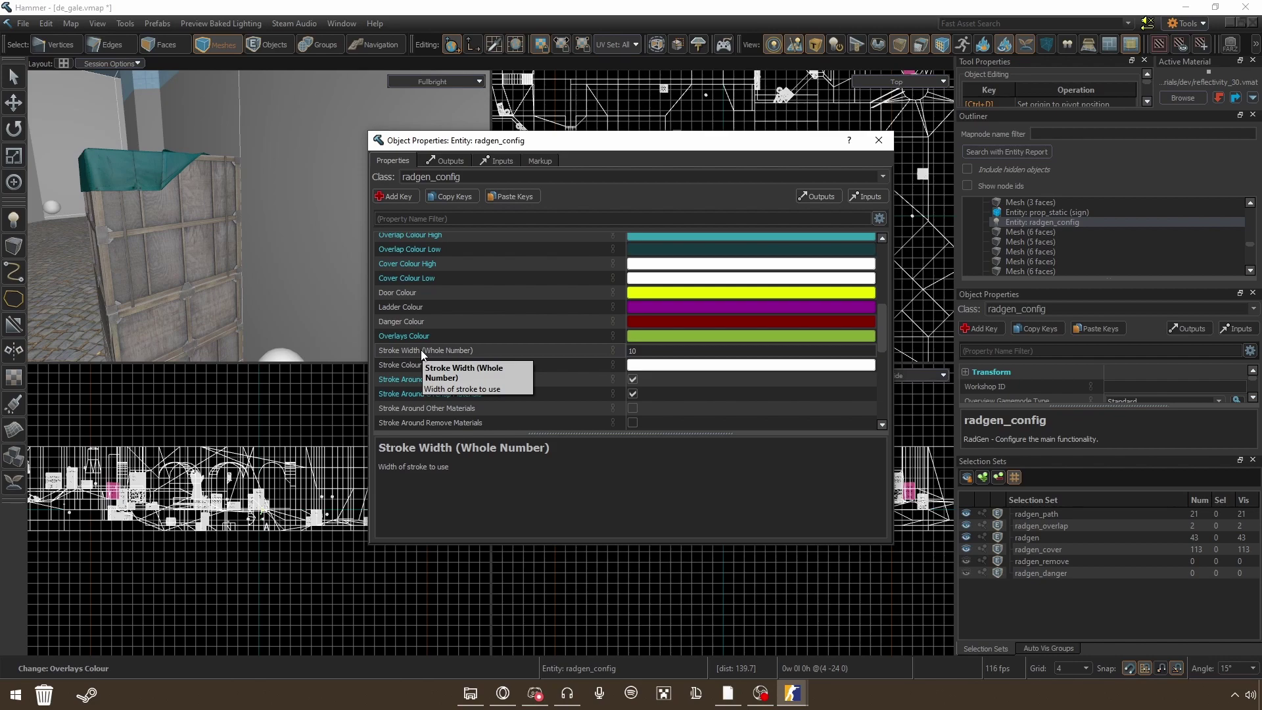
- Set the Stroke Width of the radgen_config entity to 16
left_click(582, 353)
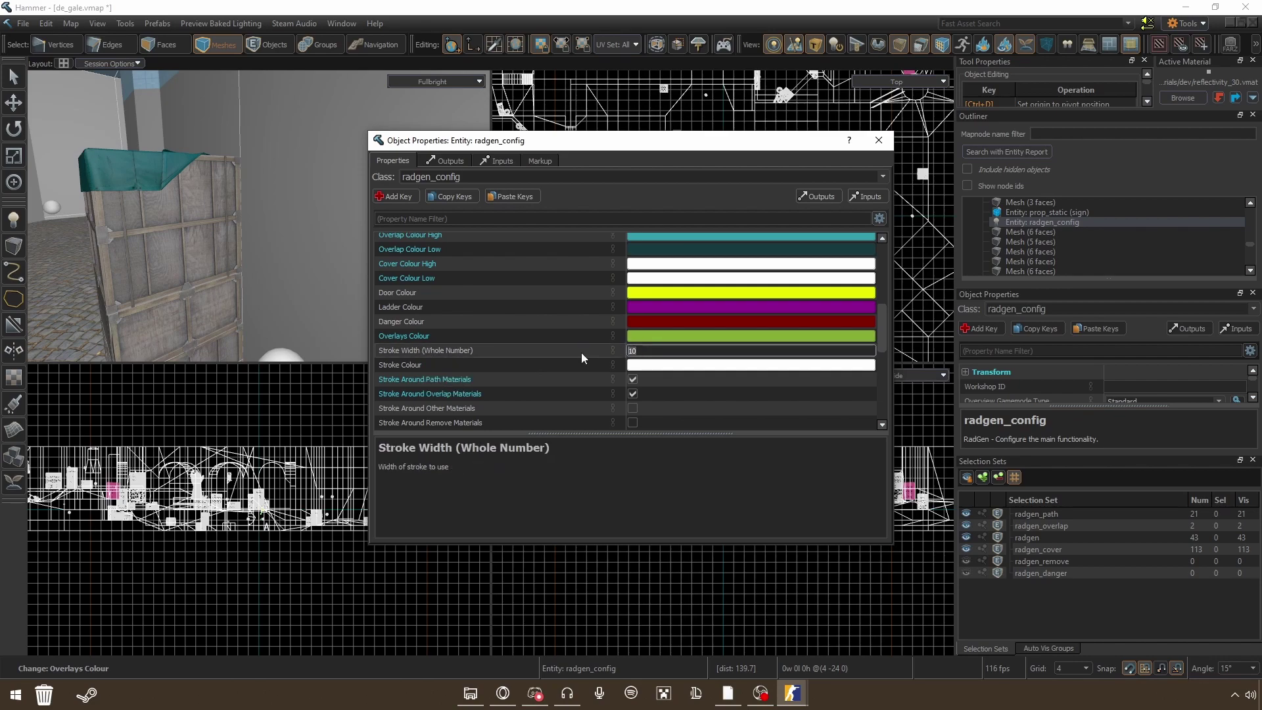
key("BackSpace")
type("6")
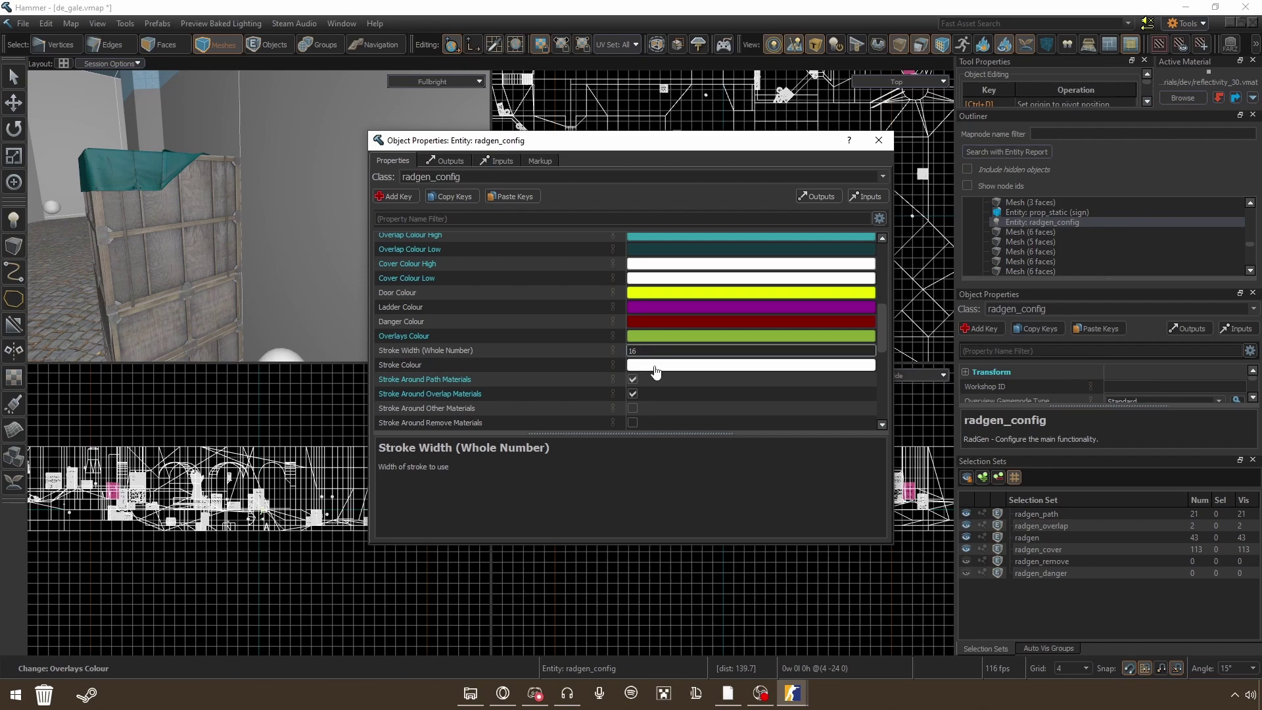
- Review the Stroke Around options, level background settings and export formats of the radgen_config entity
left_click(417, 380)
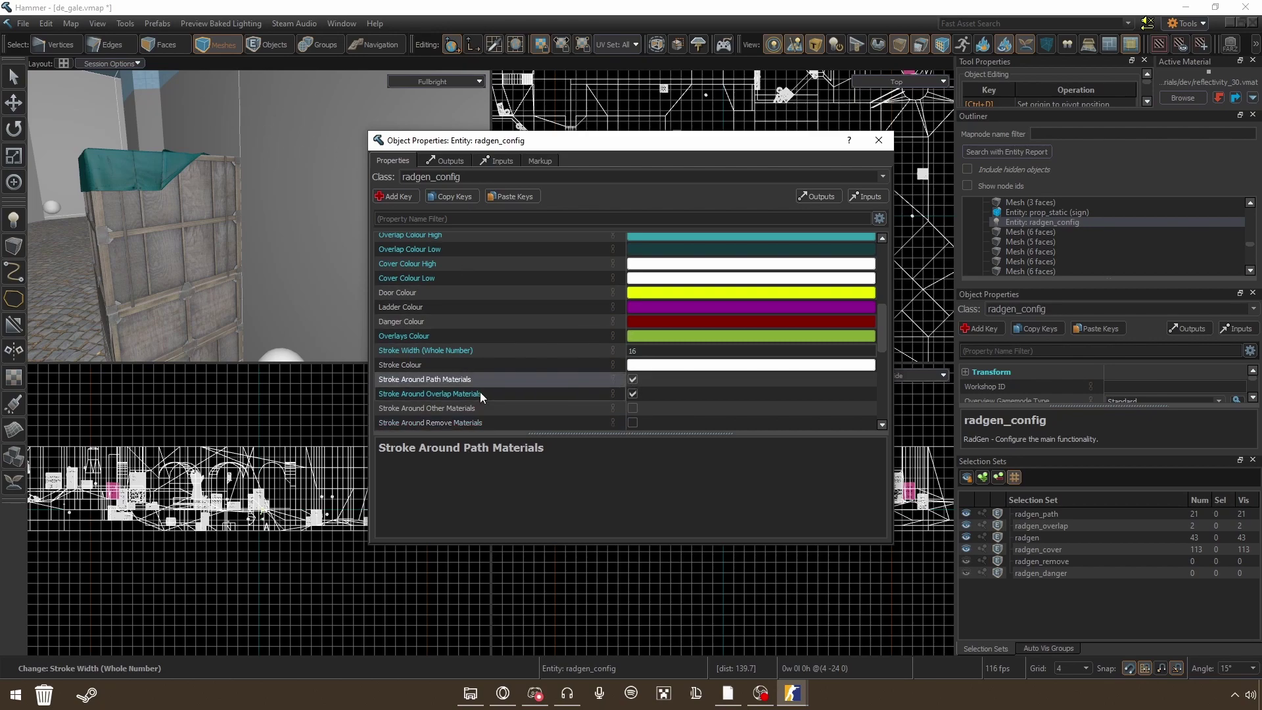
scroll(478, 381, "down", 2)
left_click(463, 334)
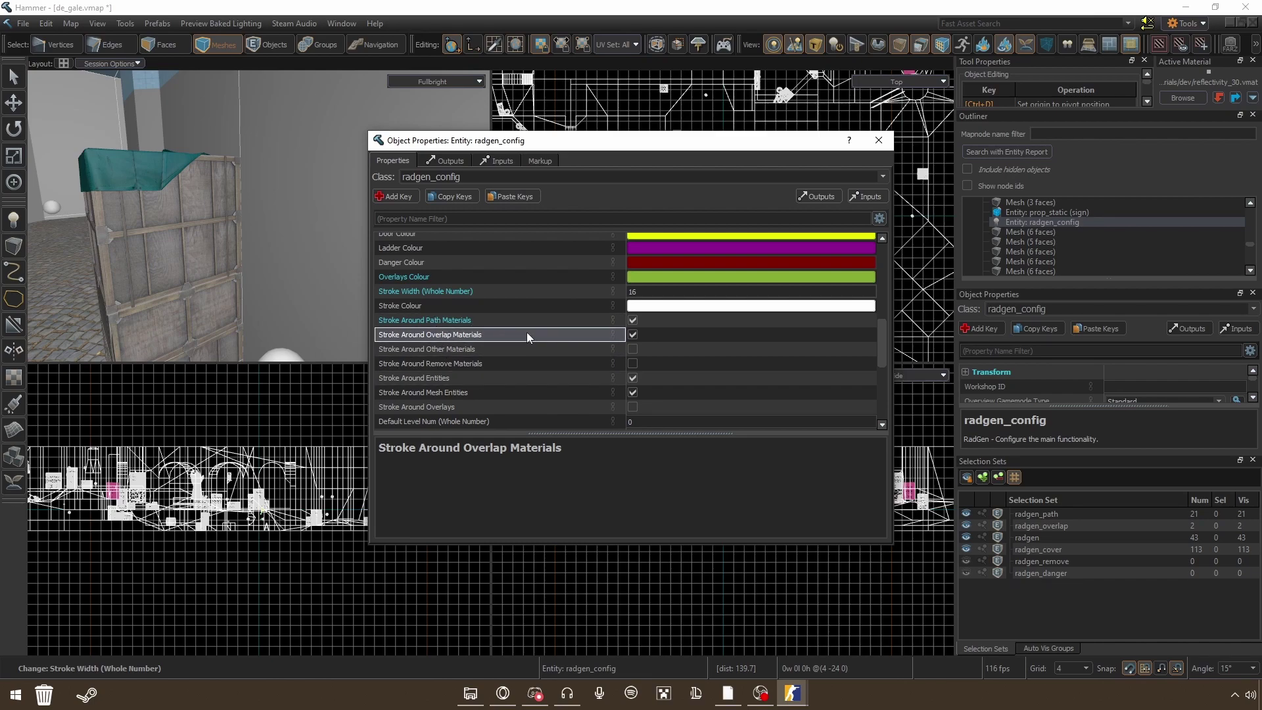
scroll(526, 332, "down", 2)
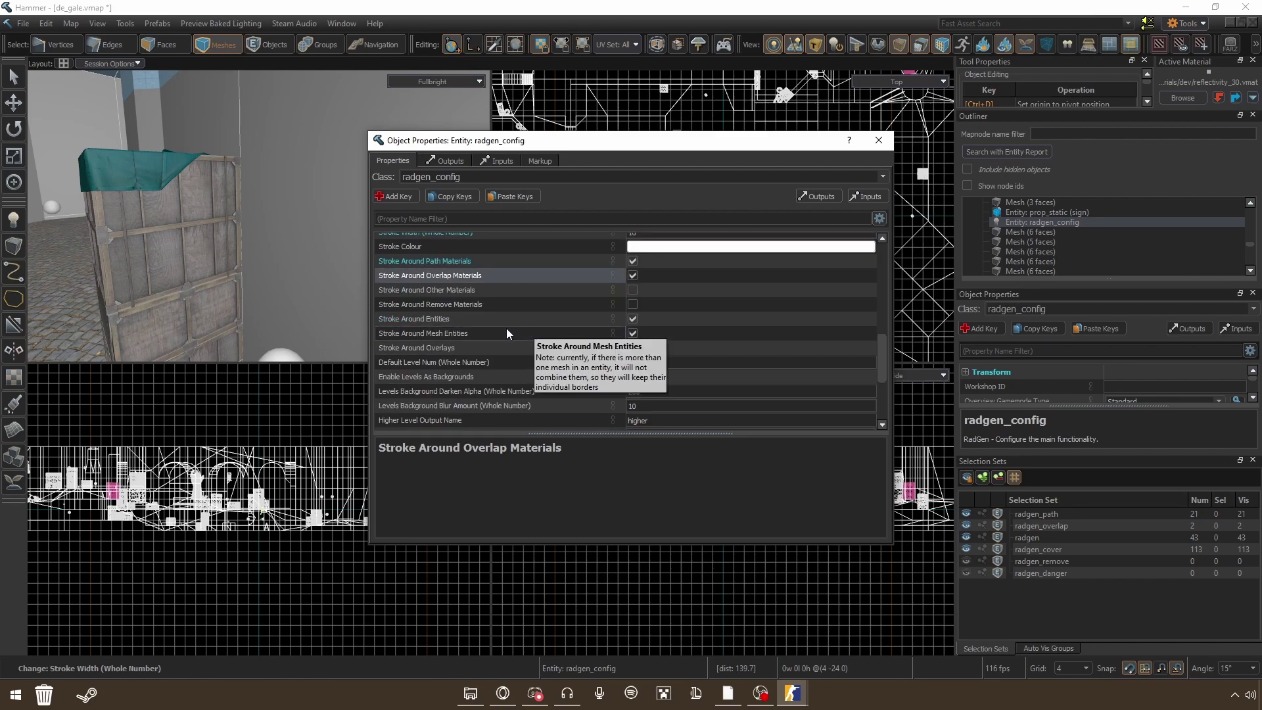
scroll(520, 368, "down", 2)
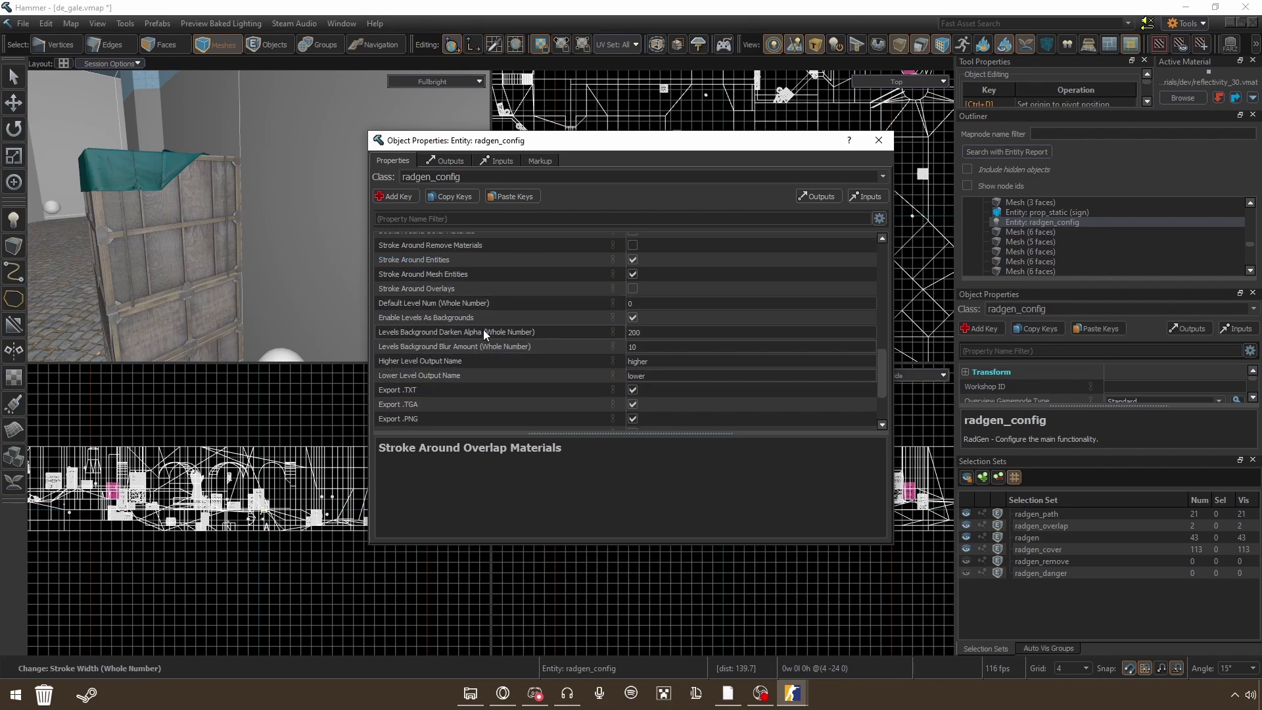
scroll(539, 337, "down", 3)
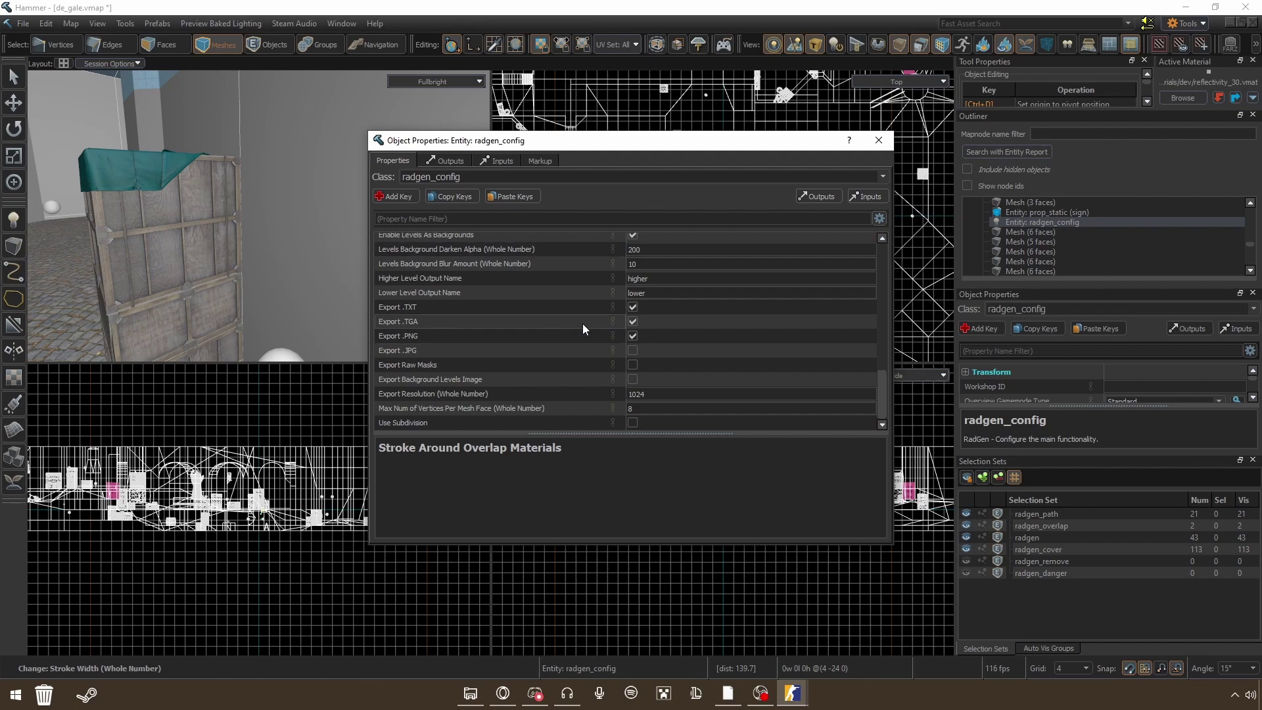
- Try 512 as the Export Resolution, set it back to 1024, and close the entity's object properties
left_click(433, 395)
left_click_drag(652, 395, 627, 395)
left_click(672, 398)
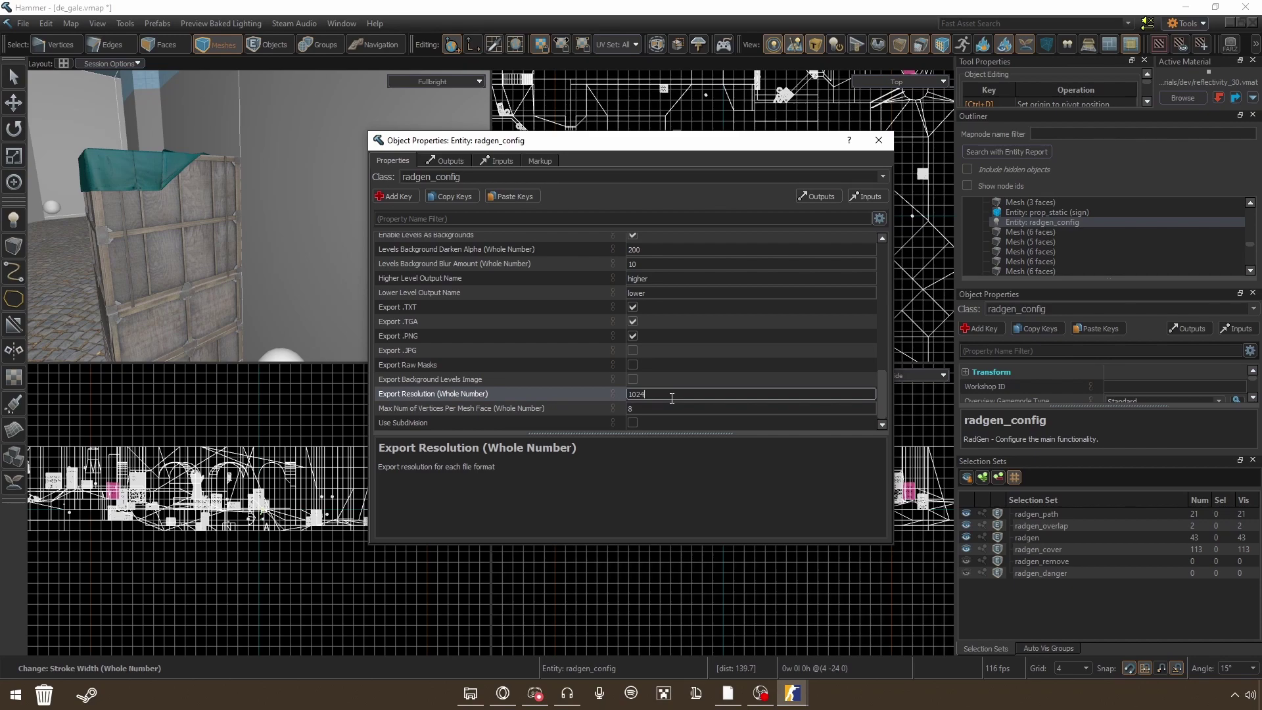
double_click(672, 397)
type("512")
key("BackSpace")
key("BackSpace")
key("BackSpace")
type("1024")
left_click(878, 140)
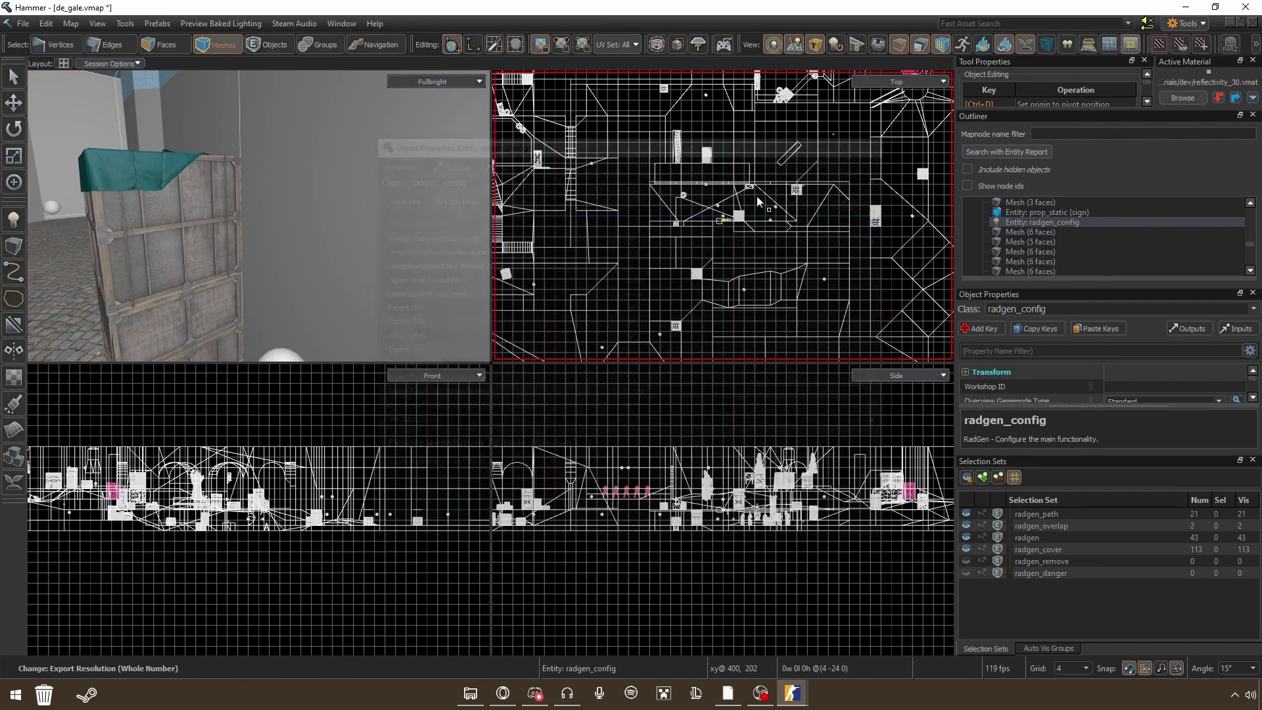
- Inspect the radgen_path floor meshes from above by selecting several of them one after another
key("z")
key("s")
key("z")
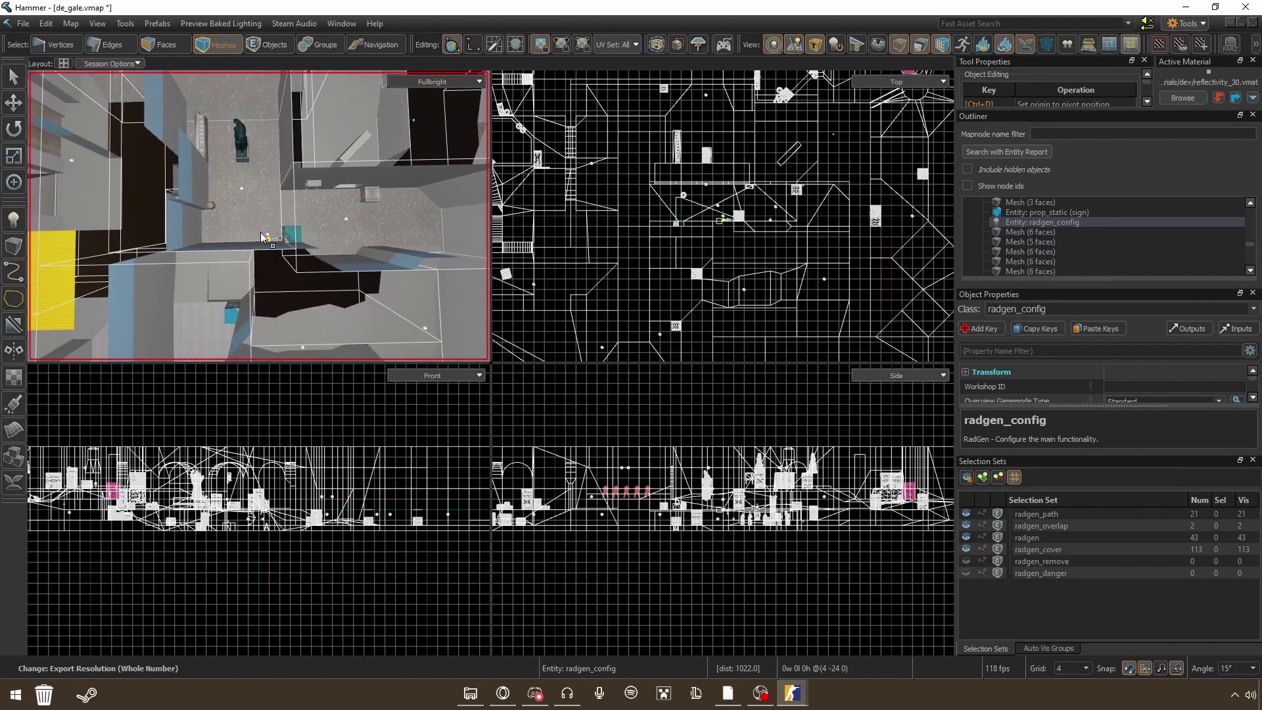
scroll(247, 192, "down", 4)
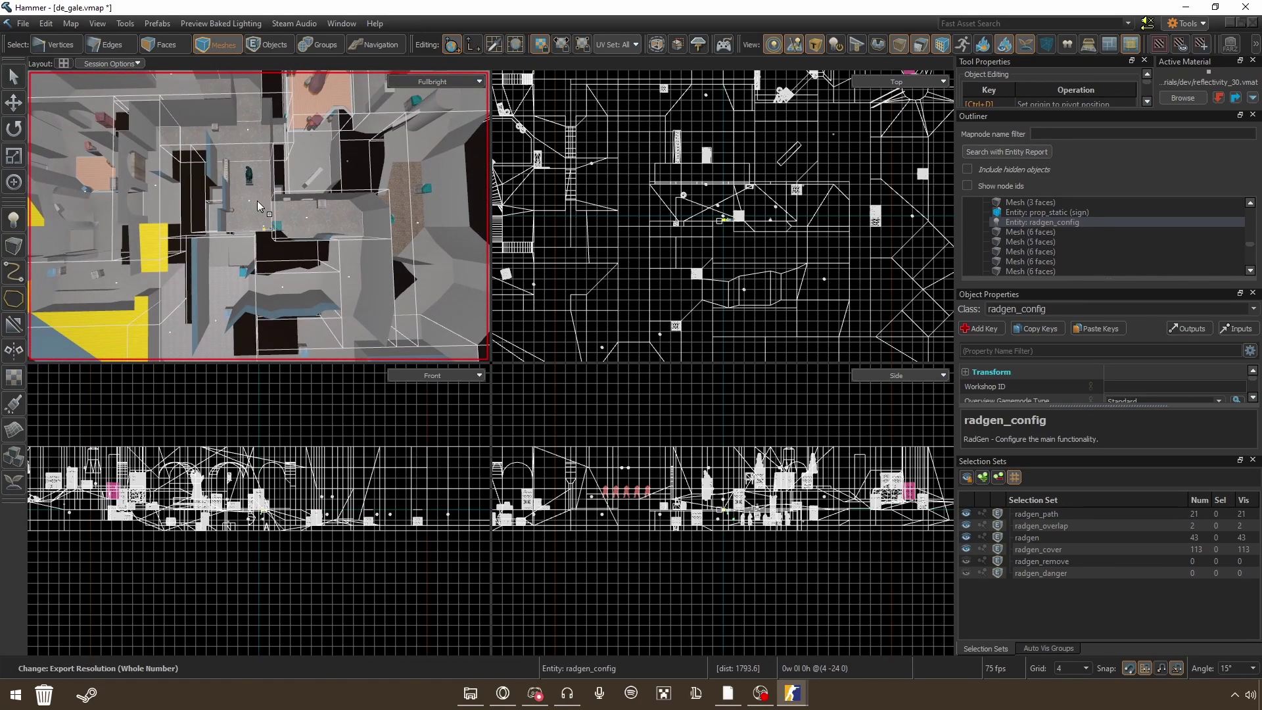
left_click(257, 199)
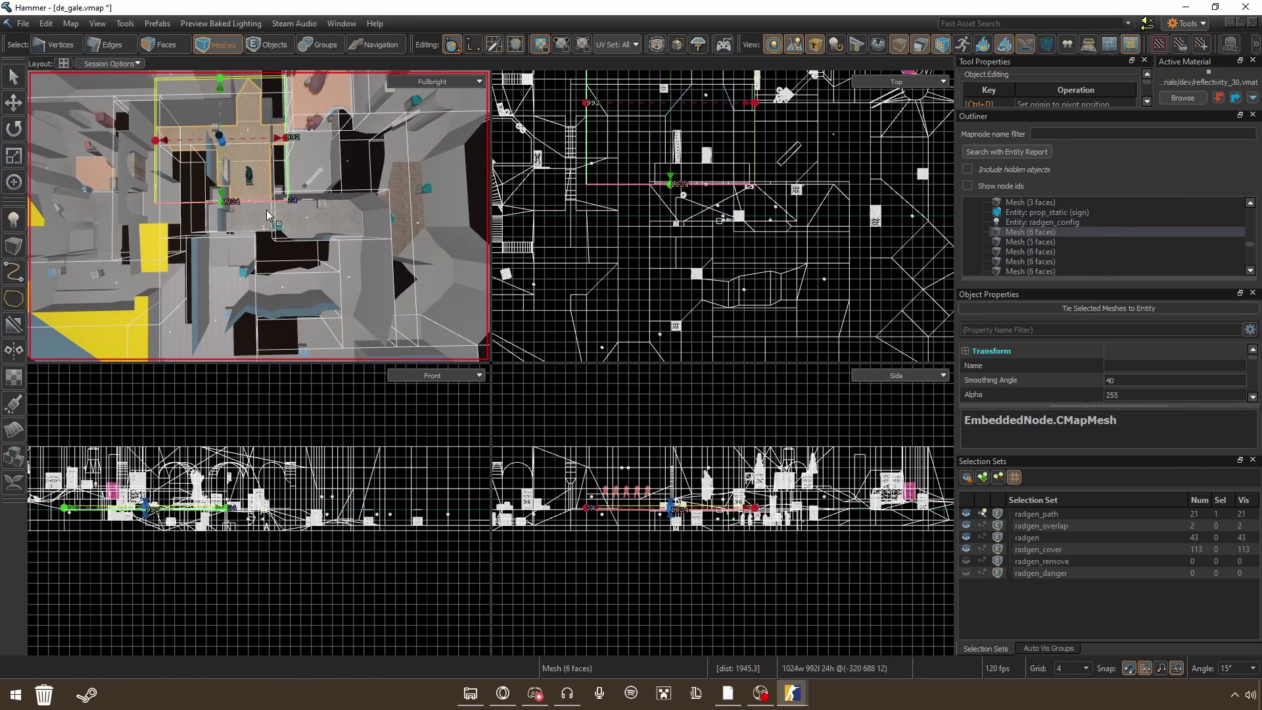
left_click(268, 211)
left_click(348, 222)
key("z")
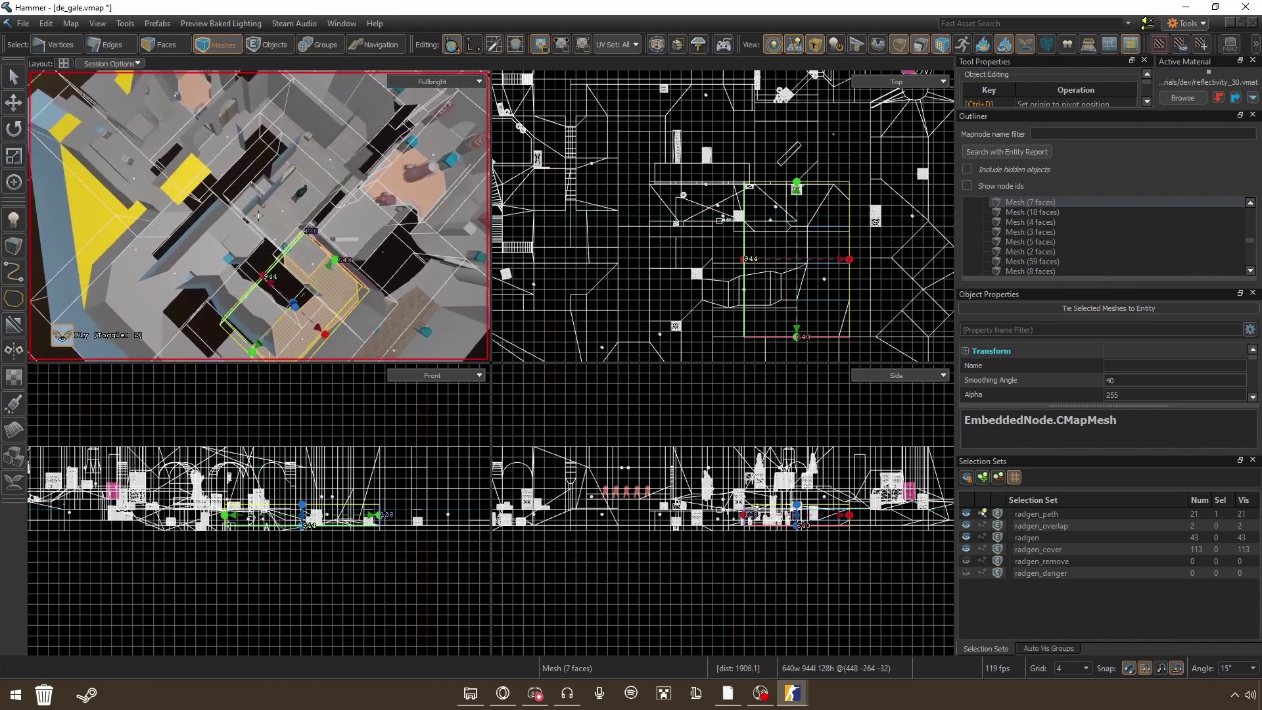
key("w")
key("z")
left_click(246, 253)
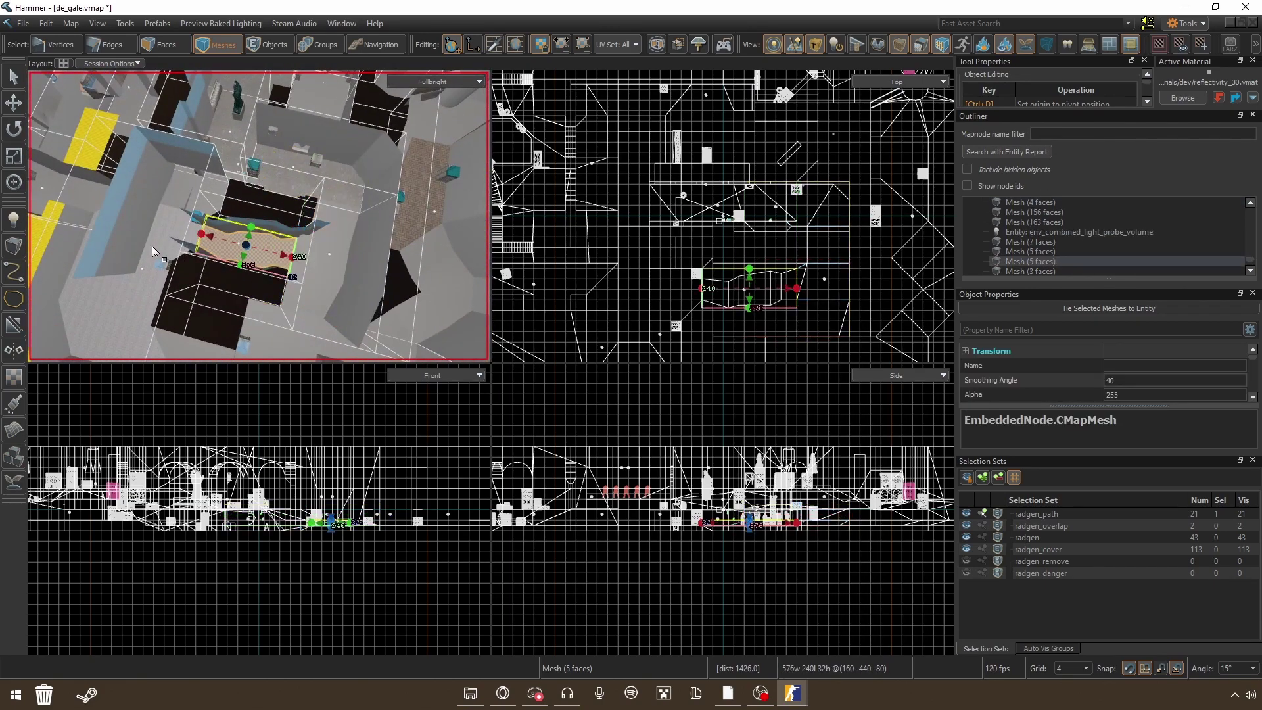
left_click(151, 246)
- Switch to face selection and examine the polygonal paved floor face and its neighbouring faces by selecting them in turn
key("z")
key("z")
key("w")
key("z")
key("z")
key("ctrl+l")
key("3")
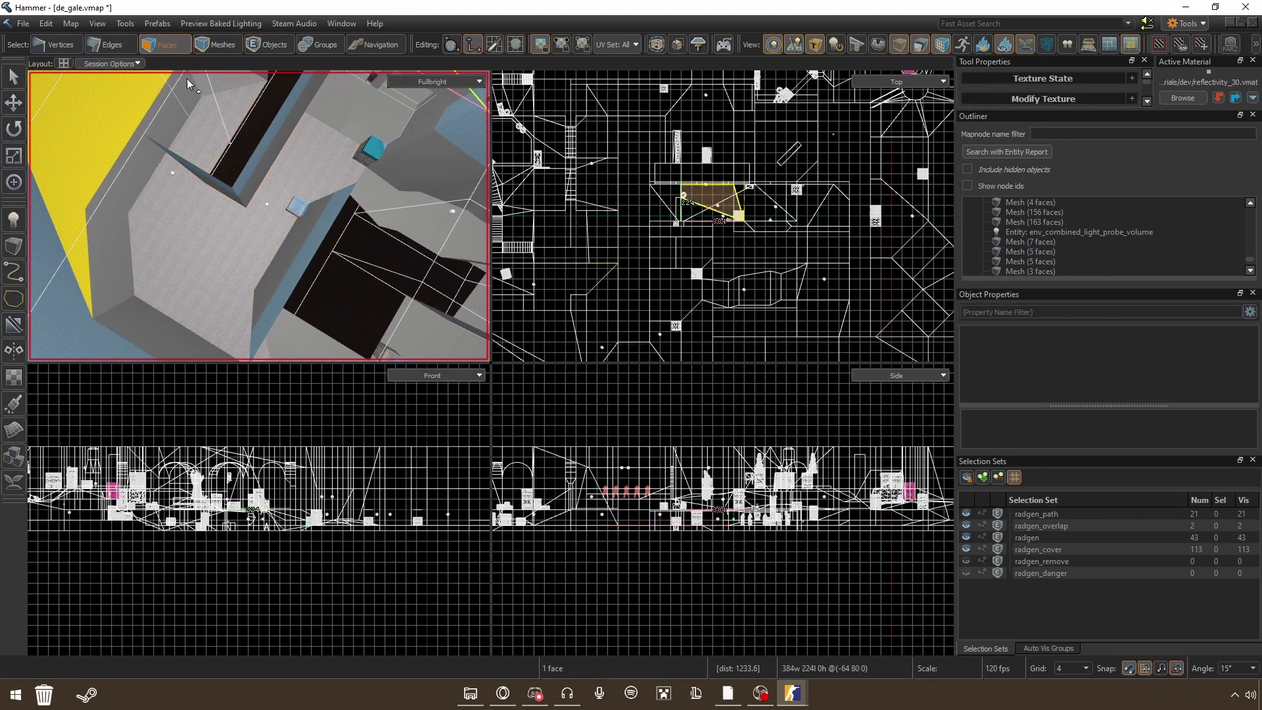
left_click(190, 263)
key("z")
key("w")
key("z")
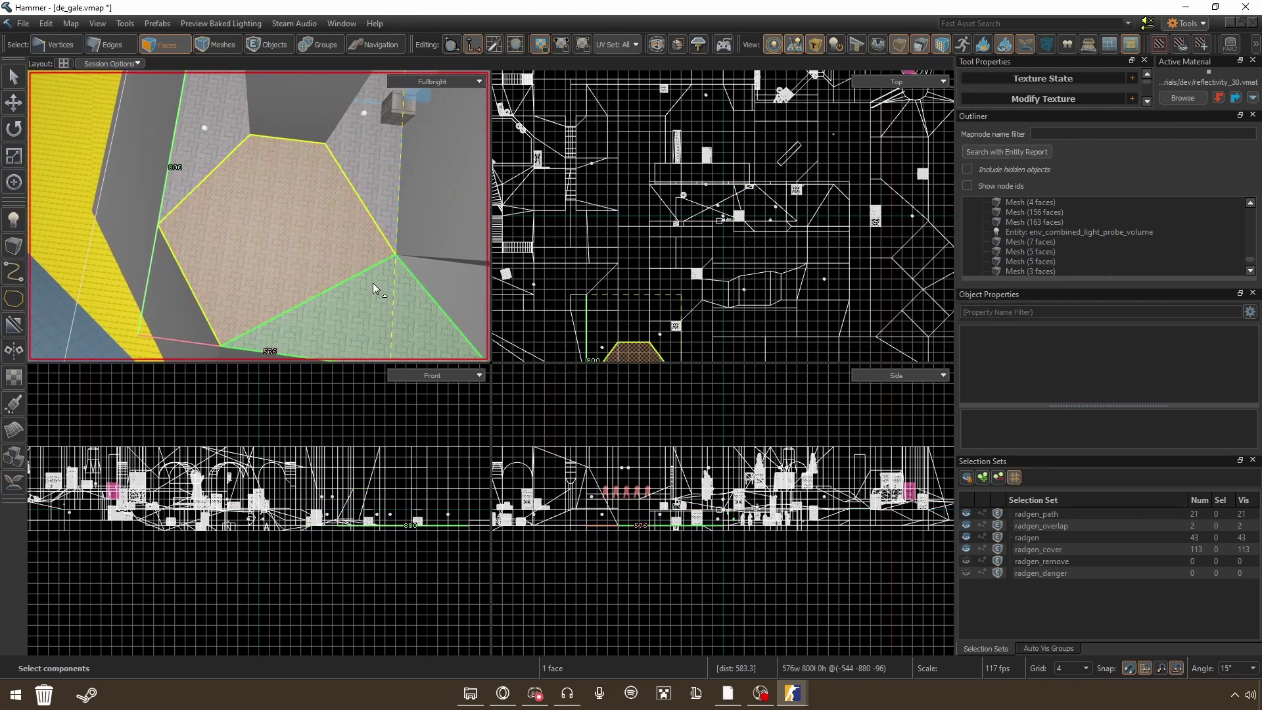
left_click(372, 282)
left_click(381, 200)
key("z")
key("z")
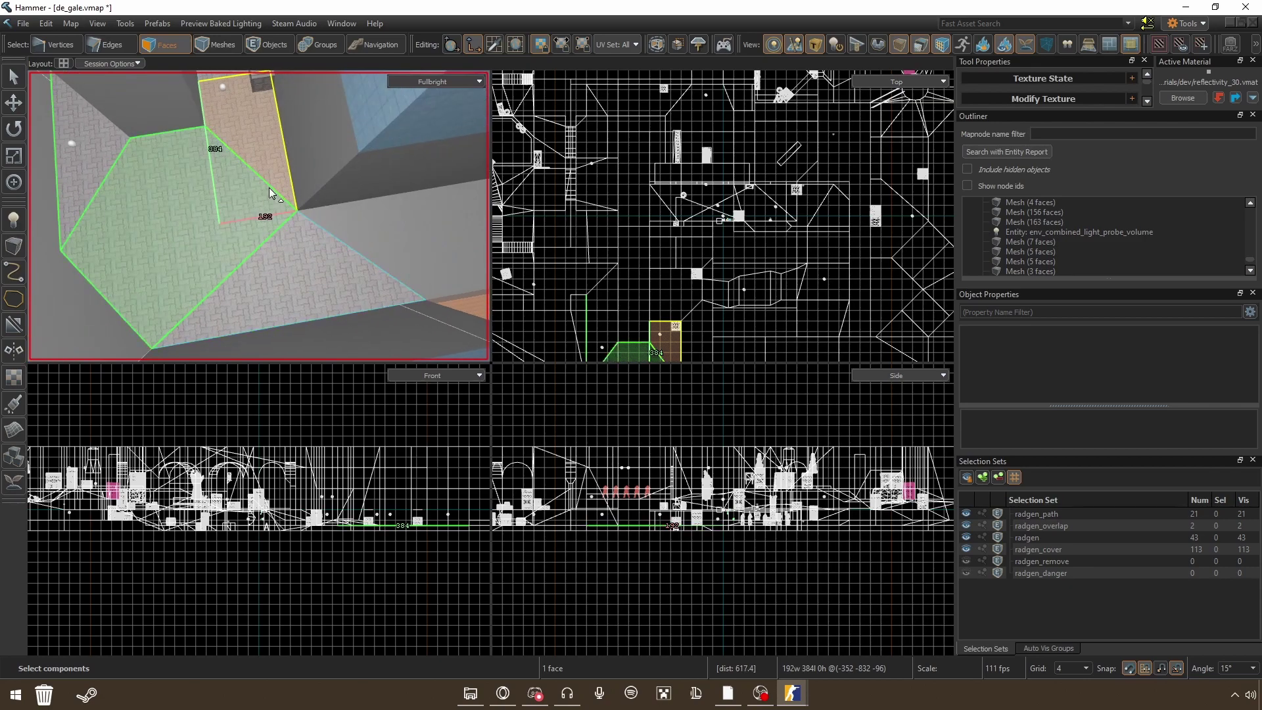
- Try cutting a small triangle into the edge of the polygonal paved floor face, and undo the cut
scroll(270, 187, "up", 5)
key("c")
left_click(298, 142)
left_click(210, 184)
left_click(231, 84)
key("Return")
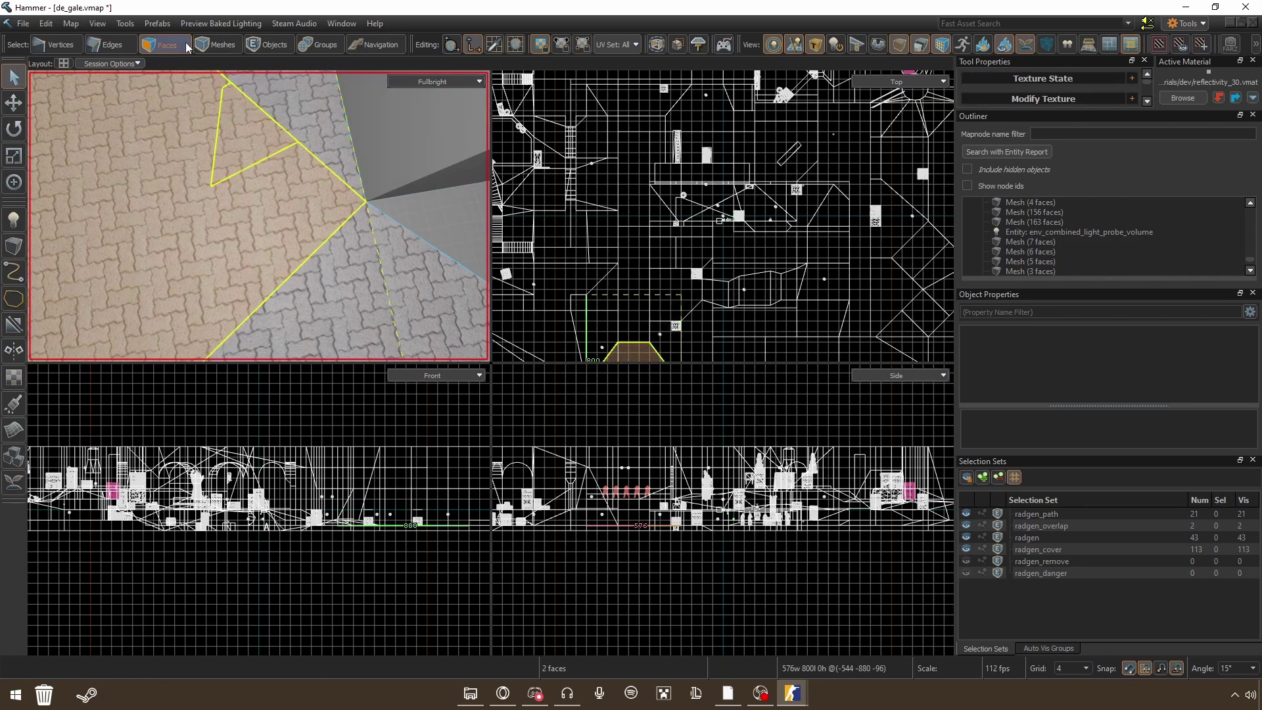
right_click_drag(179, 131, 194, 167)
scroll(195, 166, "down", 4)
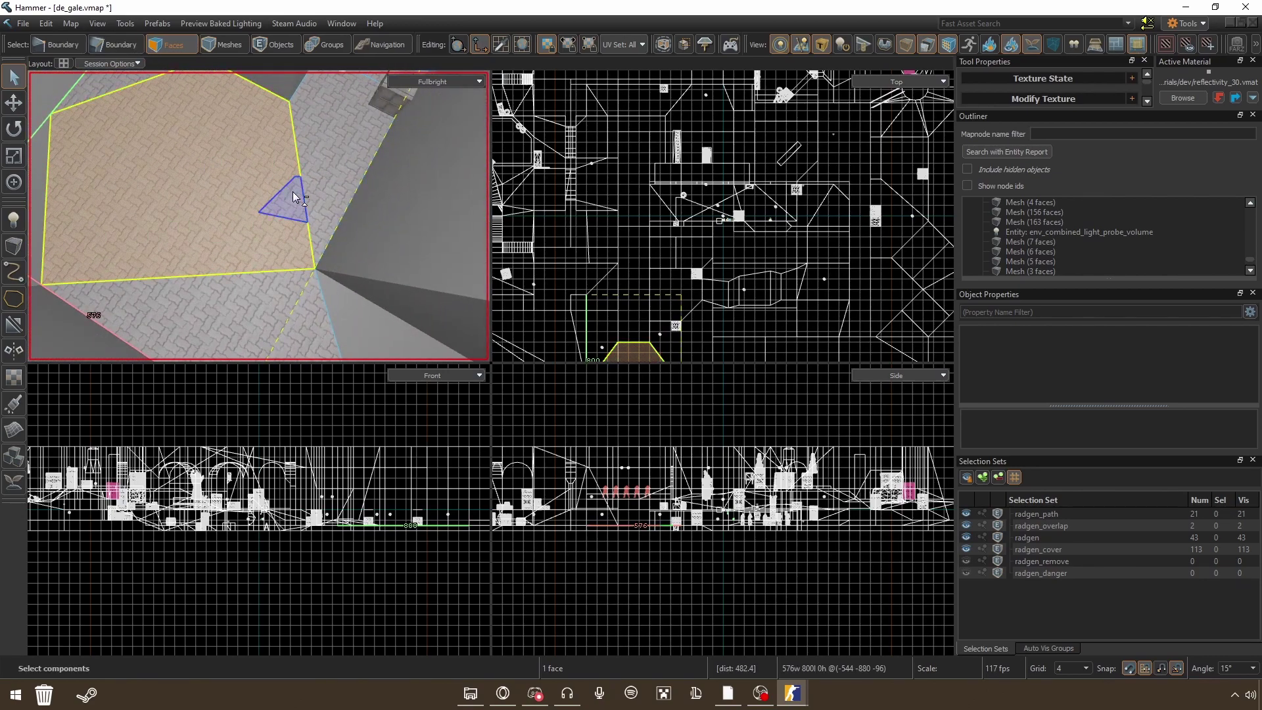
key("ctrl+z")
- View the overall map layout from high above
right_click_drag(282, 215, 309, 231)
key("s")
key("z")
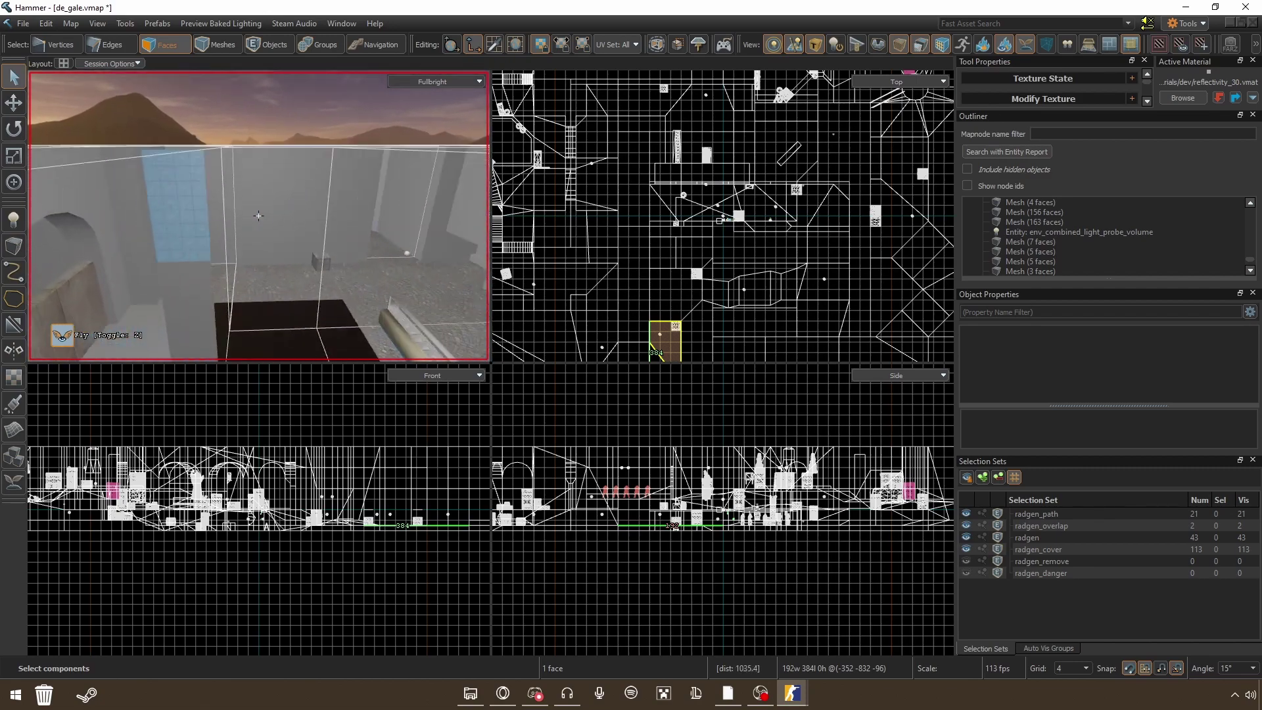
key("s")
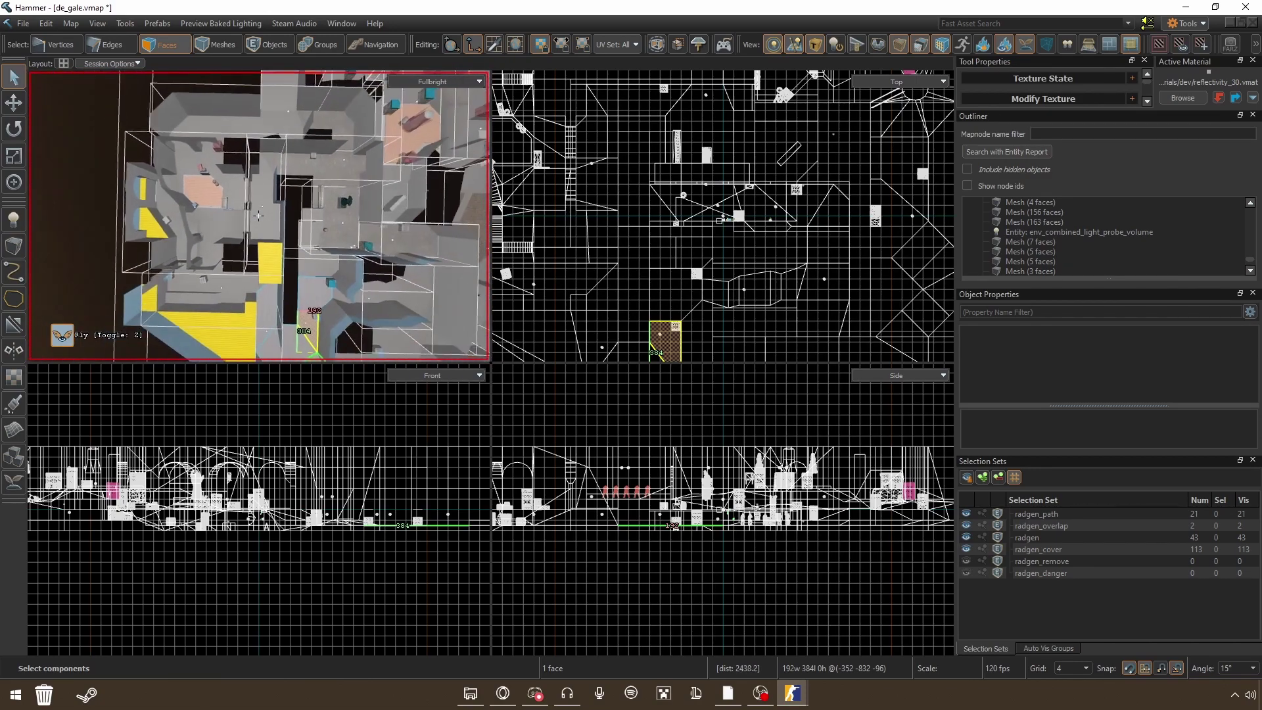
key("z")
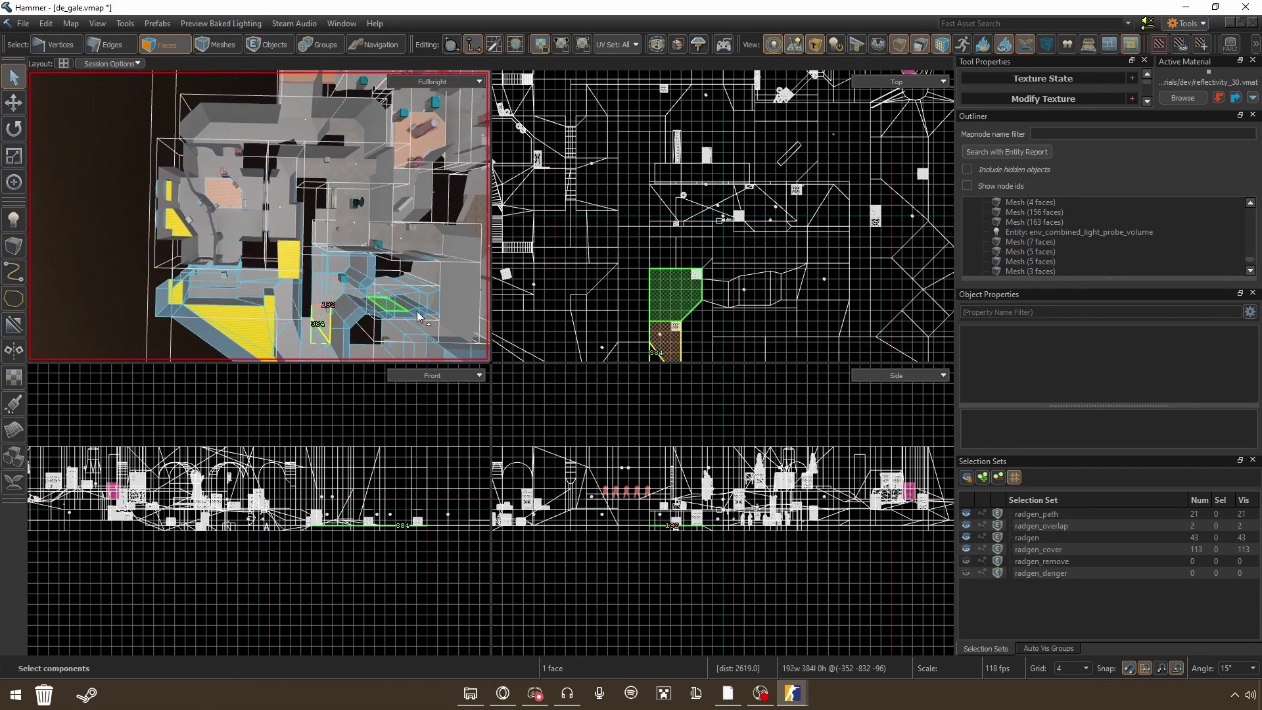
- Open a Command Prompt and begin the directory change command "cd /d"
key("super")
type("cmp")
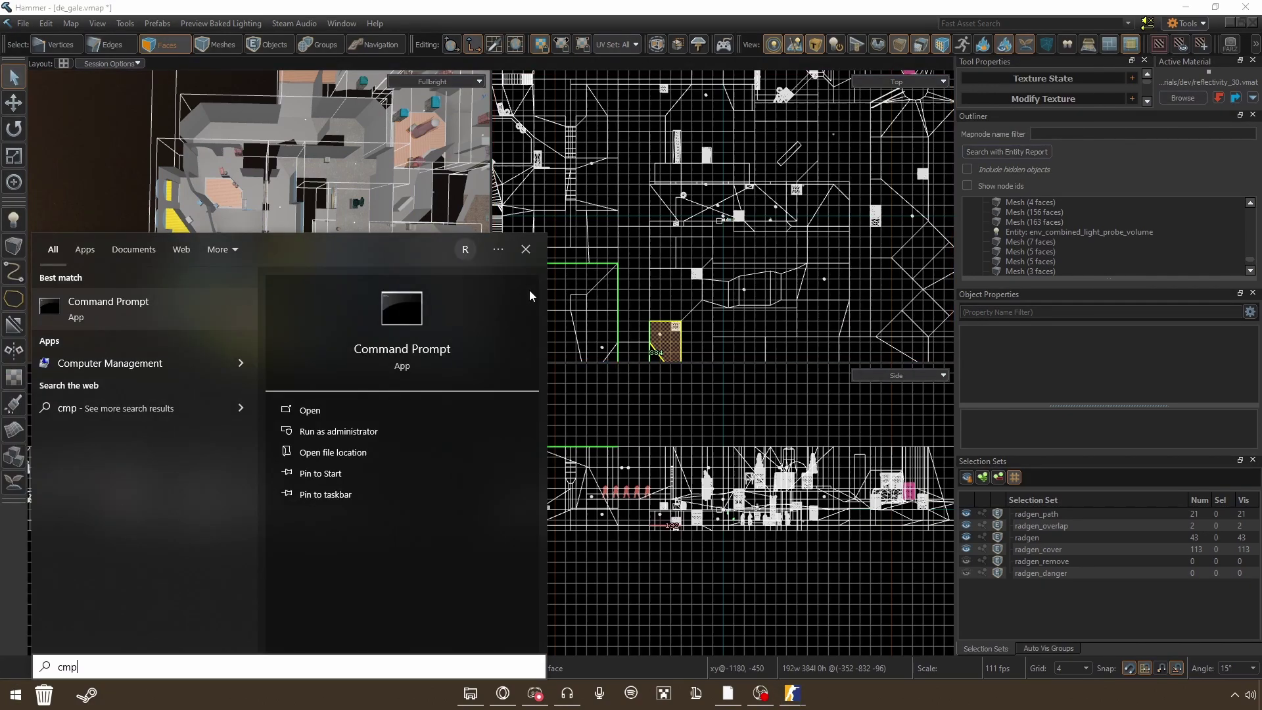
key("BackSpace")
type("d")
key("Return")
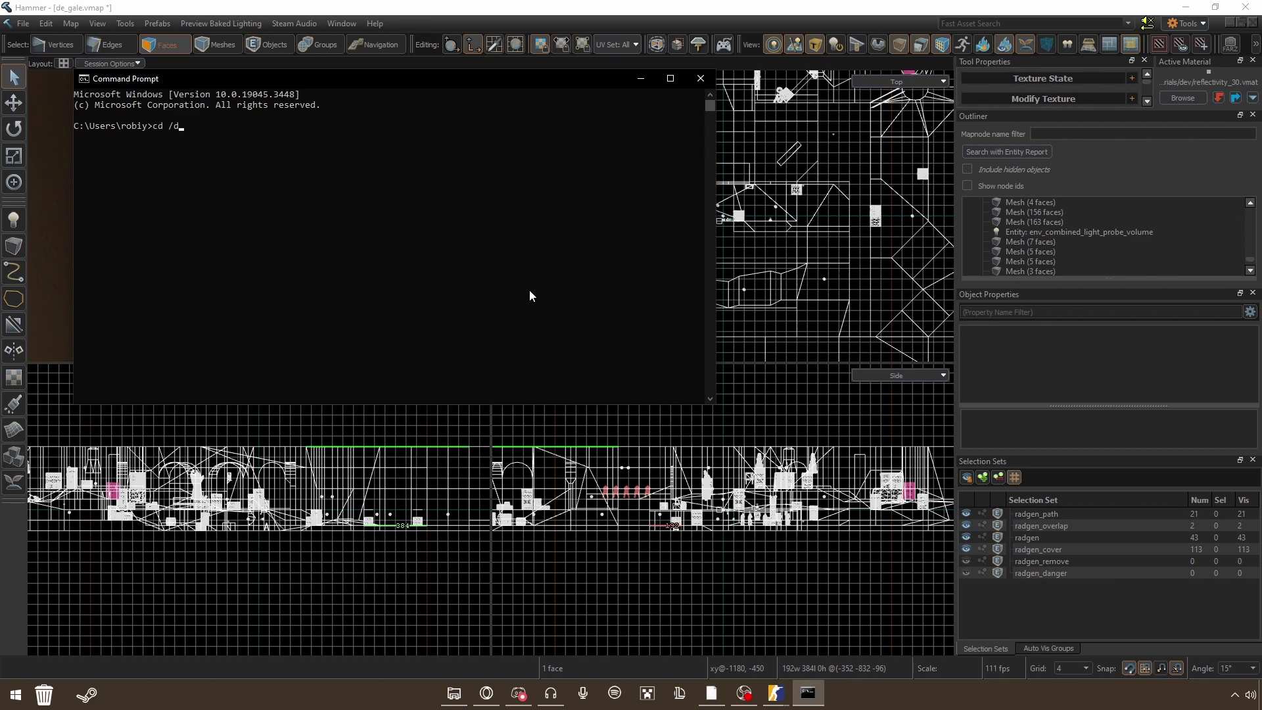
- In File Explorer, open the inner RadGen folder under Counter-Strike Global Offensive\game\bin\RadGen and copy its full path
left_click(454, 693)
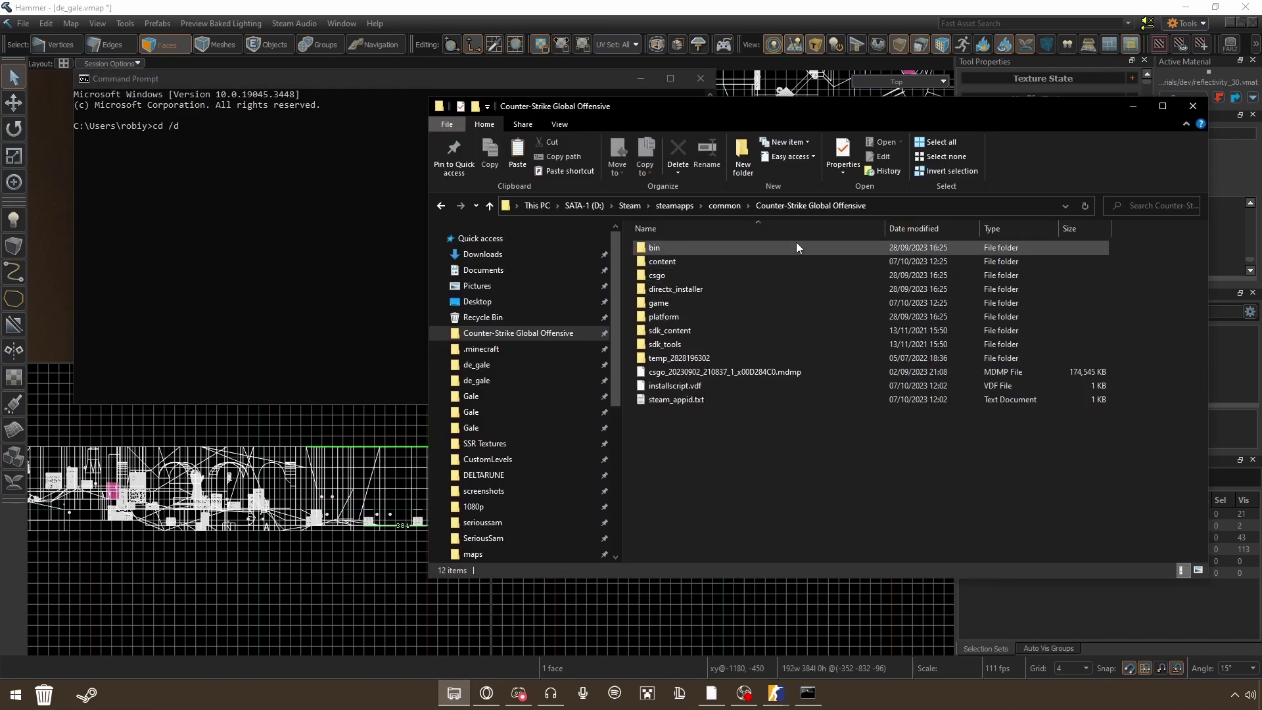
double_click(646, 305)
double_click(653, 267)
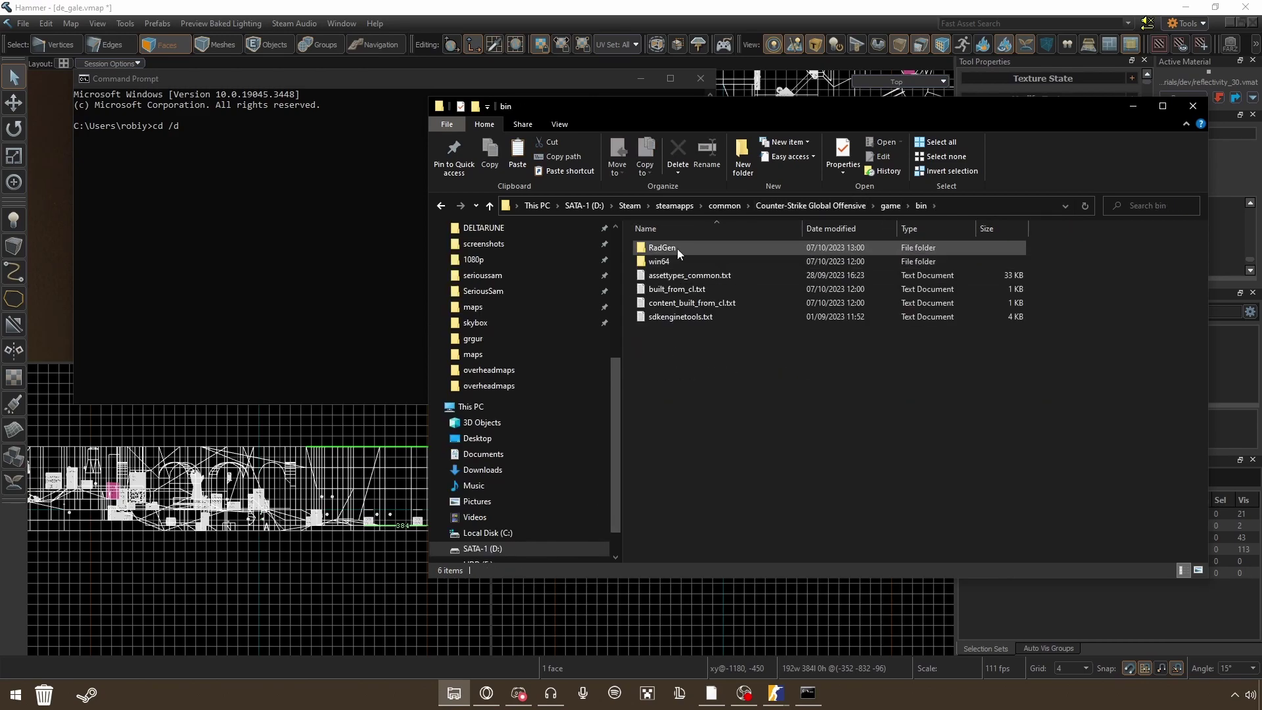
double_click(674, 250)
double_click(657, 265)
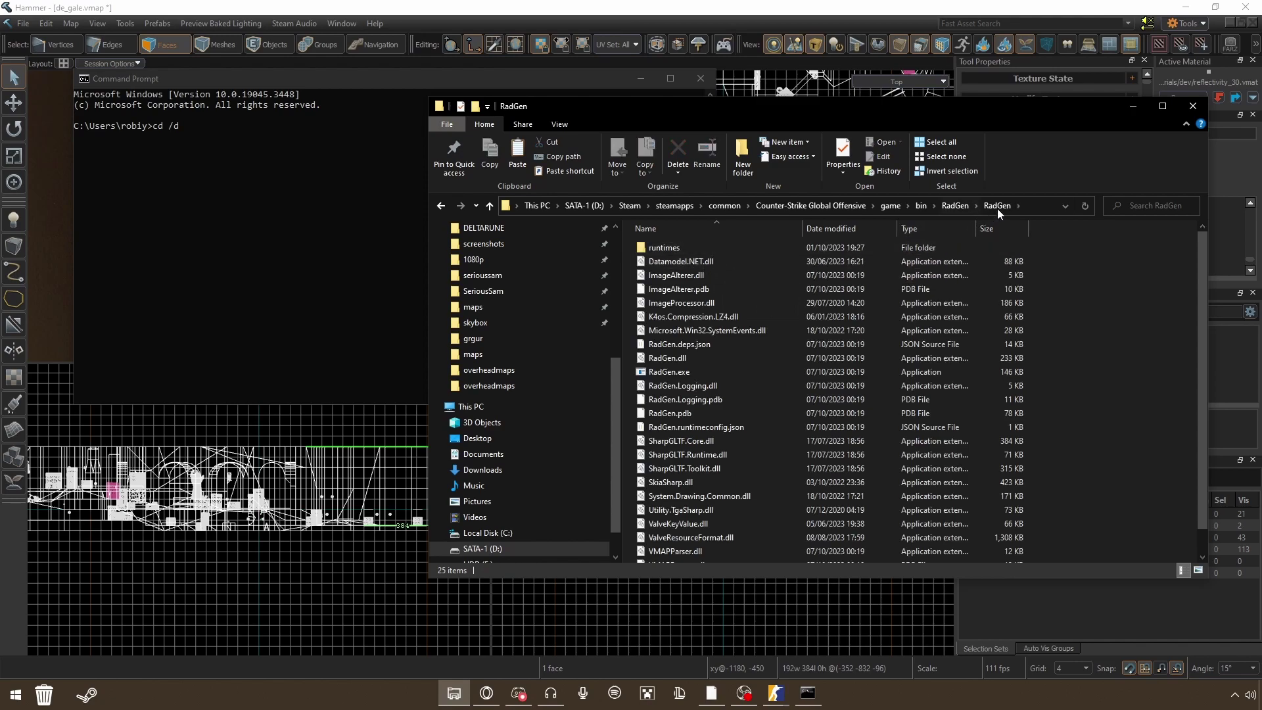
left_click(1029, 203)
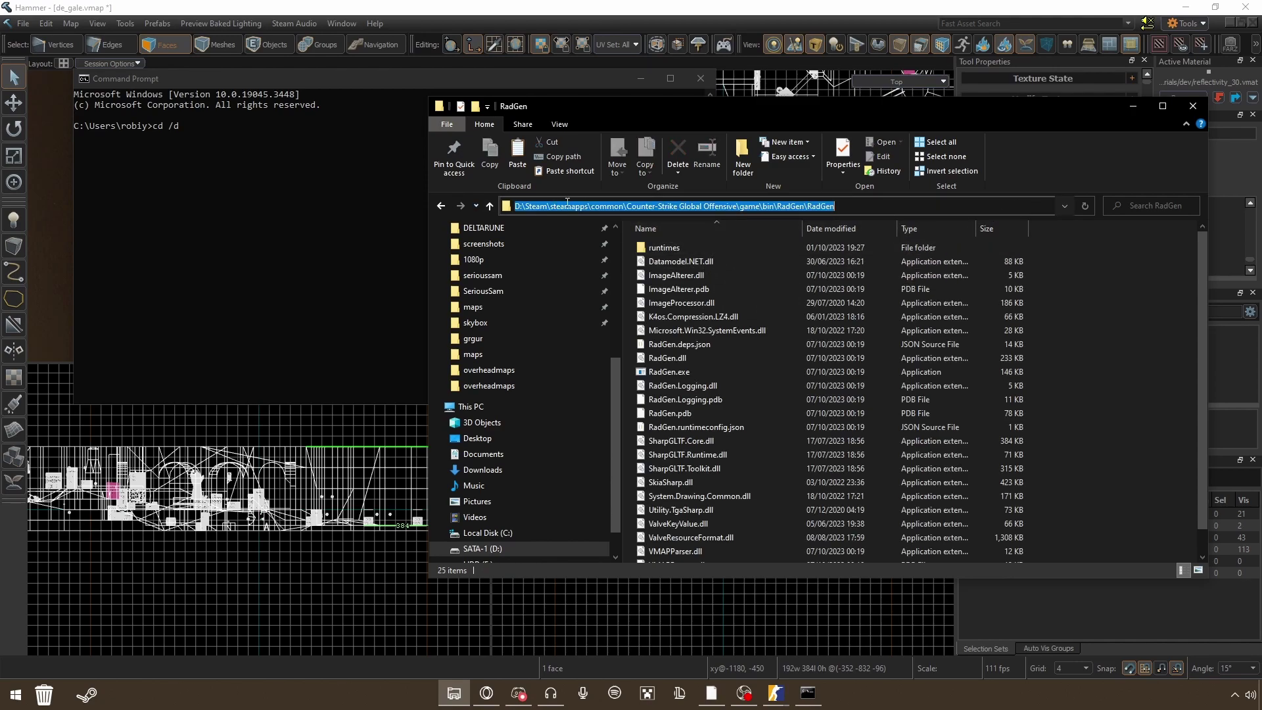
key("ctrl+c")
left_click(244, 68)
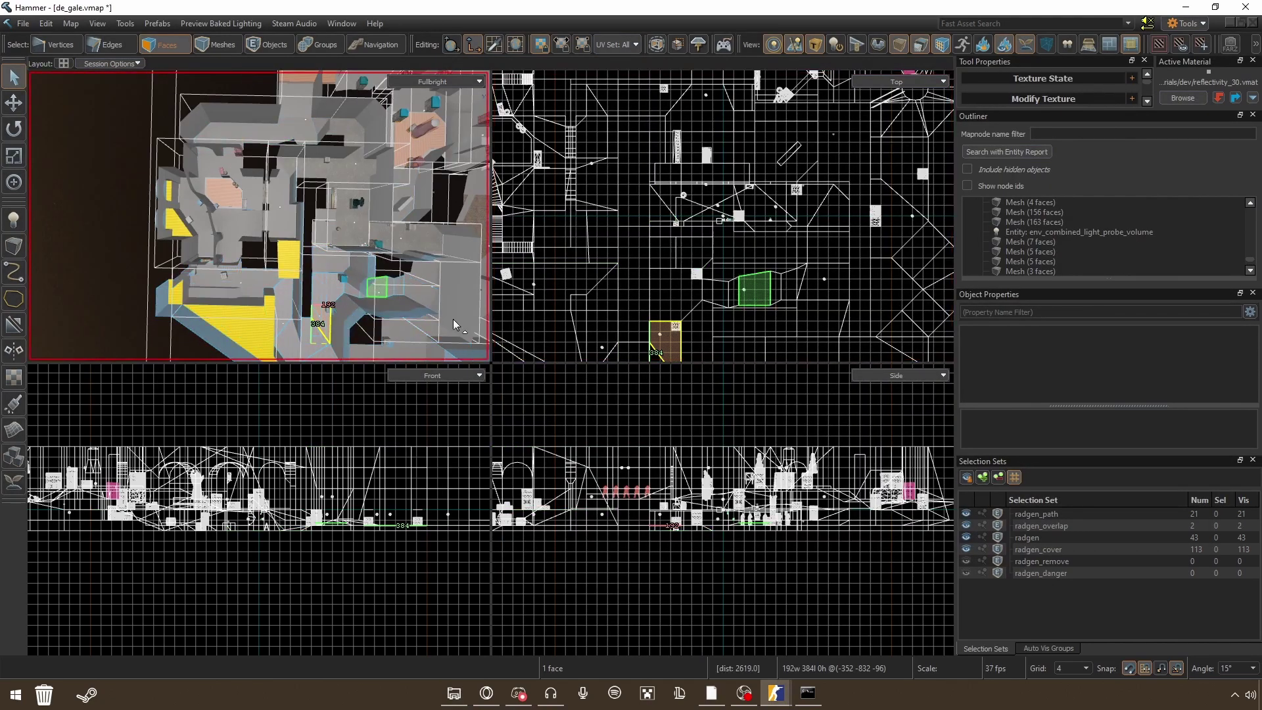
- Change the Command Prompt directory to D:\Steam\steamapps\common\Counter-Strike Global Offensive\game\bin\RadGen\RadGen using "cd /d" with the copied path
left_click(808, 696)
type("cd /d")
key("ctrl+v")
key("Return")
left_click_drag(503, 148, 77, 149)
left_click(503, 149)
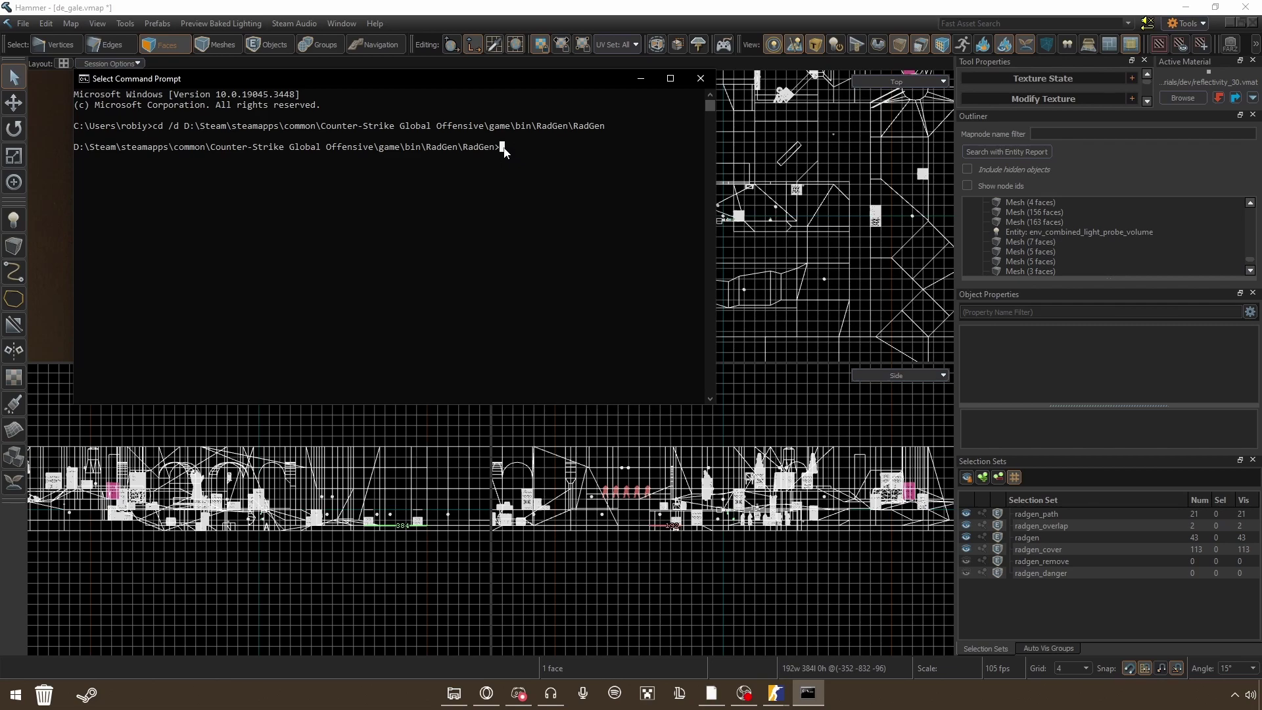
left_click(454, 693)
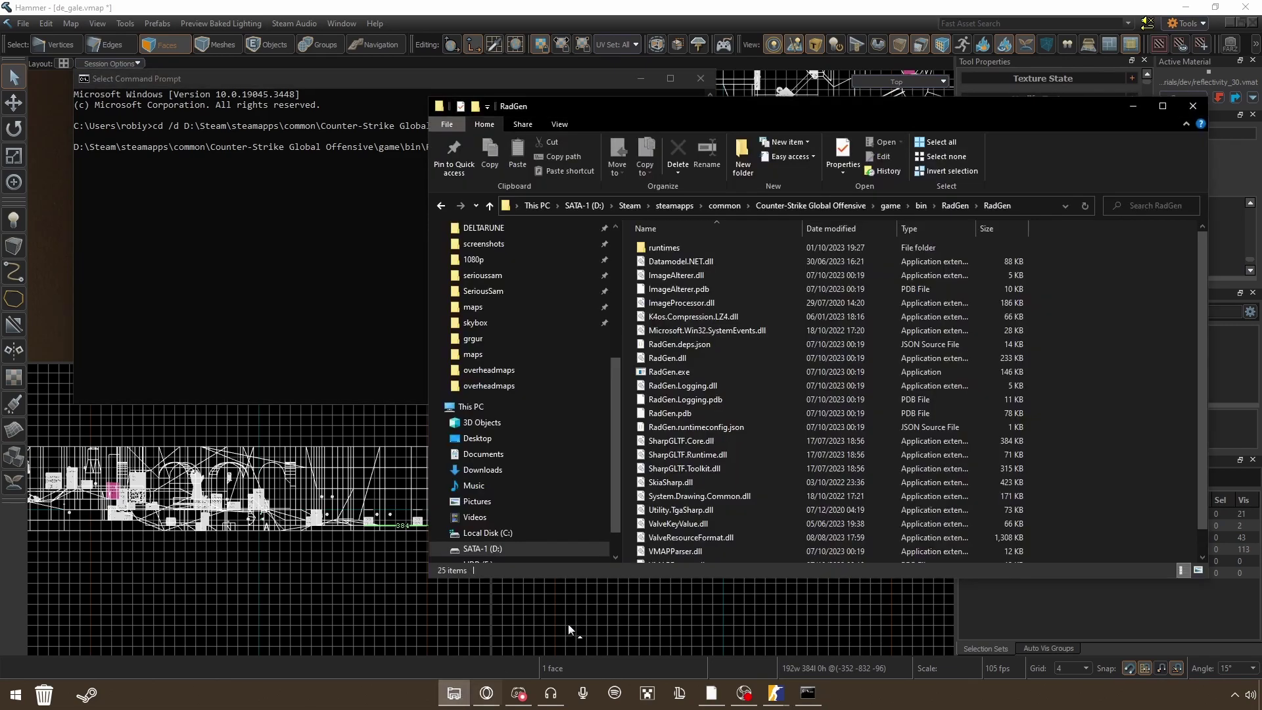
scroll(533, 475, "up", 5)
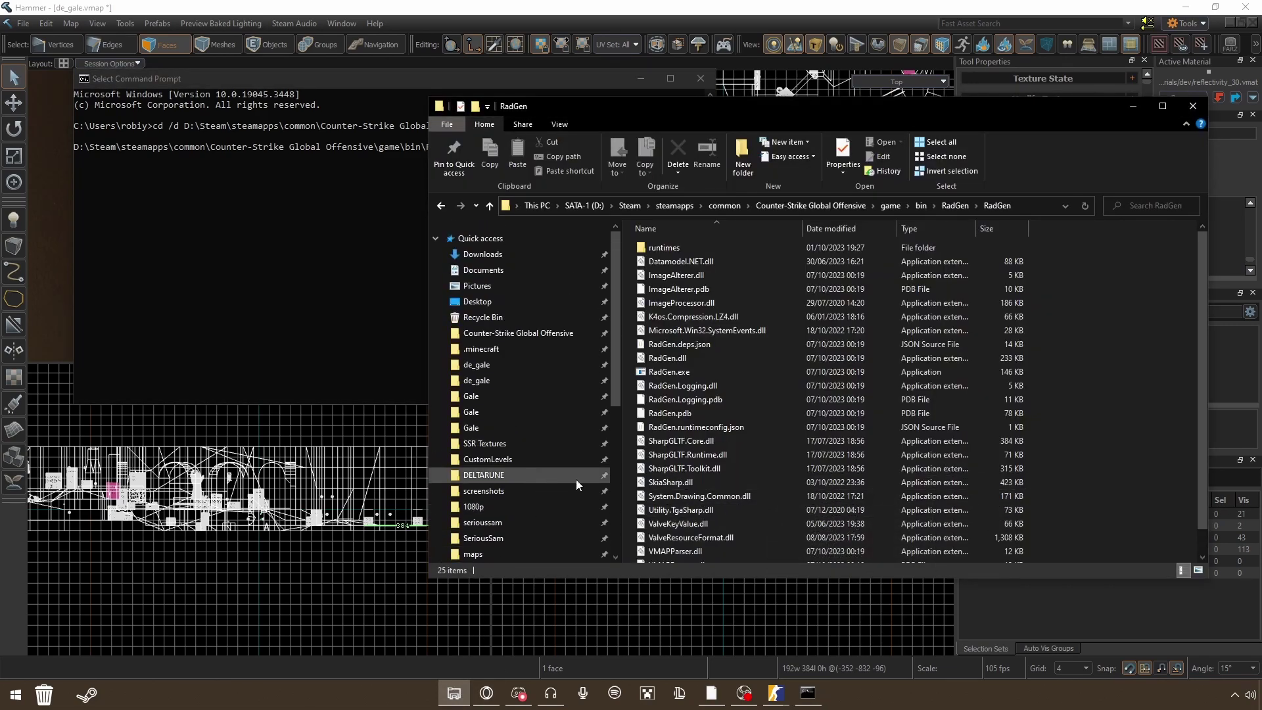
- In Hammer, save the de_gale map and export a text copy over de_gale.vmap.txt in the addon's maps folder
left_click(101, 17)
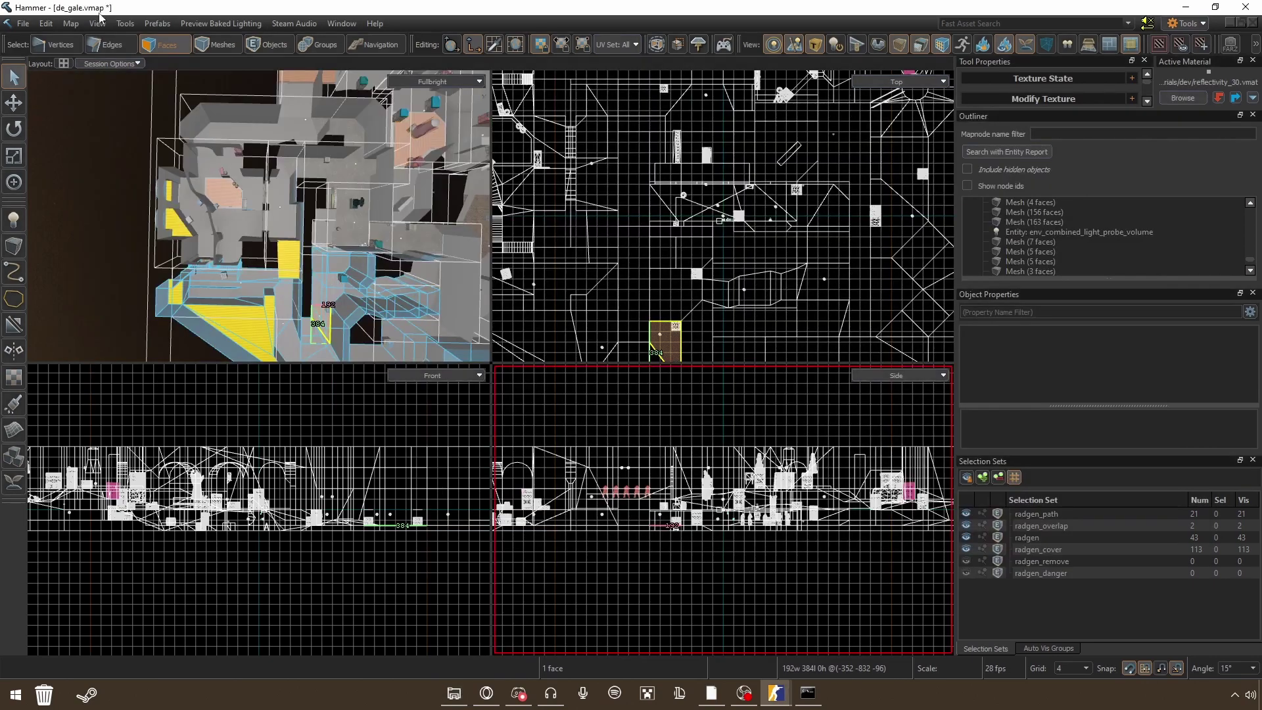
left_click(23, 23)
left_click(46, 114)
left_click(26, 25)
left_click(59, 141)
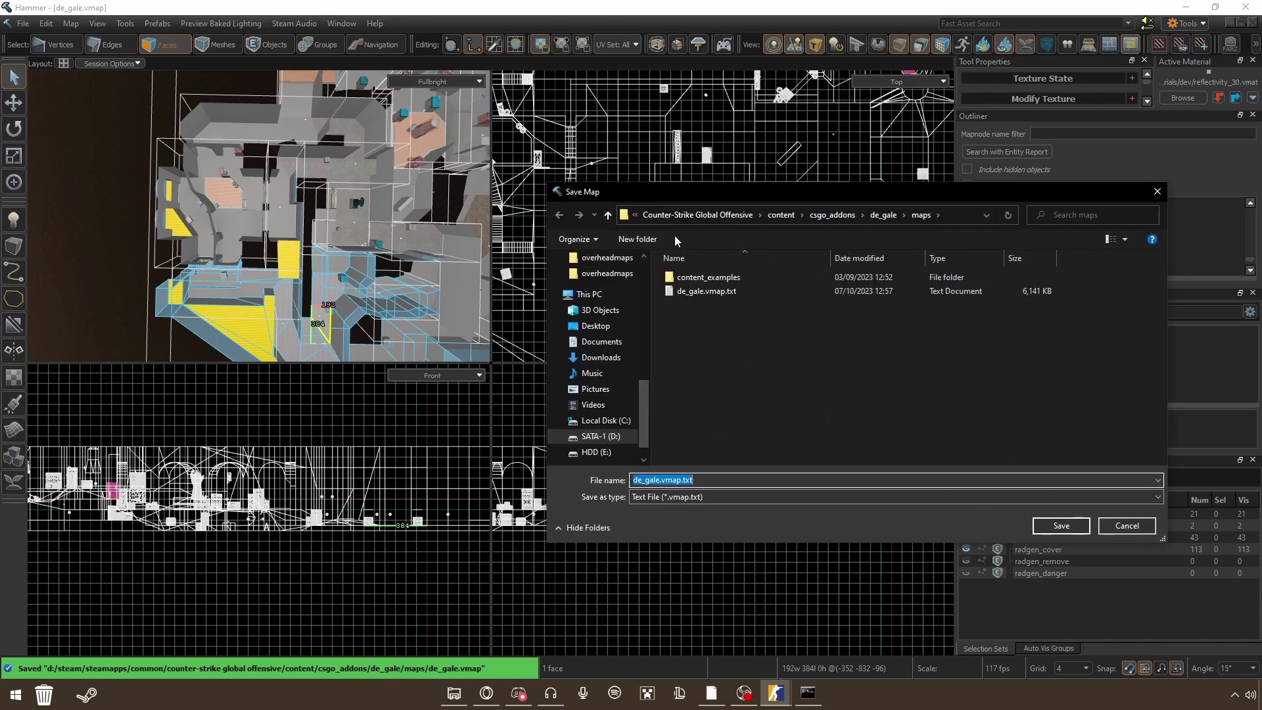
left_click(952, 215)
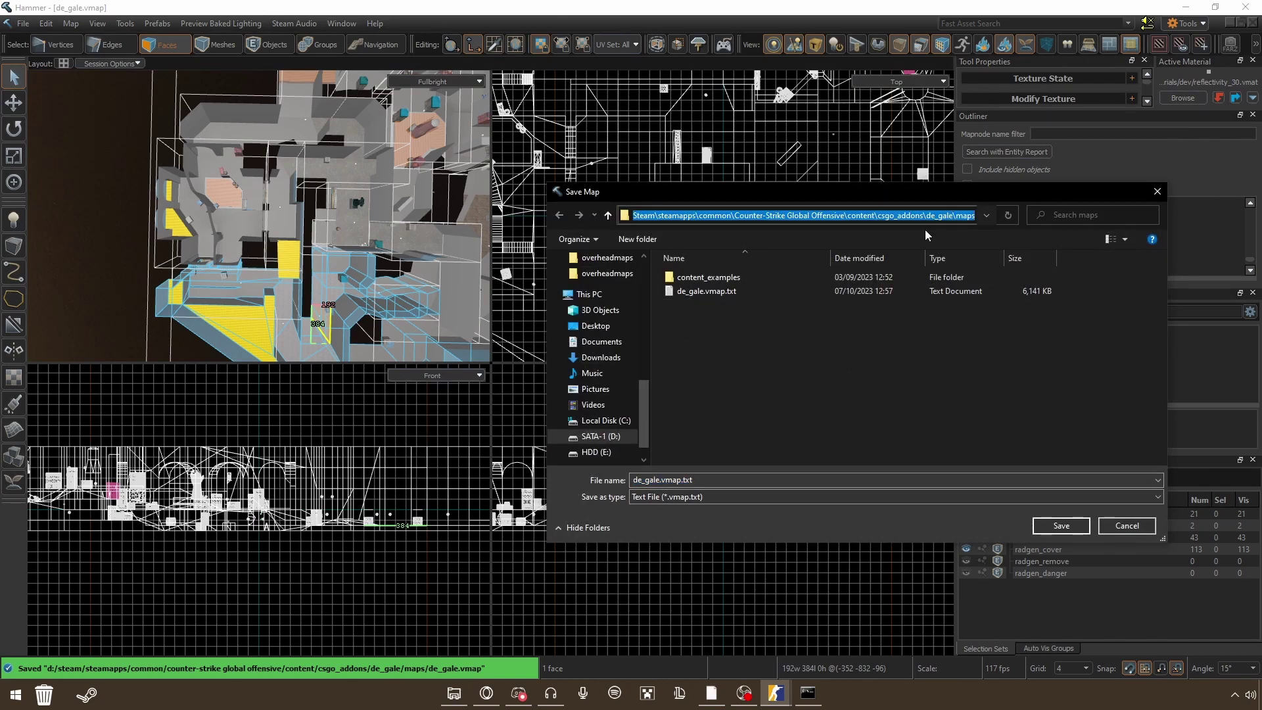
double_click(720, 291)
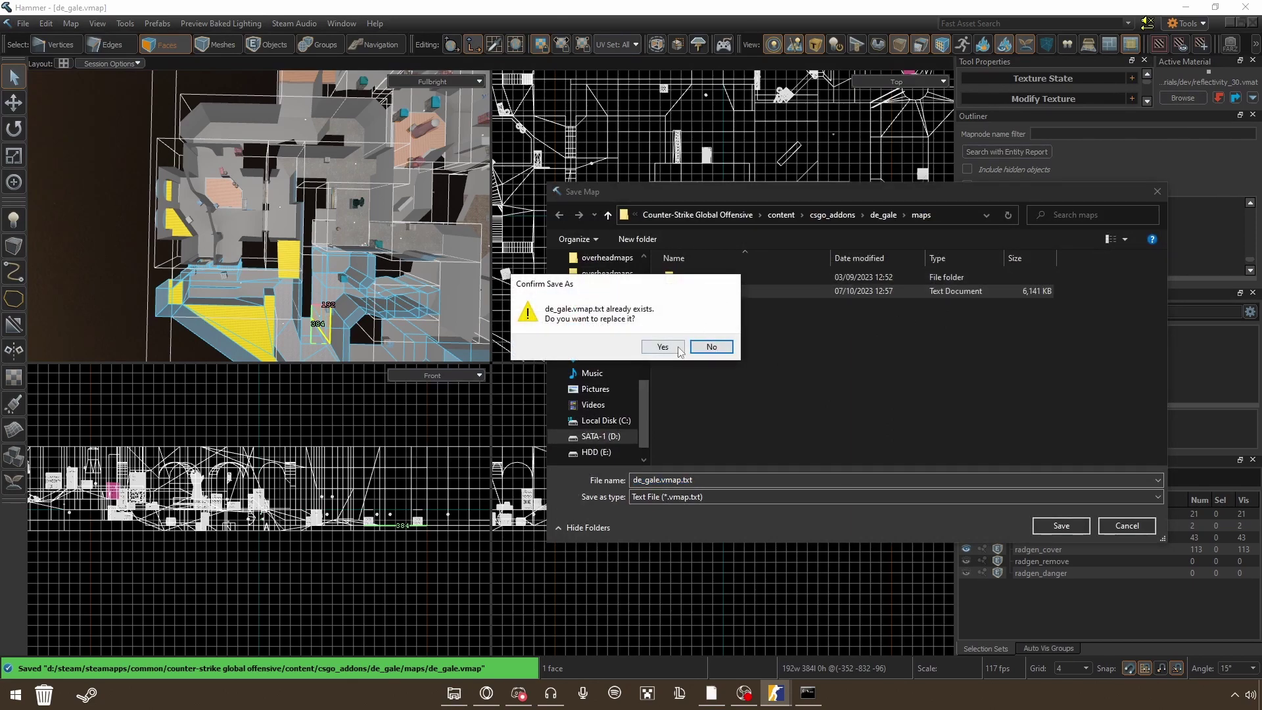
left_click(663, 348)
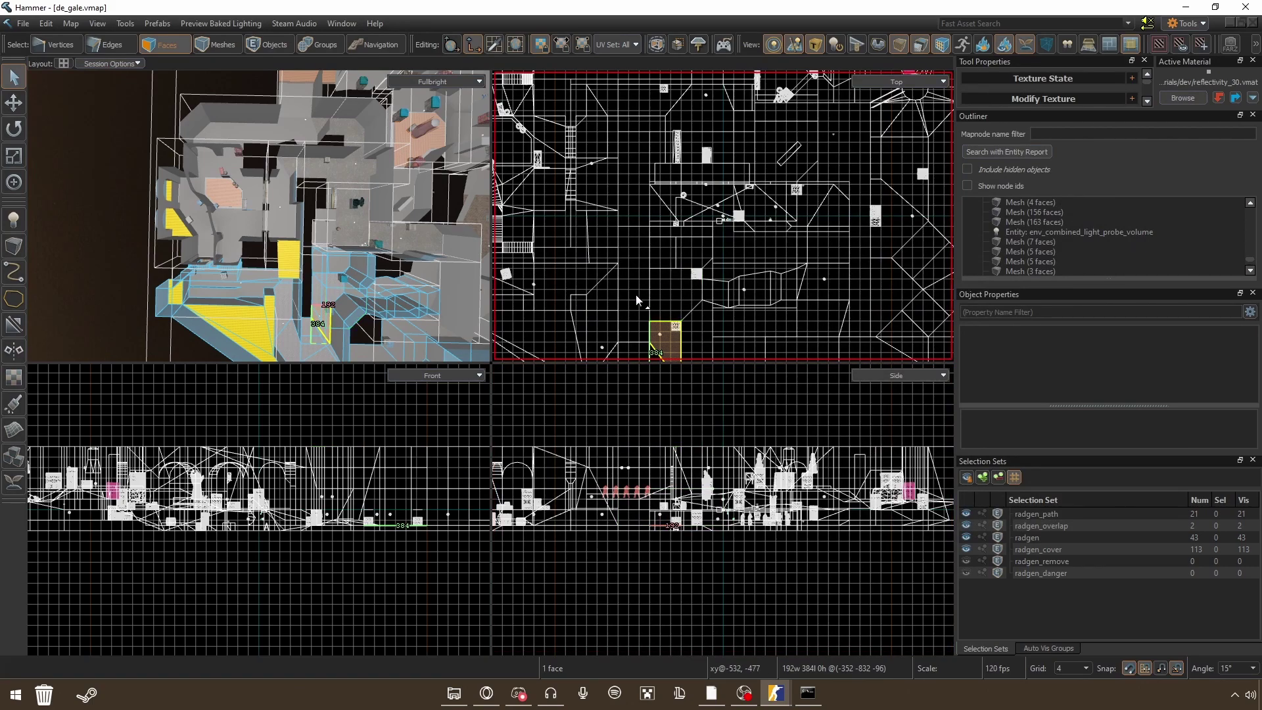
- Open radar.txt from the Desktop folder and examine its RadGen.exe command with the -g game path
left_click(453, 694)
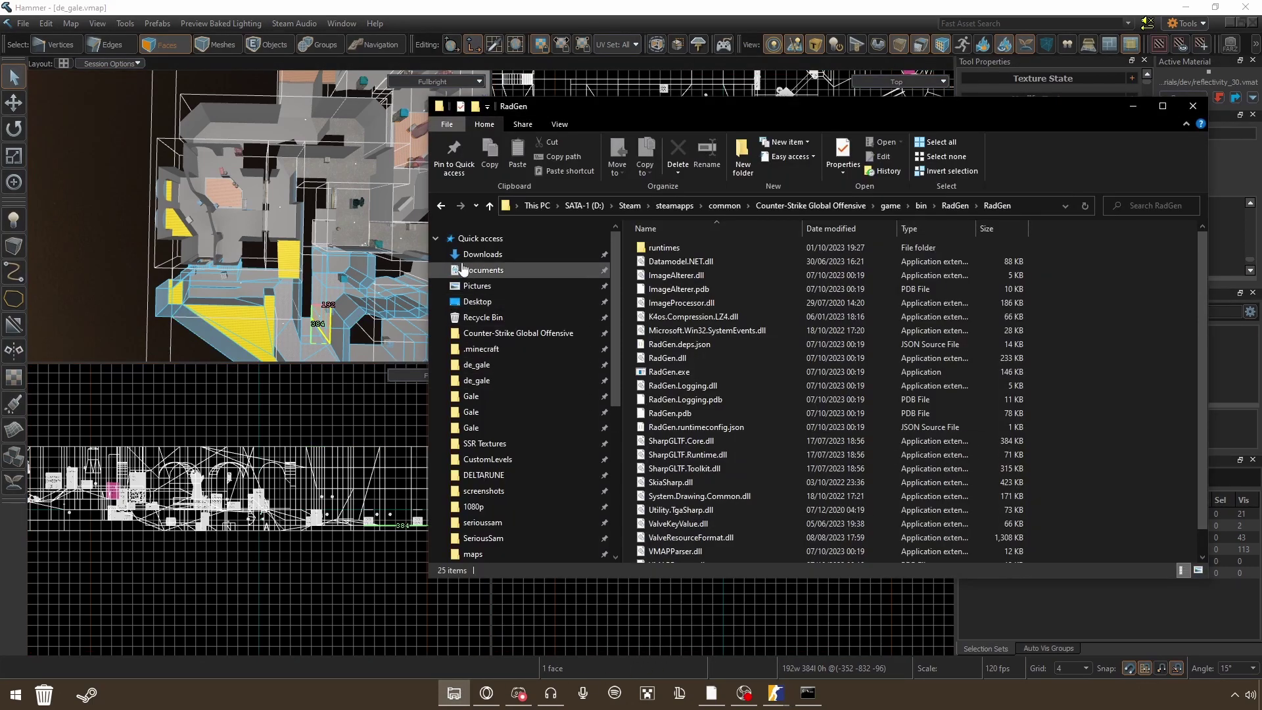
left_click(469, 301)
scroll(765, 357, "down", 5)
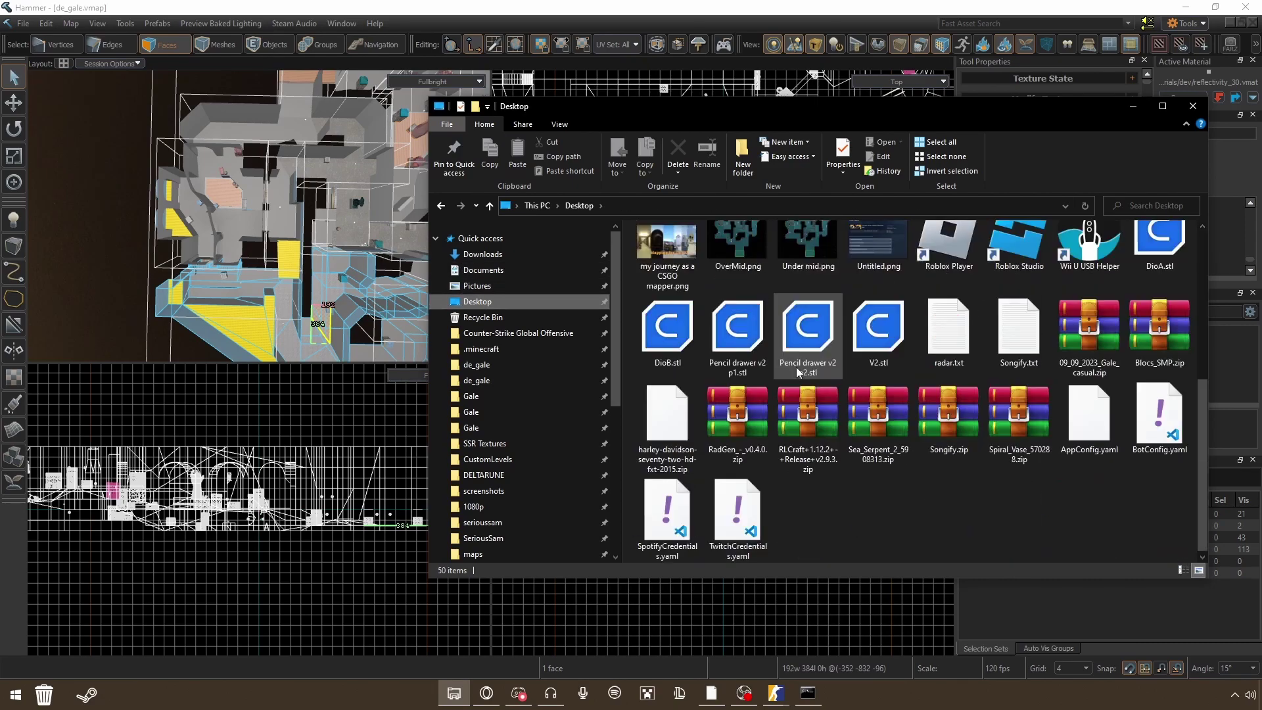
double_click(949, 326)
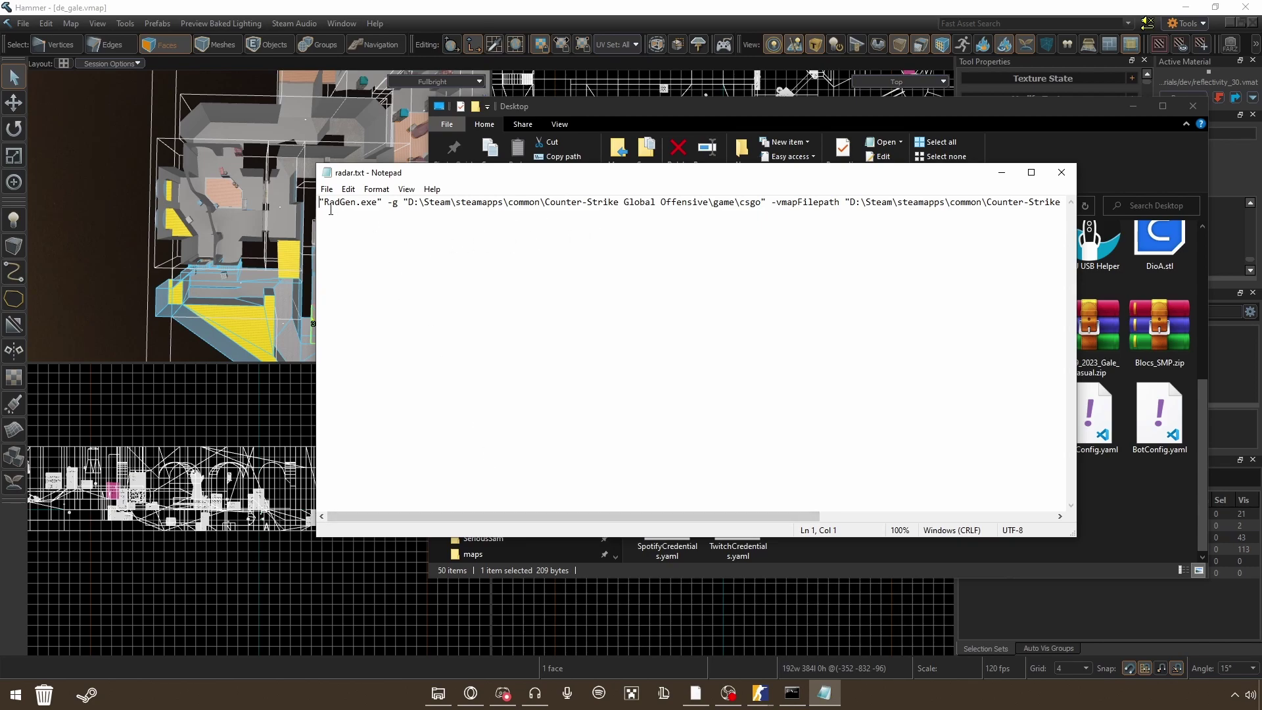
left_click_drag(320, 205, 378, 209)
left_click_drag(405, 204, 762, 205)
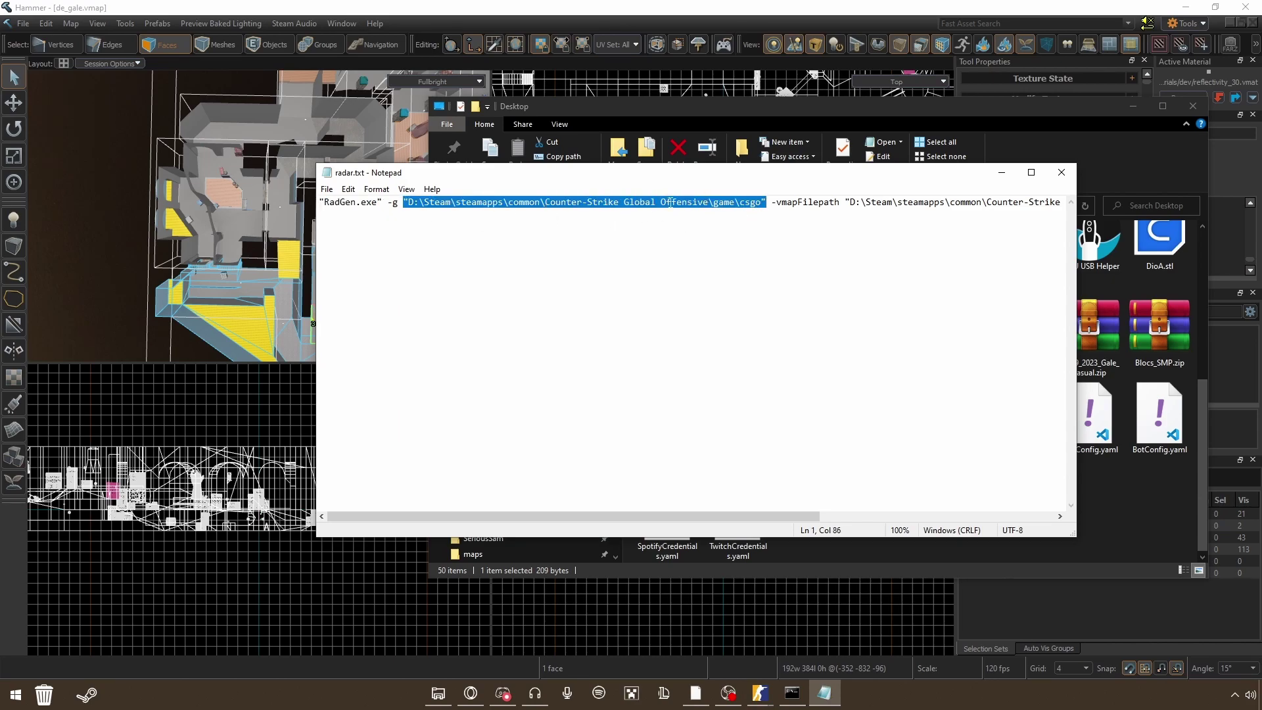
left_click_drag(670, 516, 866, 518)
- In File Explorer, browse to the game\csgo folder of Counter-Strike Global Offensive to check the -g path
left_click(639, 118)
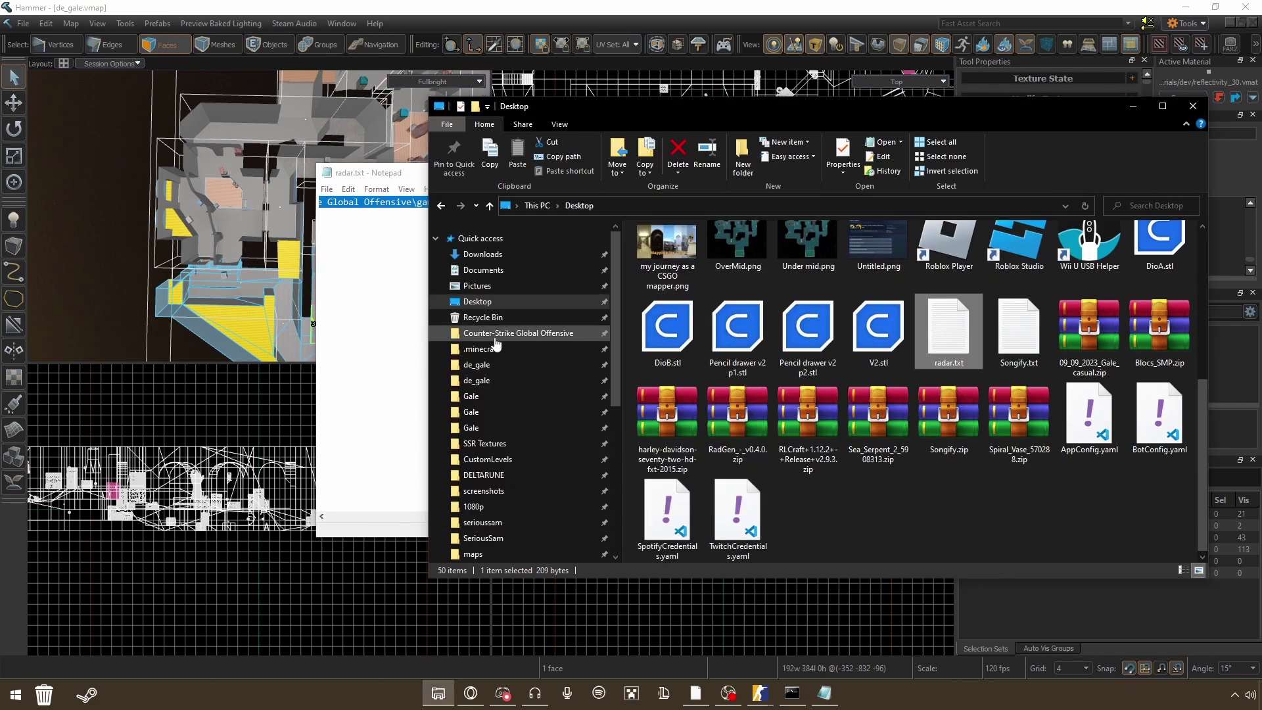
left_click(518, 332)
double_click(658, 303)
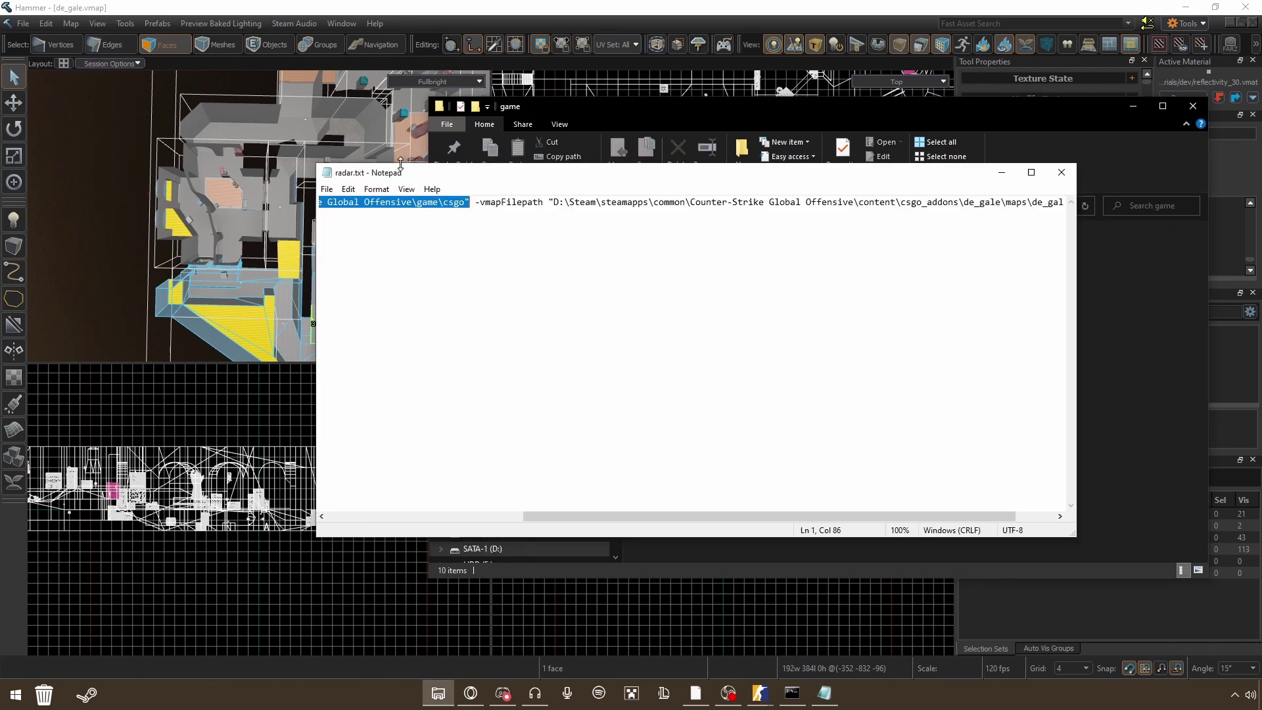
double_click(659, 289)
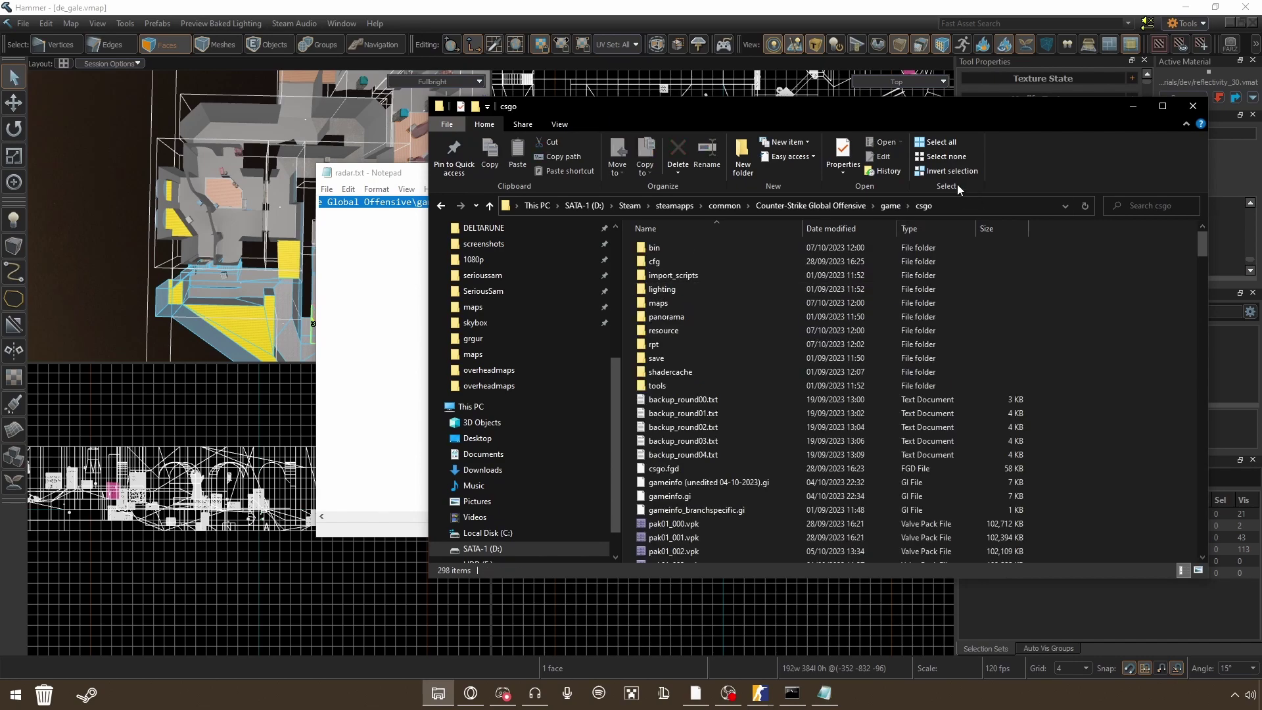
- Back in radar.txt, examine the -vmapFilepath argument and the path to de_gale.vmap.txt
left_click(372, 174)
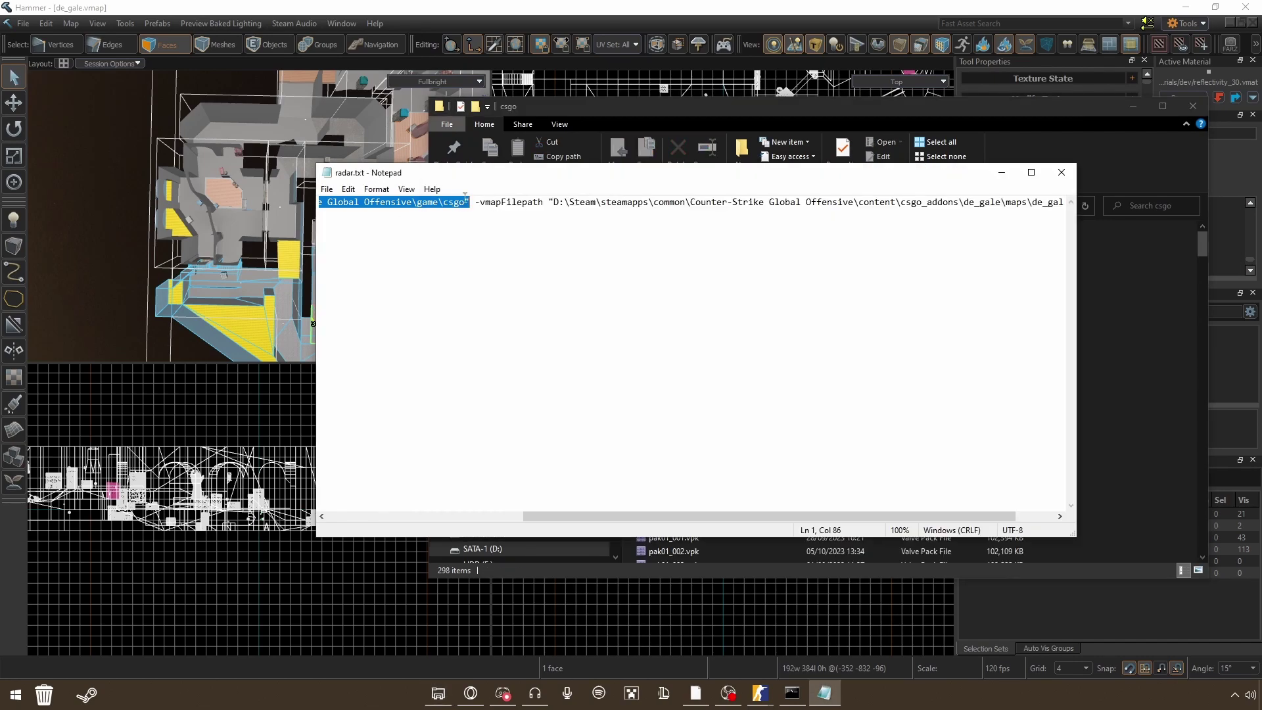
left_click(487, 206)
mouse_move(560, 515)
left_mouse_down()
mouse_move(363, 499)
mouse_move(580, 506)
left_mouse_up()
double_click(424, 205)
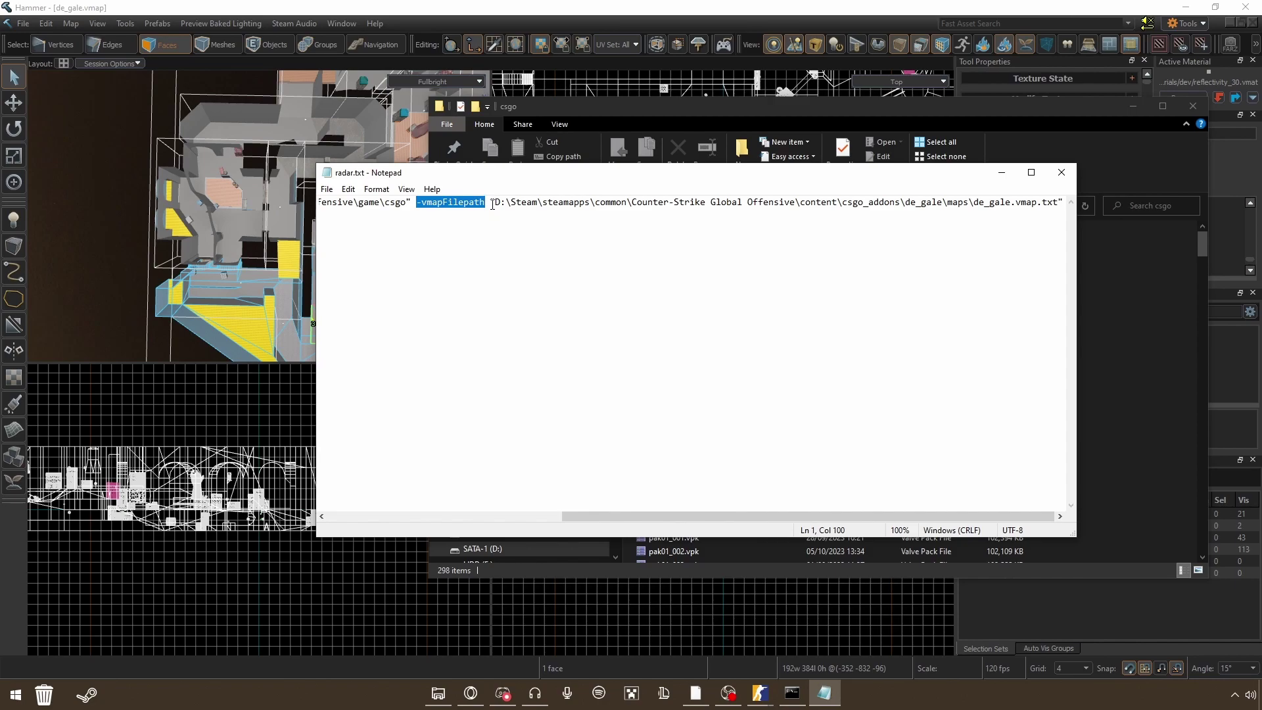
left_click_drag(496, 205, 1059, 206)
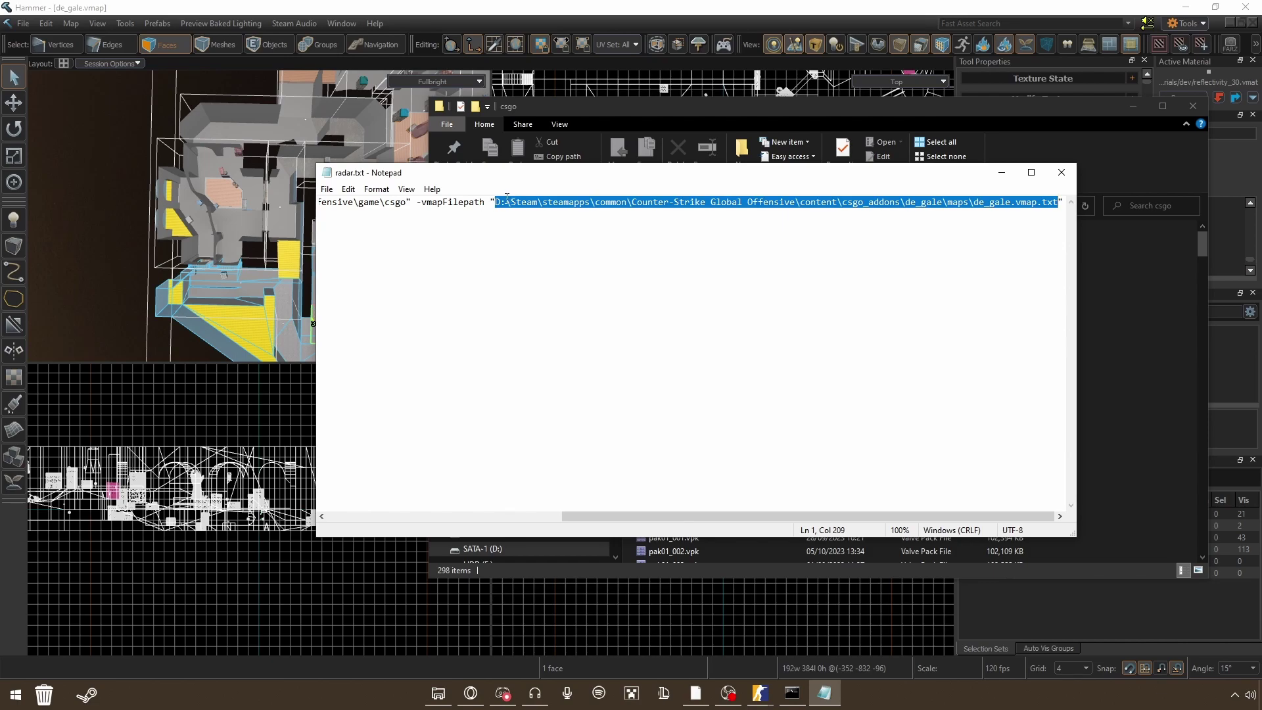
- Copy the whole RadGen.exe command from radar.txt and run it in the Command Prompt
key("ctrl+a")
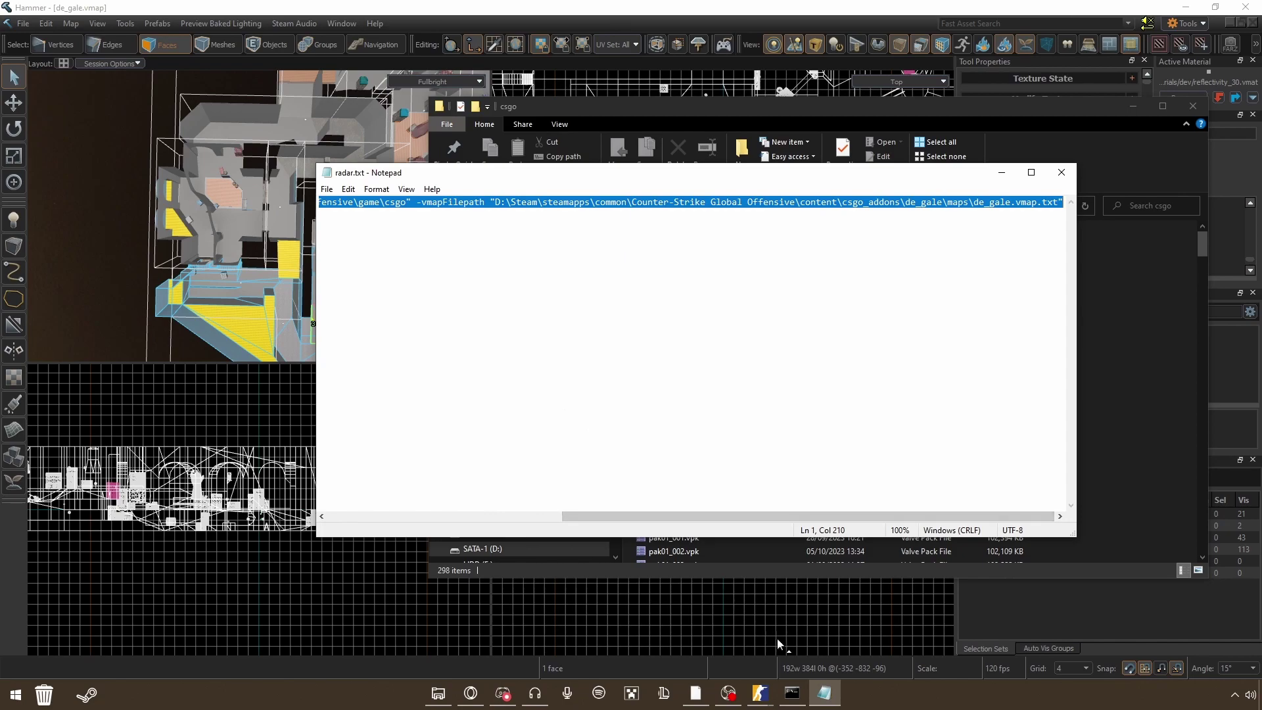
left_click(801, 695)
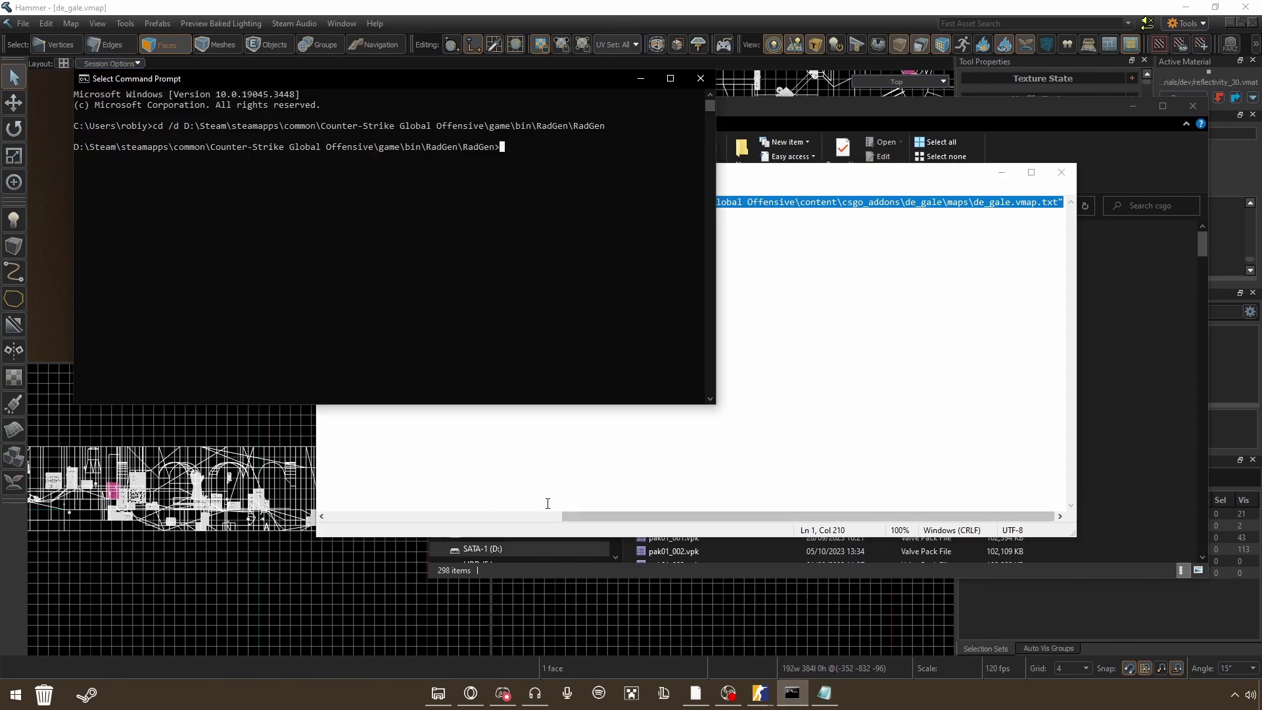
type("\"RadGen.exe\" -g \"D:\\Steam\\steamapps\\common\\Counter-Strike Global Offensive\\game\\csgo\" -vmapFilepath \"D:\\Steam\\steamapps\\common\\Counter-Strike Global Offensive\\content\\csgo_addons\\de_gale\\maps\\de_gale.vmap.txt\"")
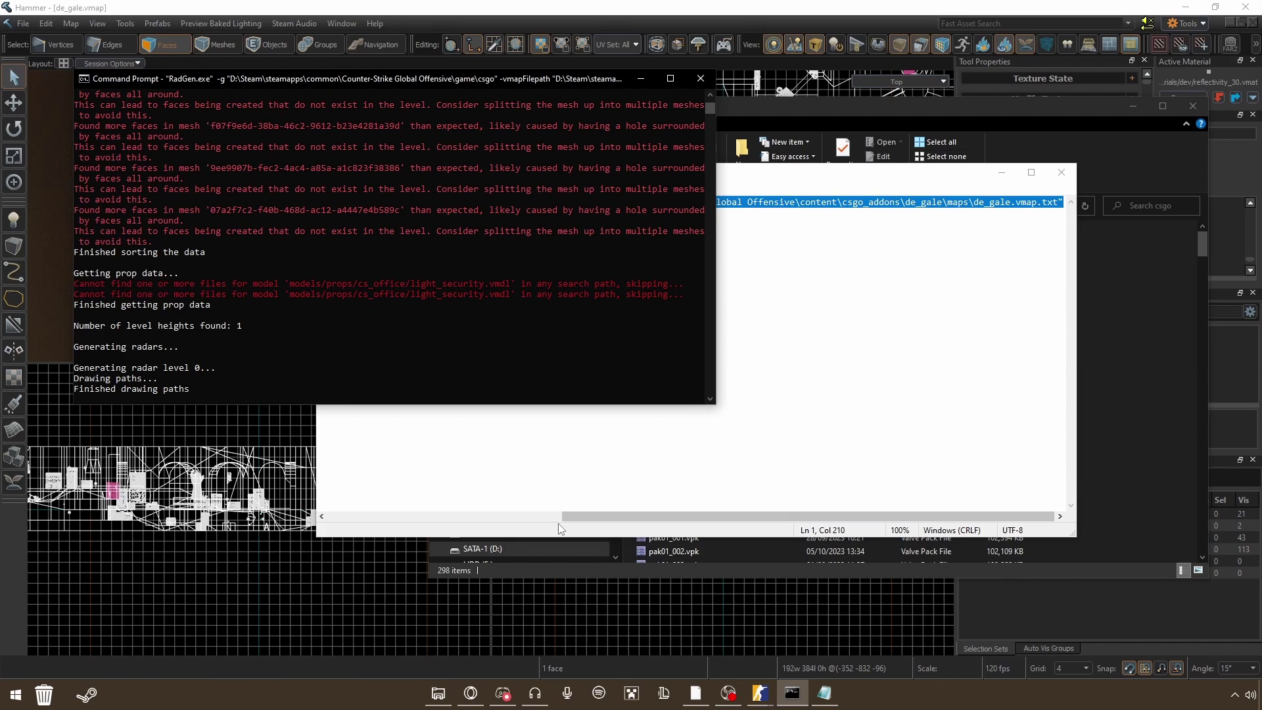
- In File Explorer, open de_gale_radar.png from the de_gale addon's content panorama\images\overheadmaps folder
left_click(597, 545)
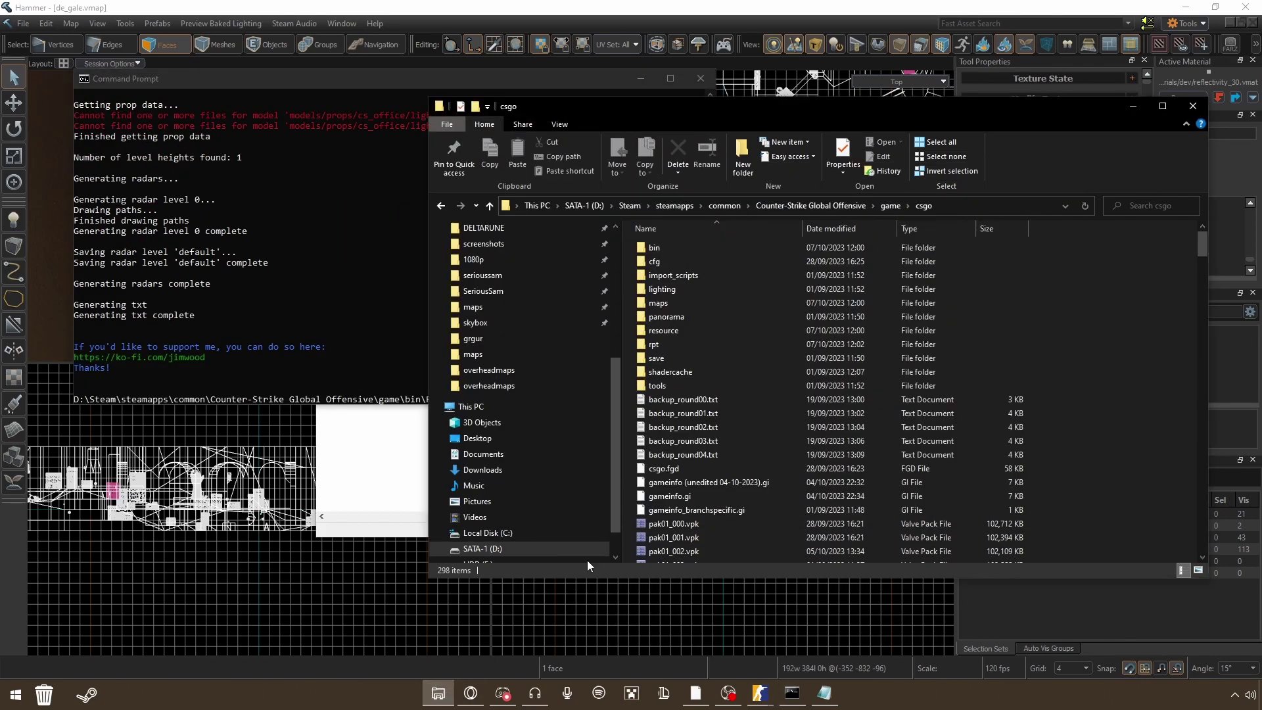
left_click(493, 370)
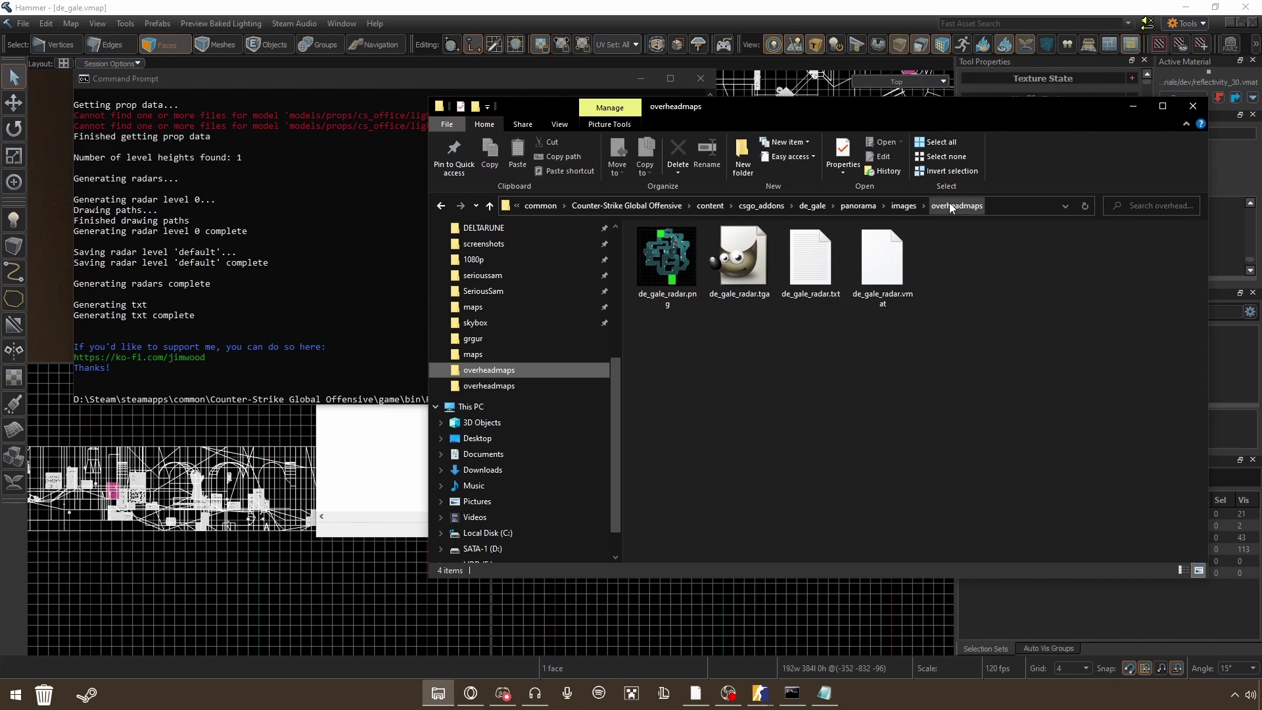
left_click(662, 267)
double_click(662, 267)
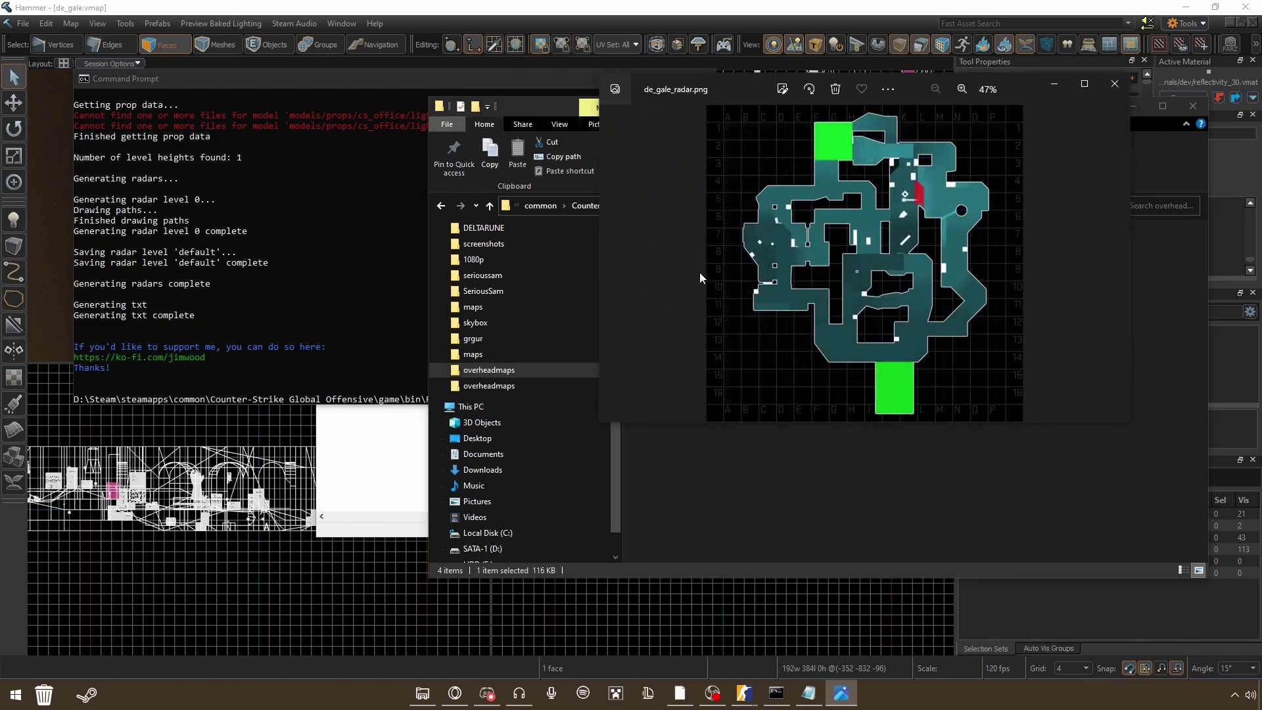
- Examine the generated radar image's layout, cover and overlap areas up close, and close the image
scroll(917, 188, "up", 6)
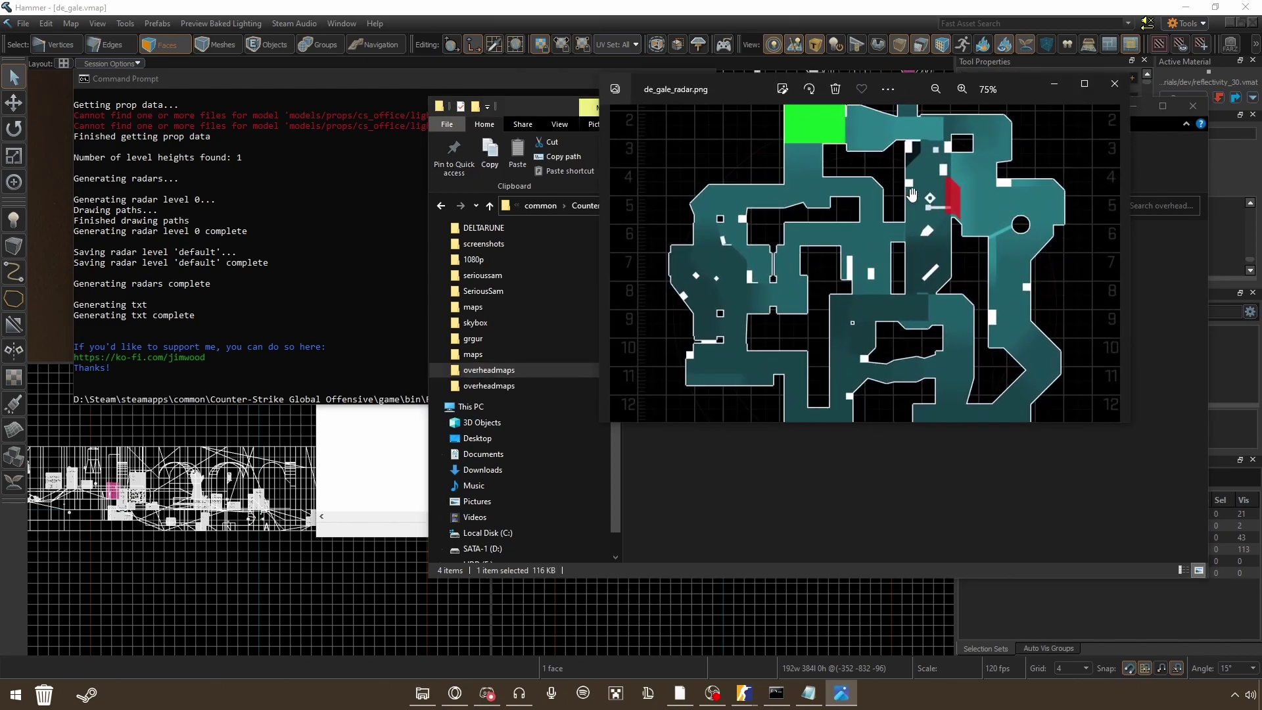
left_click_drag(971, 189, 828, 226)
left_click_drag(827, 290, 851, 260)
scroll(900, 244, "down", 6)
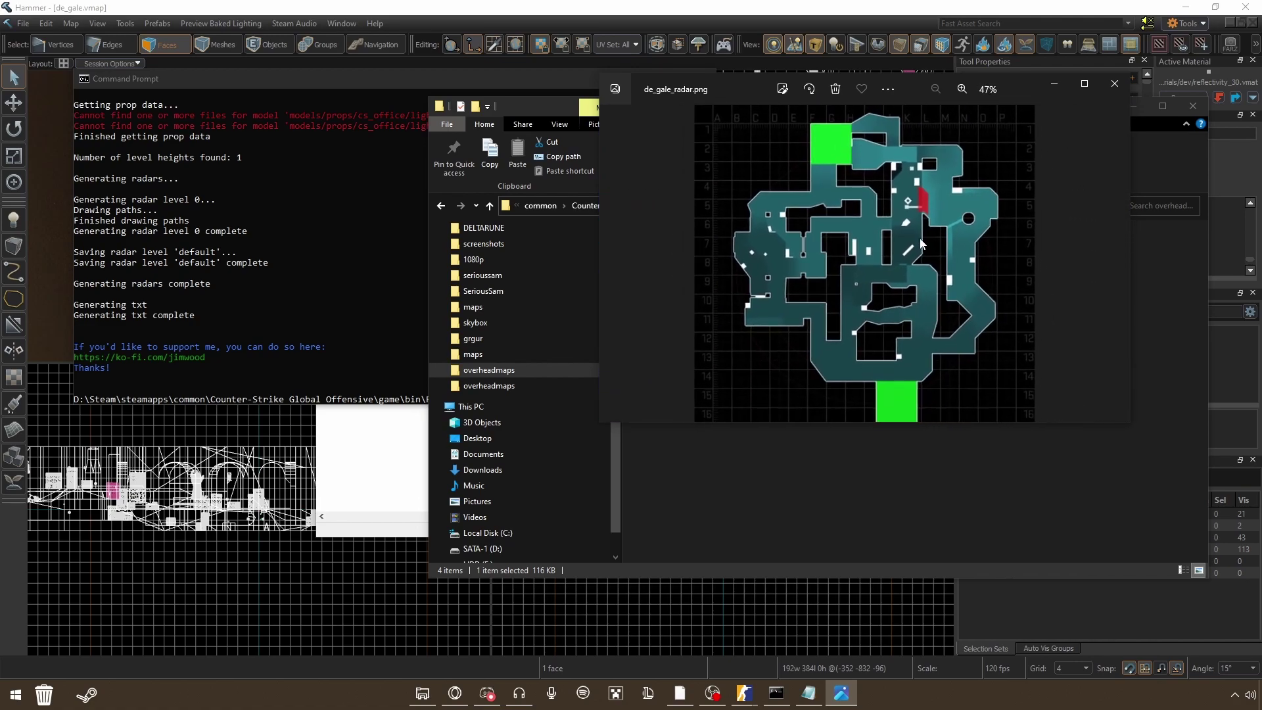
scroll(913, 191, "up", 8)
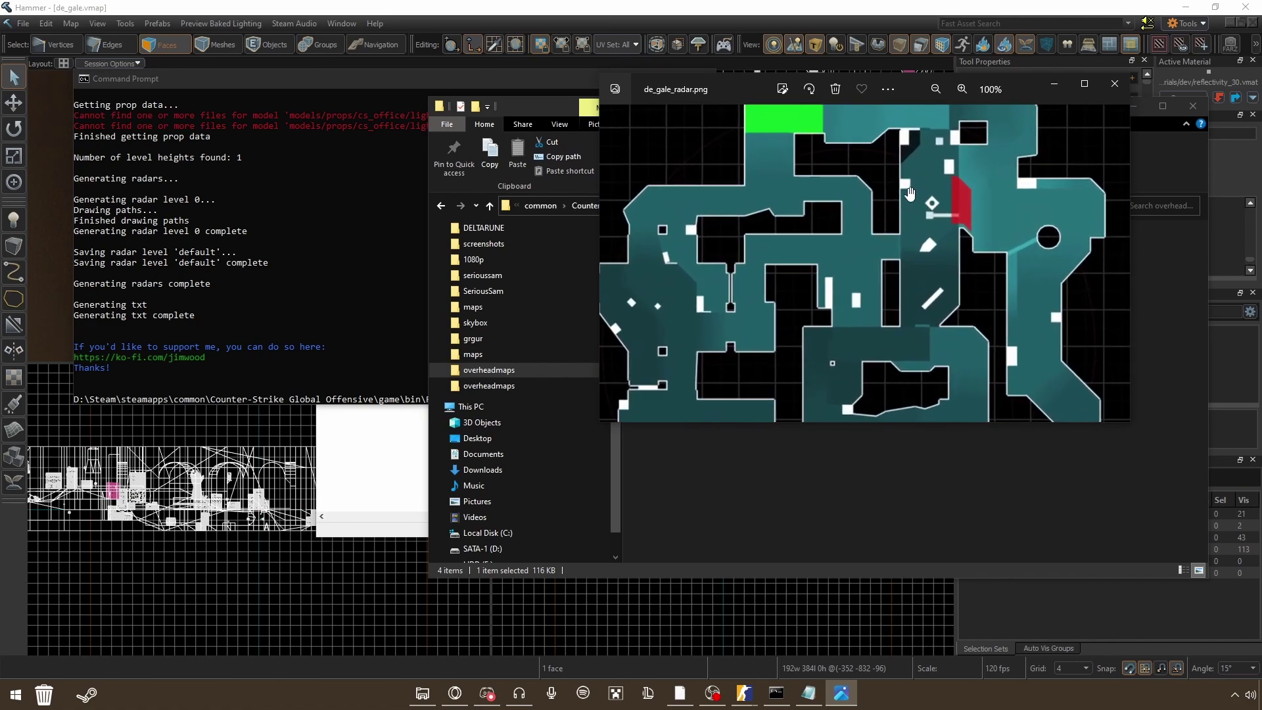
scroll(972, 209, "down", 8)
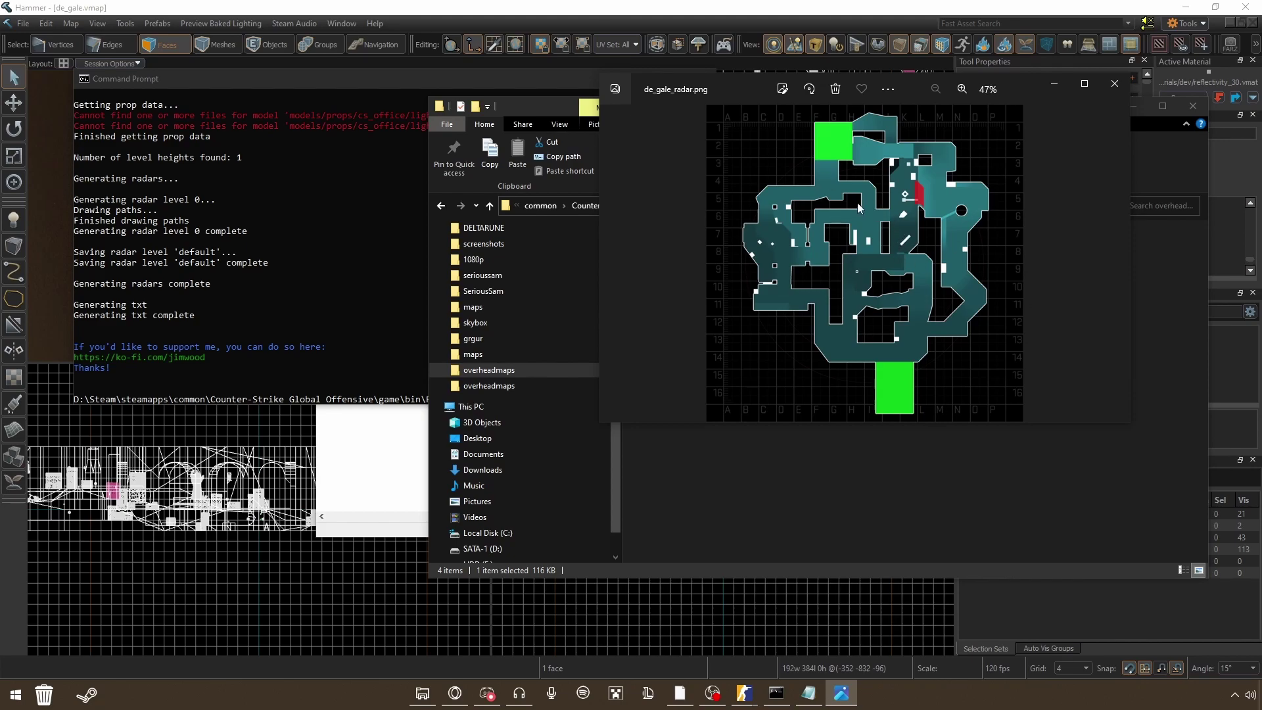
scroll(858, 207, "up", 7)
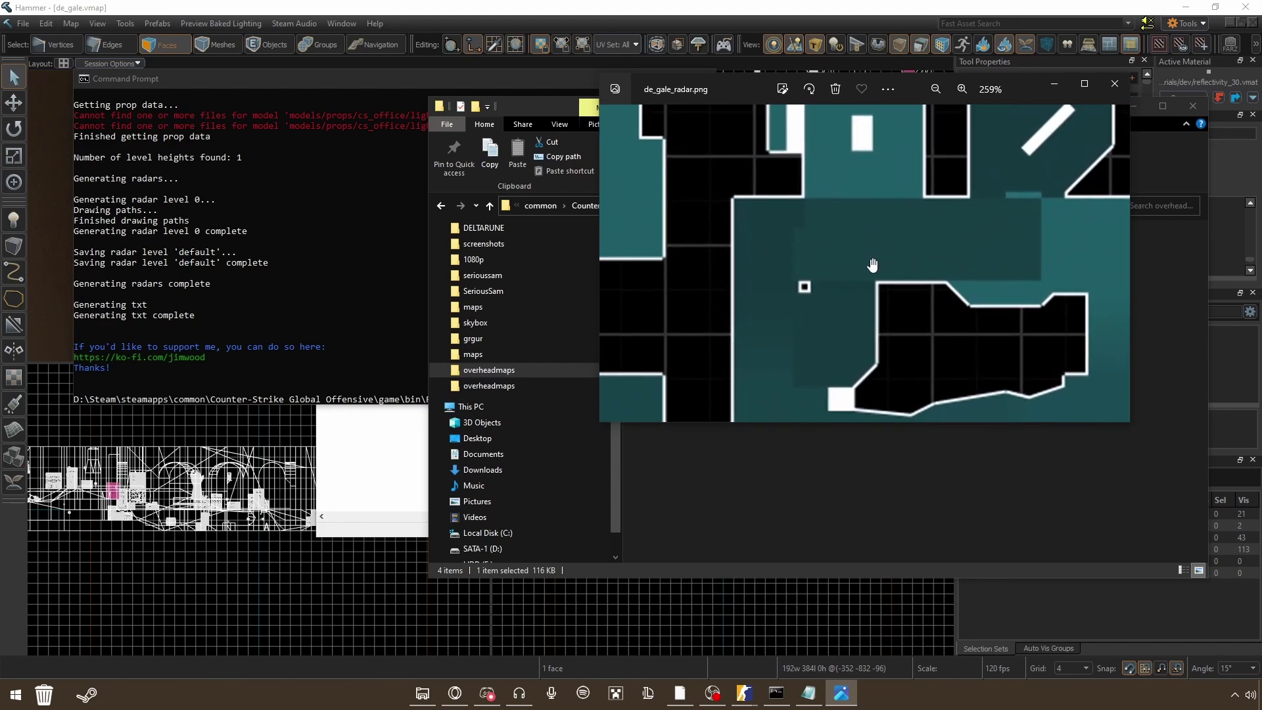
scroll(871, 264, "down", 5)
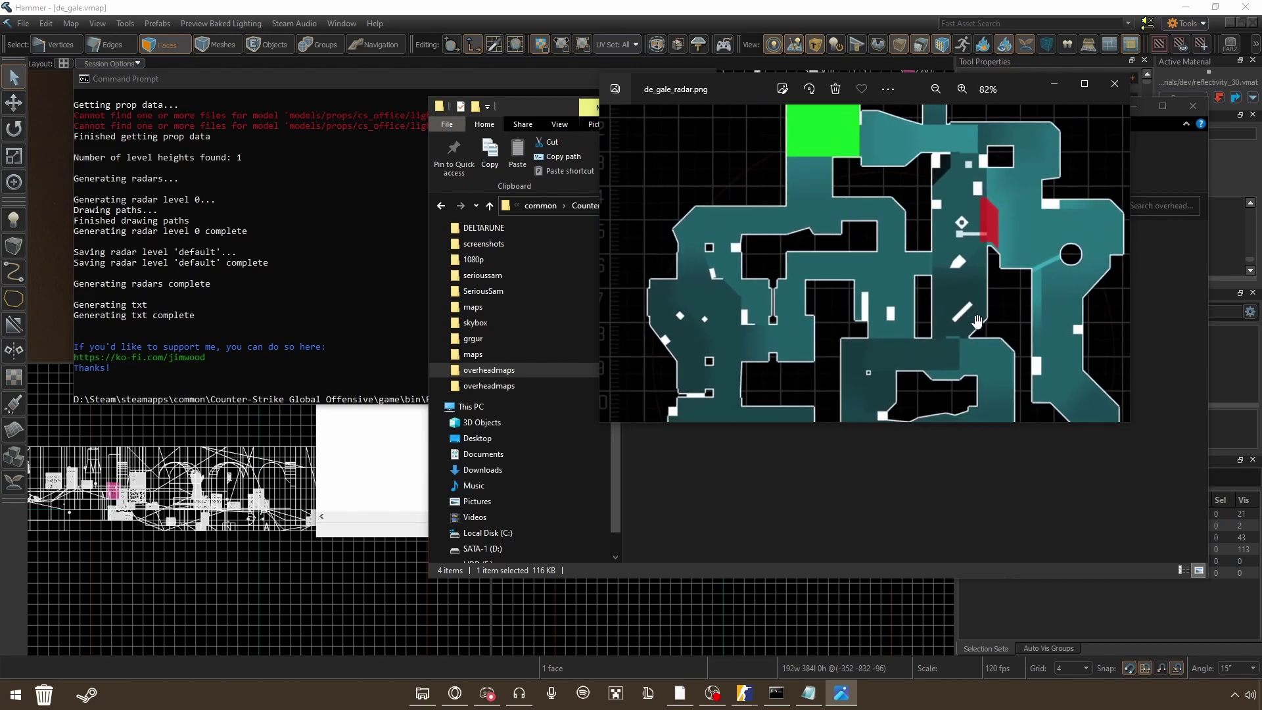
scroll(977, 320, "down", 2)
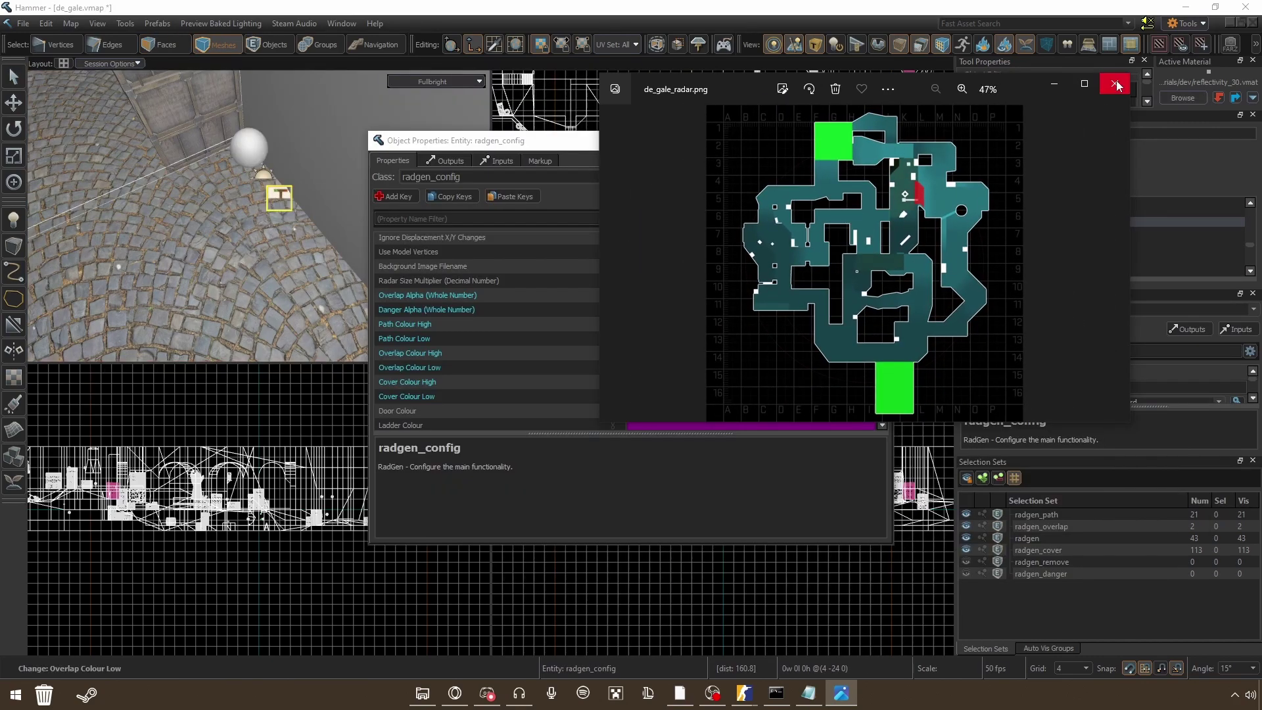
left_click(1115, 84)
- Close the radgen_config properties window in Hammer and open the Material Editor from the Asset Browser
left_click(883, 143)
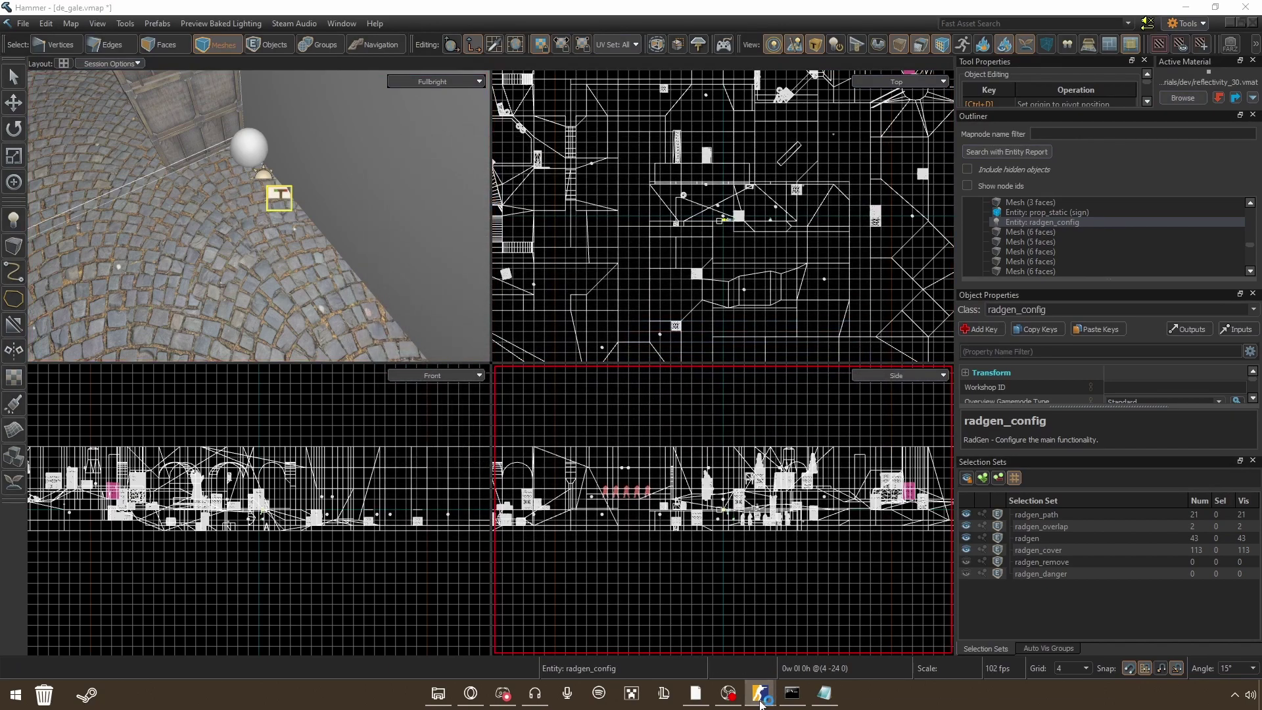
mouse_move(759, 693)
left_click(758, 634)
left_click(961, 138)
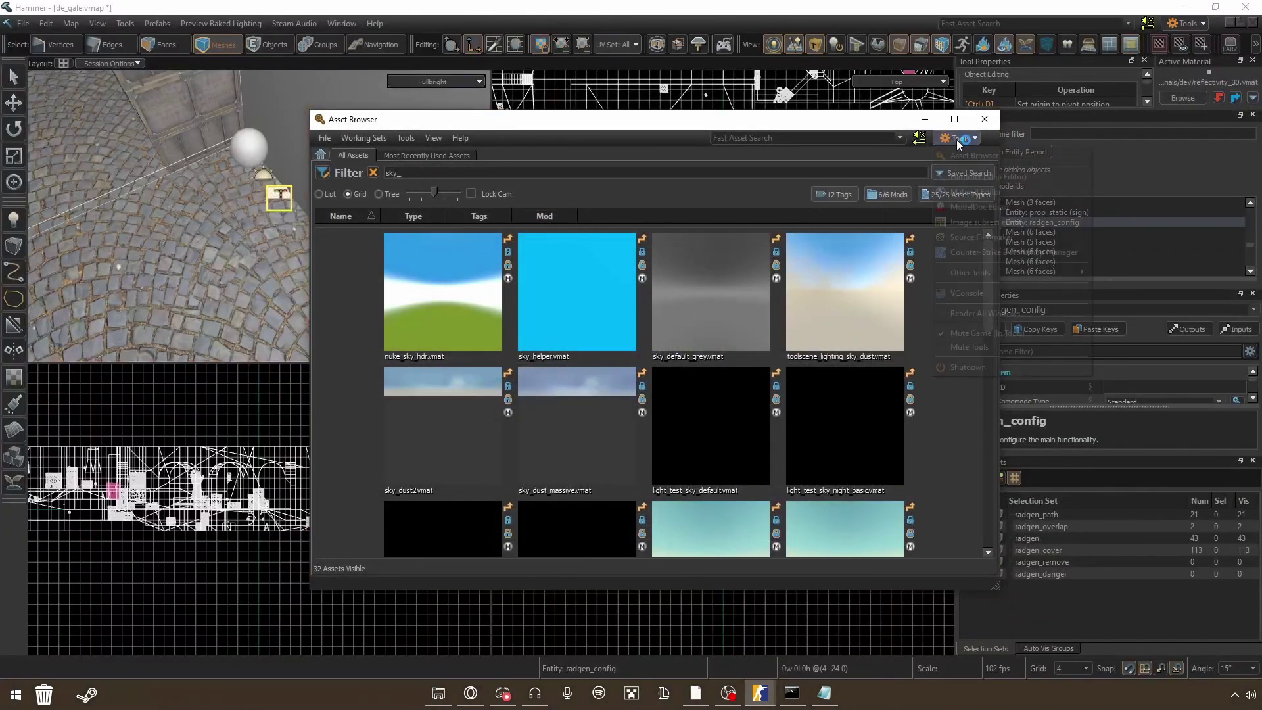
left_click(970, 205)
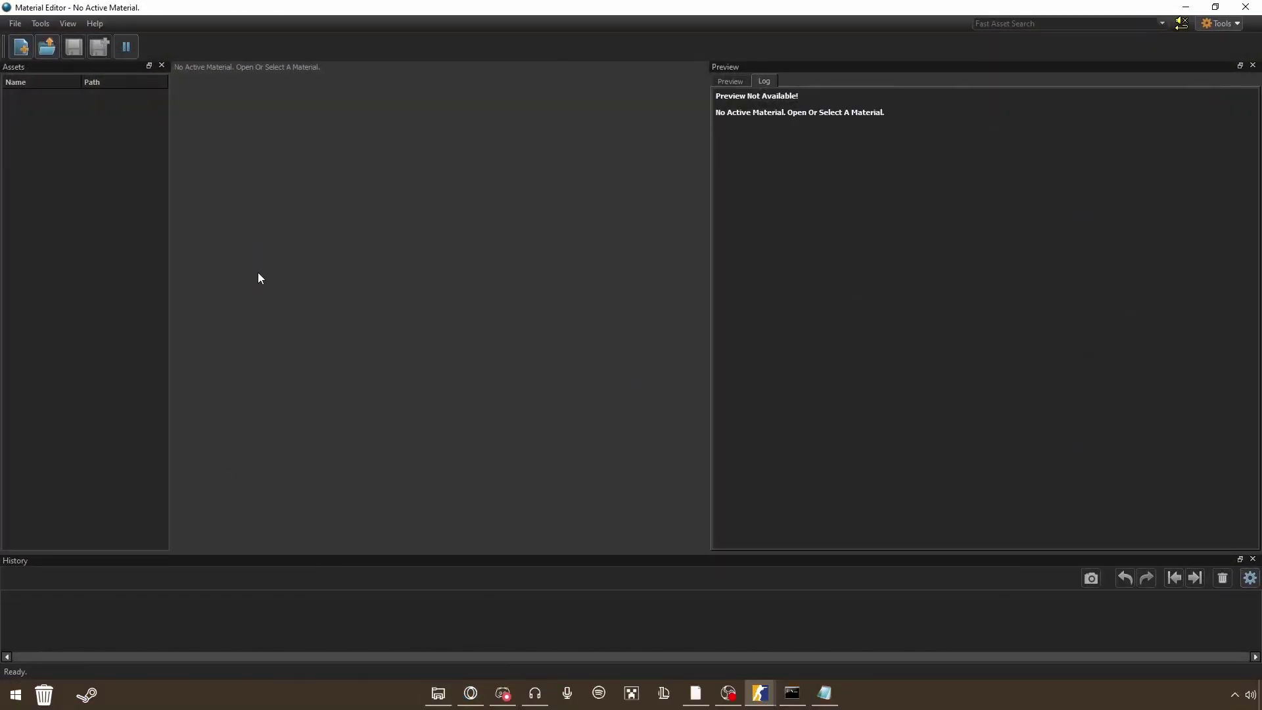
- Open the de_gale_radar material and assign de_gale_radar.png from the content overheadmaps folder as its DecalColor texture
left_click(15, 23)
left_click(74, 175)
left_click(617, 371)
left_click(1049, 507)
left_click(1041, 529)
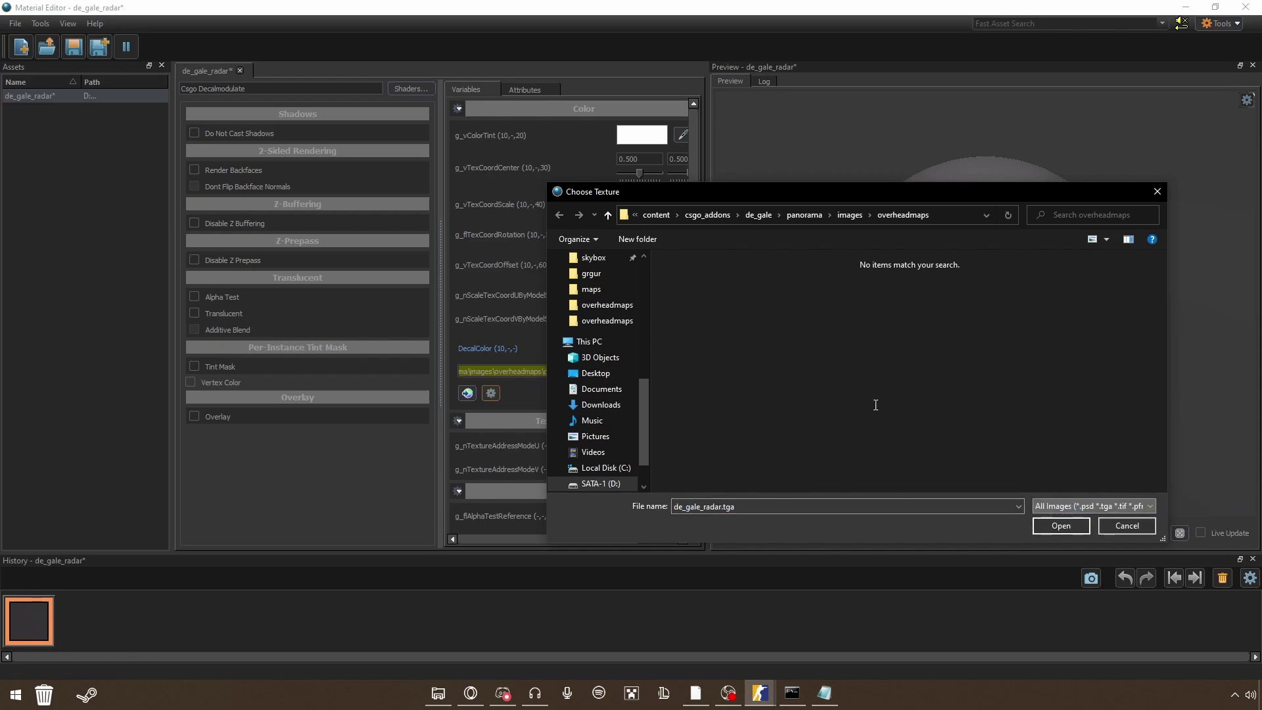
double_click(701, 297)
- Assign de_gale_radar.tga as the DecalColor texture, save the de_gale_radar material and close the Material Editor
left_click(617, 371)
left_click(1093, 506)
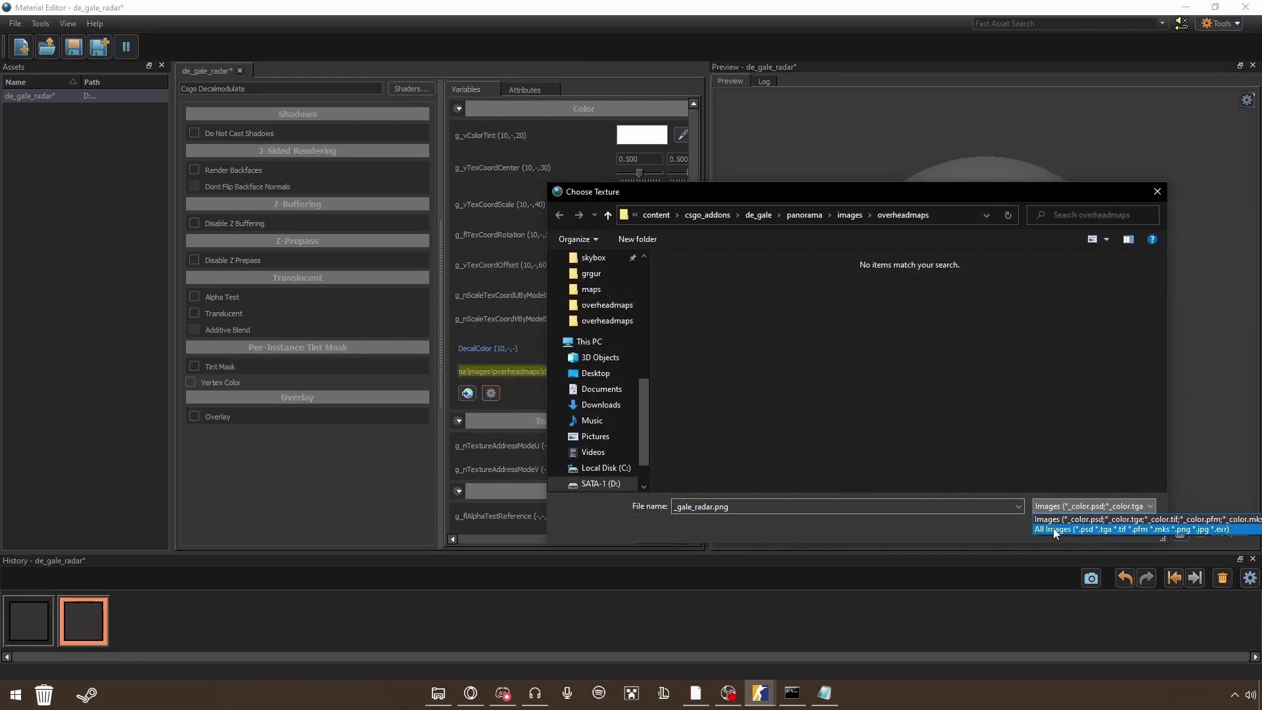
left_click(1040, 530)
left_click(763, 295)
double_click(763, 296)
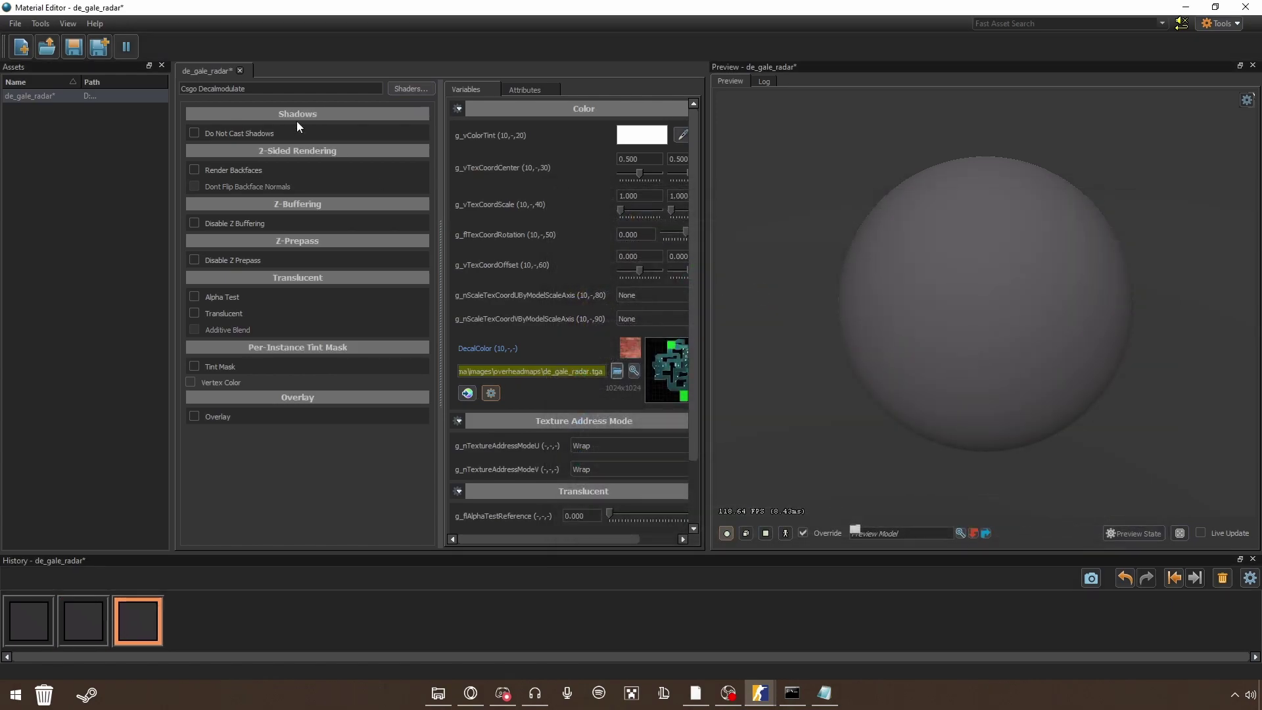
left_click(77, 46)
left_click(1245, 7)
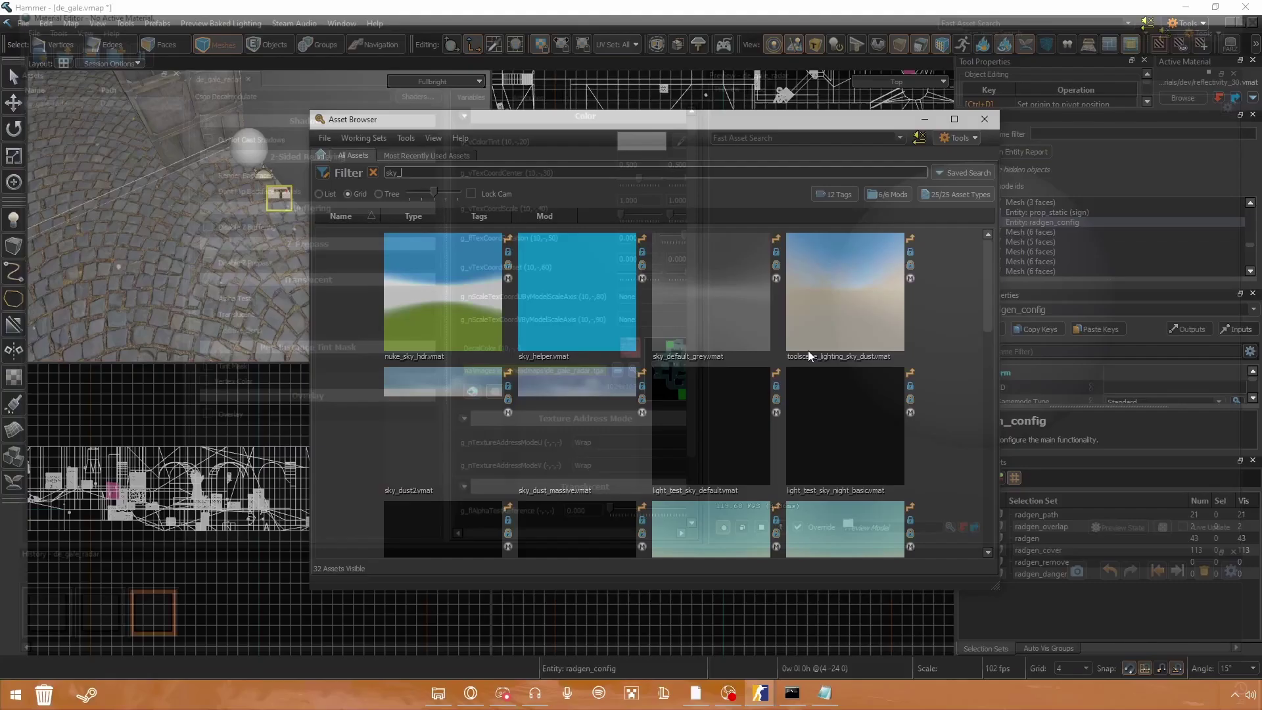
- In File Explorer, delete de_gale_radar_tga.vtex_c from the de_gale addon's game overheadmaps folder
left_click(439, 692)
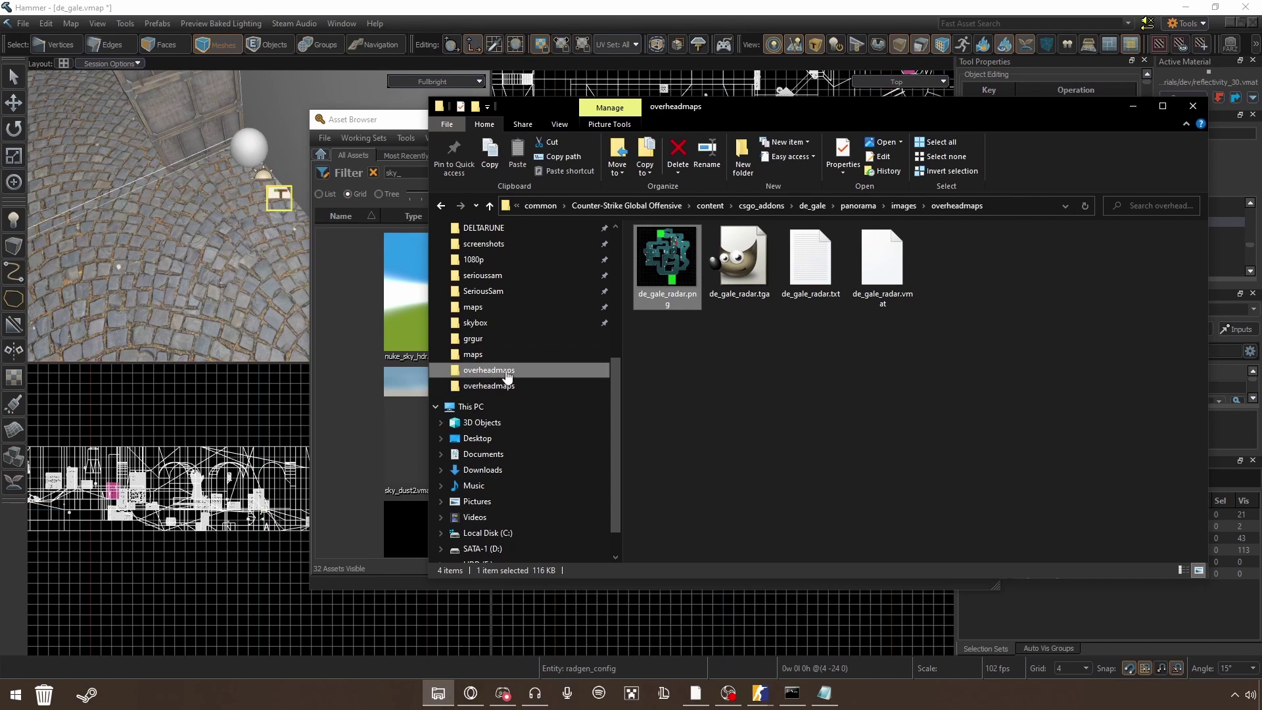
left_click(488, 386)
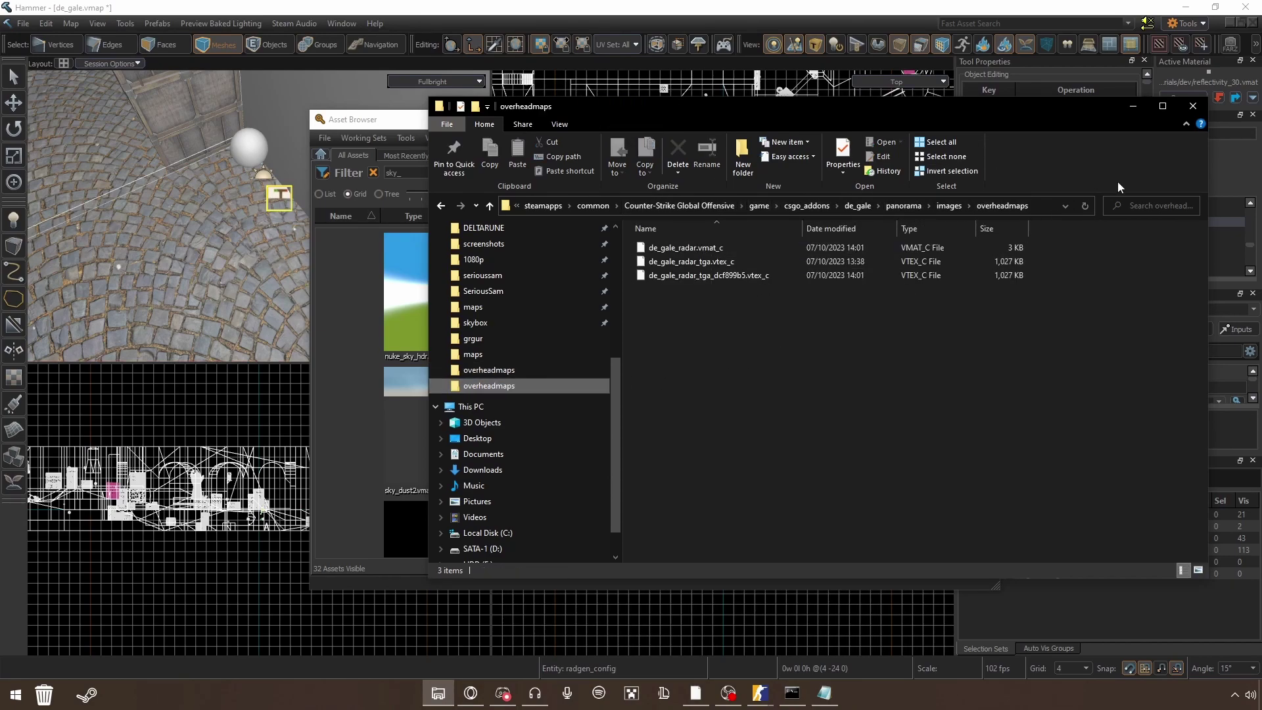
right_click(728, 263)
left_click(790, 496)
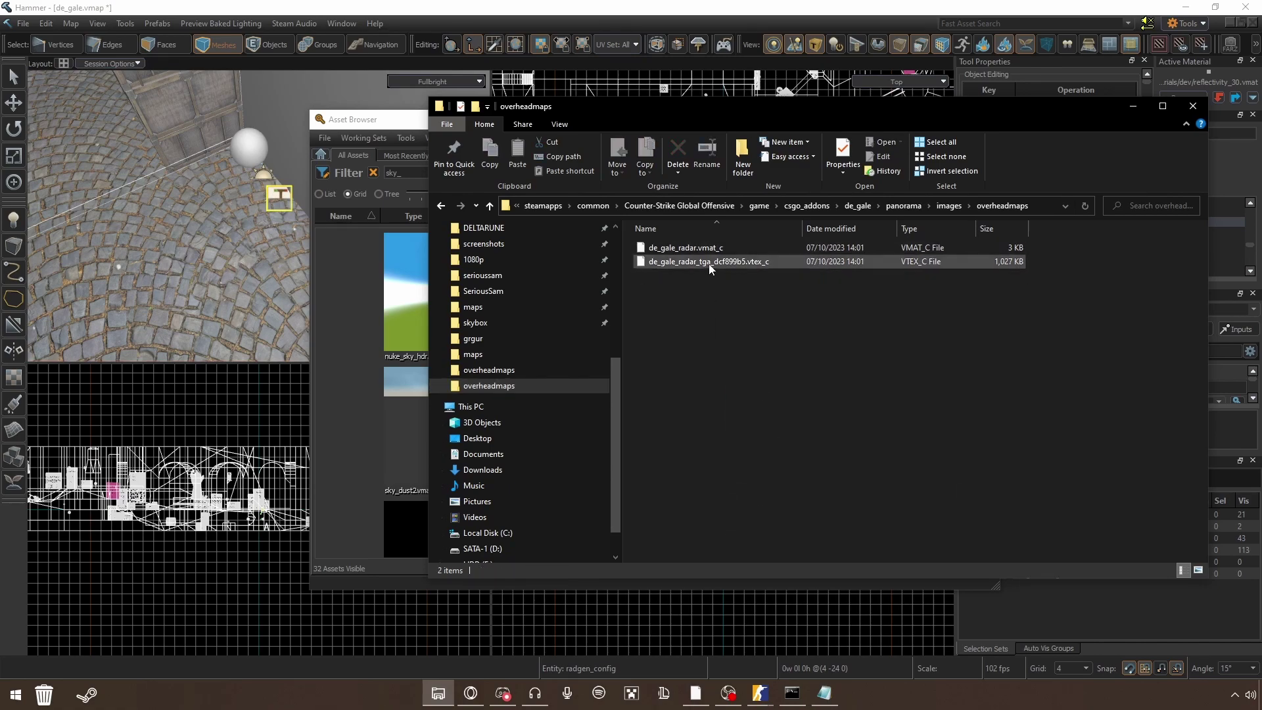
- Rename de_gale_radar_tga_dcf899b5.vtex_c in the game overheadmaps folder as de_gale_radar_tga.vtex_c
right_click(709, 263)
left_click(746, 505)
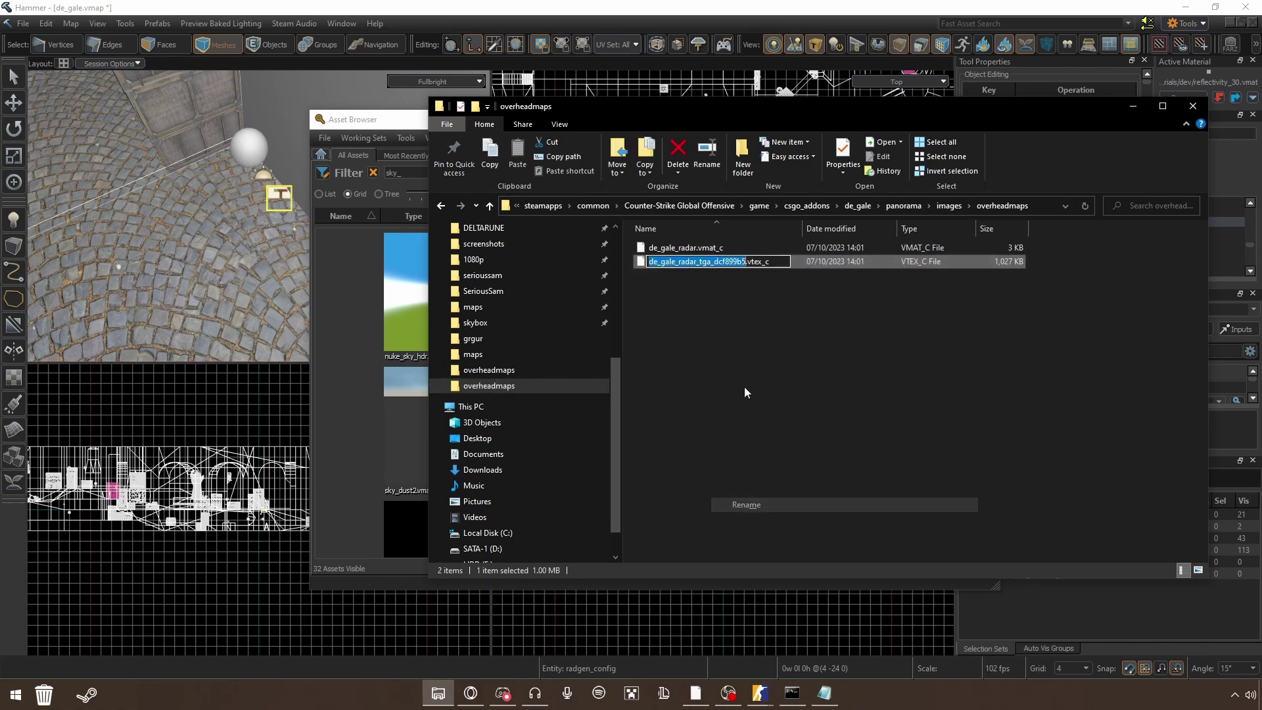
left_click(708, 263)
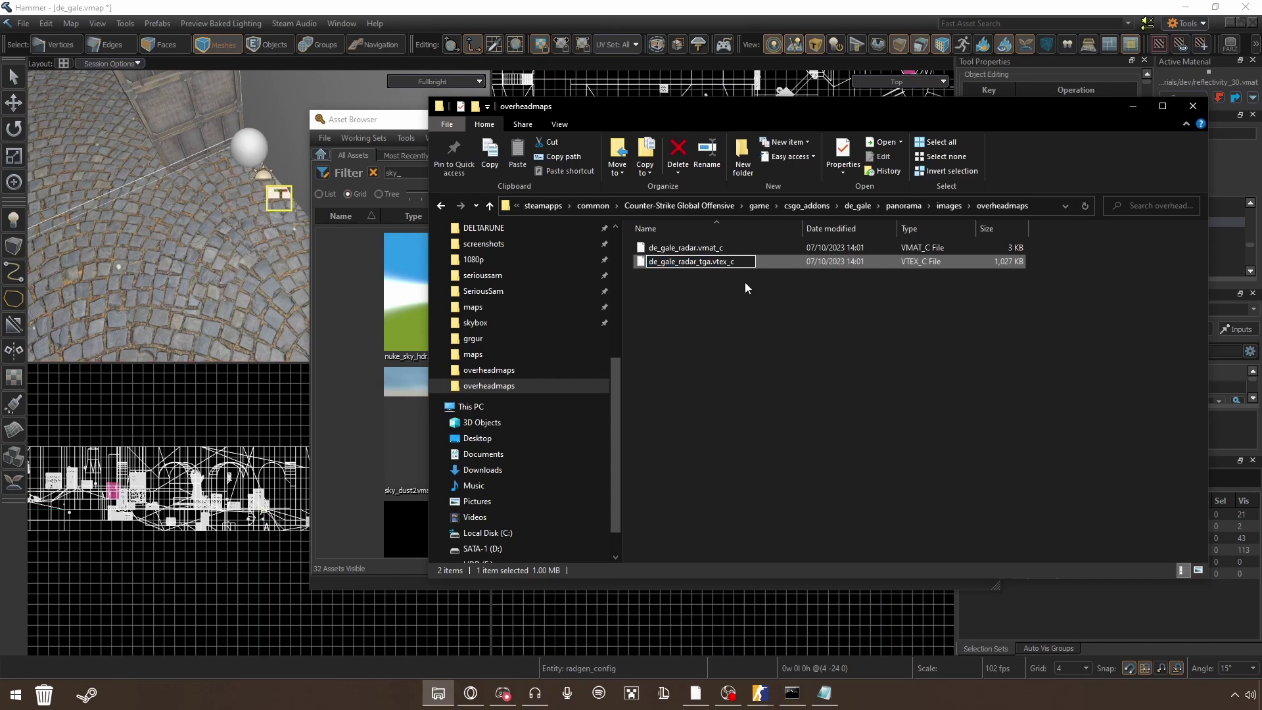
key("Return")
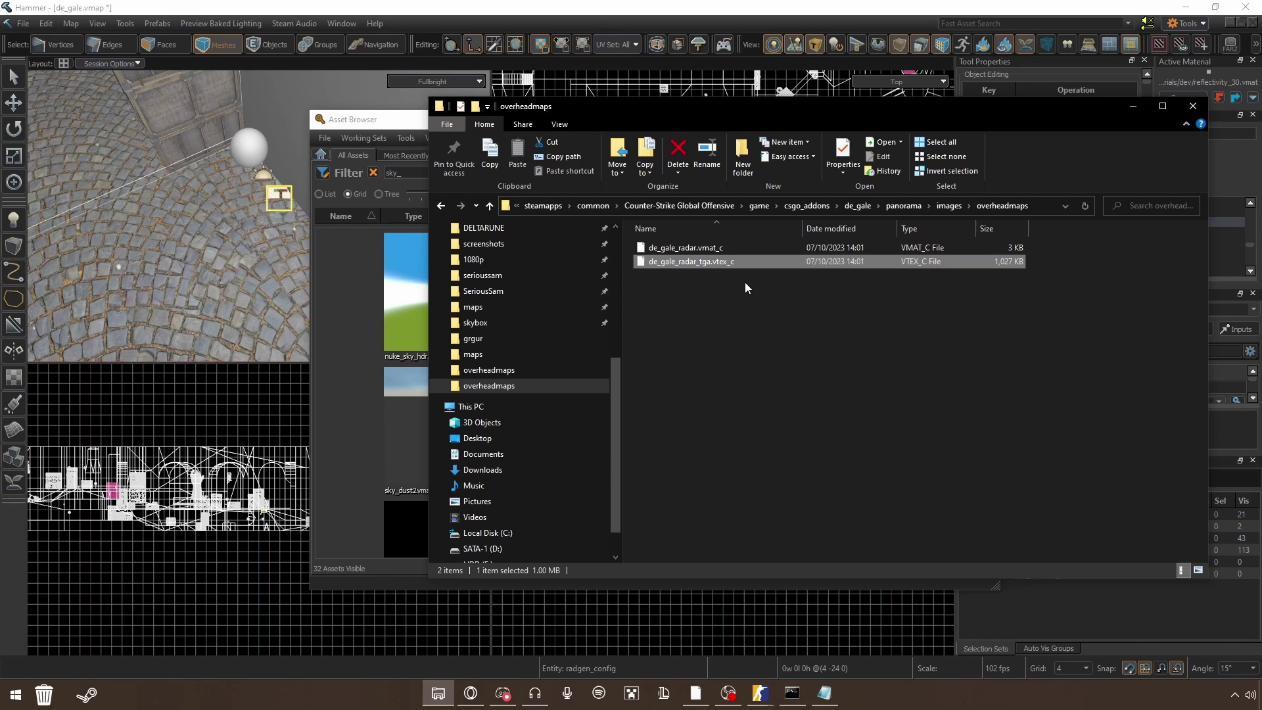
left_click(745, 287)
- Switch to Counter-Strike 2, start the VConsole2 console and load the de_gale map
mouse_move(760, 693)
left_click(646, 637)
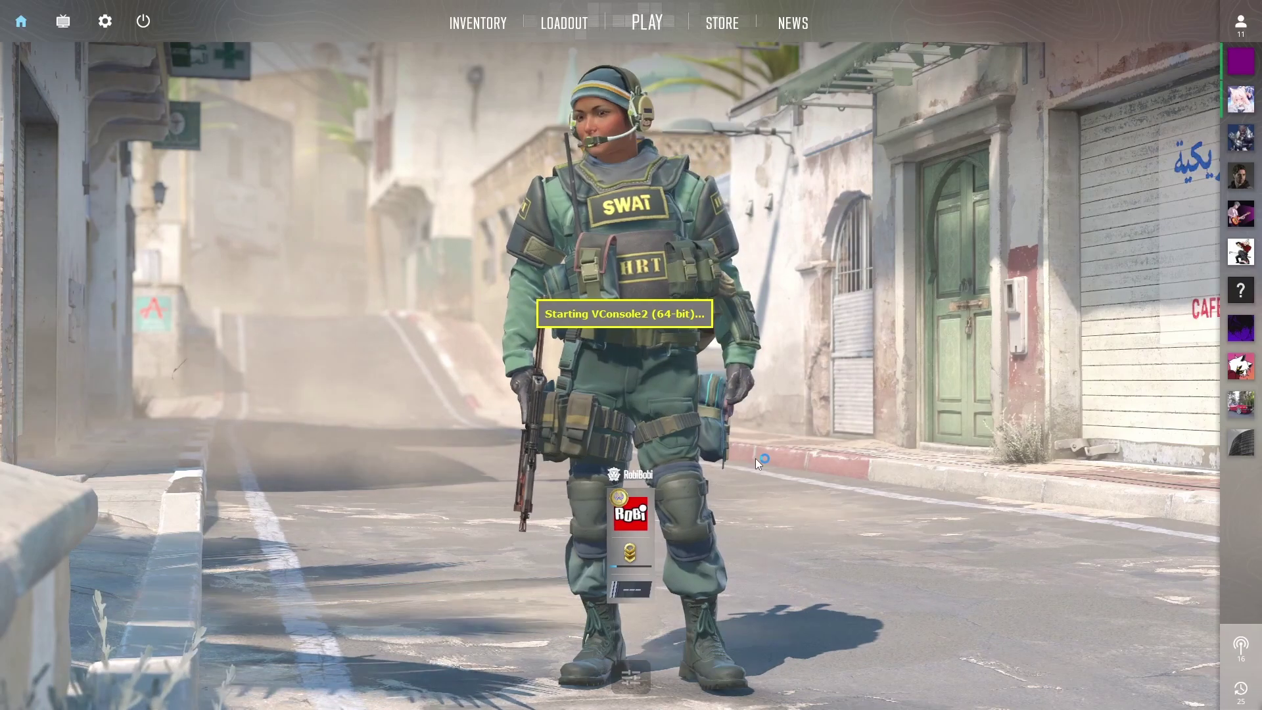
key("alt+Tab")
key("alt+Tab")
key("alt+Tab")
key("alt+Tab")
key("alt+Tab")
key("alt+Tab")
key("alt+Tab")
key("alt+Tab")
key("alt+Tab")
key("alt+Tab")
key("alt+Tab")
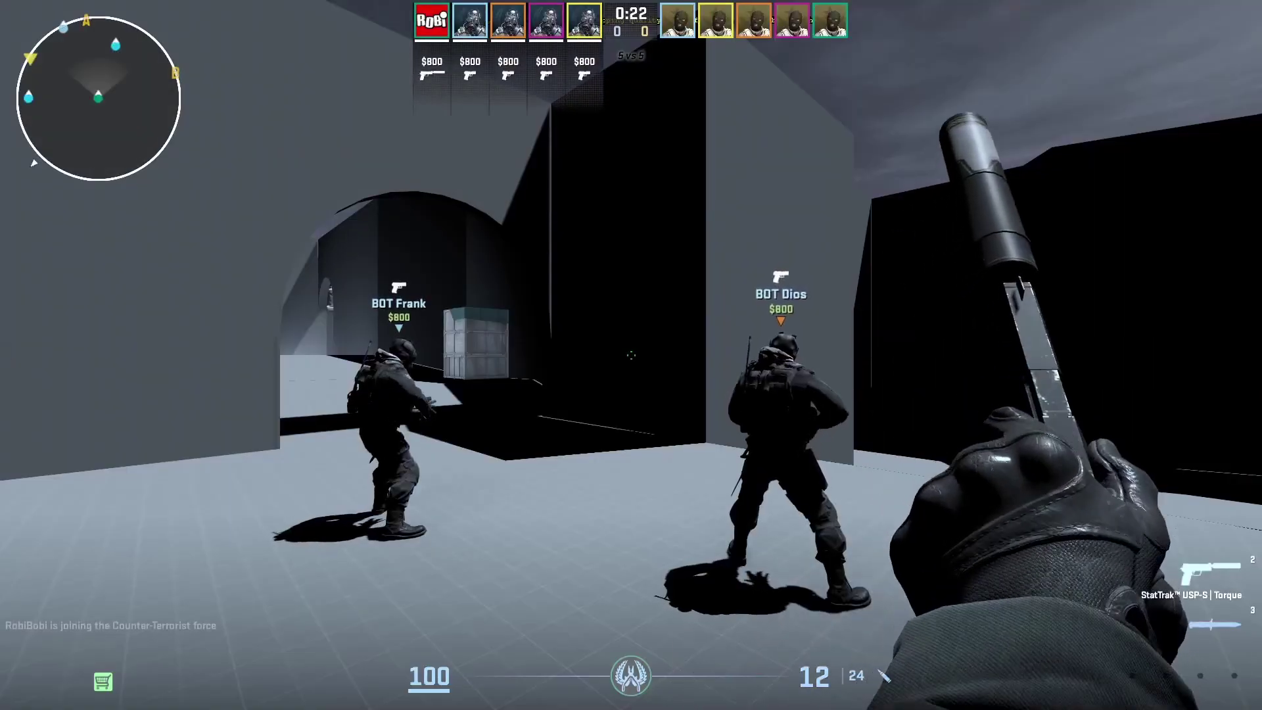
- Leave the de_gale match for the main menu and close the Asset Browser window
key("Escape")
left_click(582, 211)
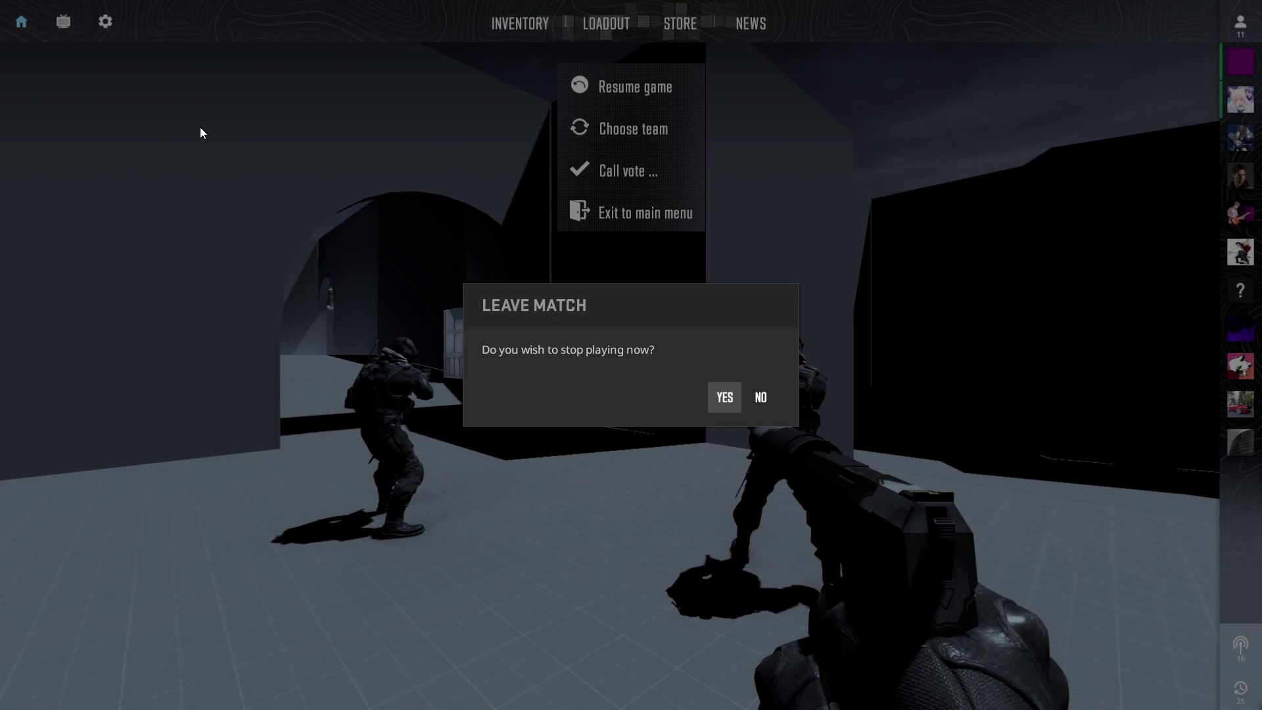
key("Return")
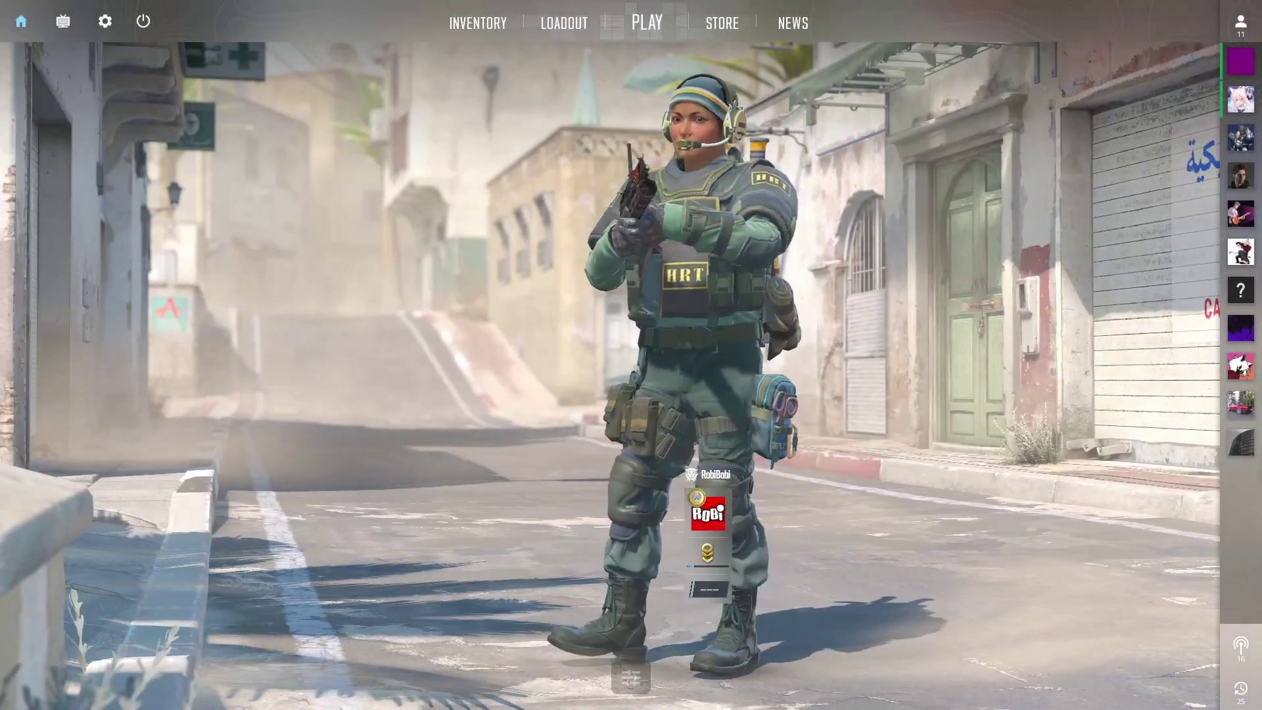
key("alt+Tab")
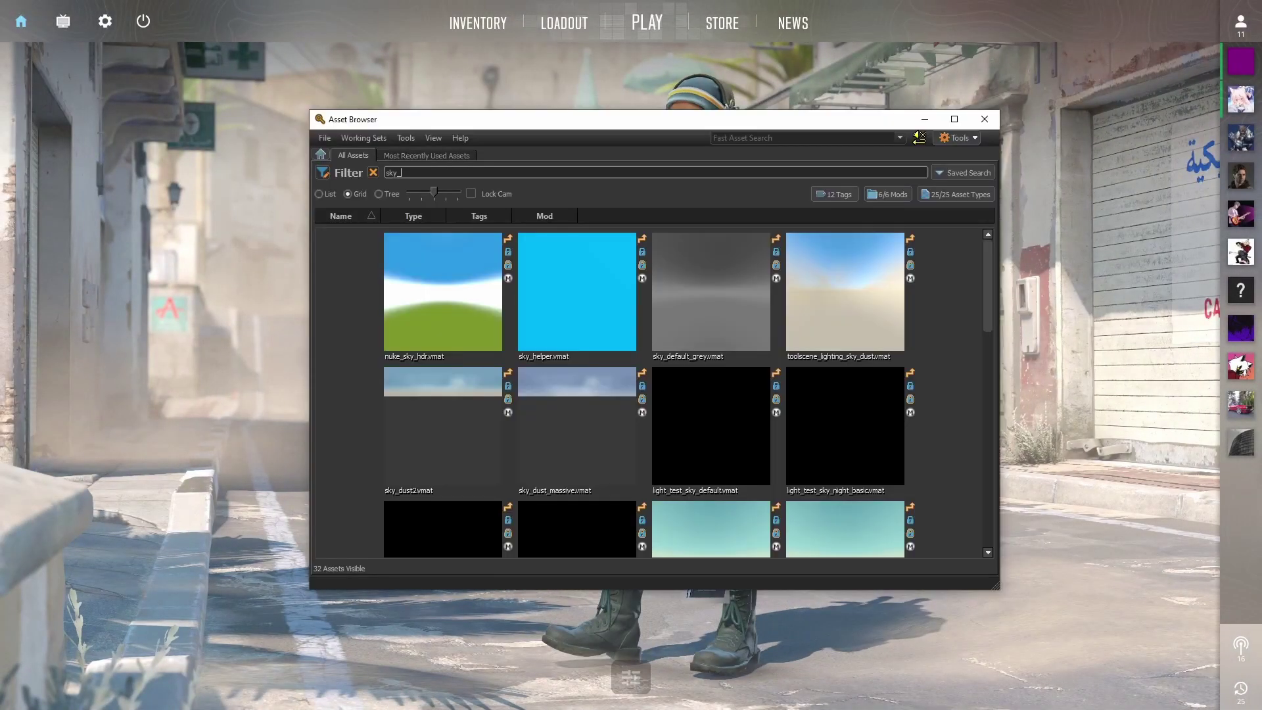
left_click(984, 119)
- Clear the Command Prompt and overheadmaps windows away, load de_gale again and join the Counter-Terrorists to test the radar
key("alt+Tab")
key("alt+Tab")
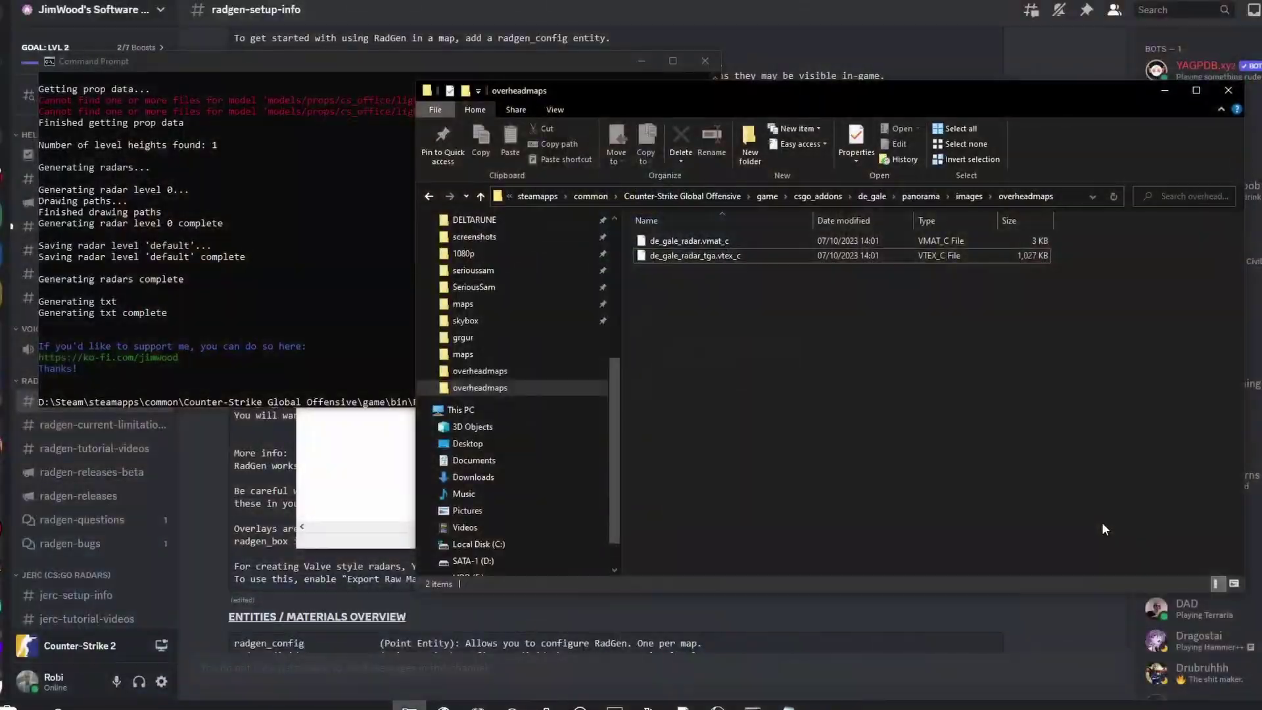
left_click(653, 66)
left_click(1164, 90)
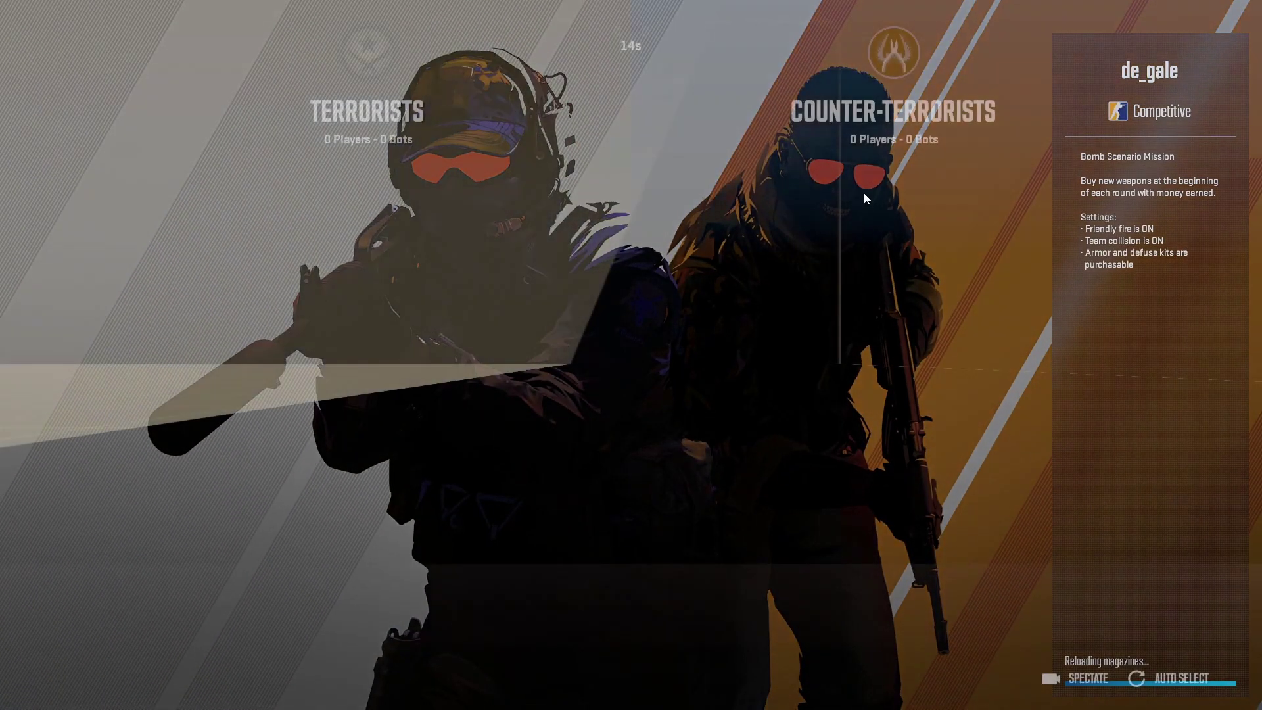
left_click(897, 72)
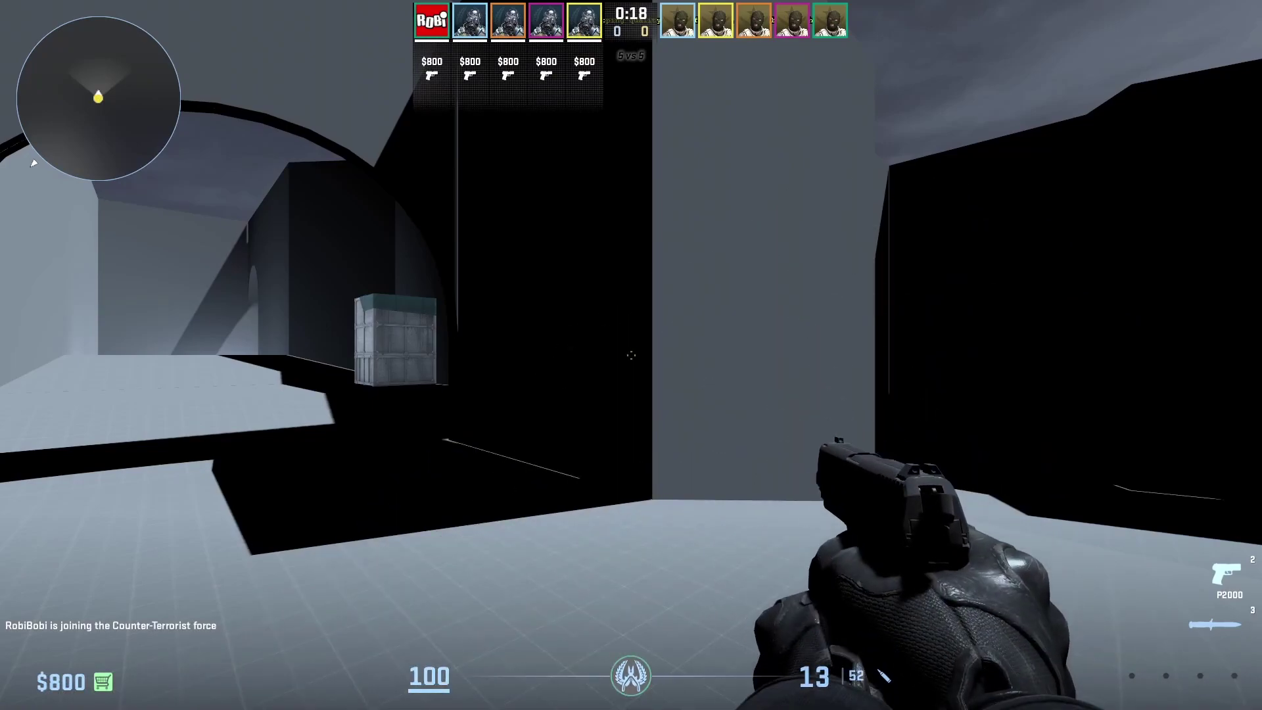
- Switch to the Material Editor and check the DecalColor texture assigned to the de_gale_radar material
key("alt+Tab")
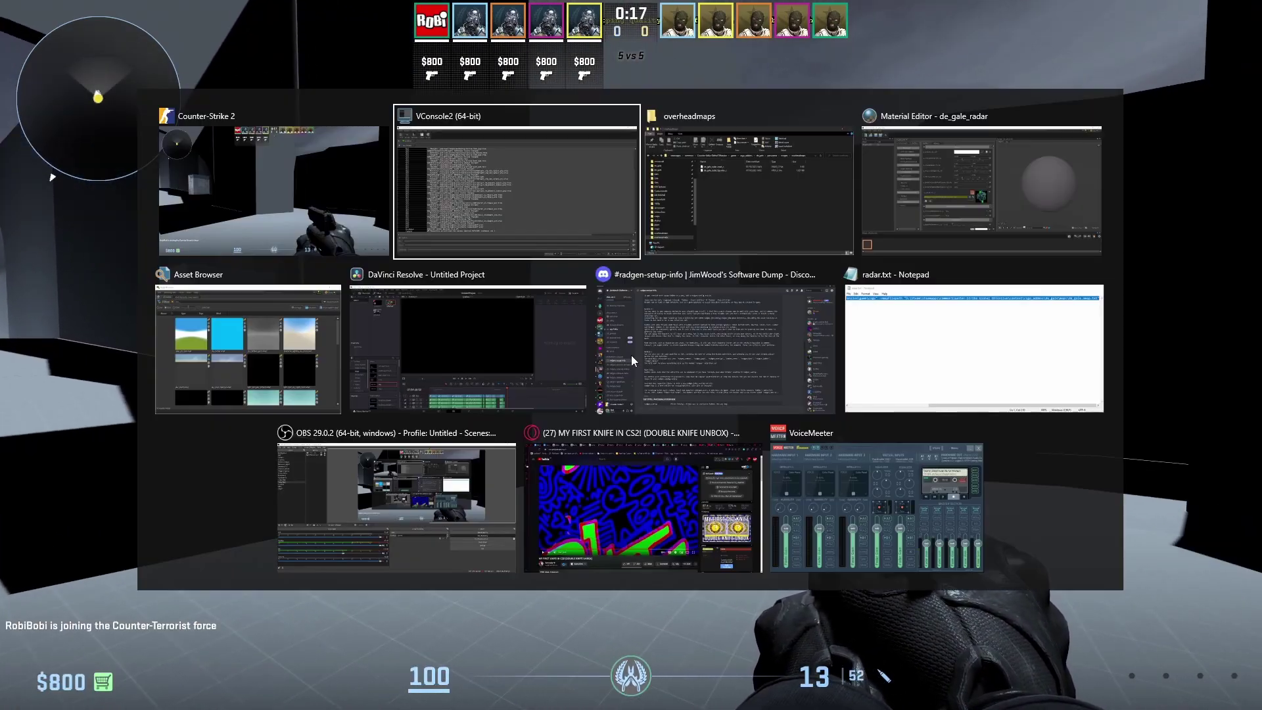
key("Tab")
key("Tab")
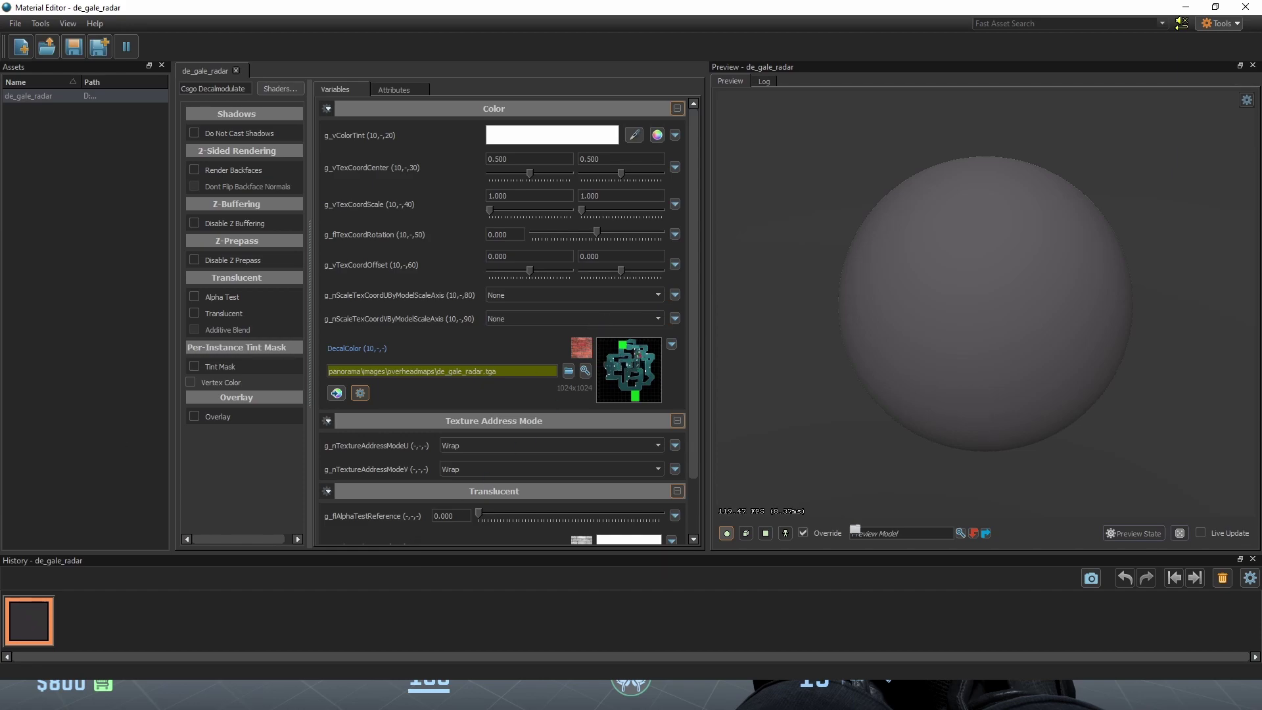
key("alt+Tab")
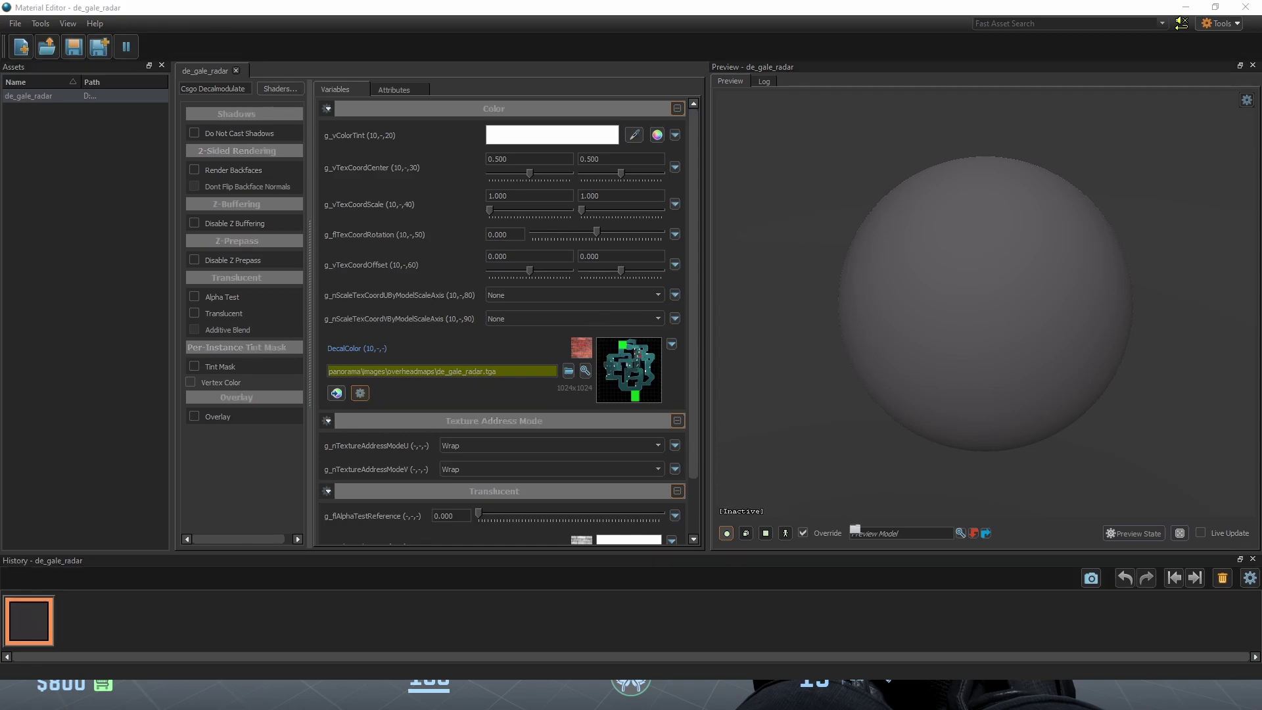
- In Hammer, build de_gale with the option to create a minimap on load enabled and check the compile output
key("alt+Tab")
key("alt+Tab")
key("alt+Tab")
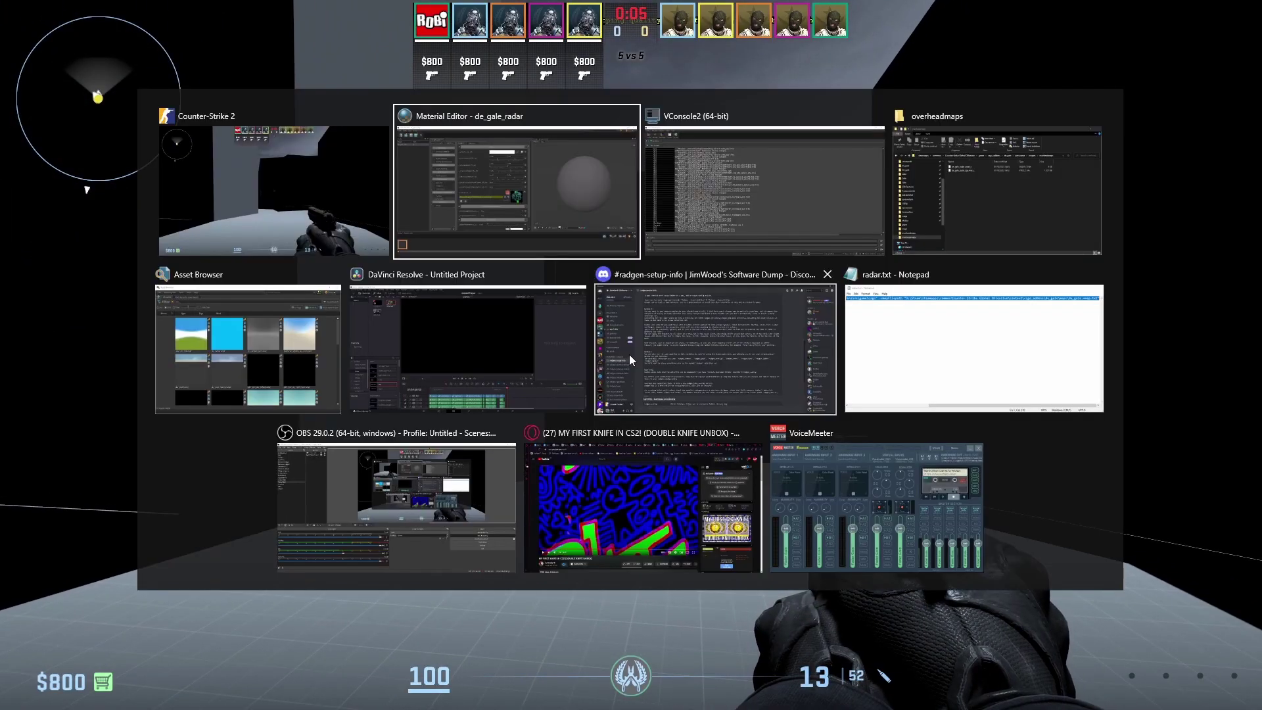
key("alt+Tab")
key("alt+Tab")
key("F9")
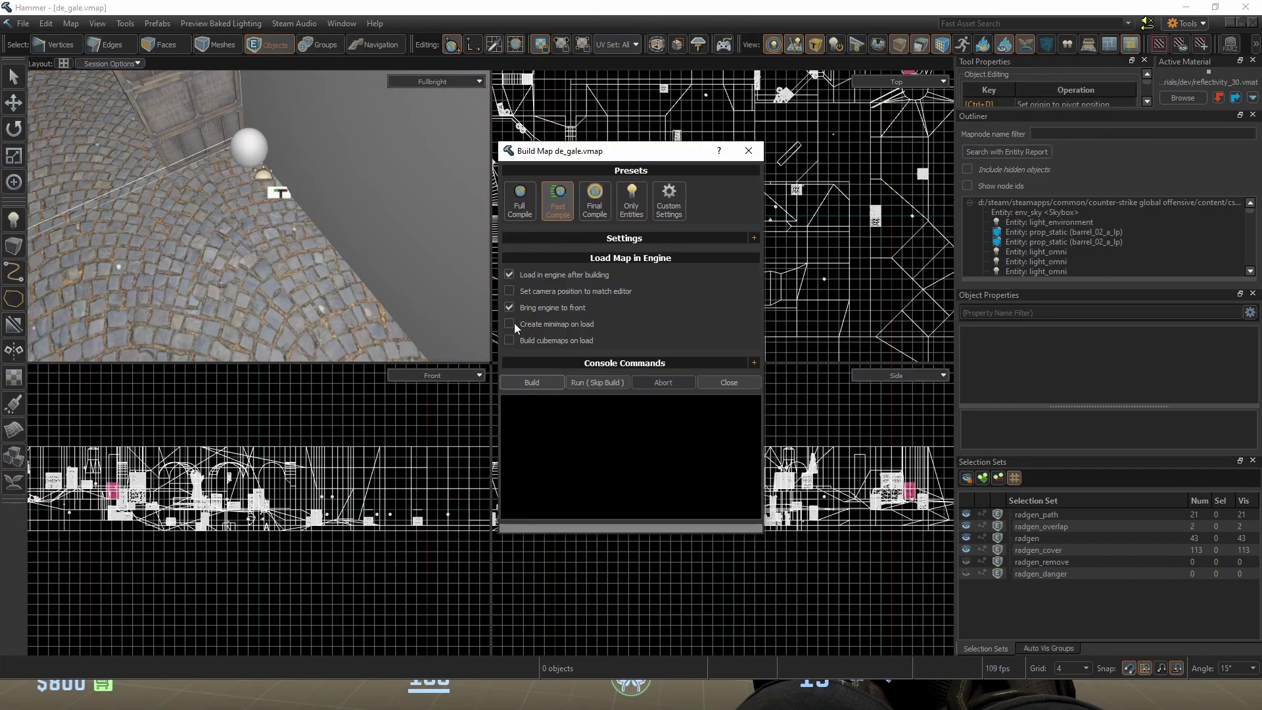
left_click(546, 381)
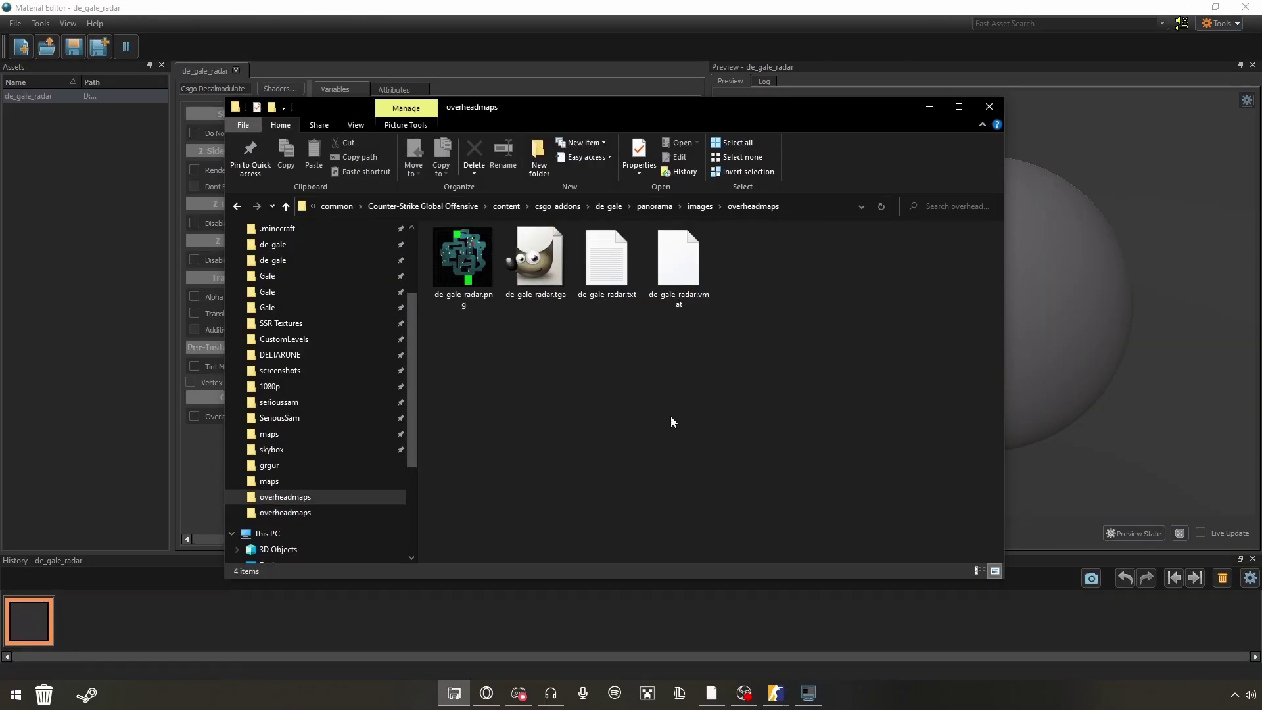
mouse_move(763, 634)
left_click(940, 635)
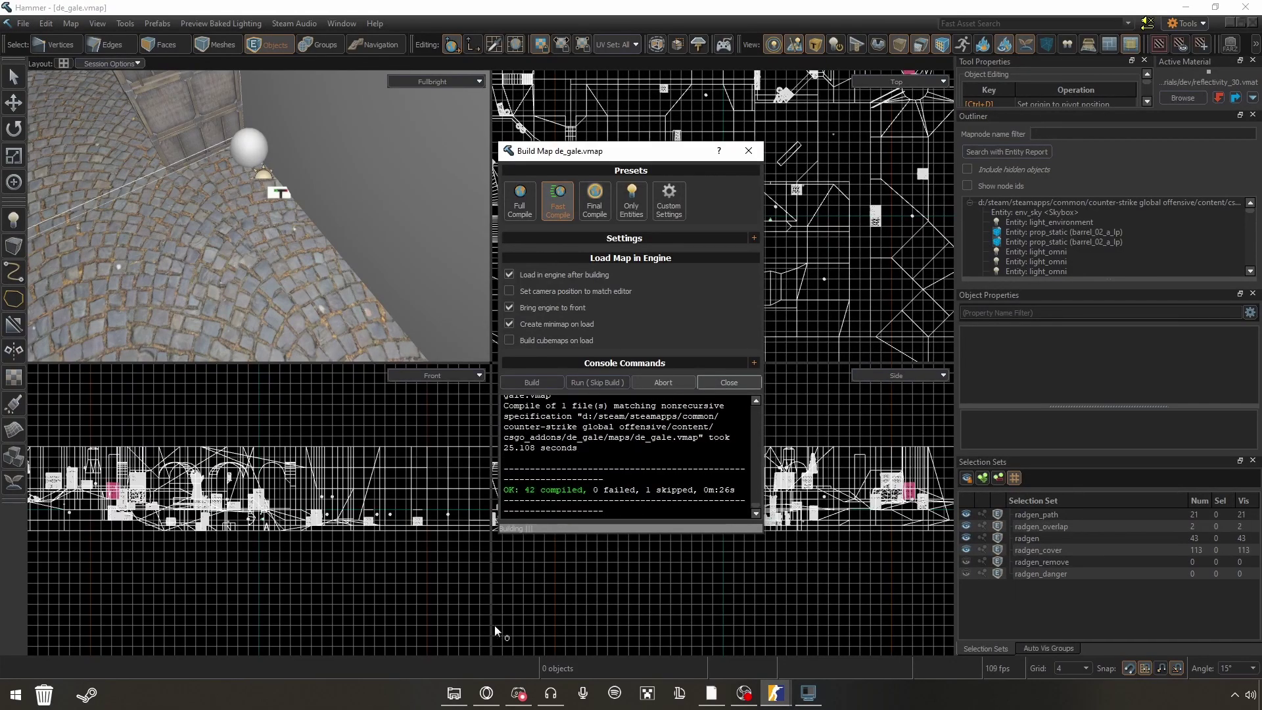
- Open de_gale_radar.tga from the content overheadmaps folder in GIMP and add de_gale_radar.png as a layer above it
key("alt+Tab")
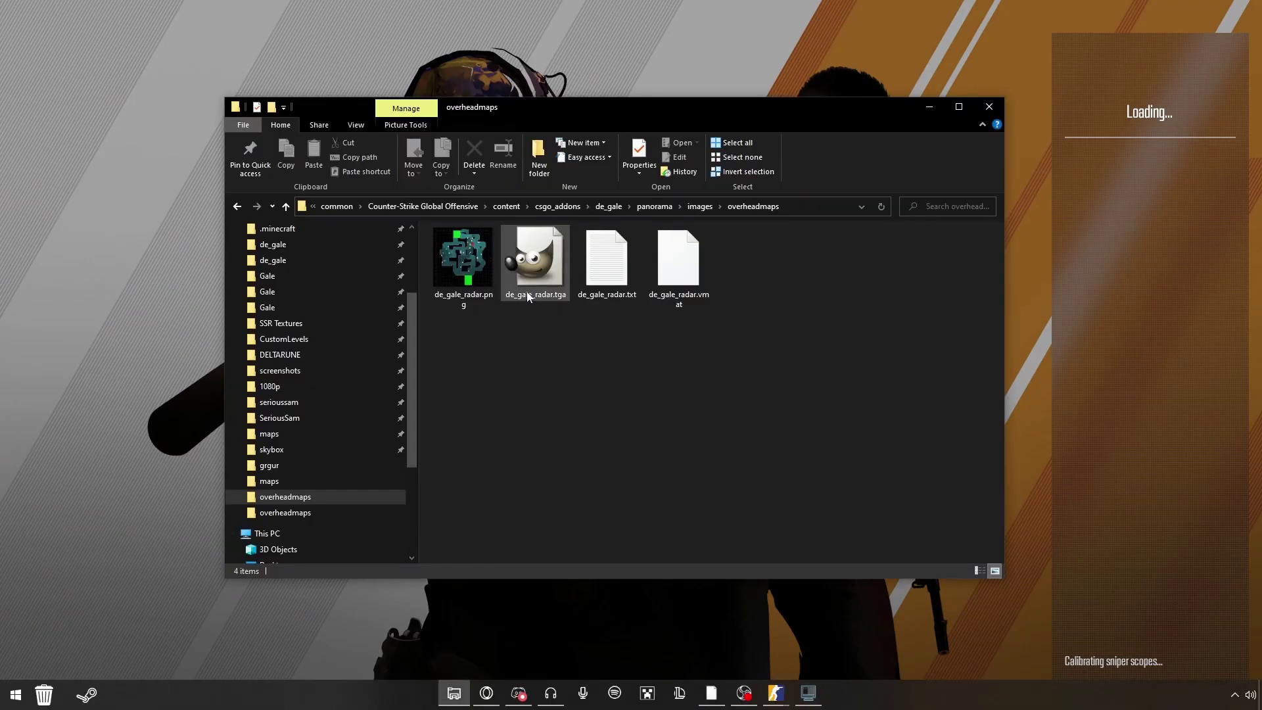
right_click(530, 281)
left_click(554, 294)
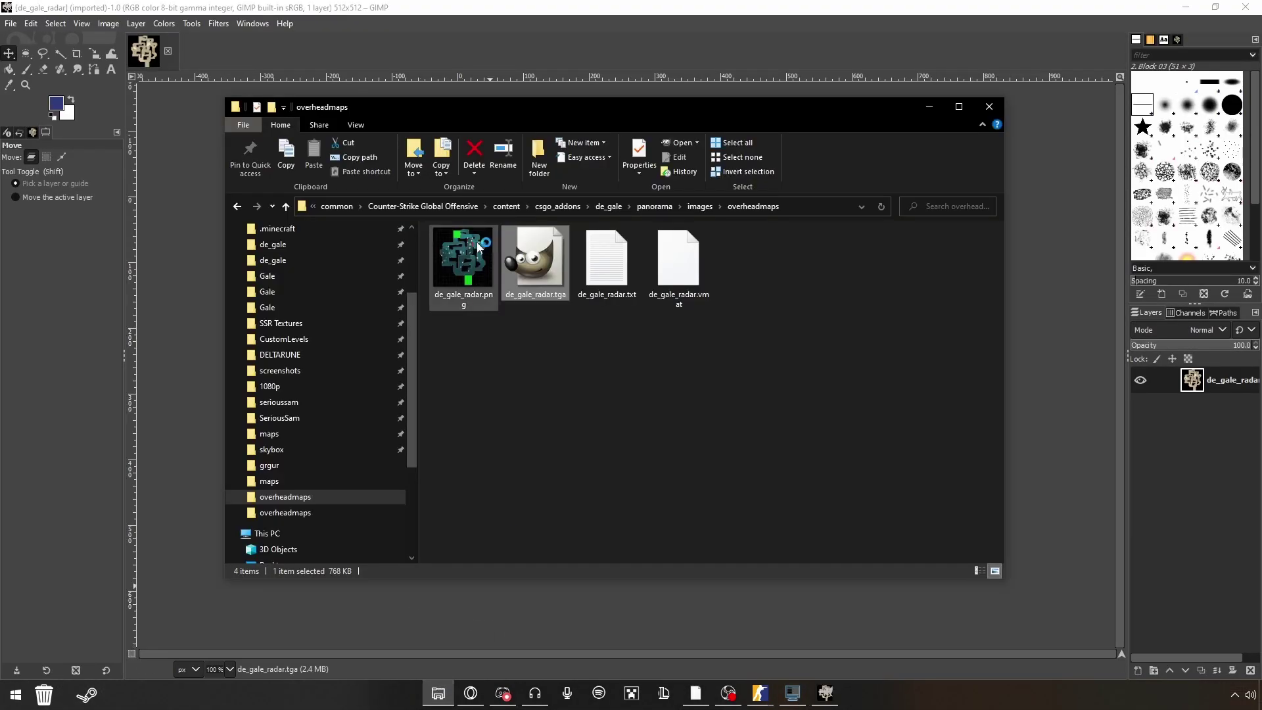
left_click(424, 5)
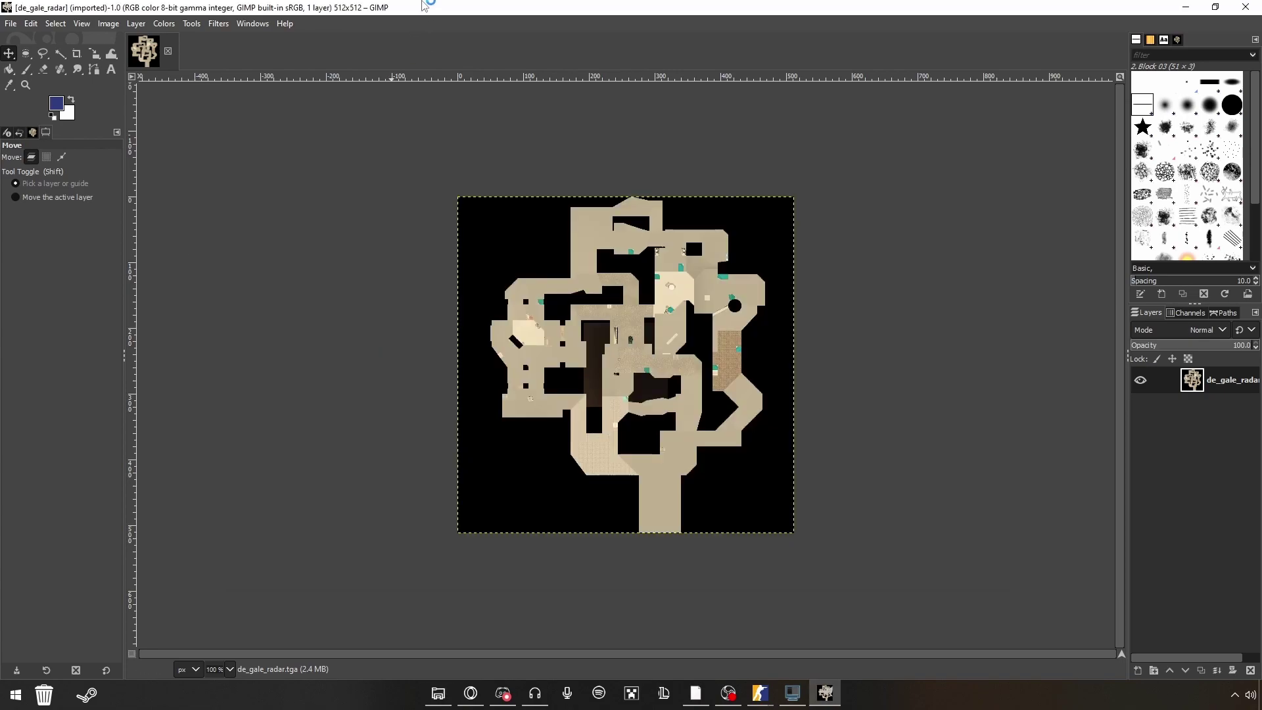
left_click_drag(782, 283, 812, 321)
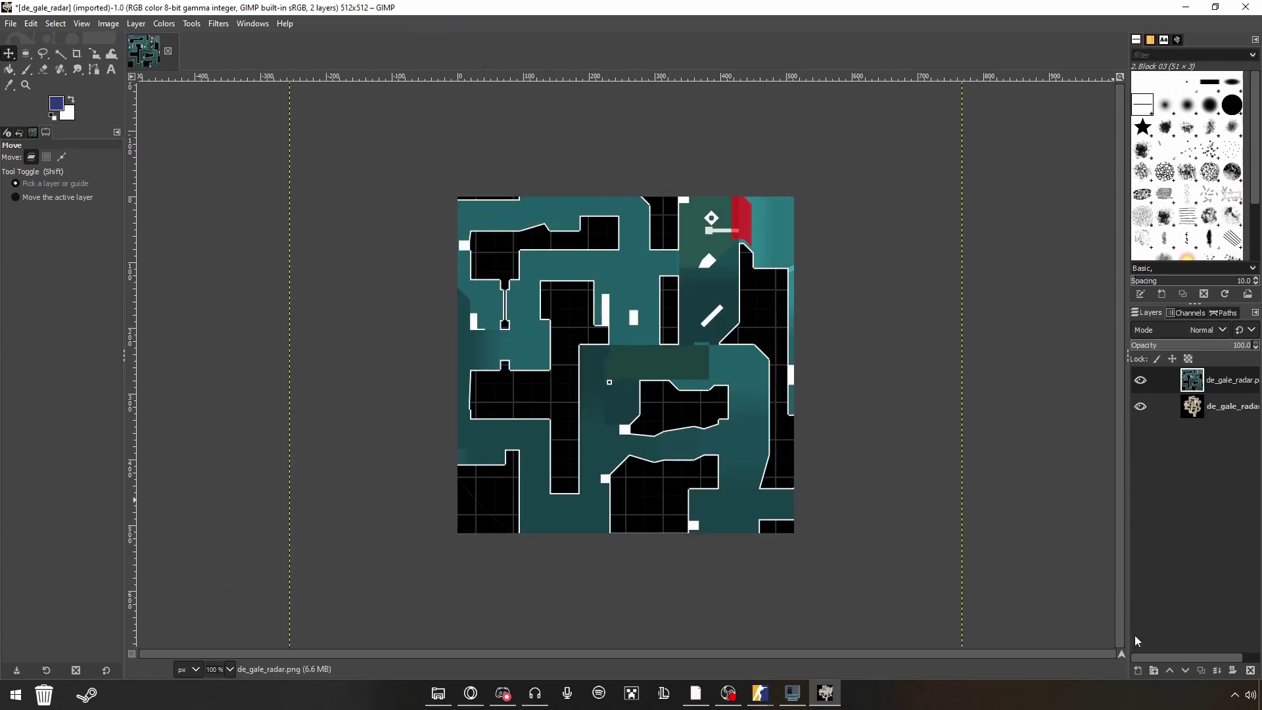
- Set the opacity of the de_gale_radar.png layer to 50 in its layer attributes
left_click(93, 55)
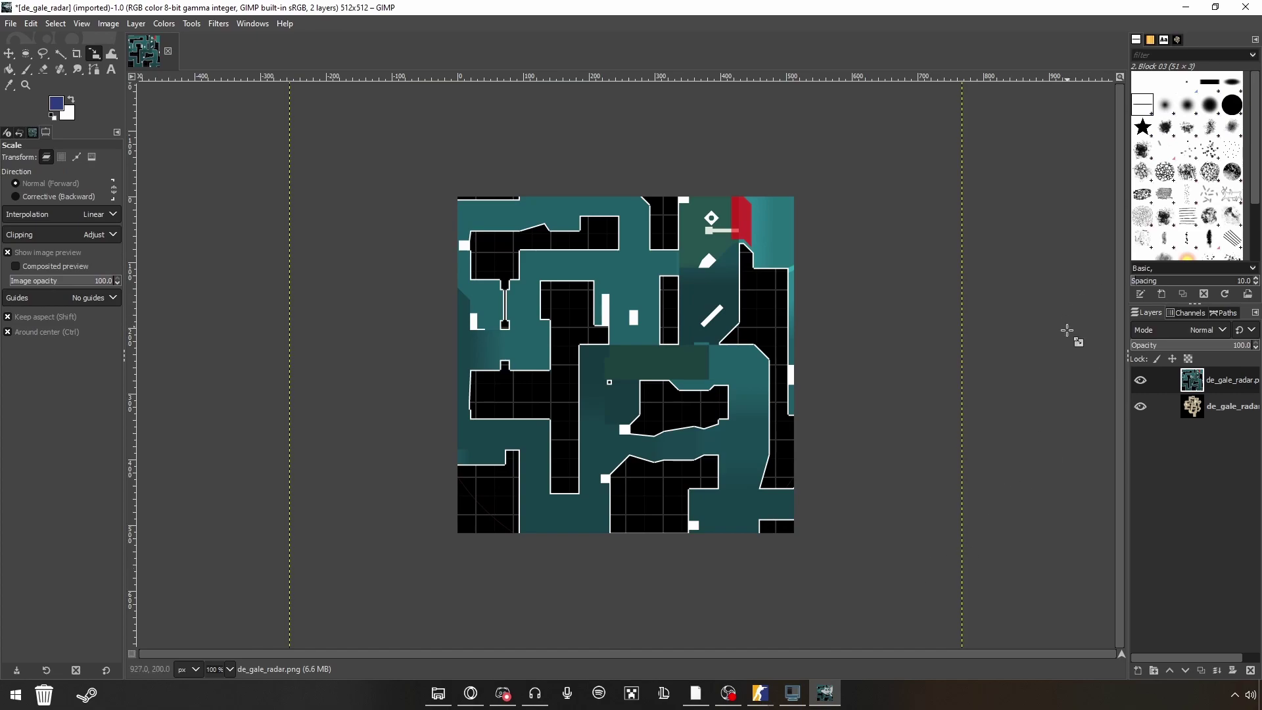
right_click(1148, 380)
left_click(1085, 13)
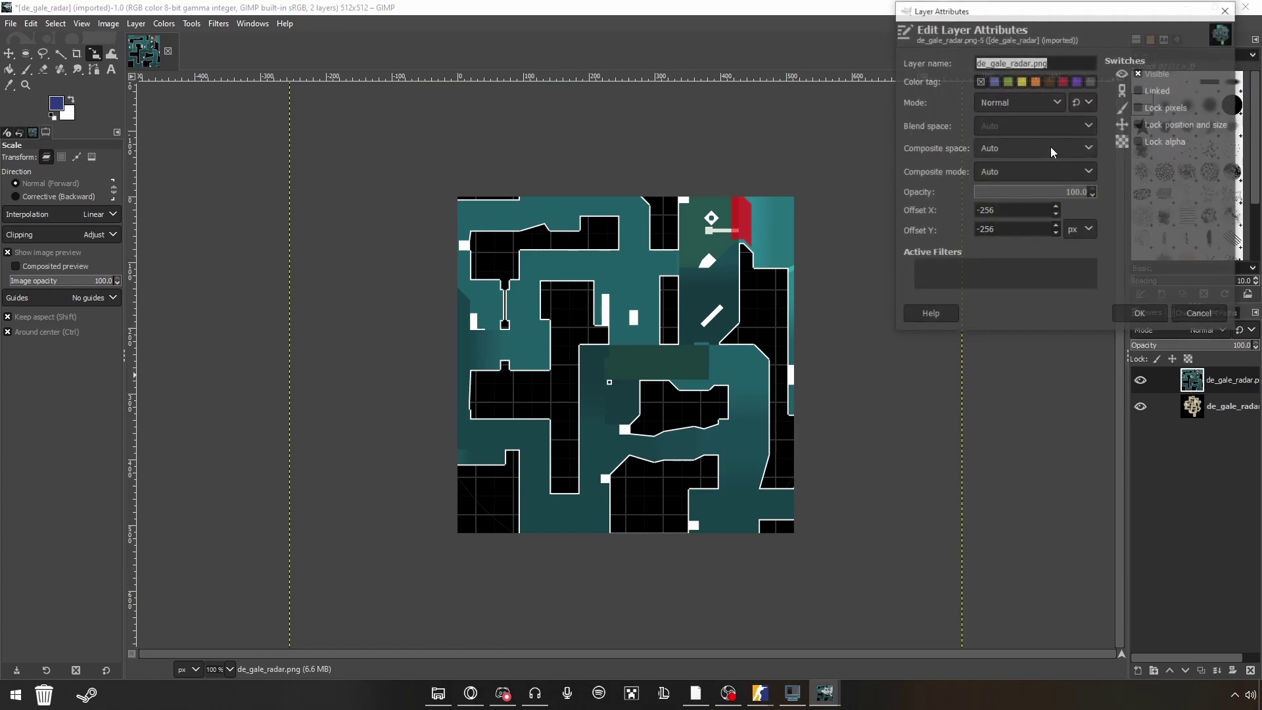
left_click(1034, 194)
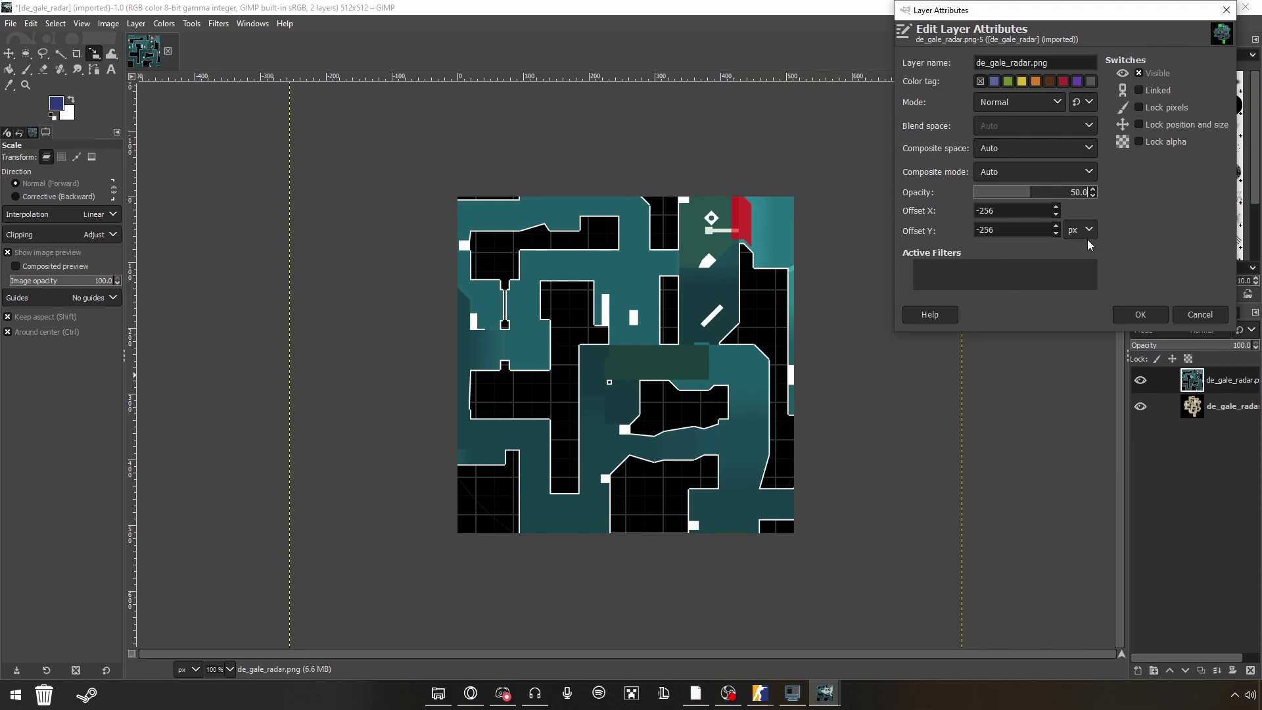
left_click(1147, 311)
- Scale the de_gale_radar.png layer to 540 × 540 px and move it slightly to line up with the minimap underneath
left_click_drag(859, 573, 640, 154)
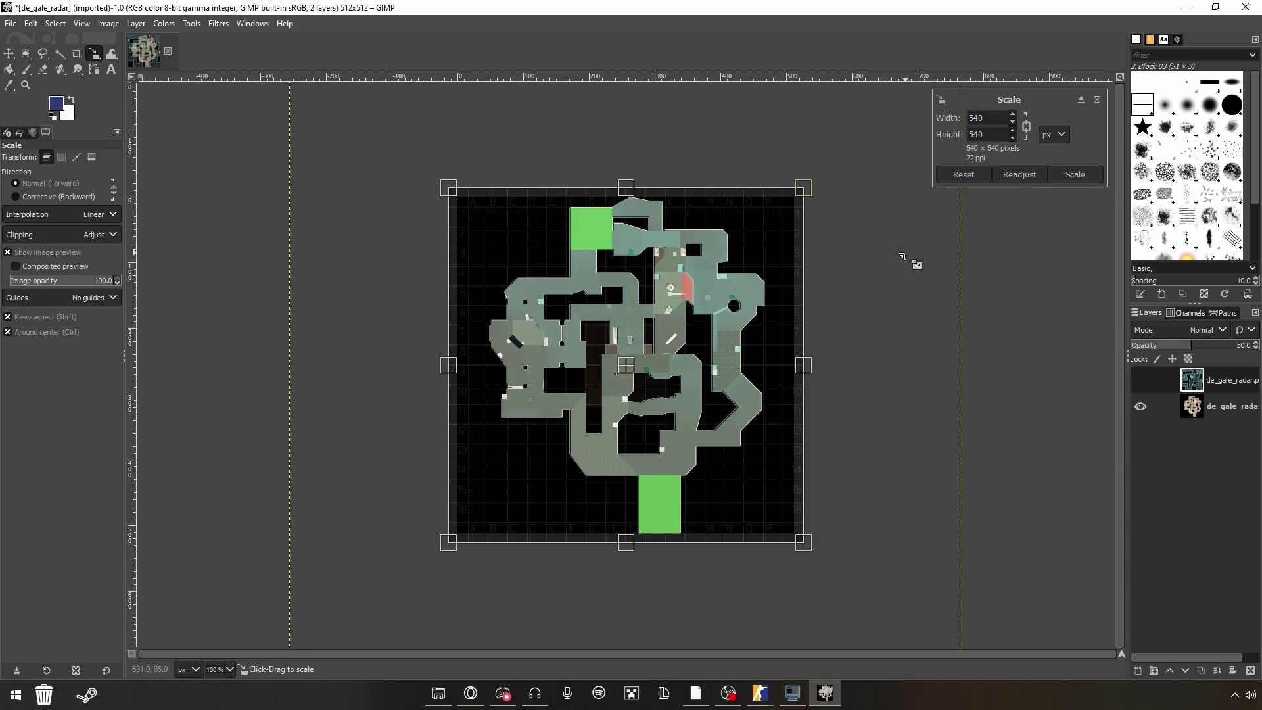
left_click(1076, 175)
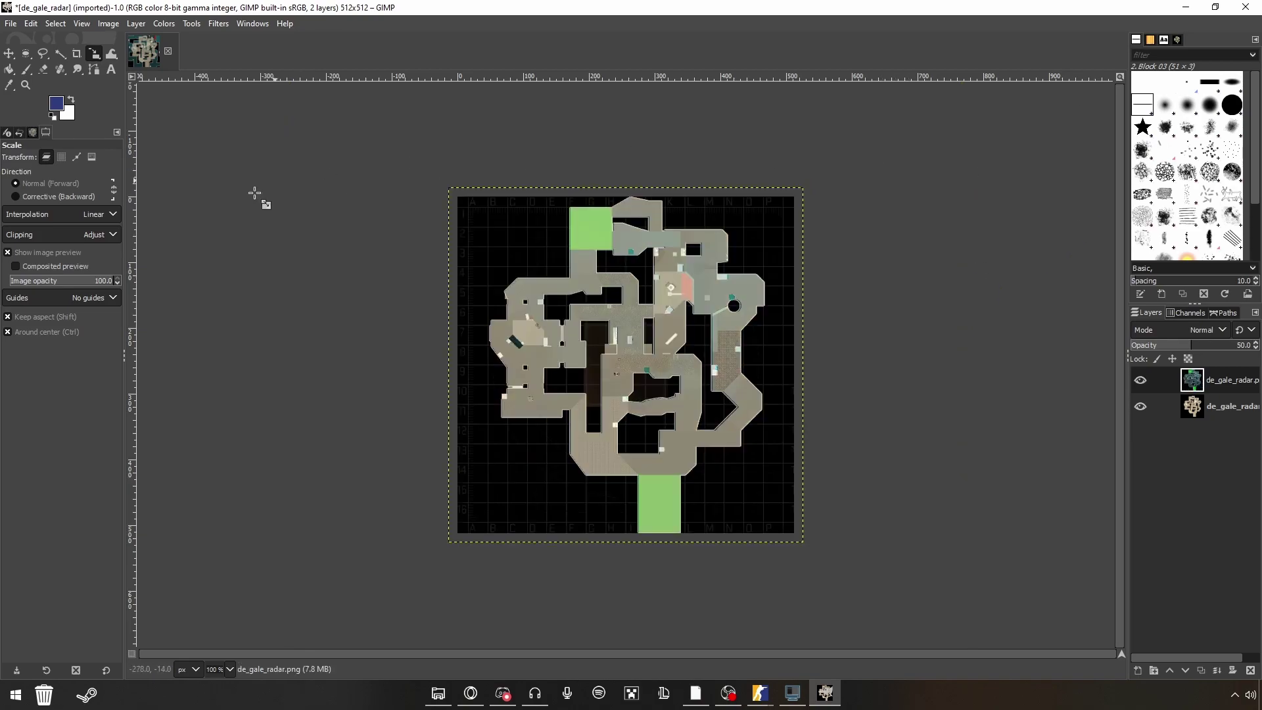
left_click(10, 58)
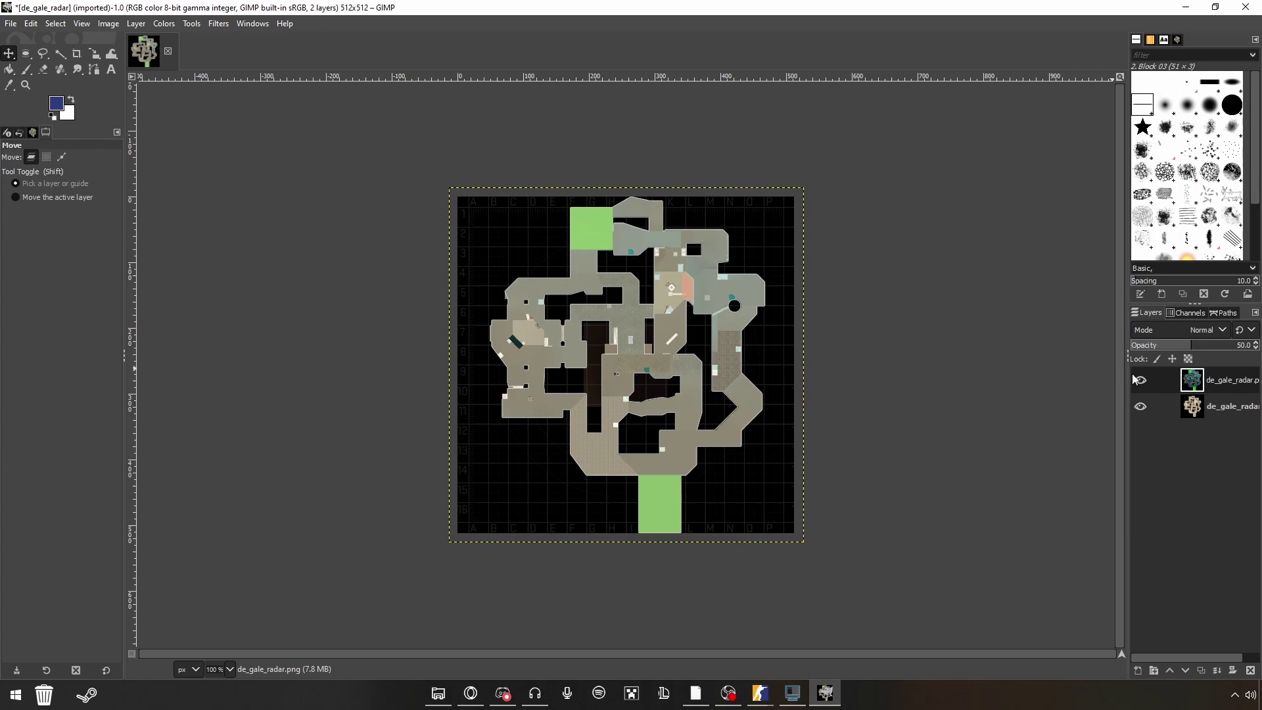
- Set the opacity of the de_gale_radar.png layer back to 100 in its layer attributes
right_click(1147, 382)
left_click(1130, 13)
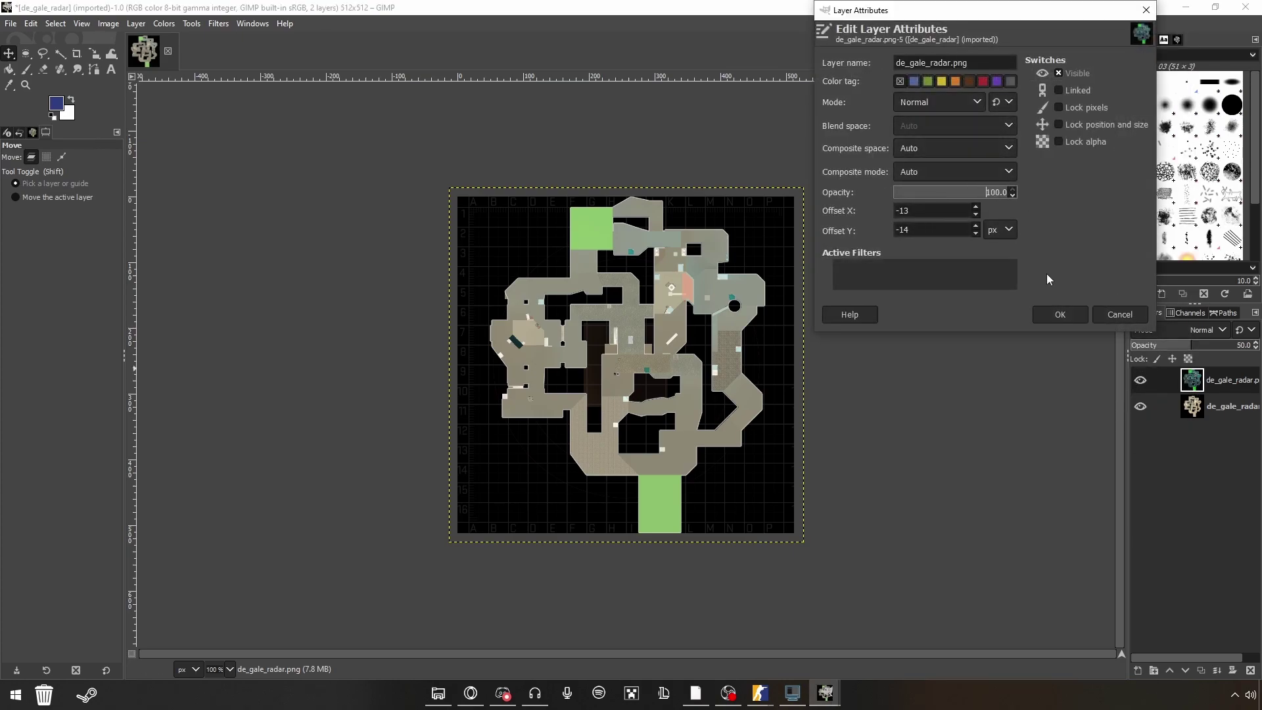
left_click(1059, 314)
- Delete the game-generated minimap layer beneath the radar image and overwrite de_gale_radar.tga with the result
left_click(1216, 406)
left_click(1251, 670)
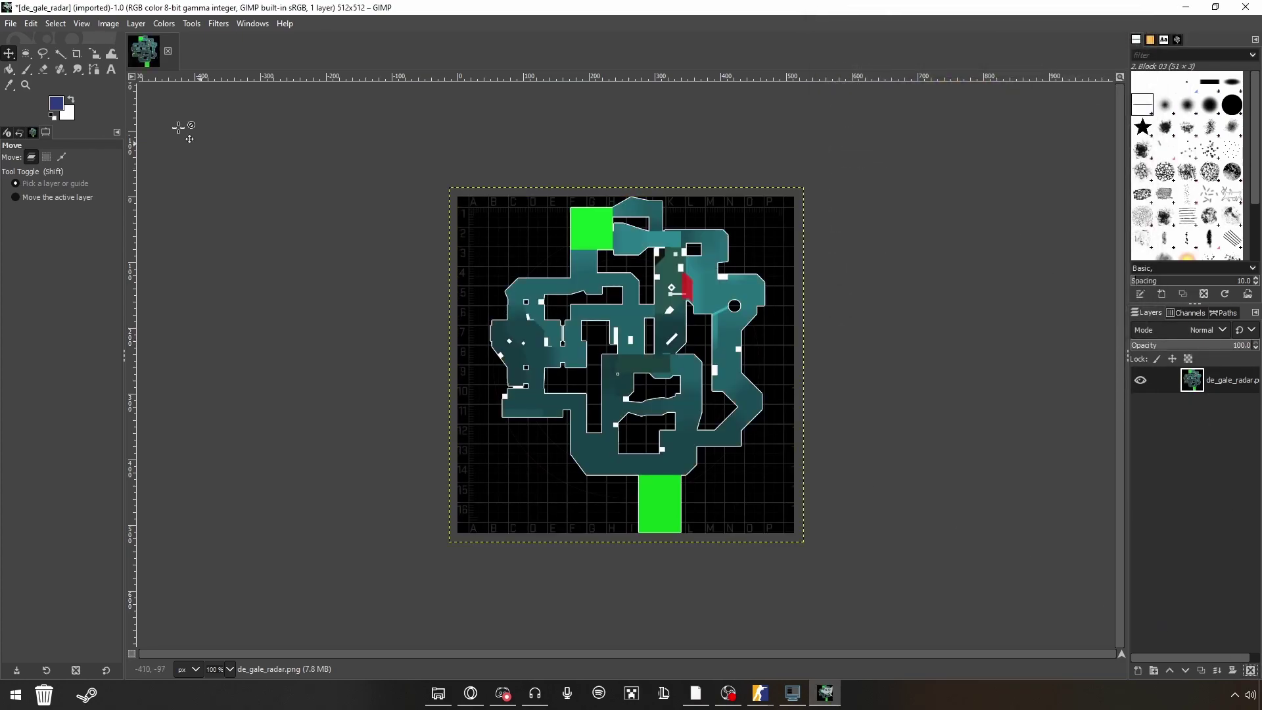
left_click(11, 23)
left_click(33, 216)
- In the Material Editor, reselect de_gale_radar.tga as the DecalColor texture, showing all image types, and save the material
mouse_move(760, 693)
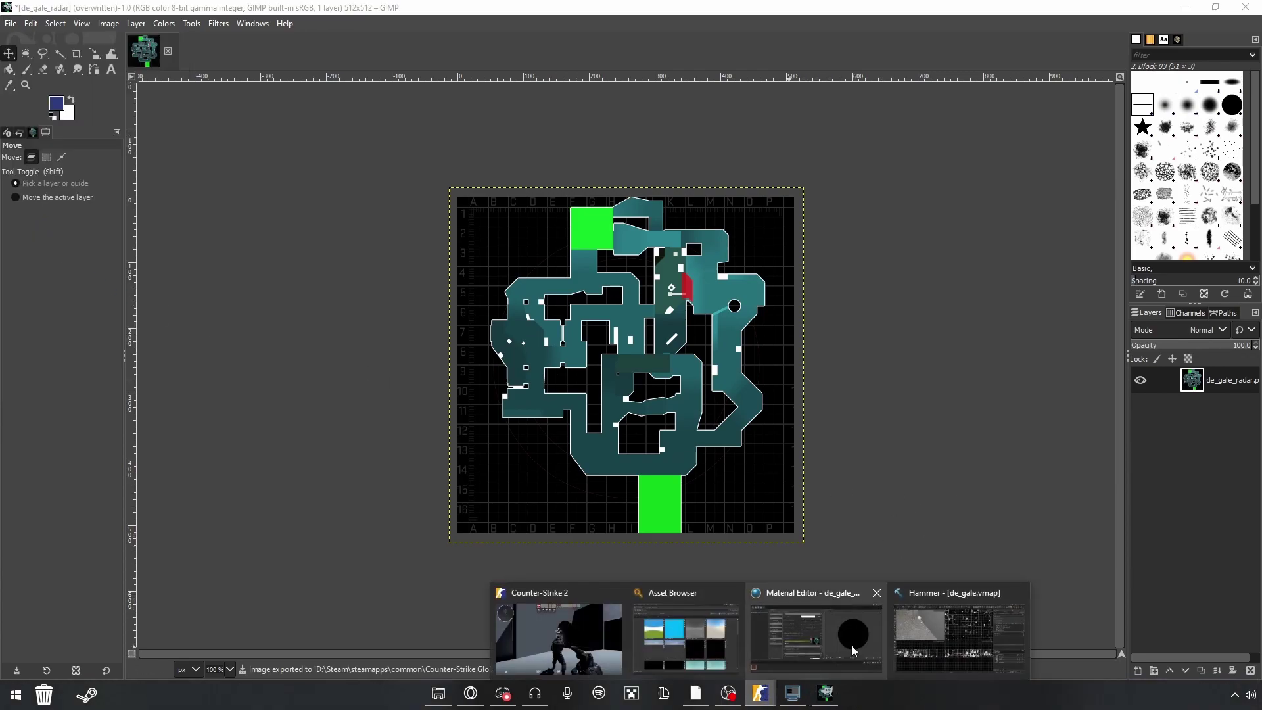
left_click(850, 631)
left_click(568, 371)
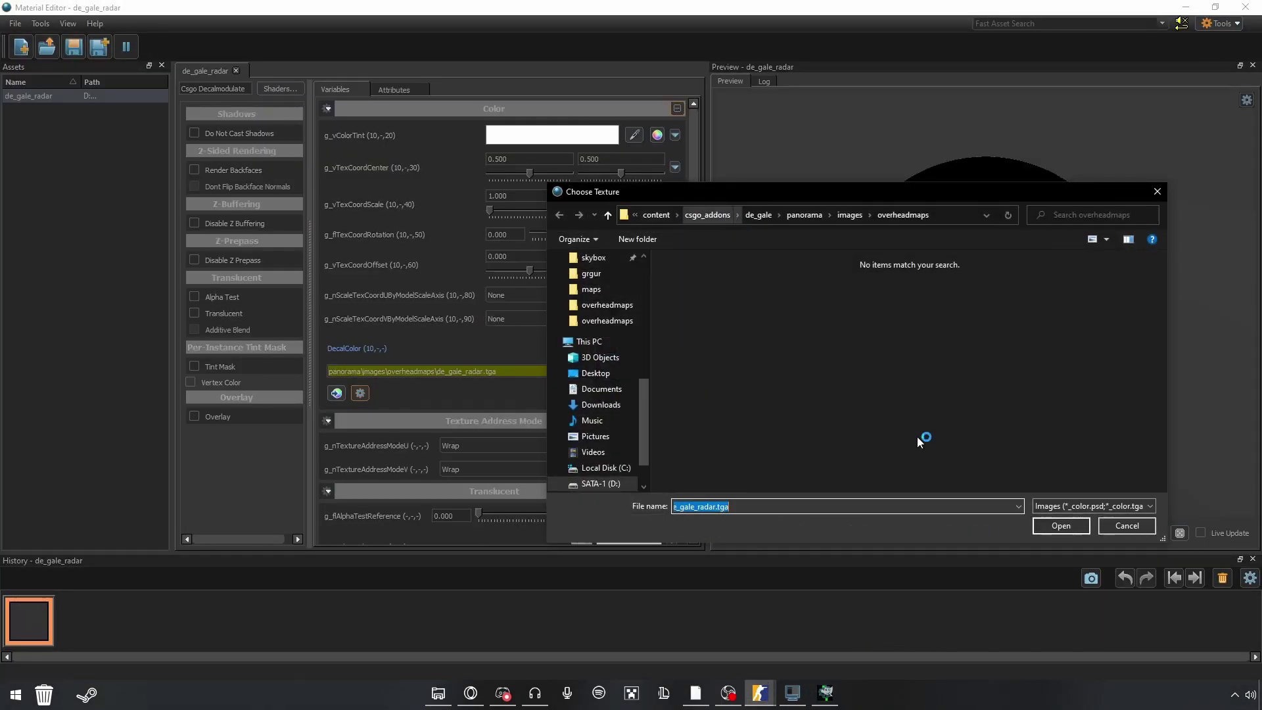
left_click(1091, 506)
left_click(1079, 529)
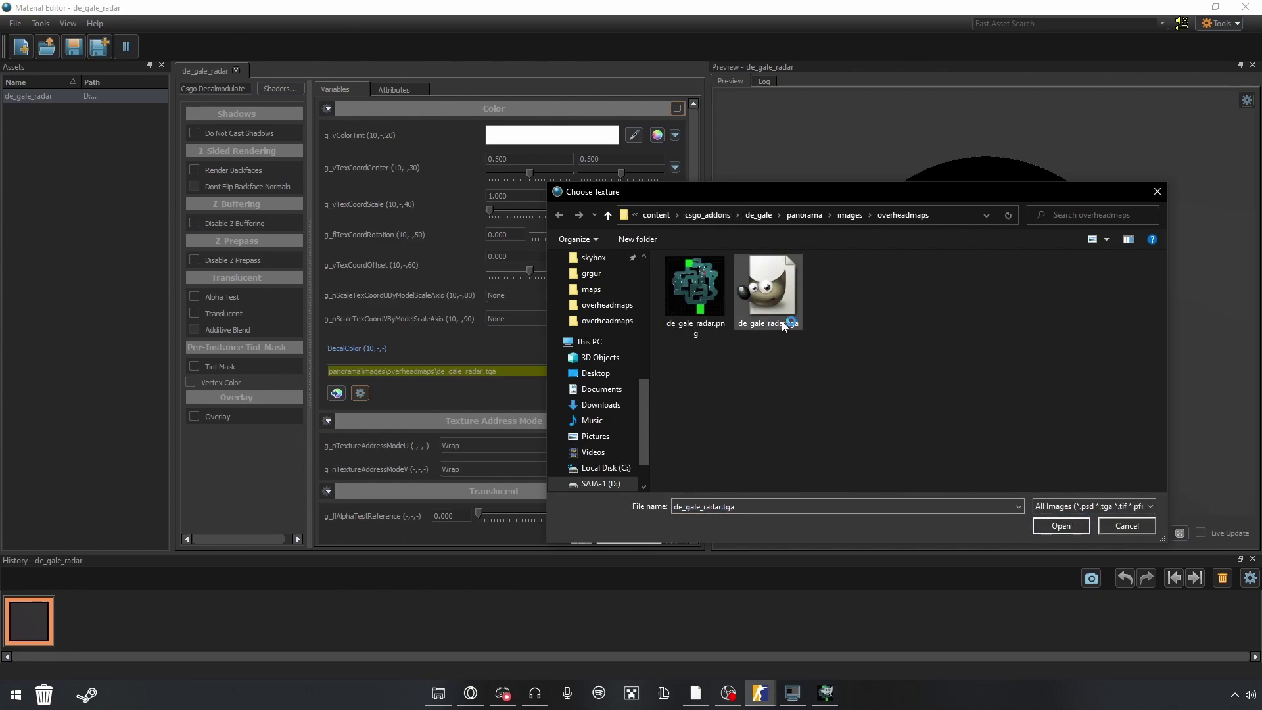
double_click(760, 293)
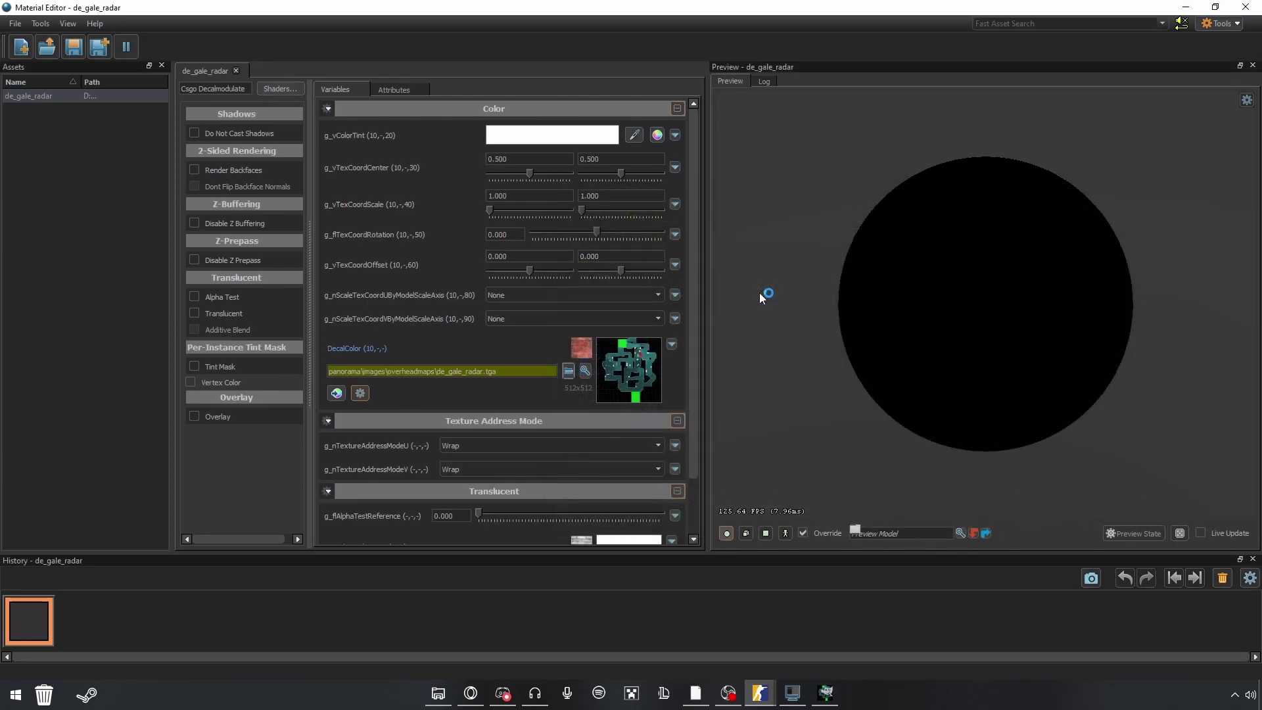
left_click(74, 47)
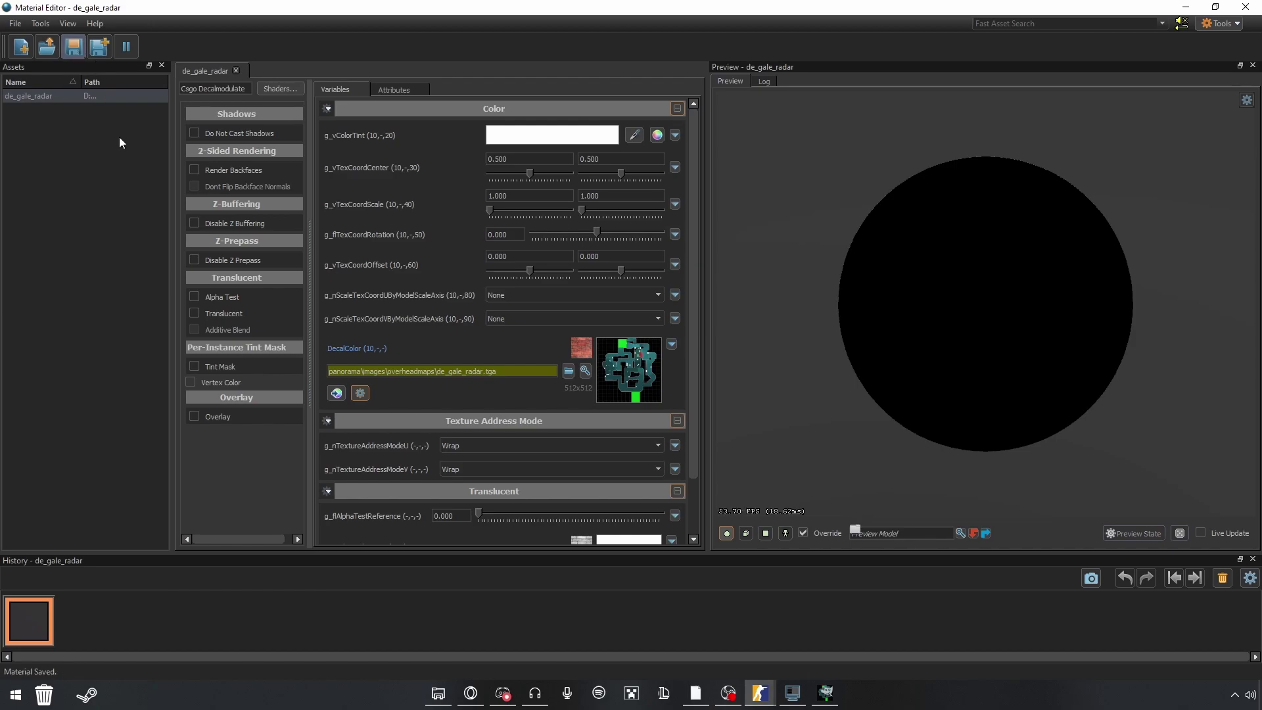
- In the game overheadmaps folder, delete de_gale_radar_tga.vtex_c and give its name to de_gale_radar_tga_dcf899b5.vtex_c by removing the suffix
left_click(437, 693)
left_click(276, 512)
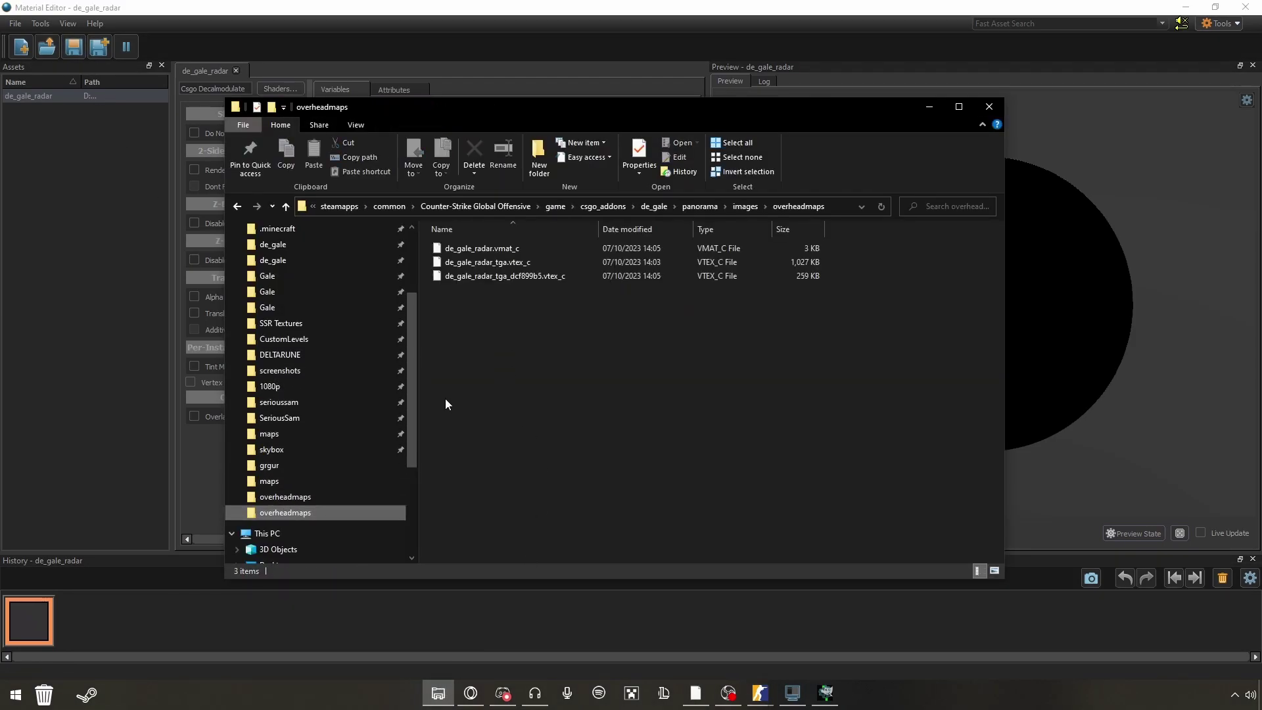
right_click(502, 263)
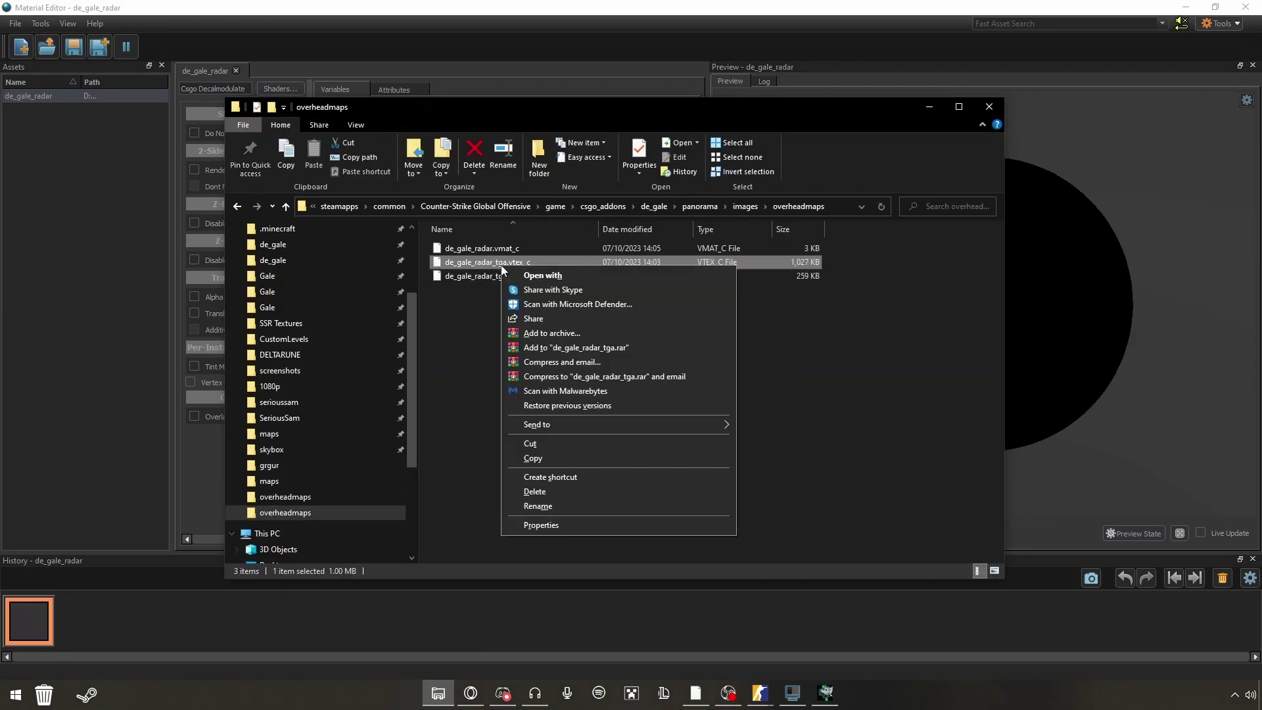
left_click(534, 492)
right_click(491, 264)
left_click(528, 505)
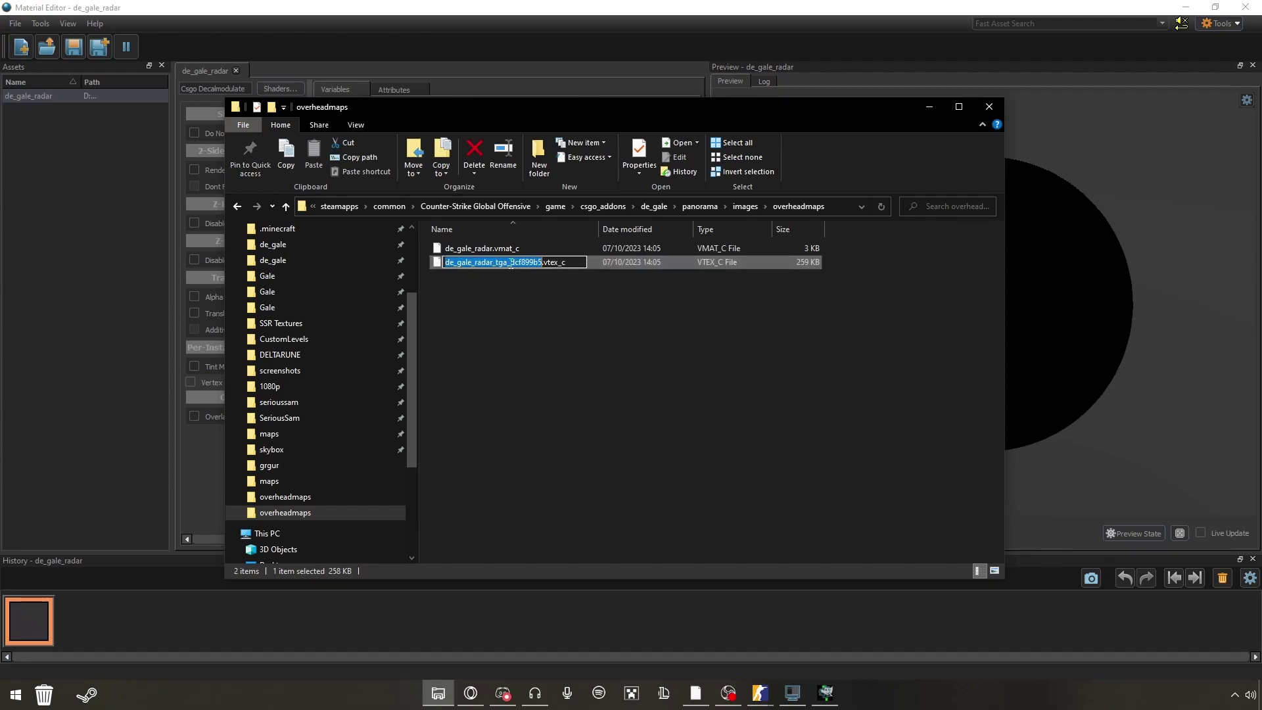
left_click_drag(510, 263, 516, 262)
key("BackSpace")
key("Return")
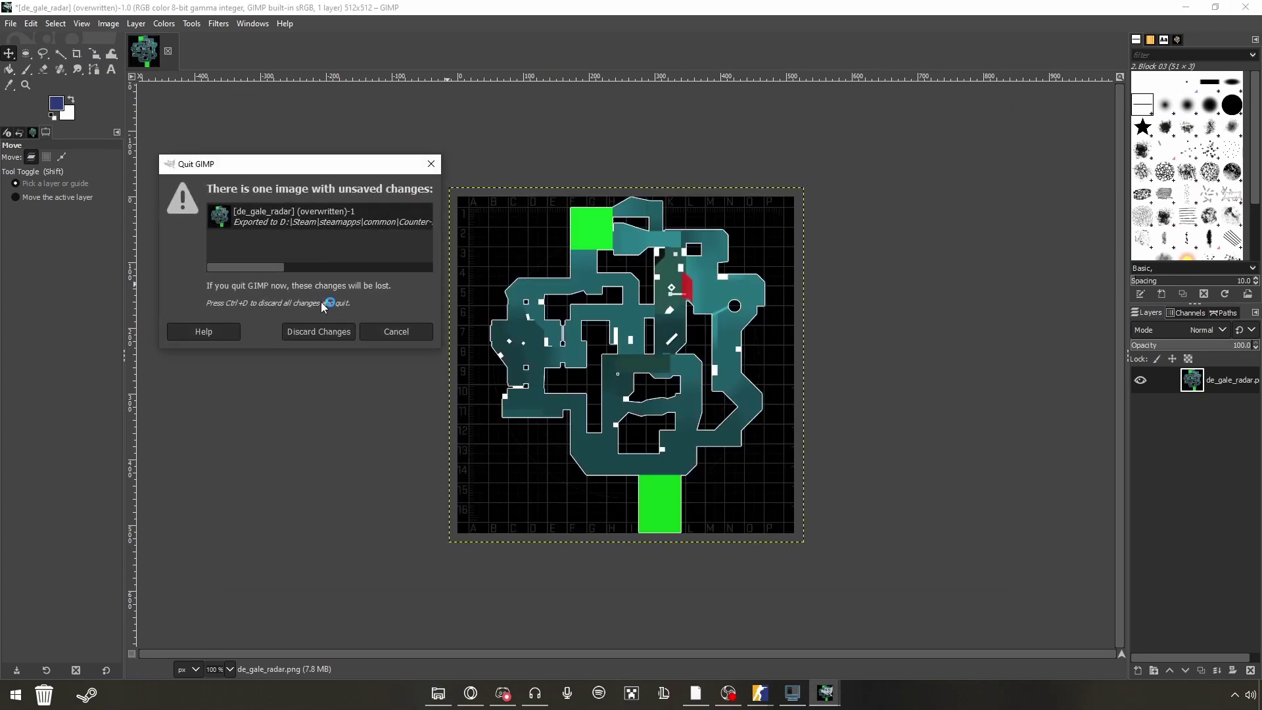
- Quit GIMP, discarding the unsaved changes, and close the open Workshop Tools editor windows
left_click(318, 329)
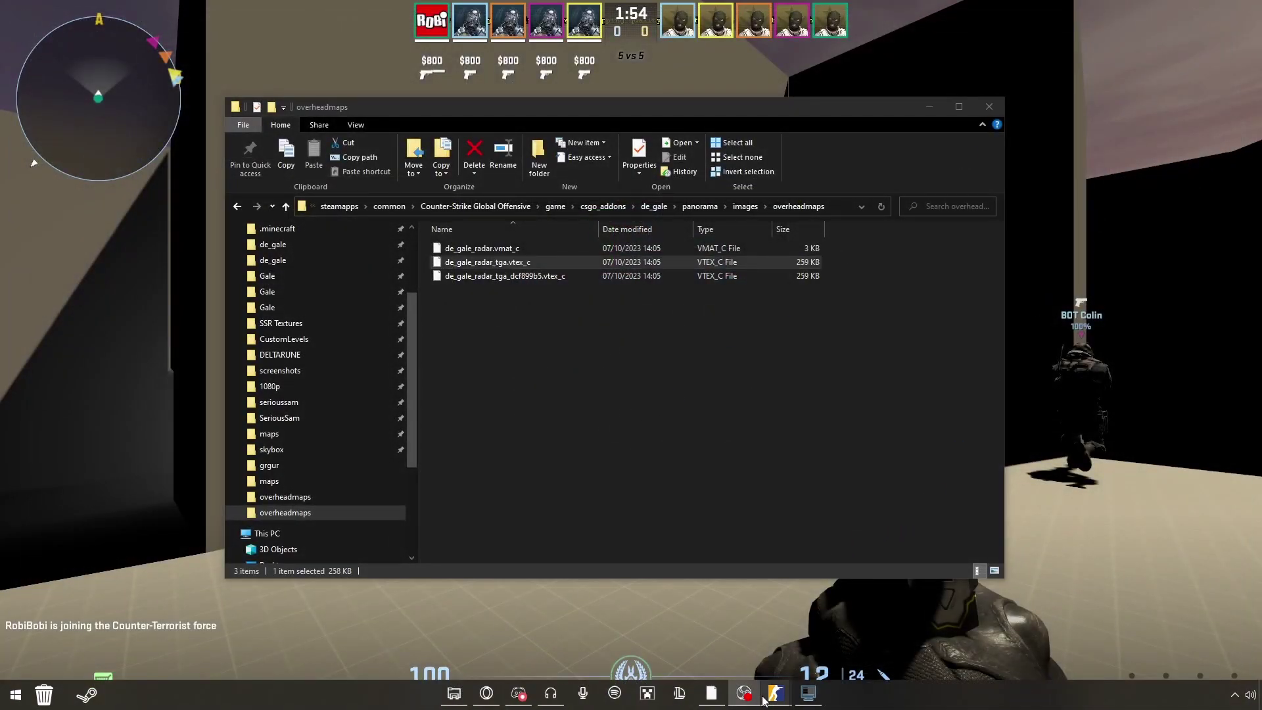
mouse_move(760, 693)
left_click(886, 625)
left_click(1245, 8)
left_click(891, 595)
- Leave the match and quit Counter-Strike 2, and relaunch it with the de_gale addon and map loaded
left_click(775, 635)
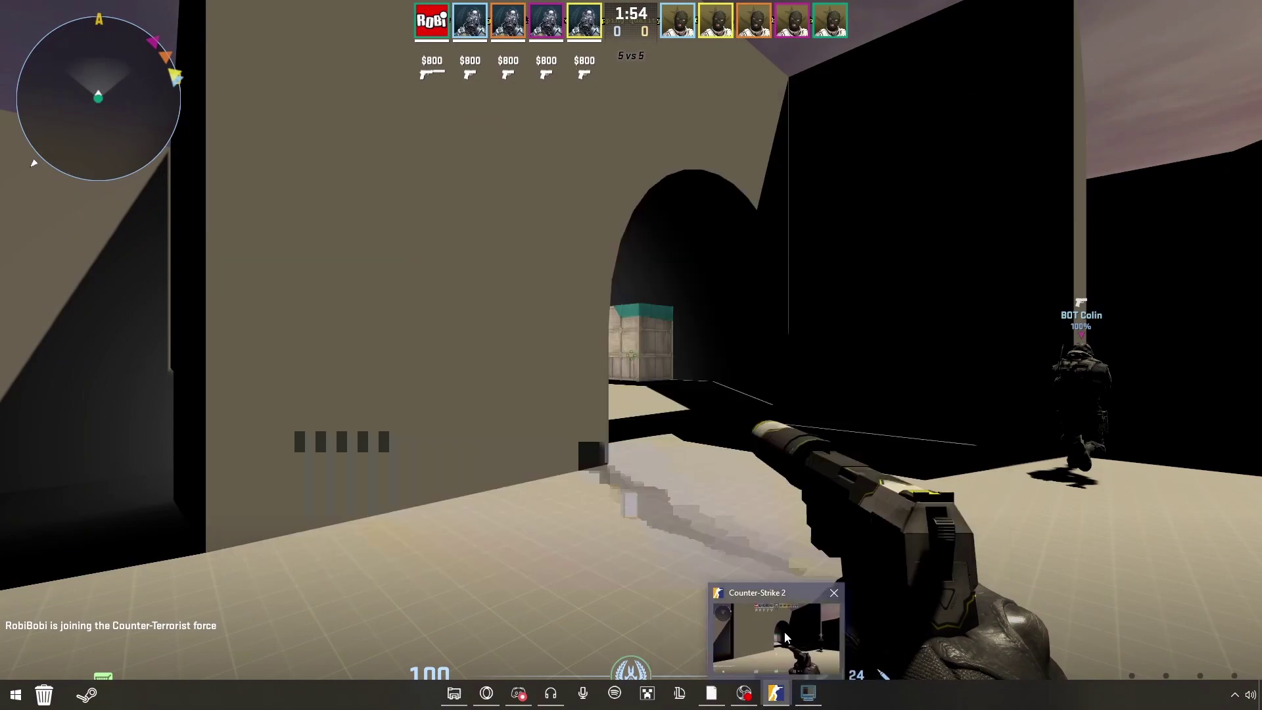
key("Escape")
left_click(632, 212)
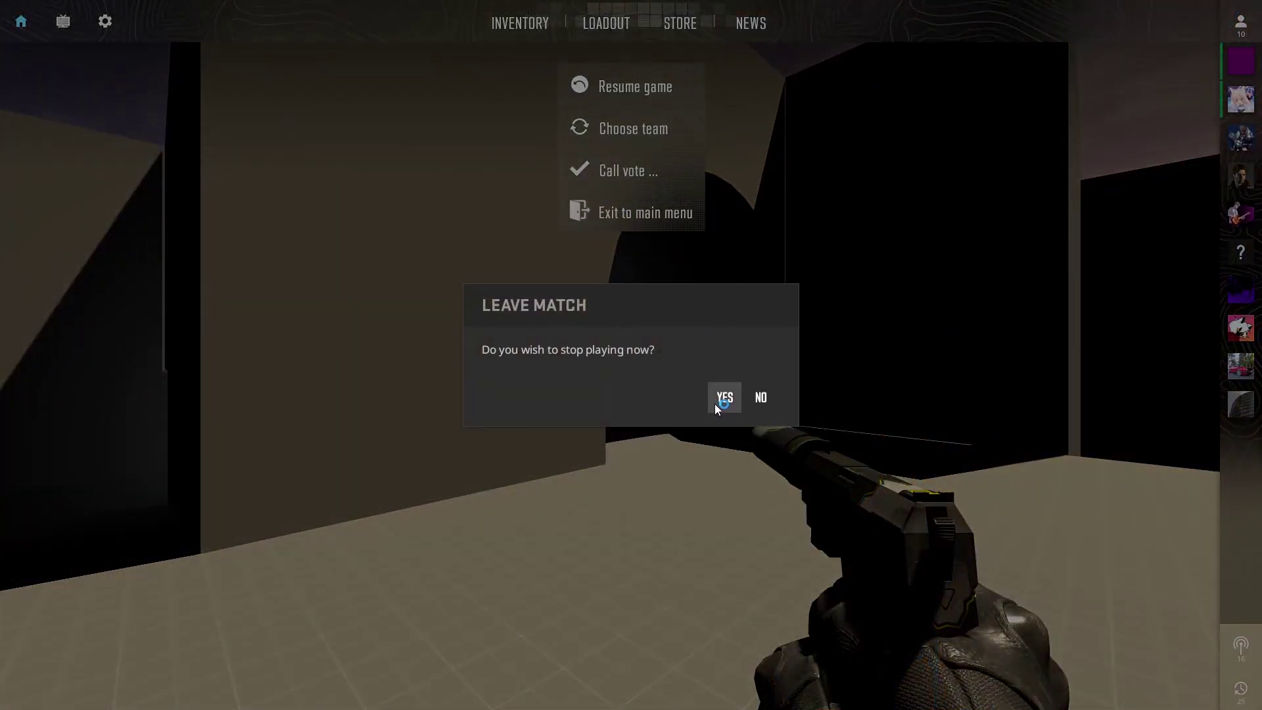
left_click(715, 403)
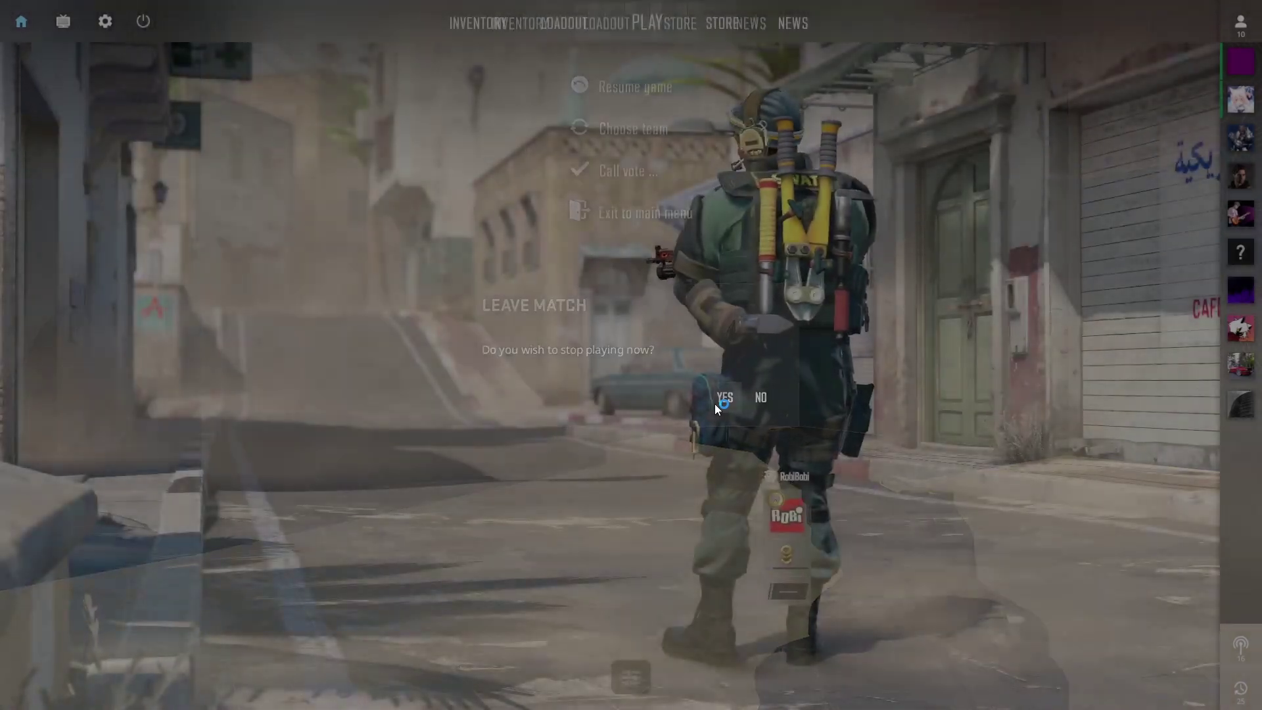
left_click(141, 20)
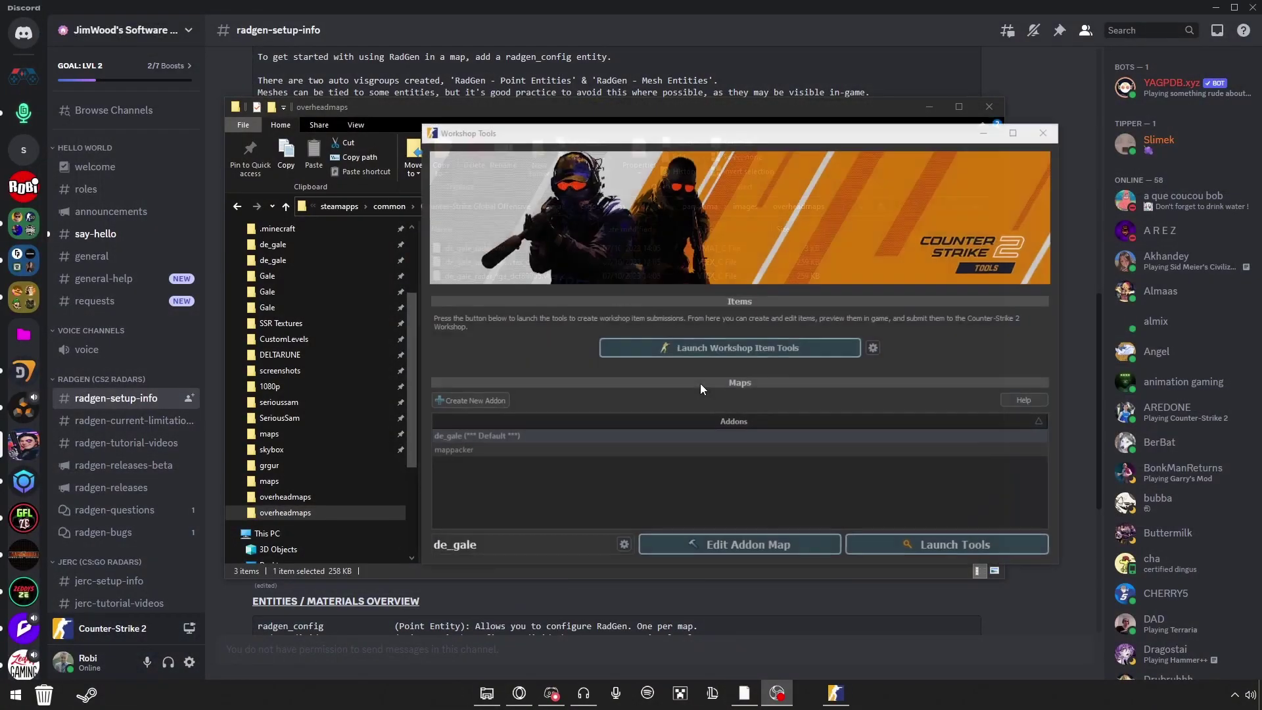
double_click(512, 435)
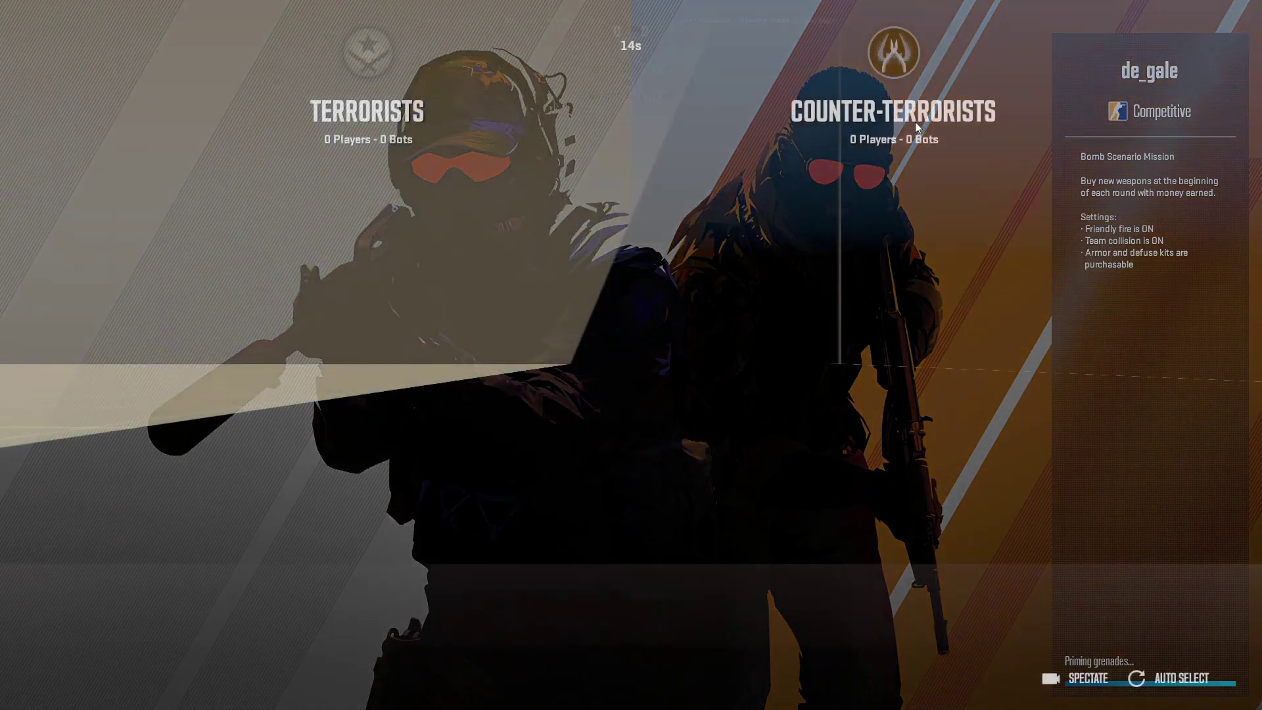
left_click(918, 126)
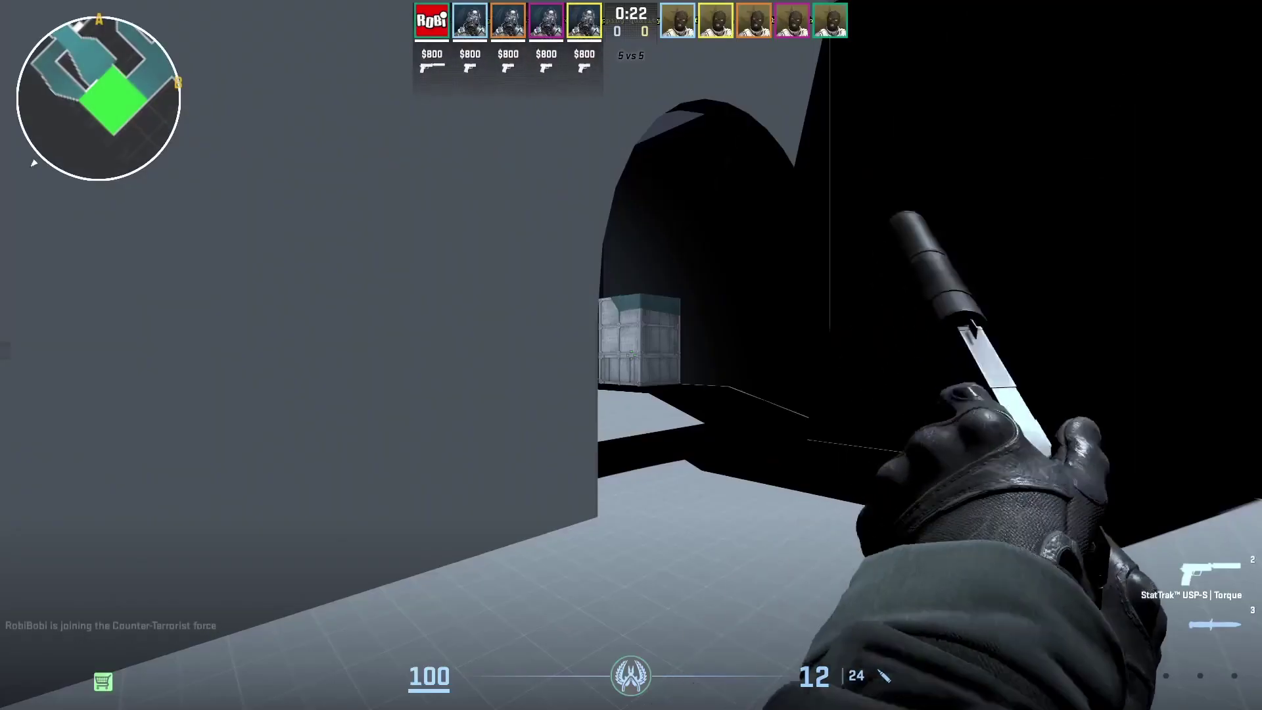
- Inspect the full de_gale radar beside the in-game scoreboard
key("Tab")
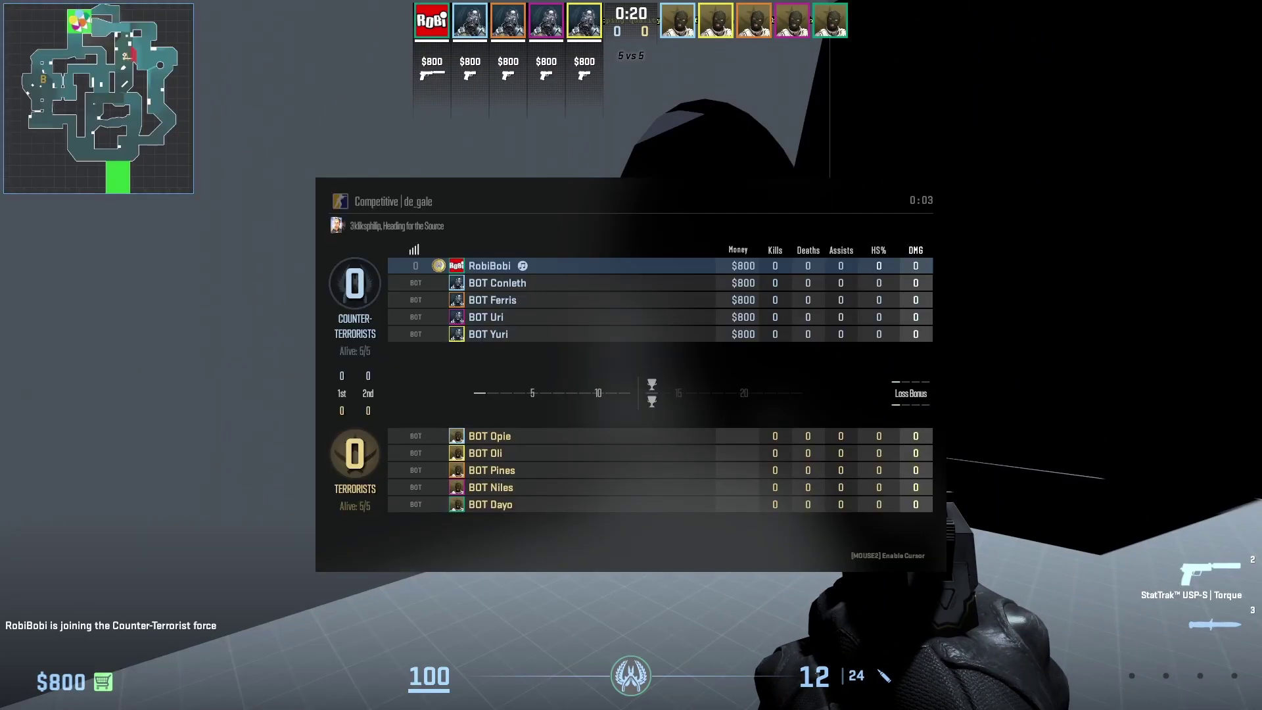
key("Tab")
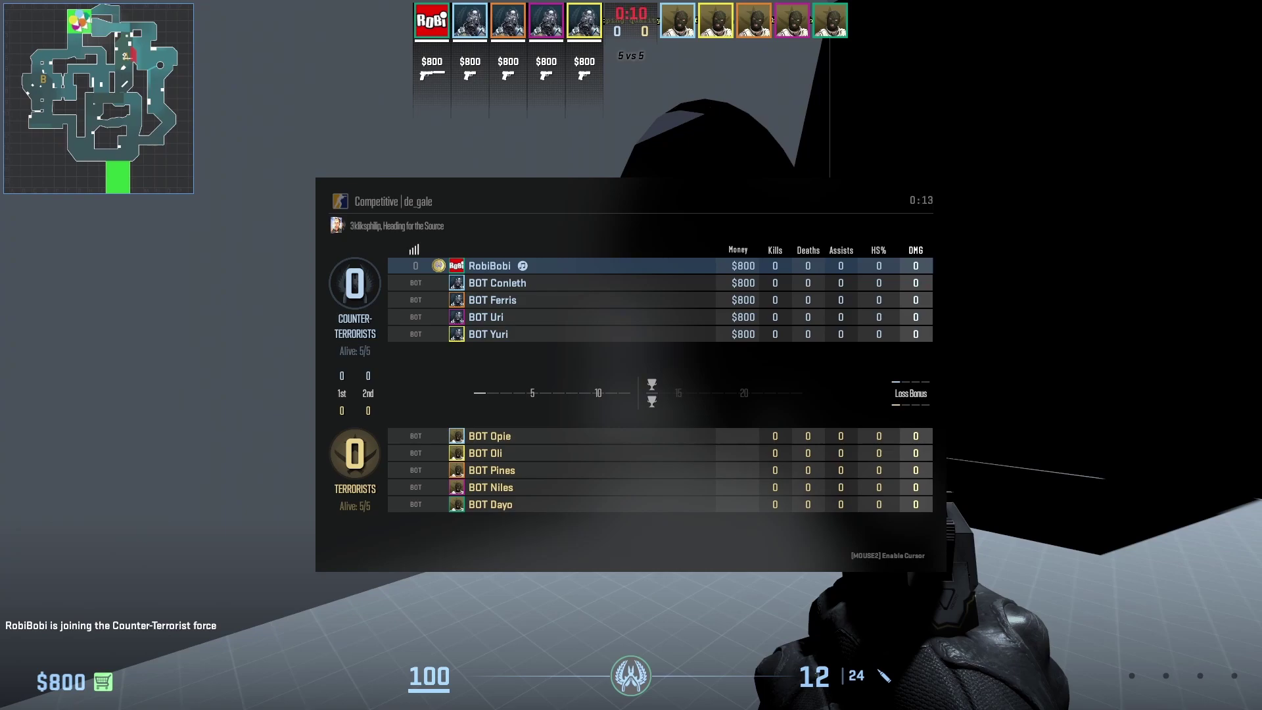
key("Tab")
key("Tab")
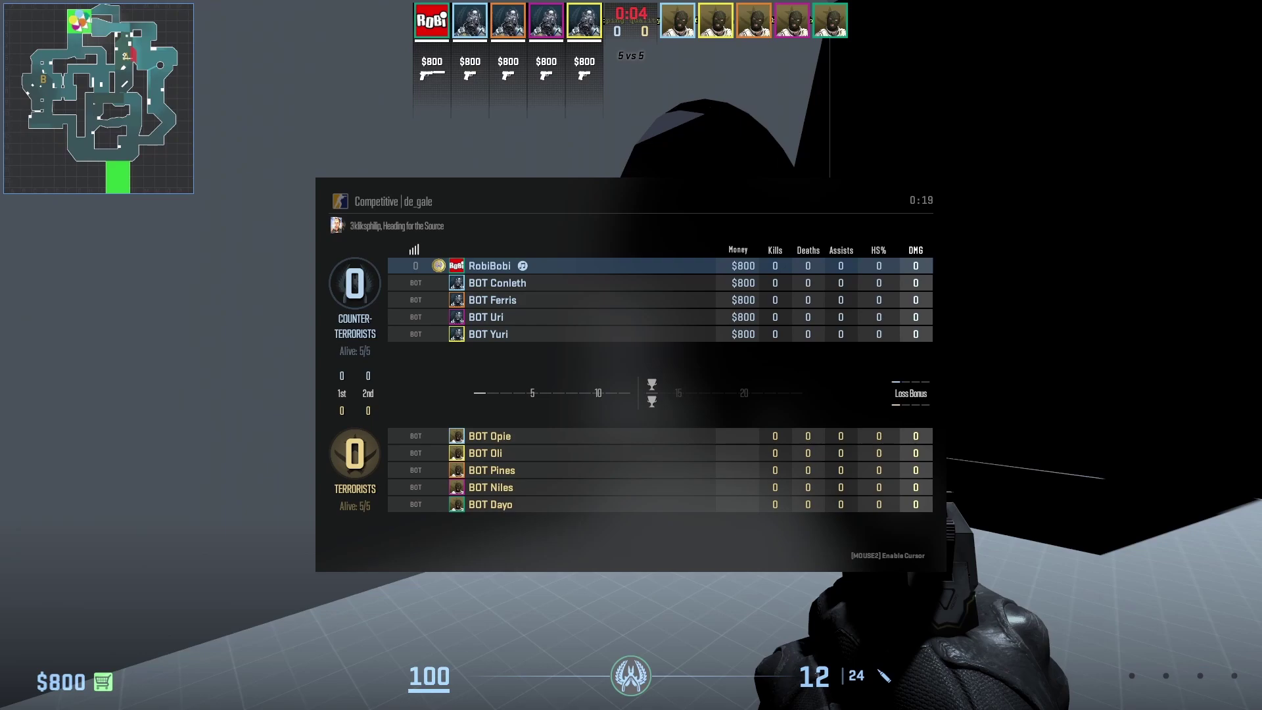
key("Tab")
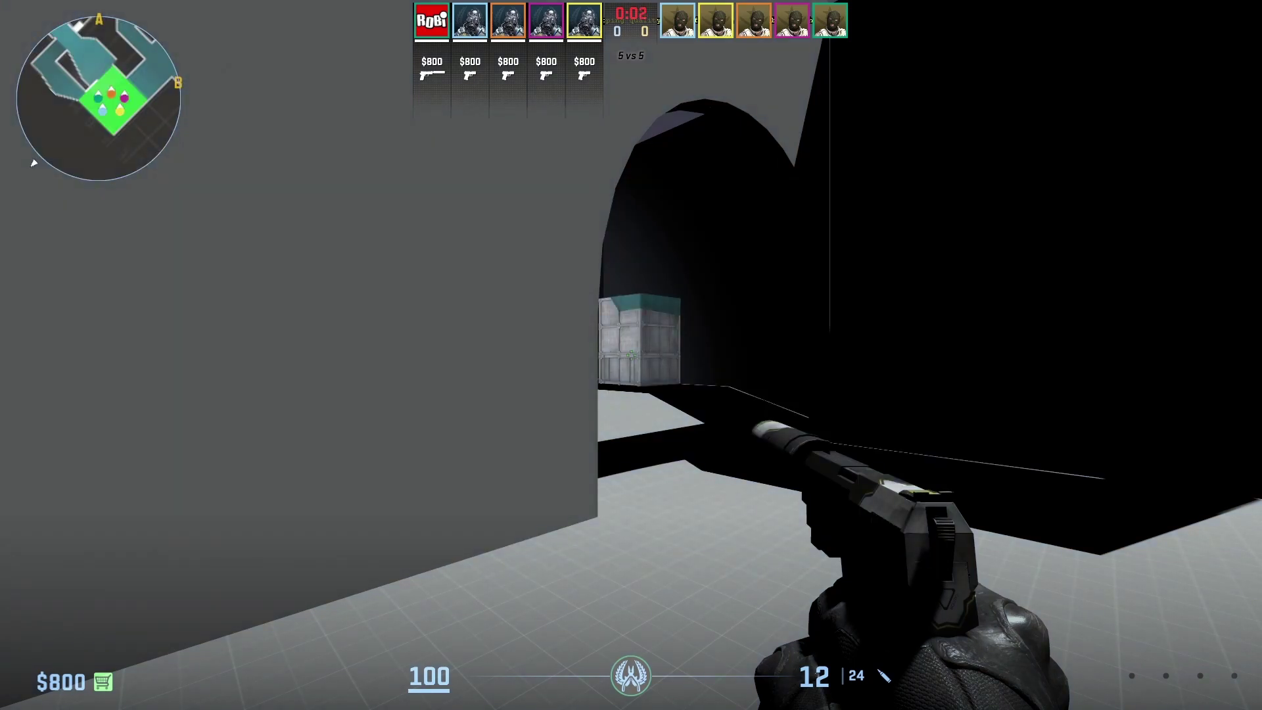
- Walk from the Counter-Terrorist spawn through de_gale and compare the player's position on the radar with the surrounding walls and crates
key("3")
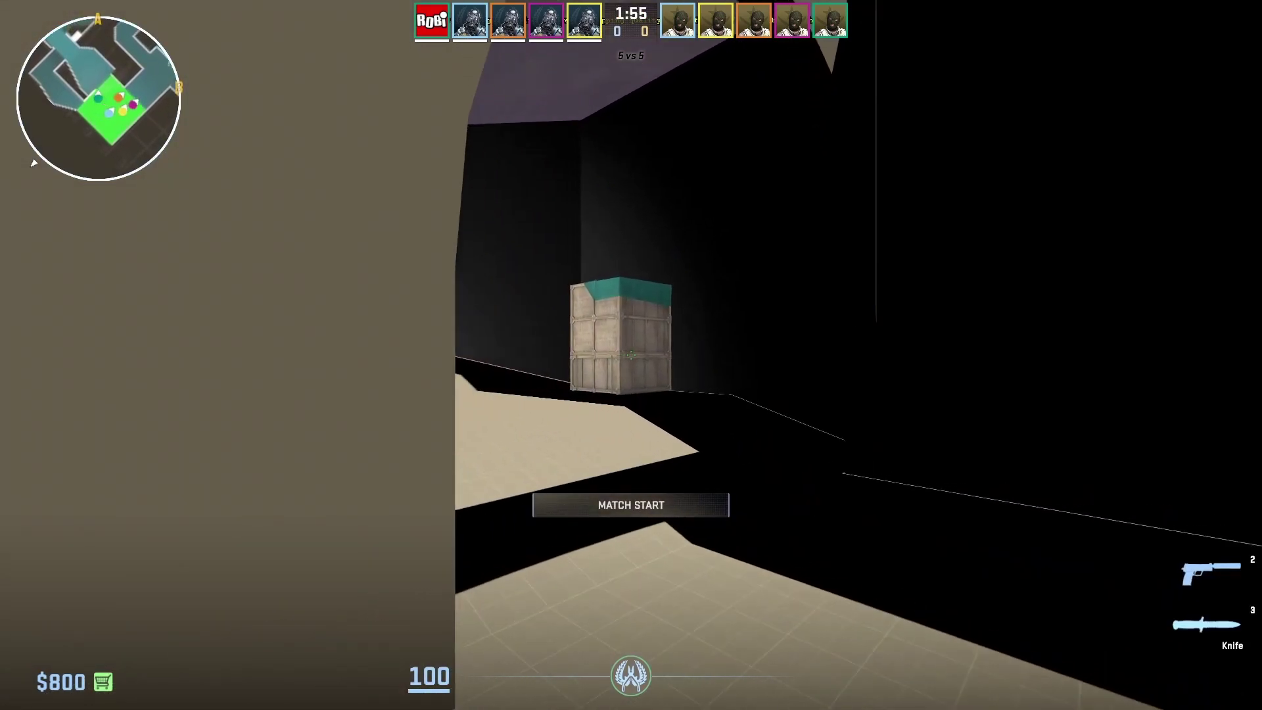
key("Tab")
key("Tab")
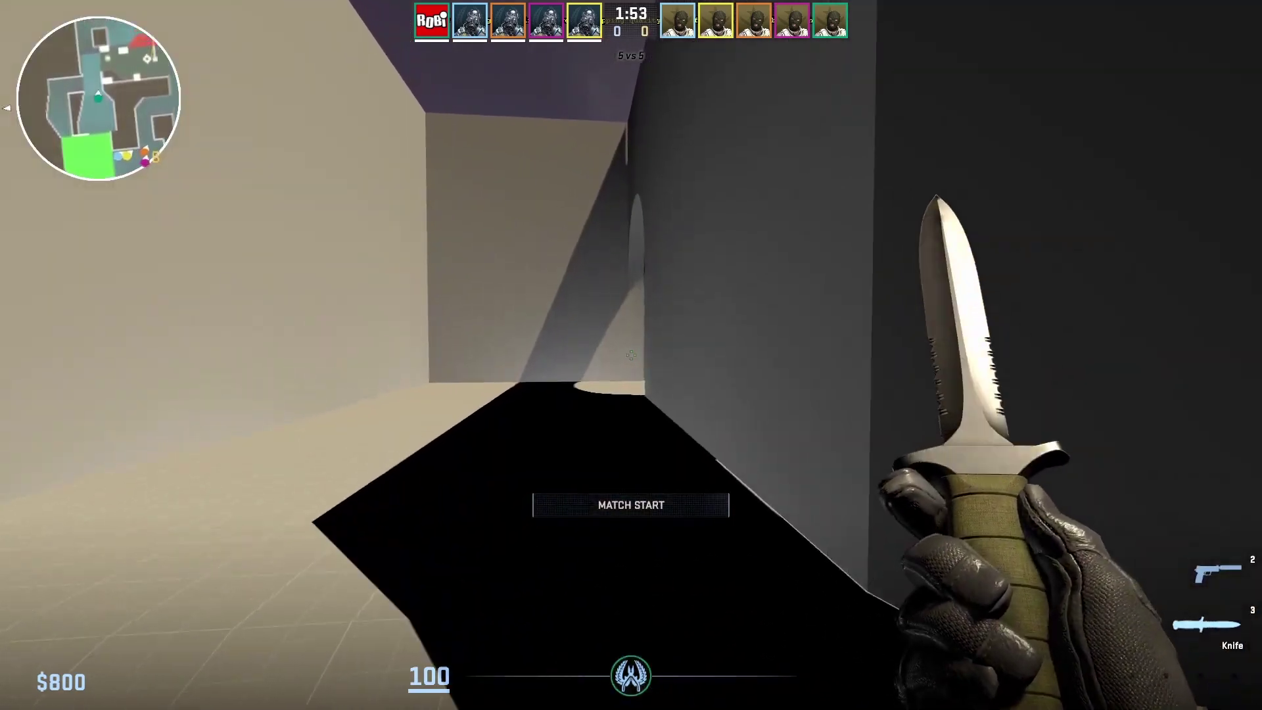
key("2")
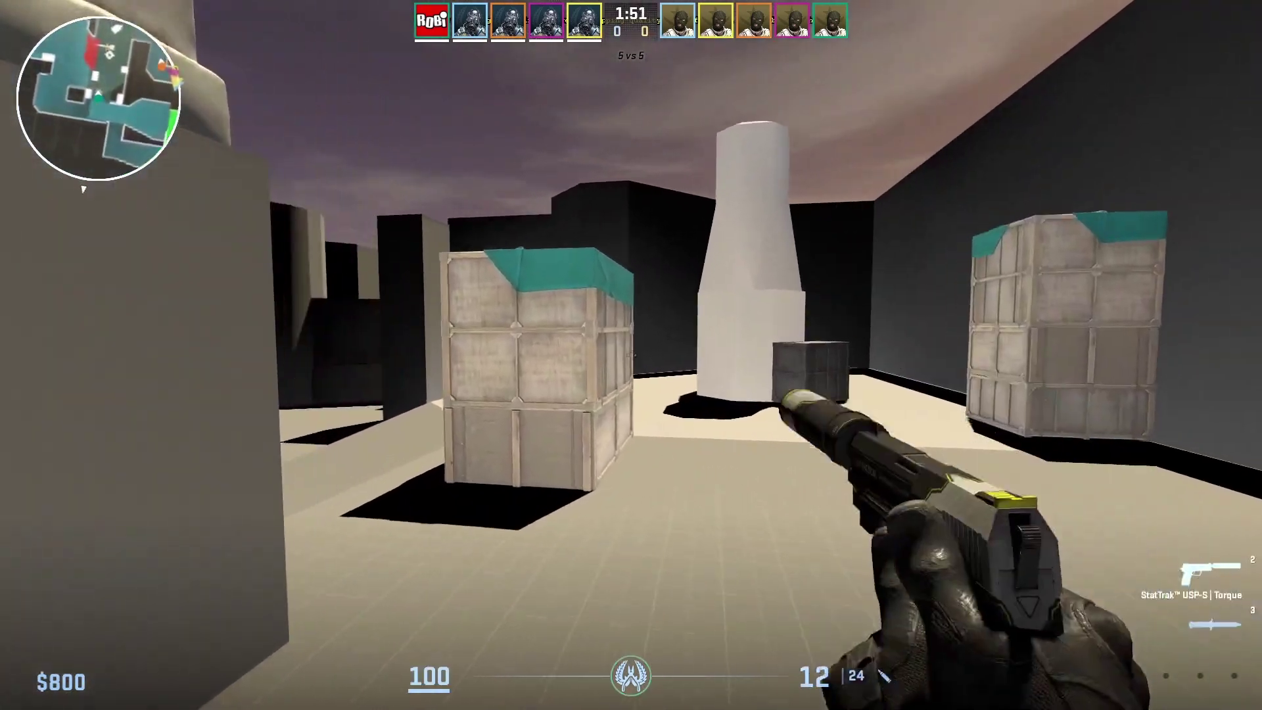
key("Tab")
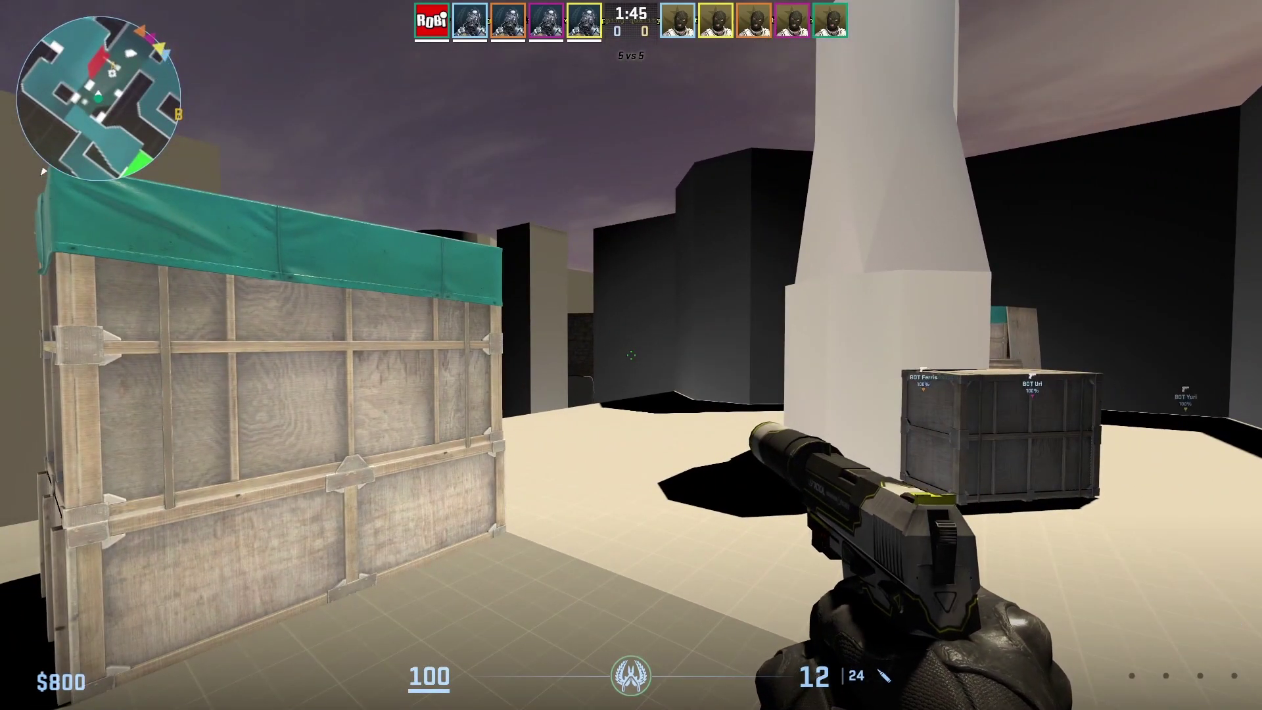
key("w")
key("s")
key("d")
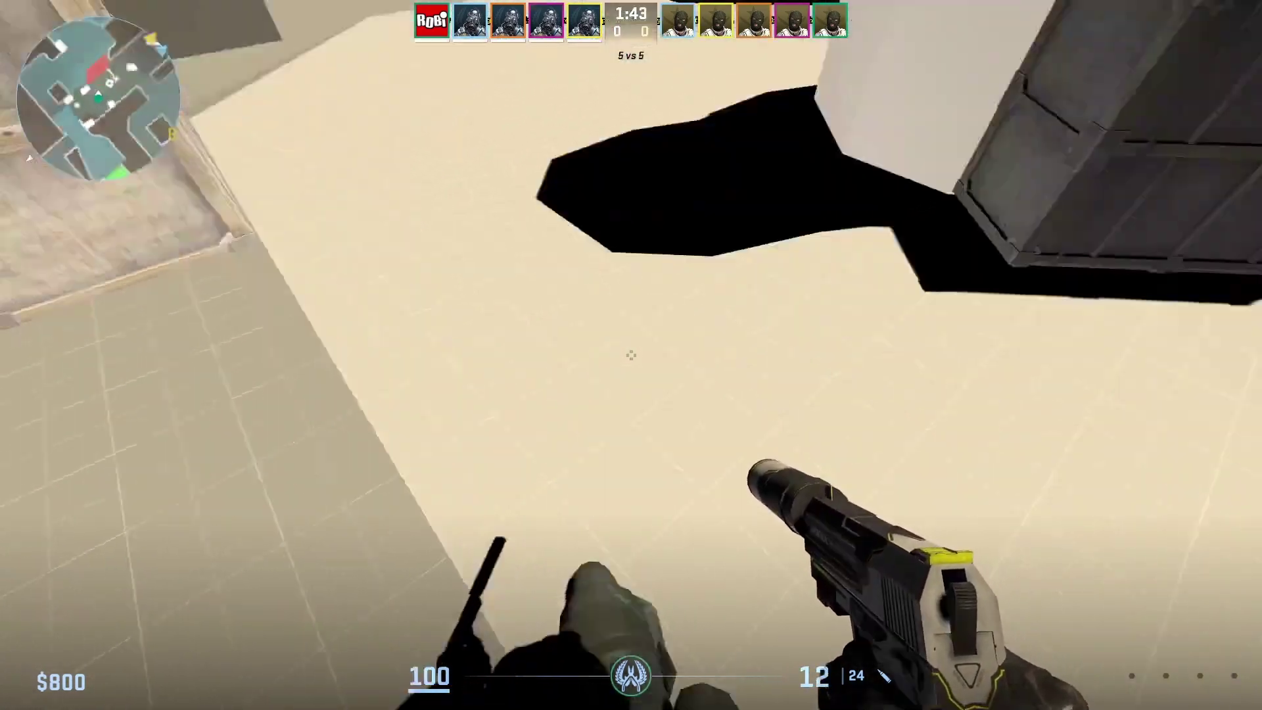
key("s")
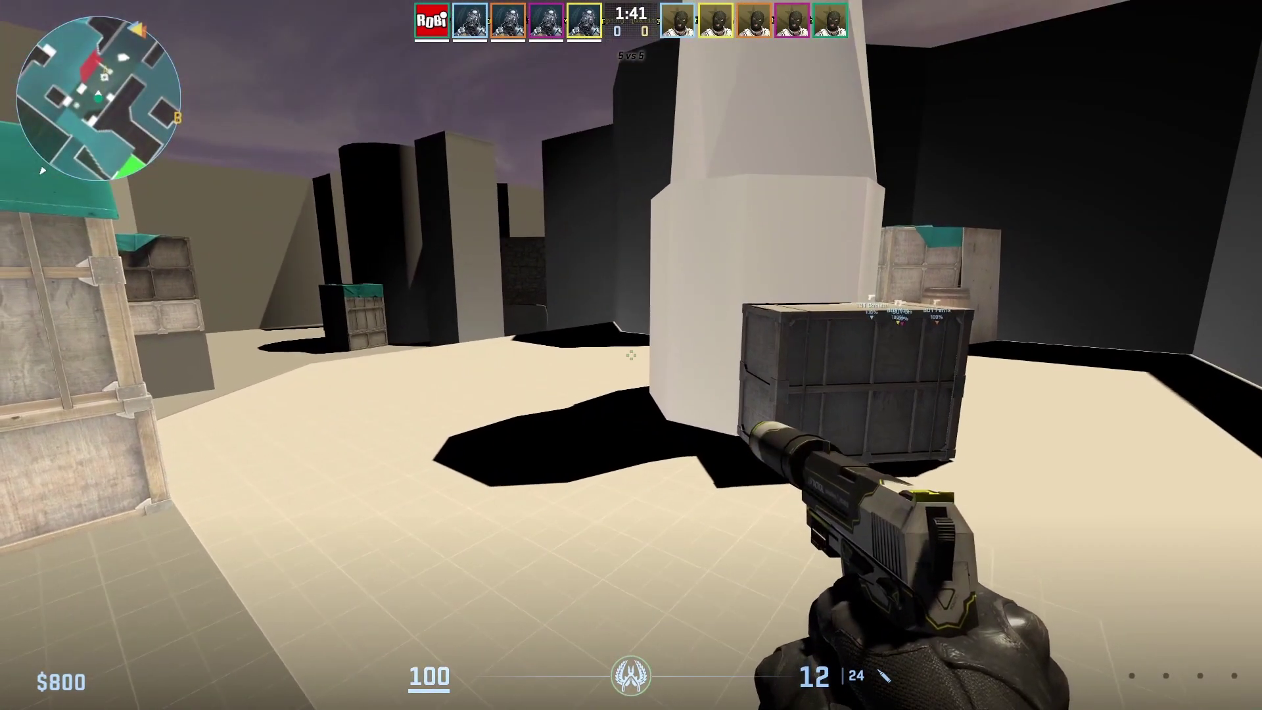
key("w")
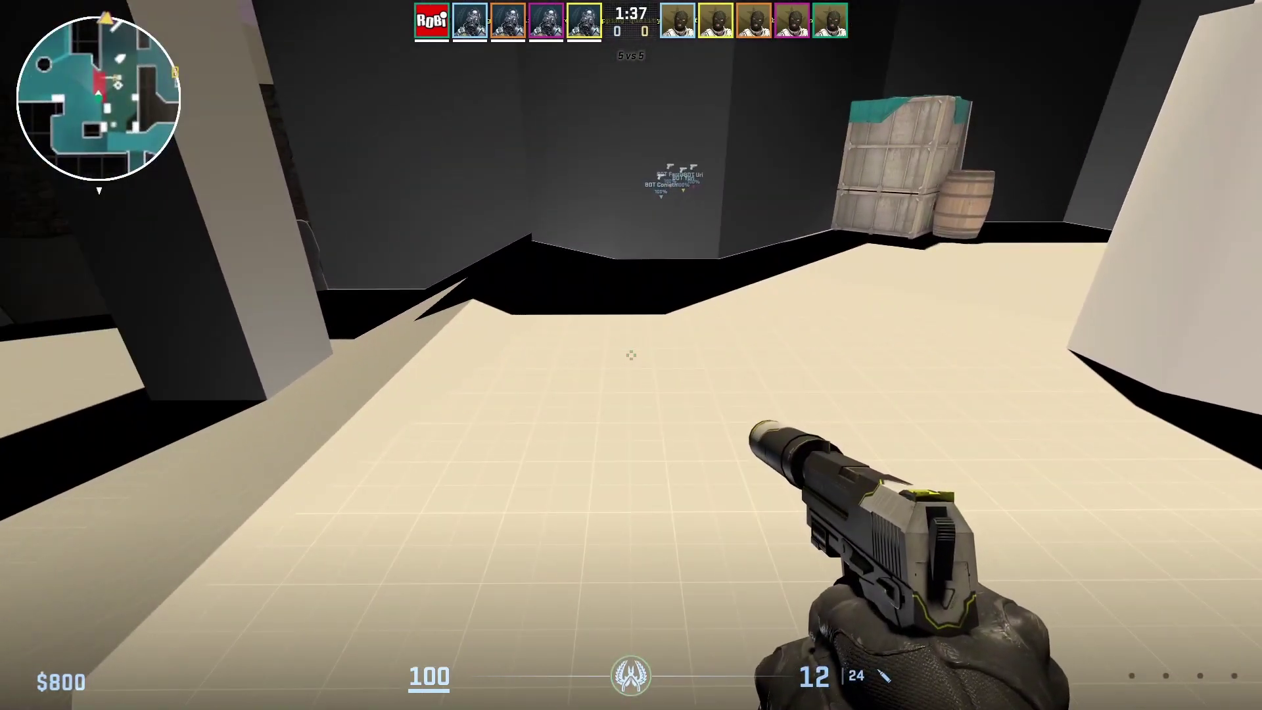
key("w")
key("d")
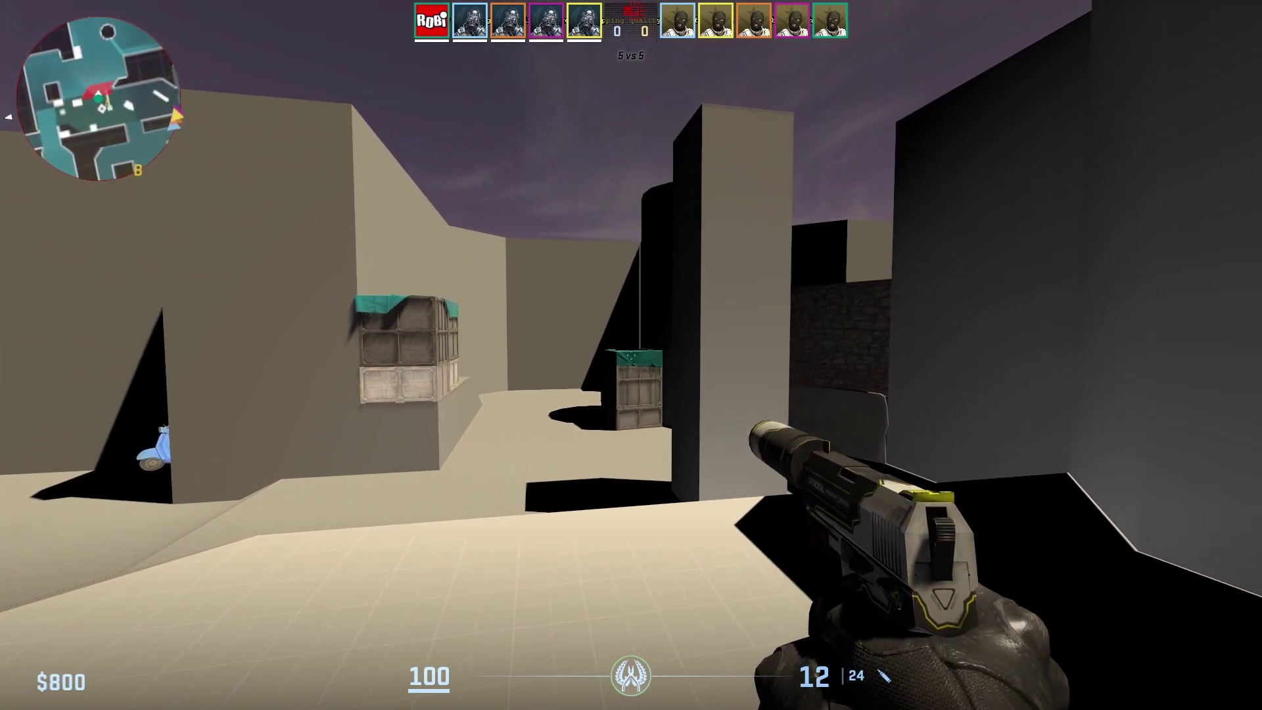
key("a")
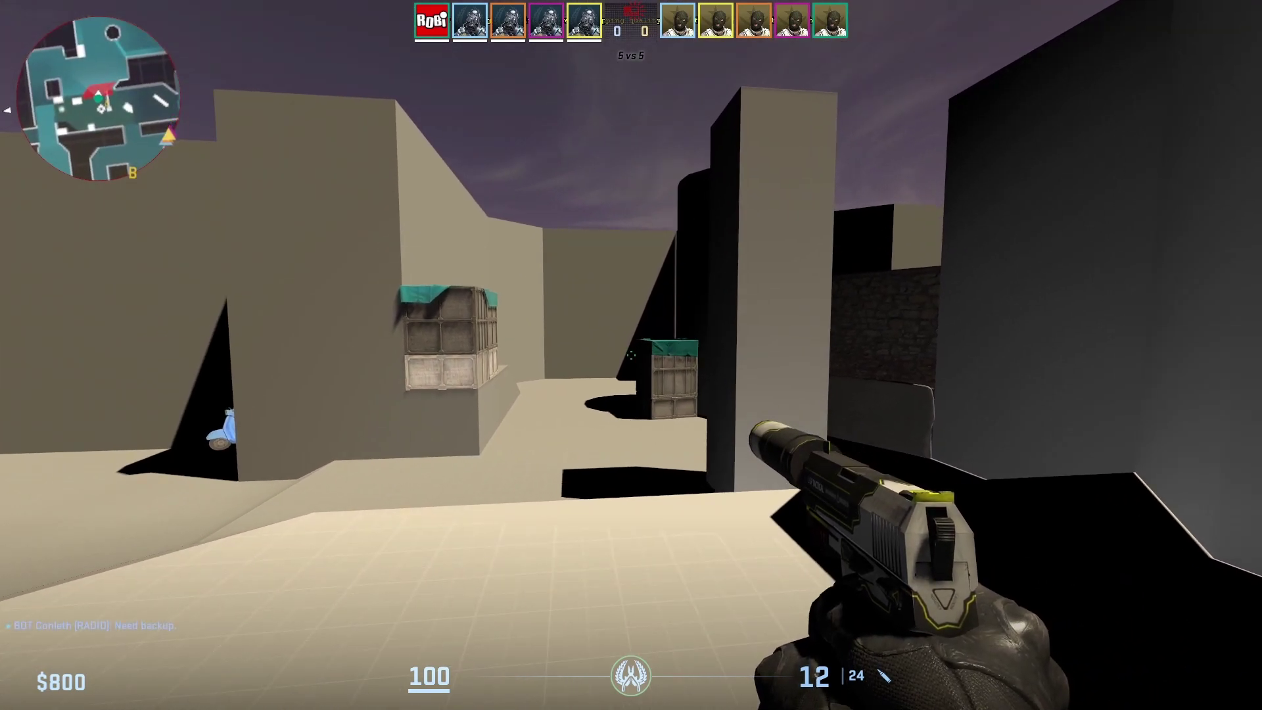